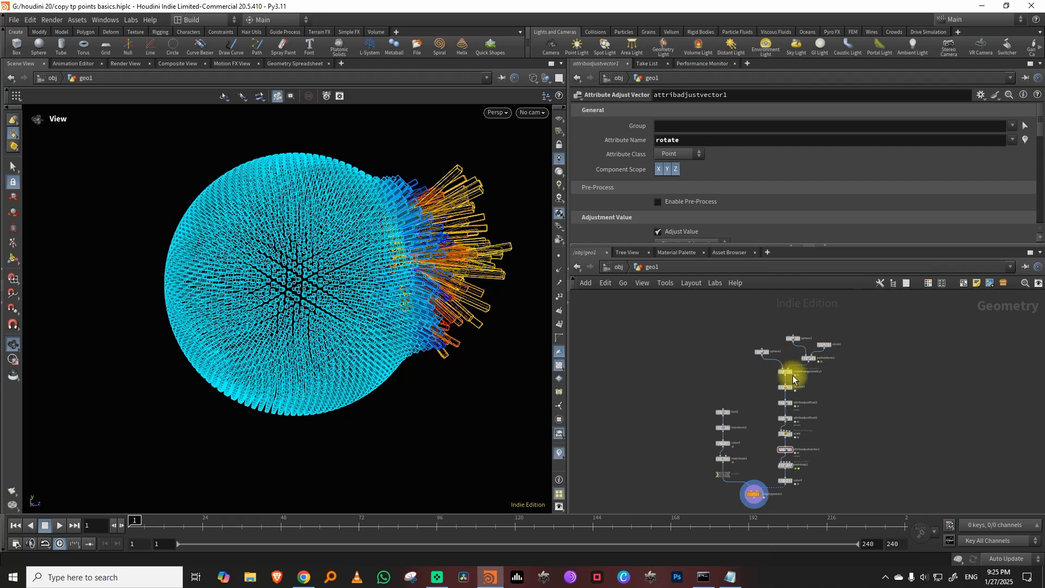
Play the copied-box sphere animation for a moment, stop it, and examine the node network that builds it
click(60, 525)
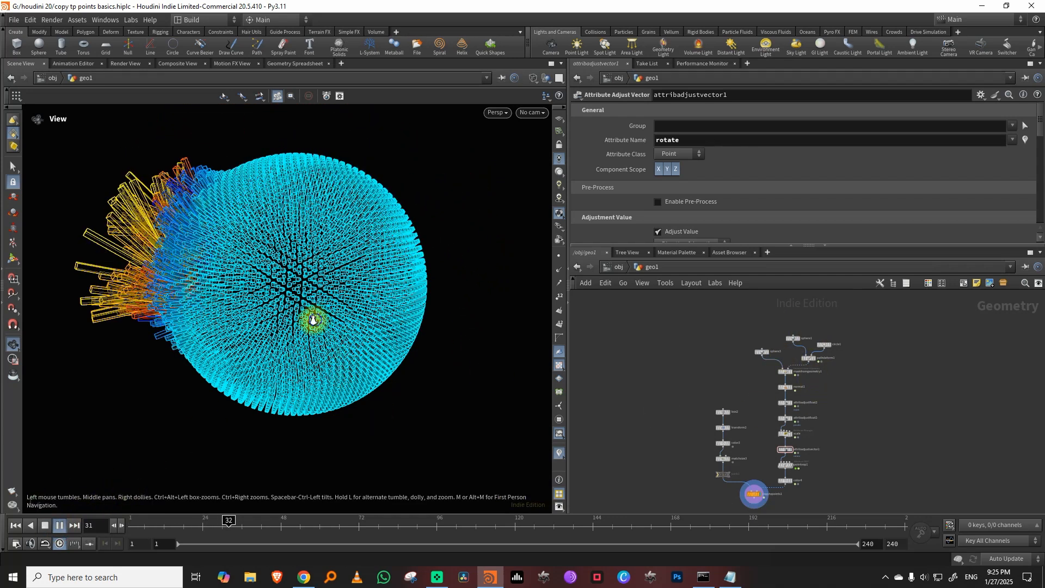
scroll(312, 320, down, 3)
click(60, 526)
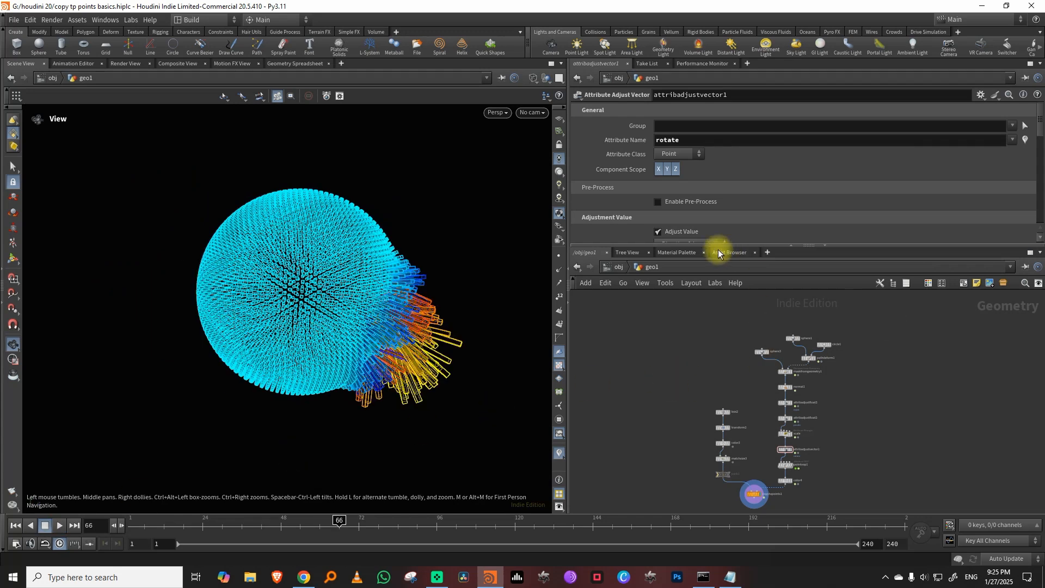
drag(729, 244, 737, 172)
scroll(818, 328, up, 3)
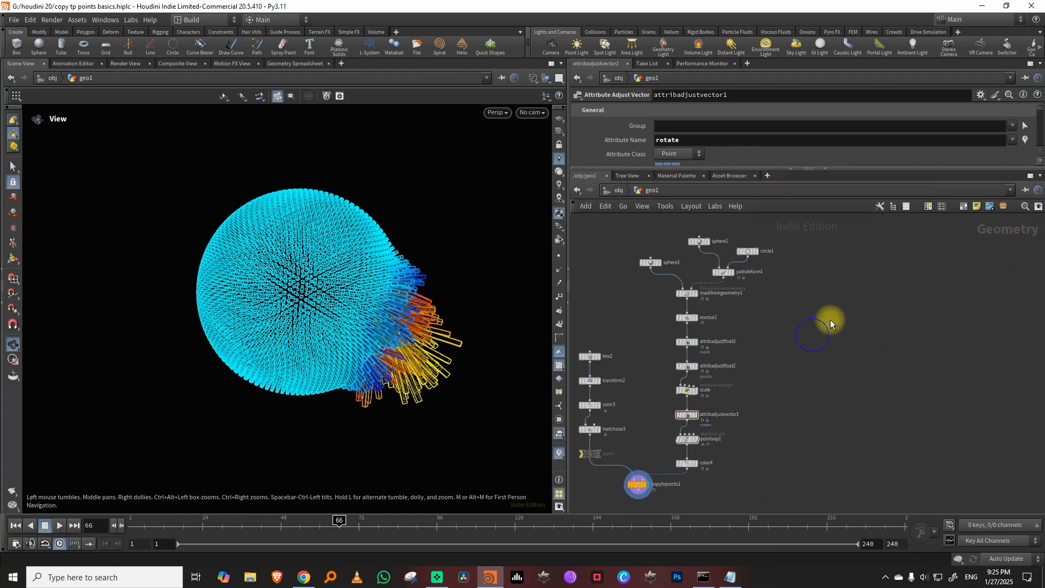
middle_drag(773, 339, 875, 324)
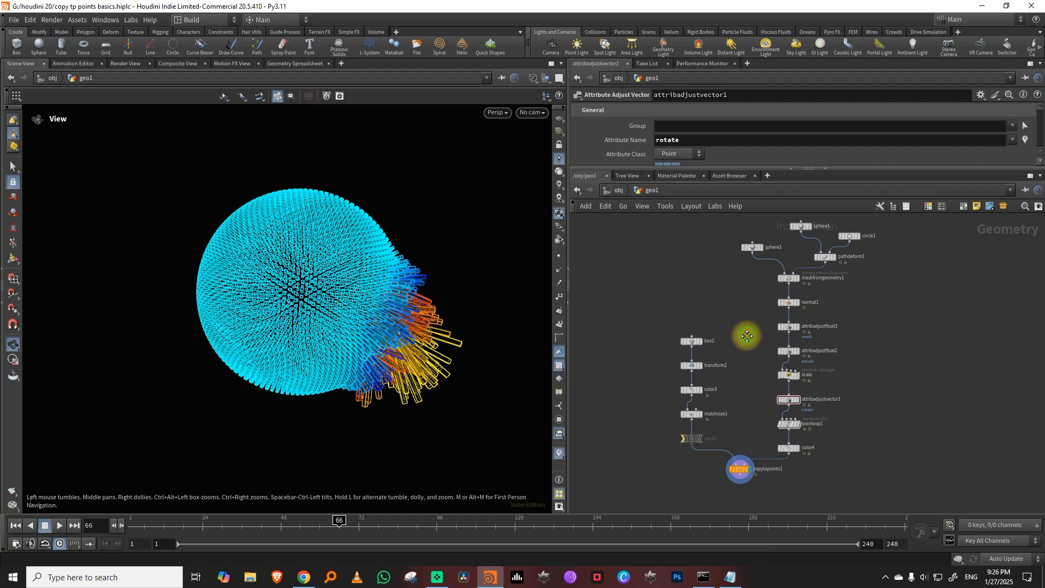
middle_drag(746, 335, 713, 351)
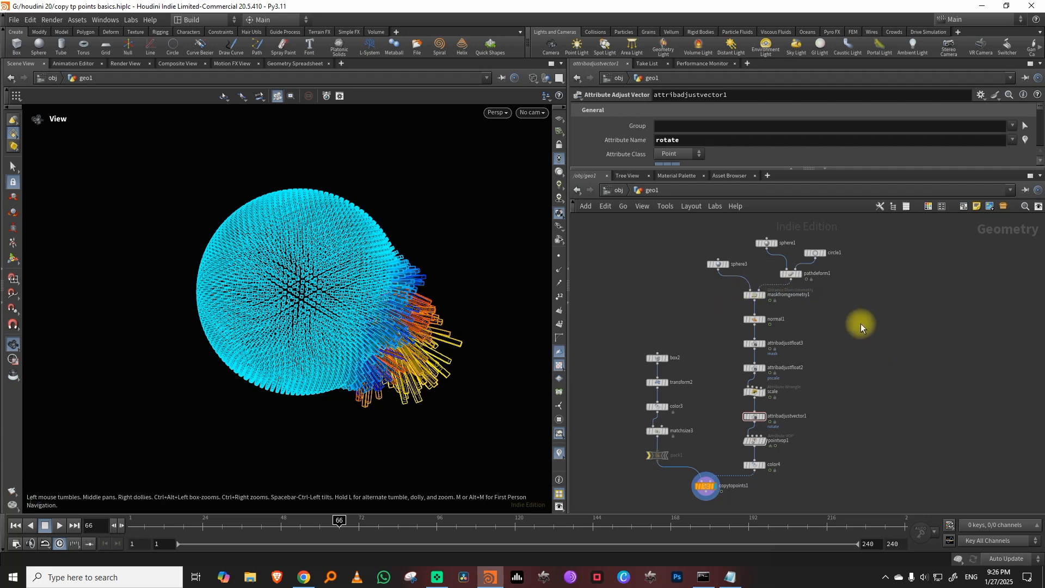
middle_drag(861, 323, 816, 330)
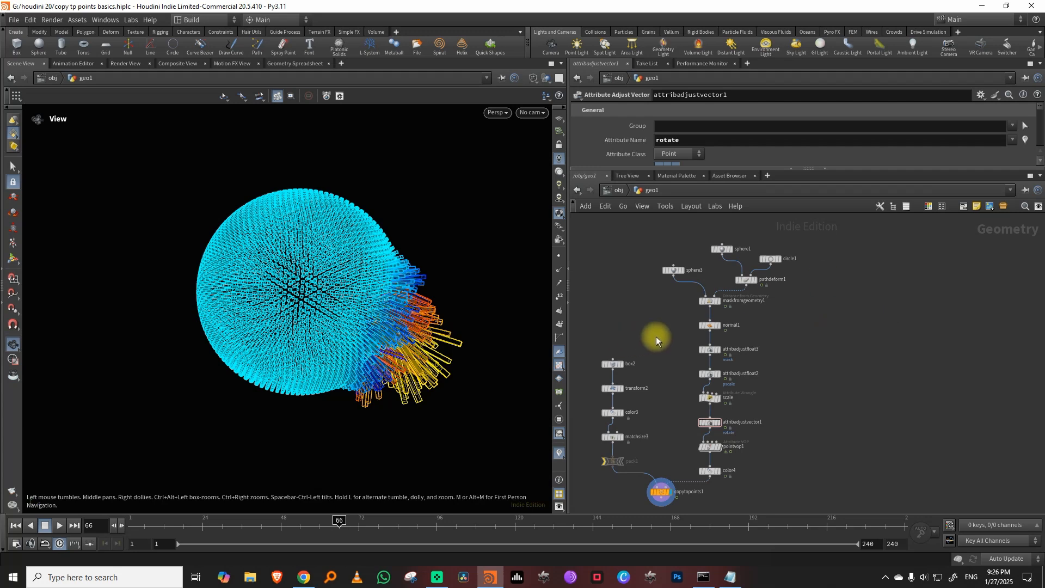
Duplicate the box2, transform2, color3 and matchsize3 nodes and place the copies in an empty area of the network
drag(634, 378, 630, 439)
middle_drag(641, 403, 676, 348)
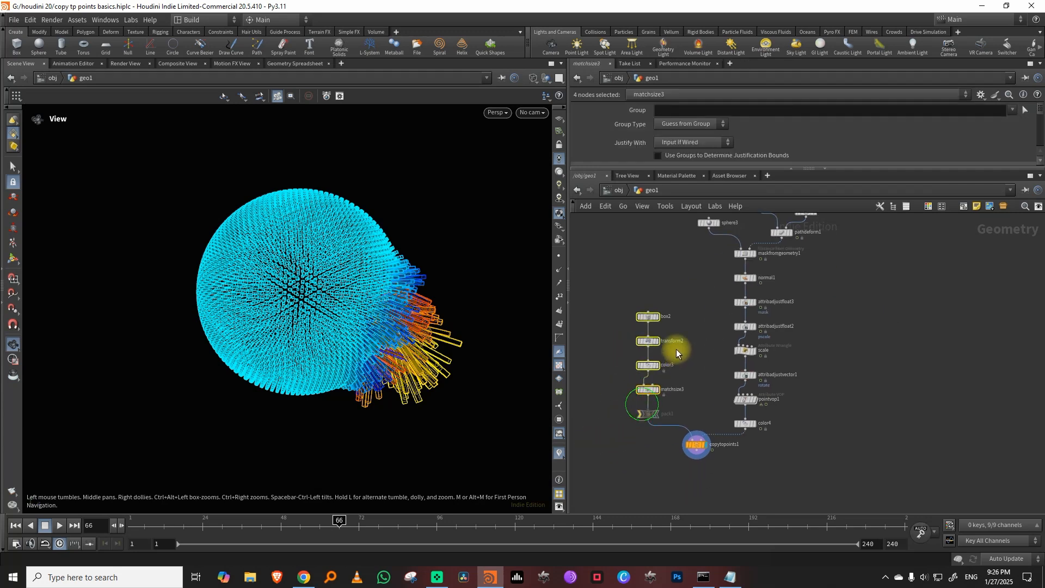
key(ctrl+c)
key(ctrl+v)
middle_drag(982, 322, 768, 330)
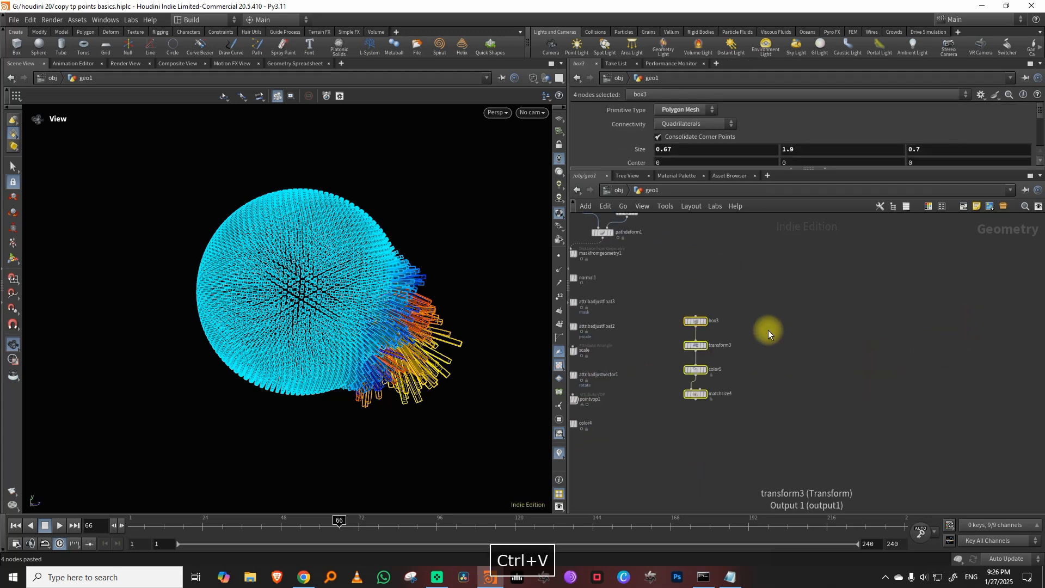
drag(698, 346, 800, 349)
middle_drag(895, 322, 789, 321)
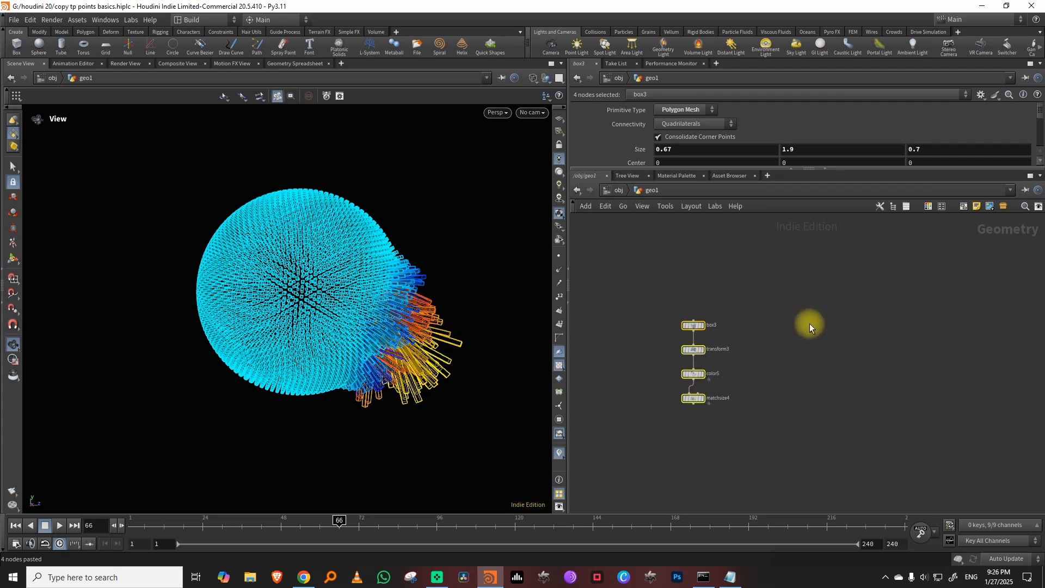
Add a Grid node above the duplicated box chain
drag(723, 169, 712, 233)
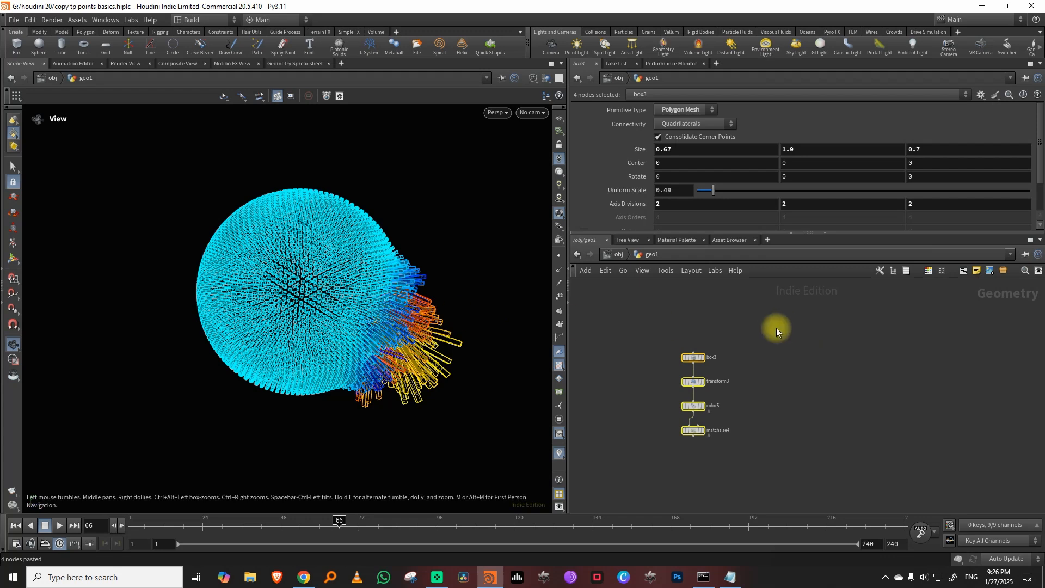
middle_drag(752, 320, 850, 384)
scroll(853, 354, down, 2)
scroll(852, 354, up, 3)
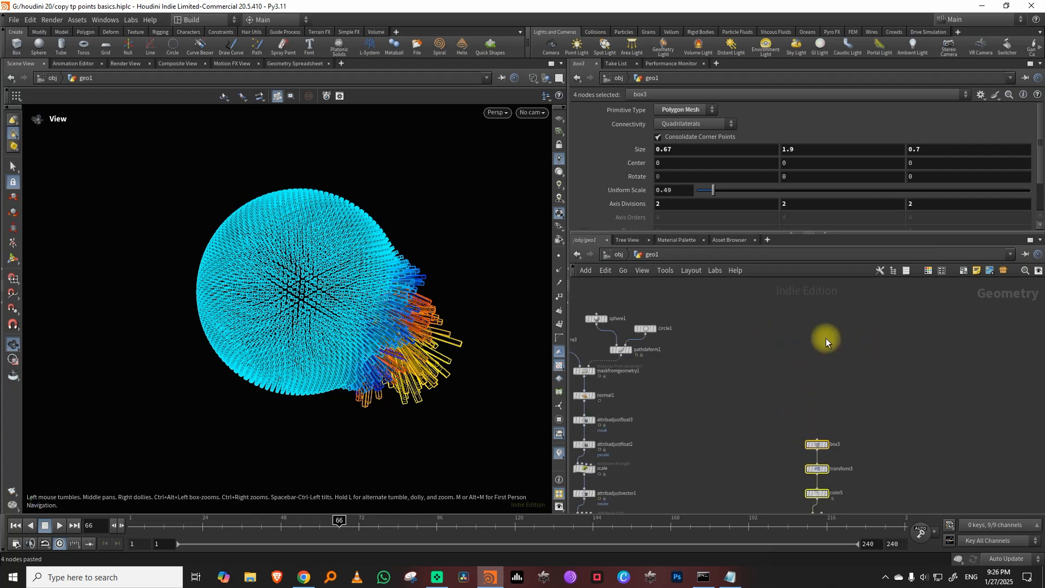
click(880, 348)
key(Tab)
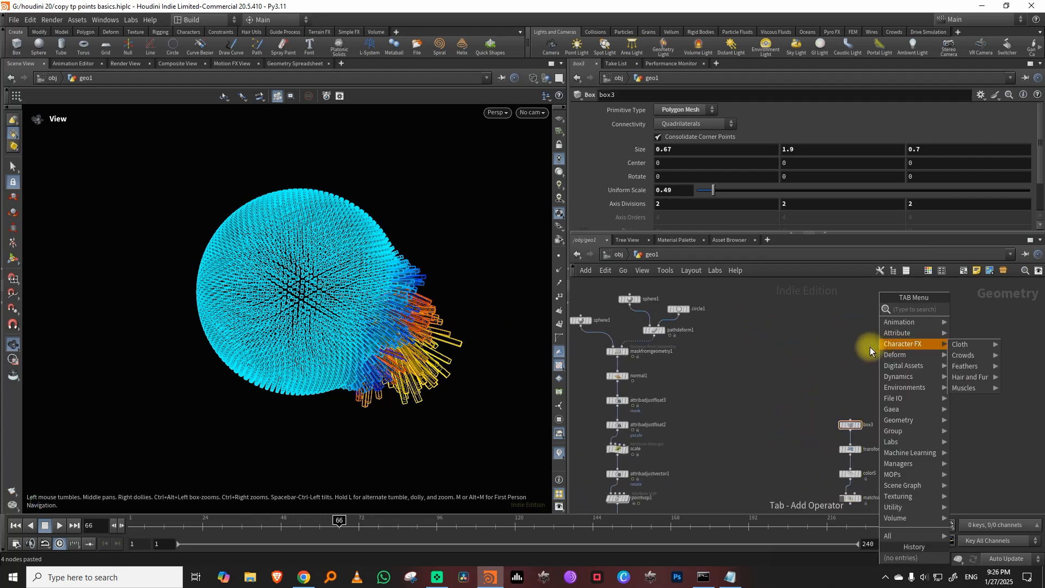
text(gri)
click(970, 308)
click(912, 333)
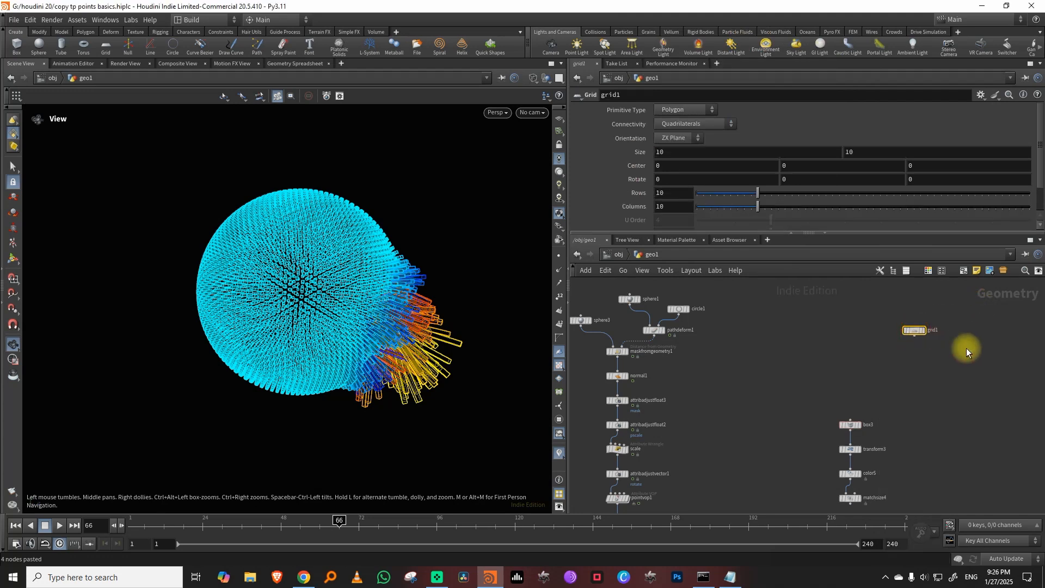
Display the grid in the viewport and move its node beside the duplicated box chain
middle_drag(935, 342, 852, 328)
scroll(844, 328, up, 2)
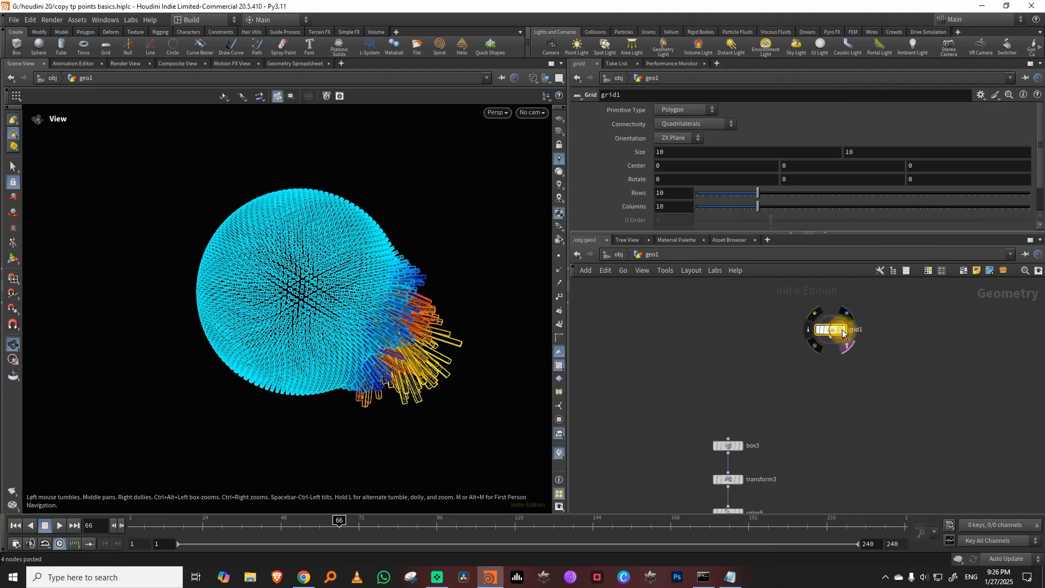
click(842, 329)
drag(509, 342, 340, 373)
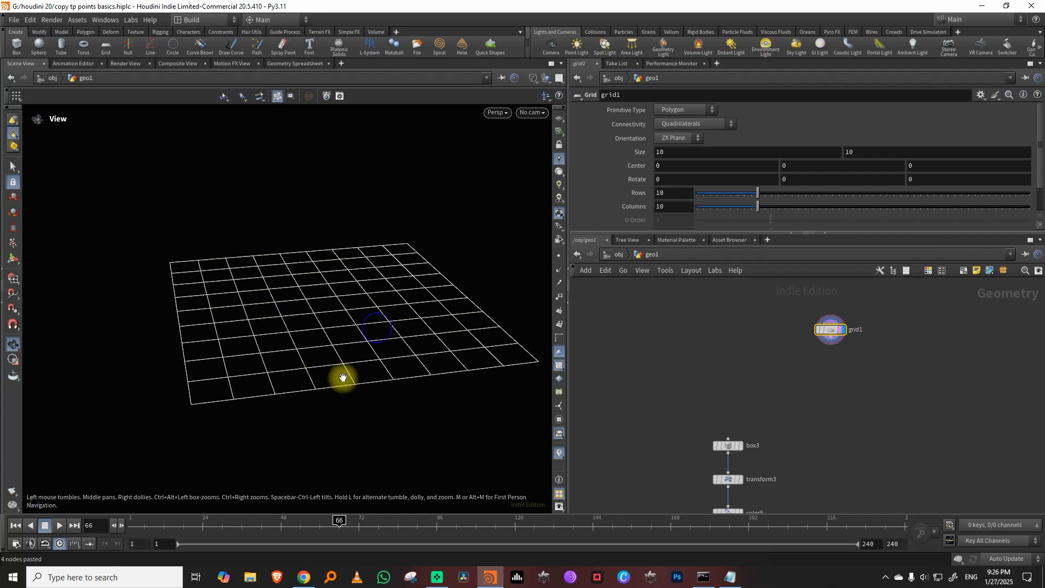
middle_drag(843, 360, 772, 320)
drag(758, 291, 788, 460)
middle_drag(835, 414, 832, 307)
Add a Copy to Points node fed by matchsize4 as source and grid1 as target points, and display its result
click(752, 397)
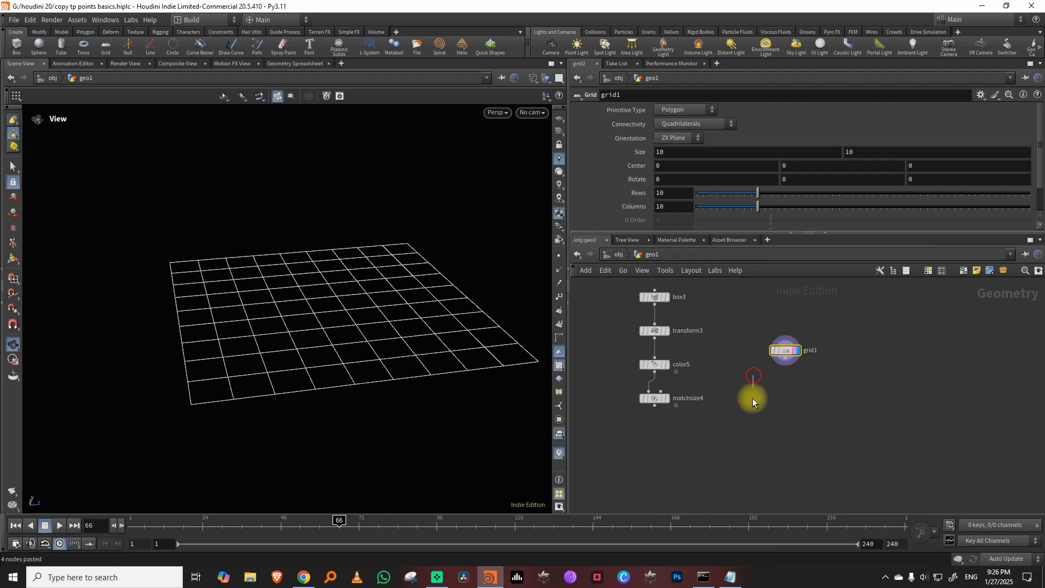
key(Tab)
text(copy)
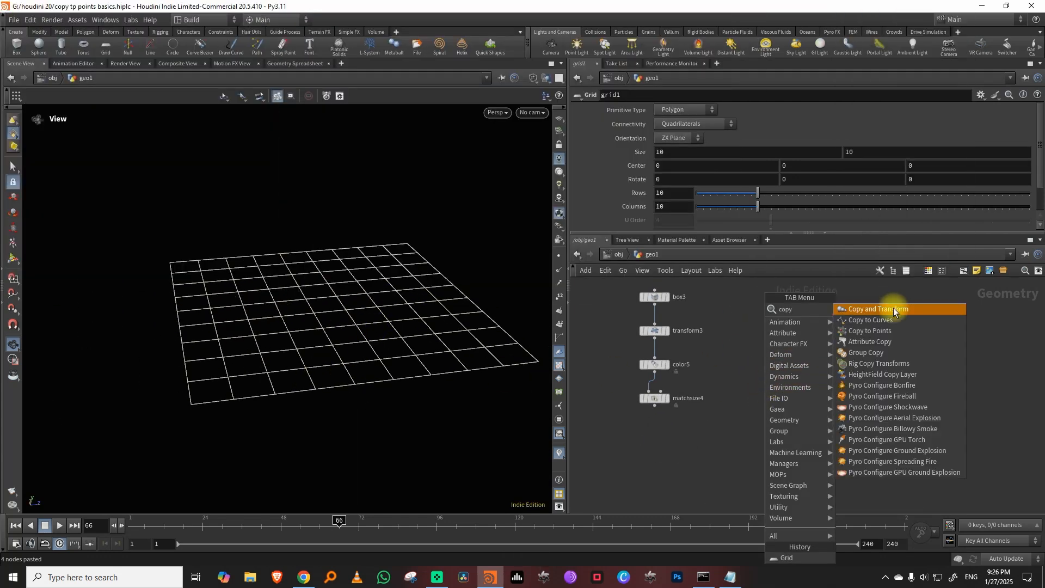
click(884, 333)
click(724, 457)
click(725, 462)
click(724, 452)
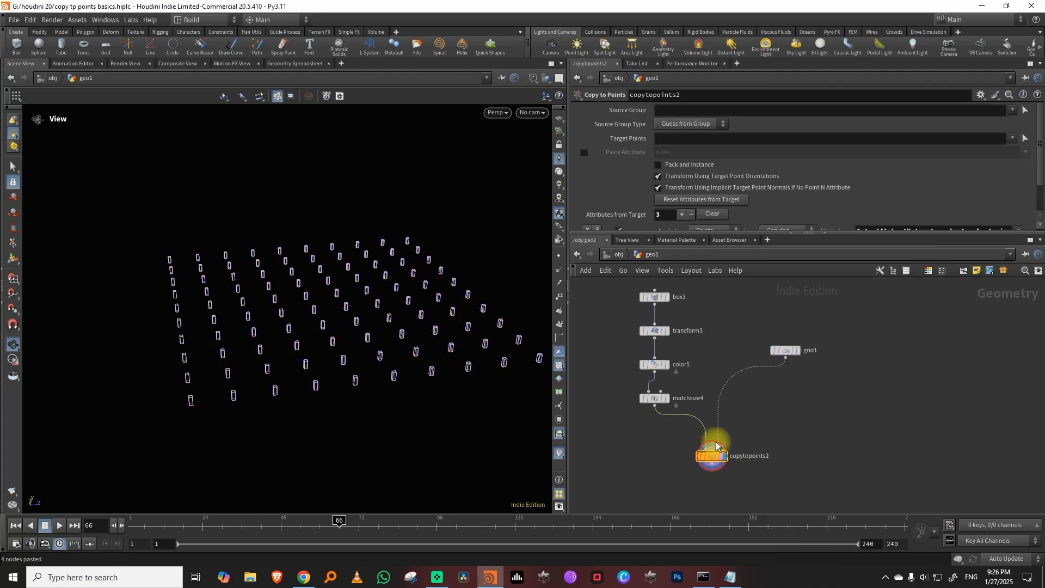
key(space)
drag(391, 329, 430, 356)
right_drag(388, 370, 419, 344)
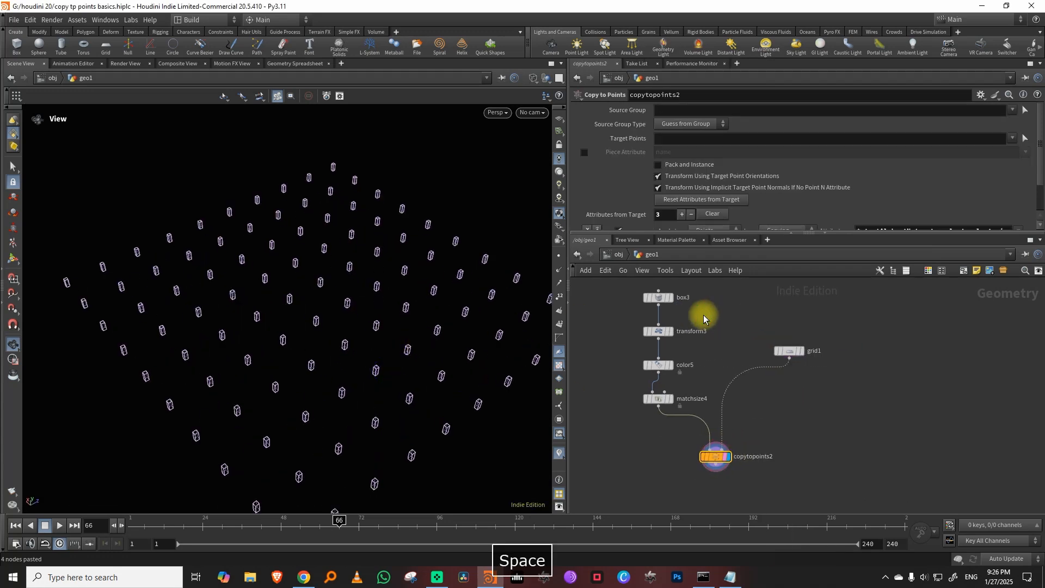
Set the uniform scale of the transform3 node to 1.06 to enlarge the copied boxes
click(656, 331)
drag(712, 208, 732, 205)
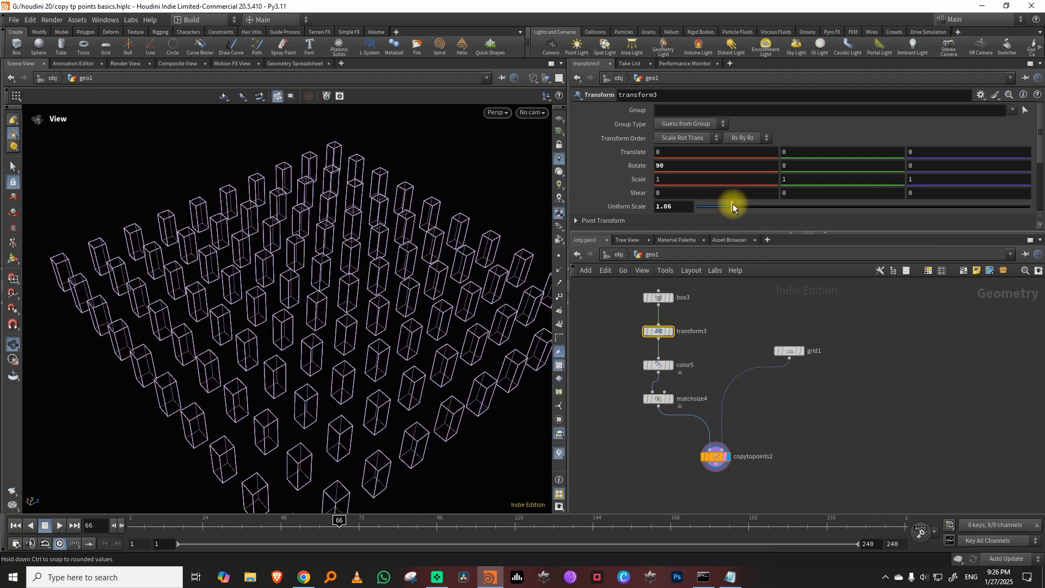
key(space)
drag(440, 347, 414, 301)
click(717, 344)
middle_drag(717, 343, 727, 349)
Display box3 and matchsize4 in turn to compare the box's original and transformed orientation
click(697, 302)
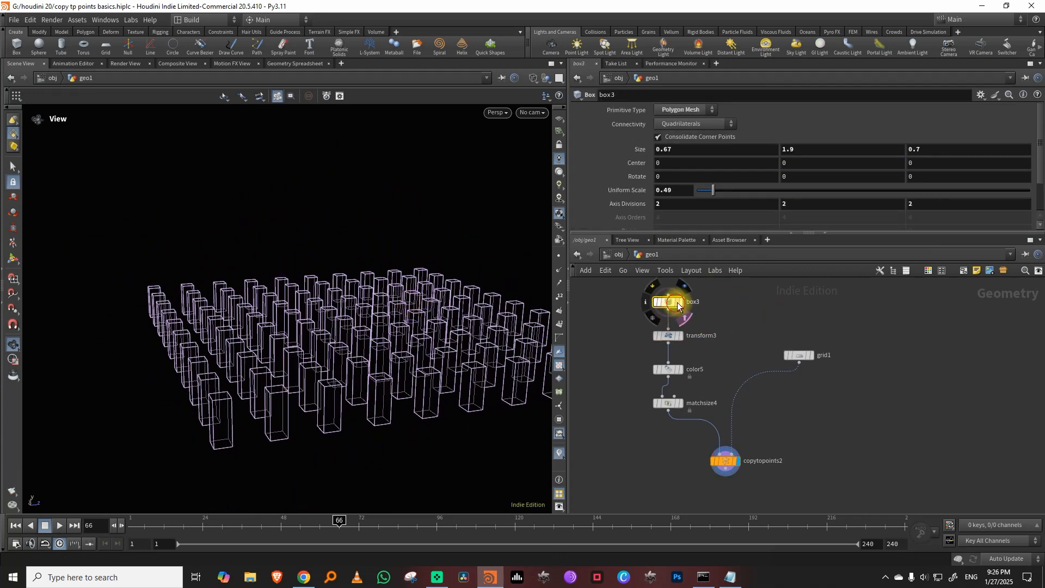
click(680, 302)
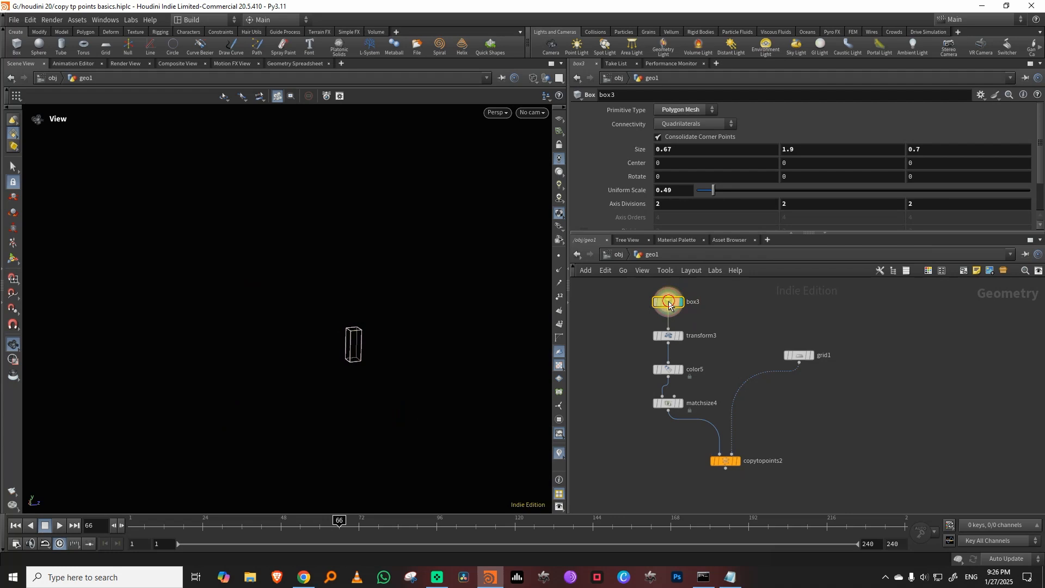
click(676, 409)
key(space)
drag(415, 343, 474, 301)
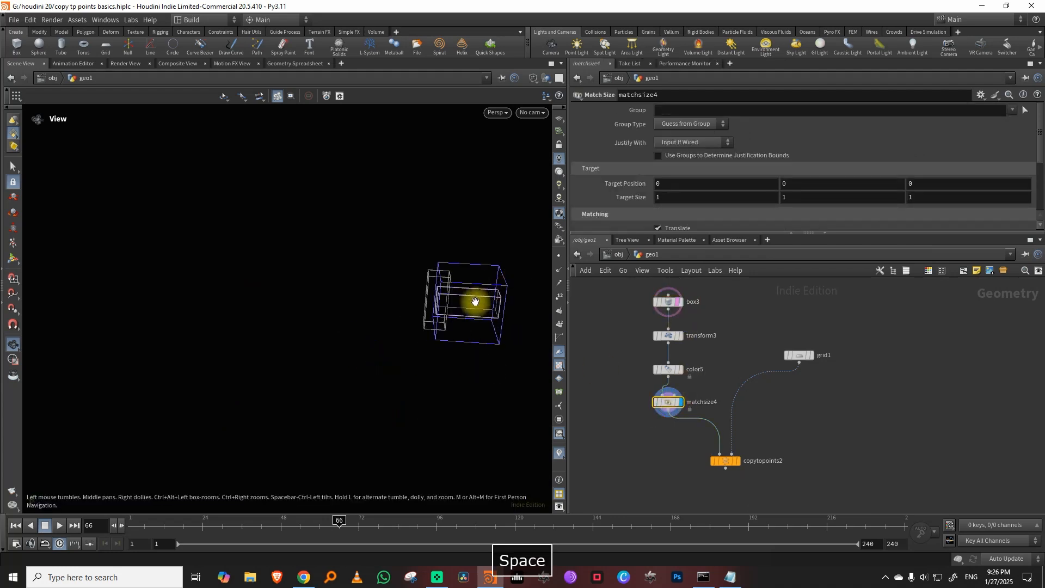
click(665, 404)
key(space)
drag(452, 337, 368, 286)
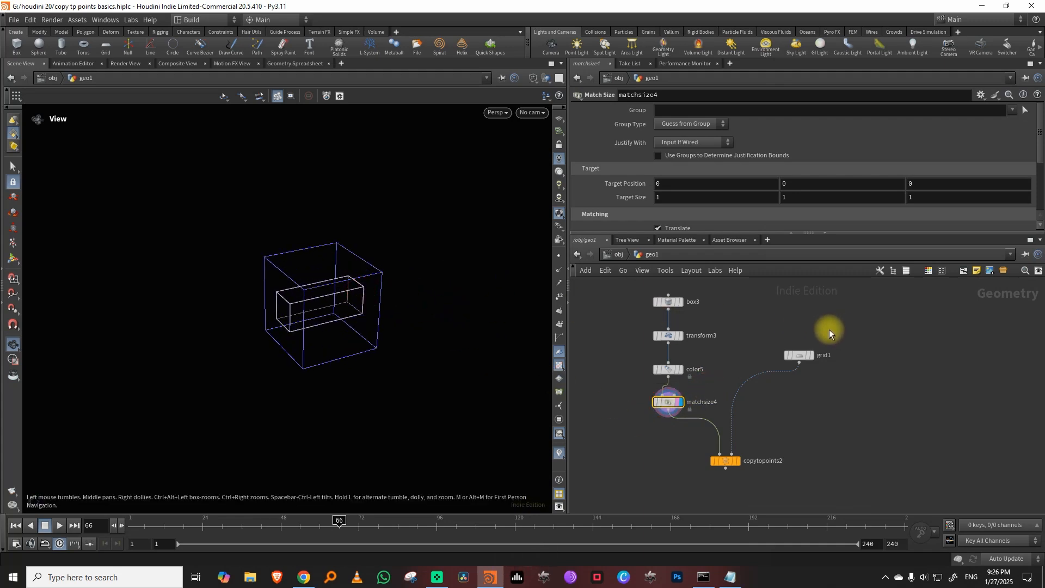
Set Justify Z of the matchsize4 node to None
click(705, 386)
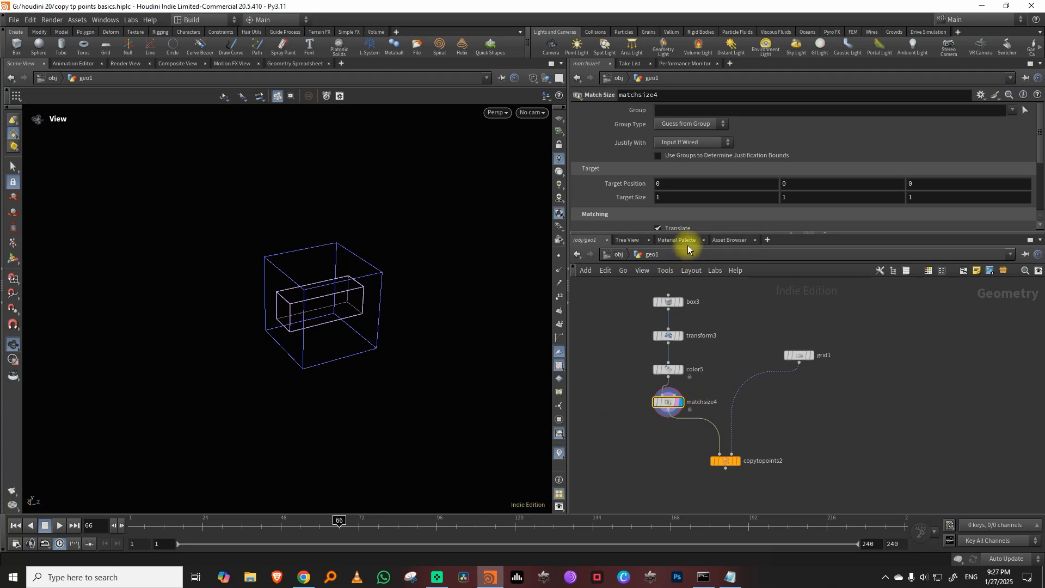
drag(687, 233, 674, 322)
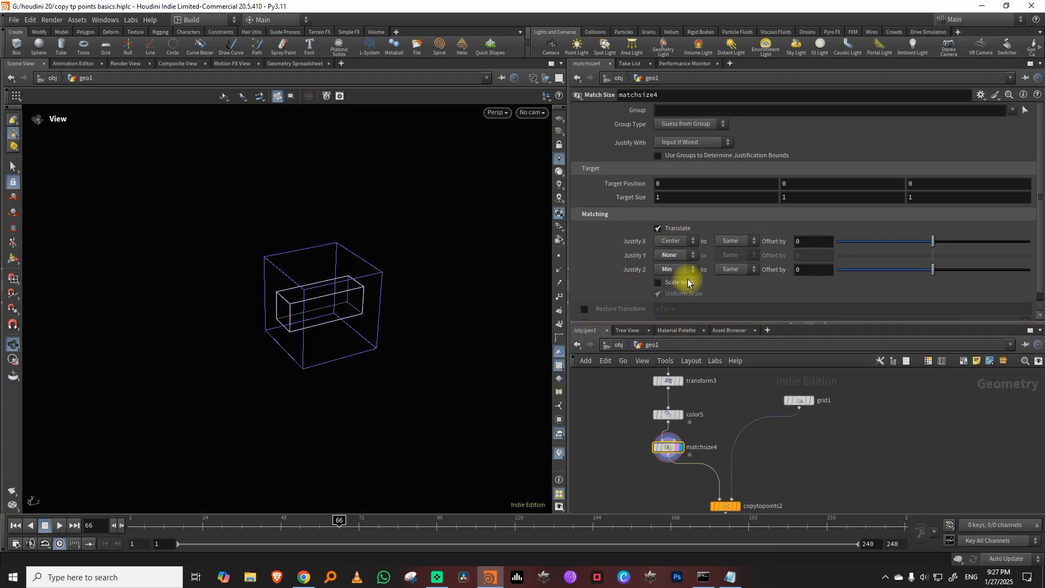
click(671, 269)
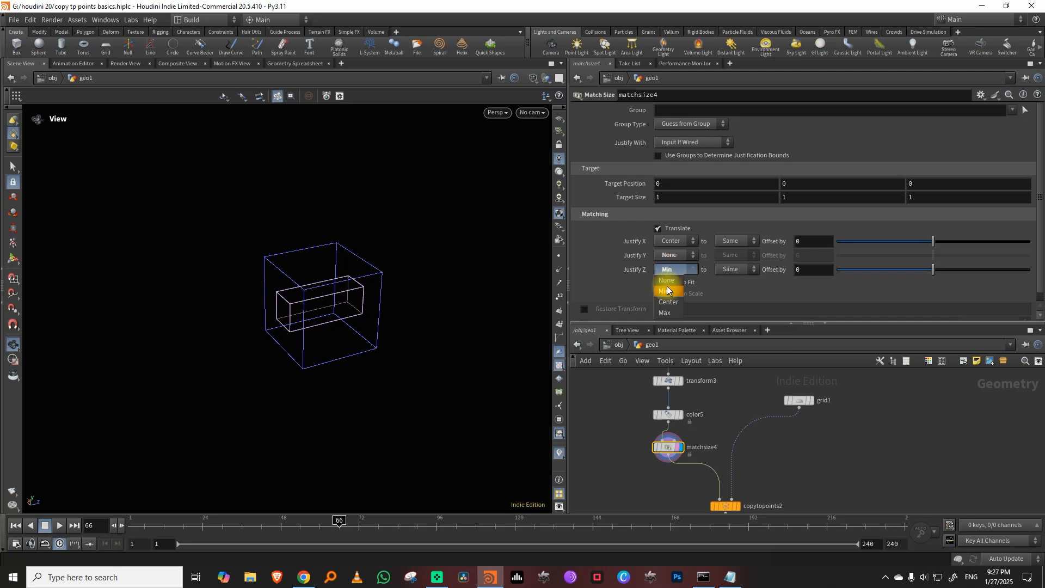
click(667, 286)
Show the copied boxes together with the grid and examine how the boxes sit relative to the grid plane
click(738, 507)
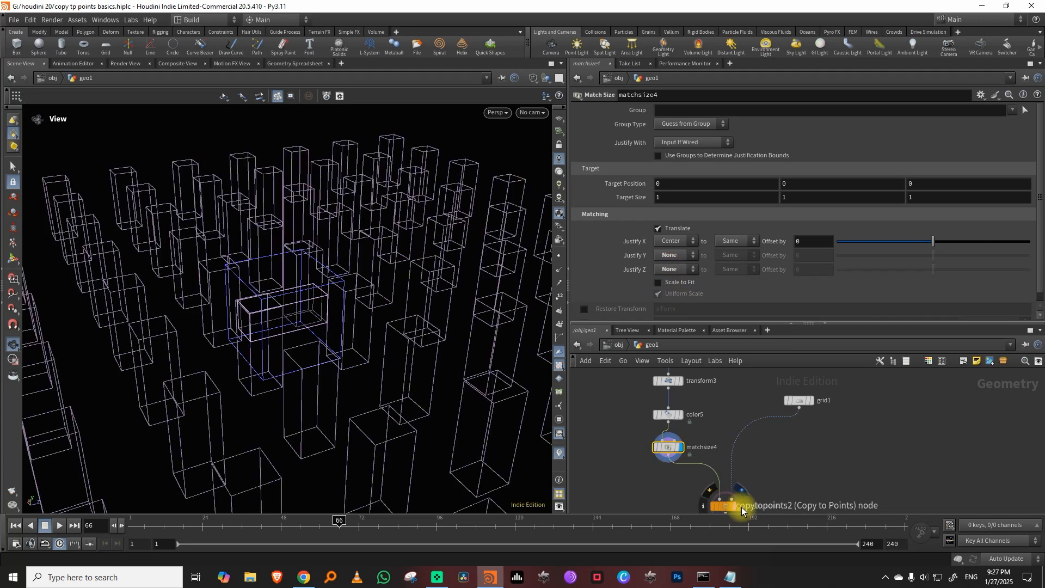
click(727, 507)
drag(360, 360, 378, 326)
click(811, 401)
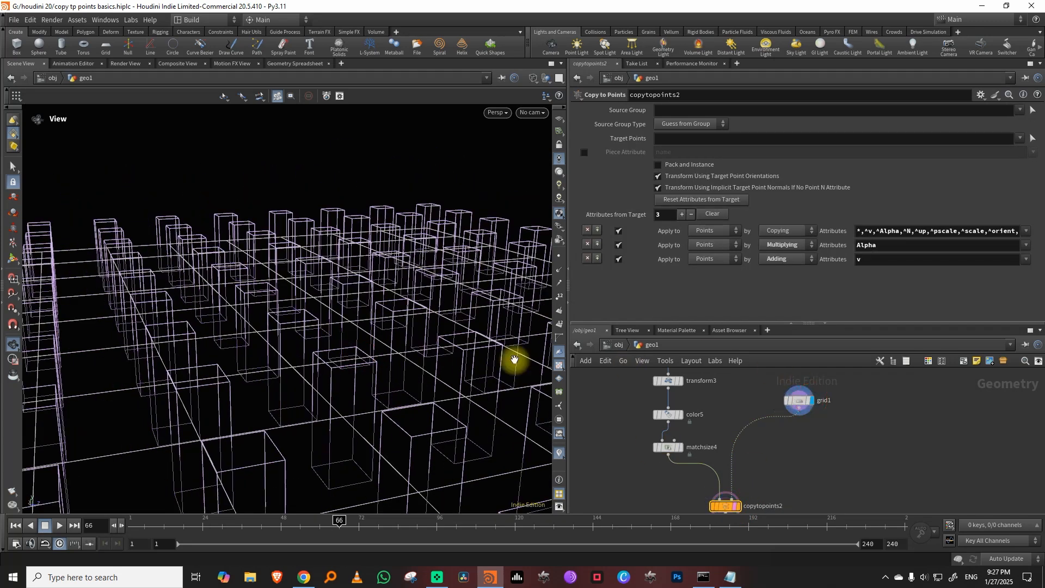
right_drag(514, 361, 365, 375)
drag(364, 376, 361, 343)
Set Justify Z to Min and Justify Y to Center on the matchsize4 node
click(666, 447)
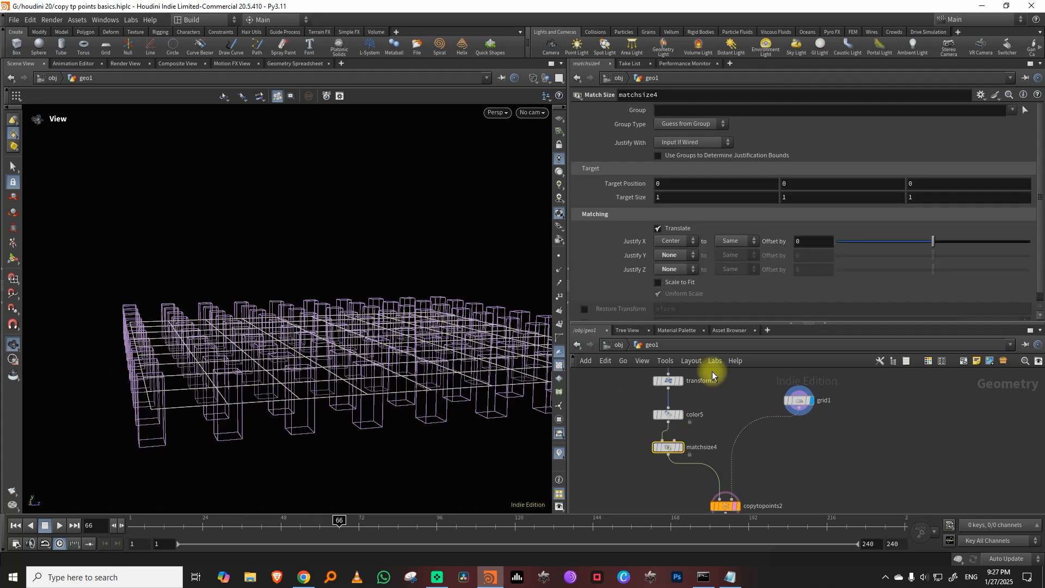
click(677, 270)
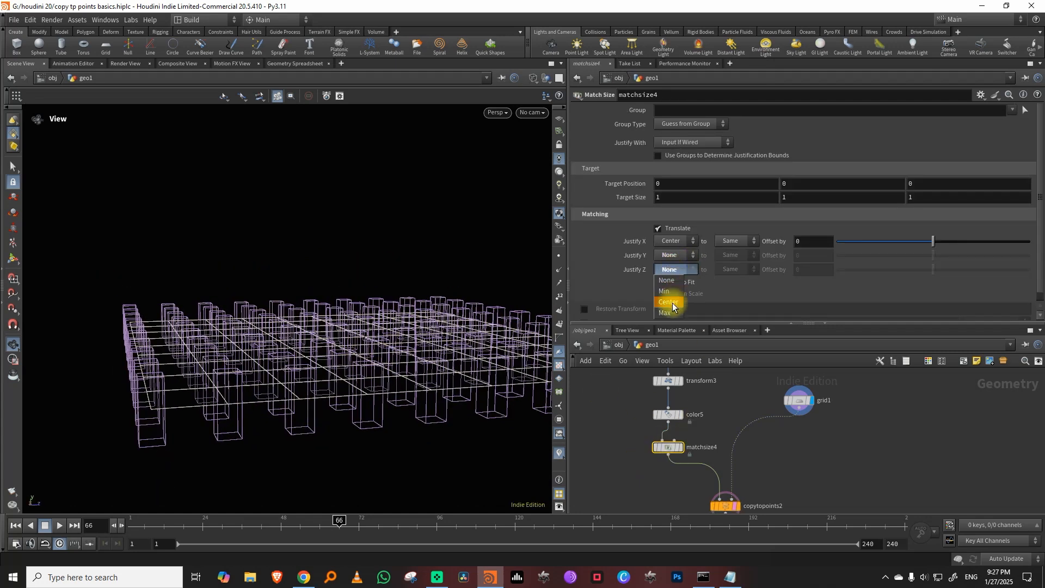
click(665, 291)
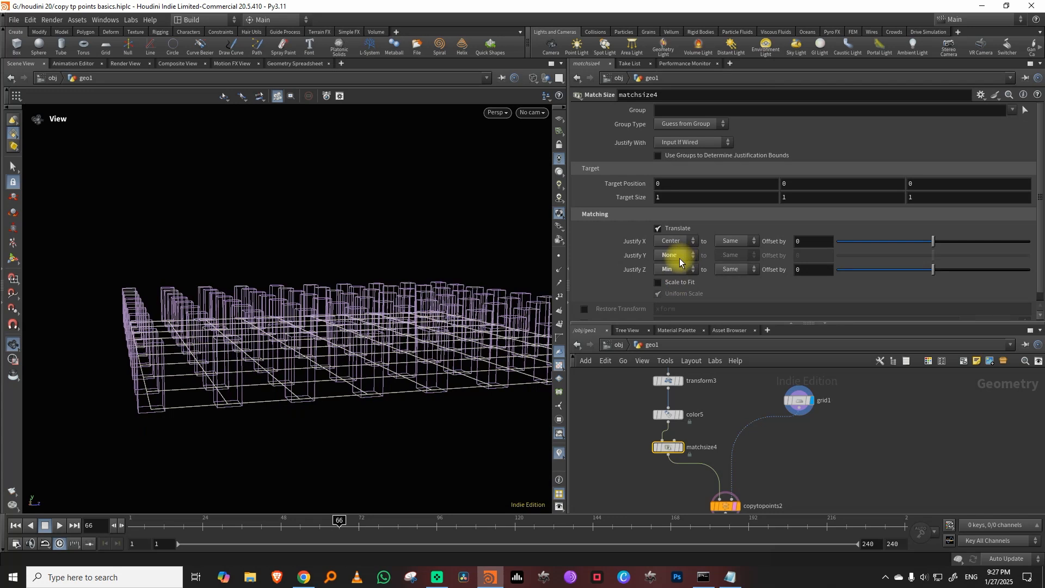
click(677, 256)
click(671, 284)
drag(512, 321, 240, 303)
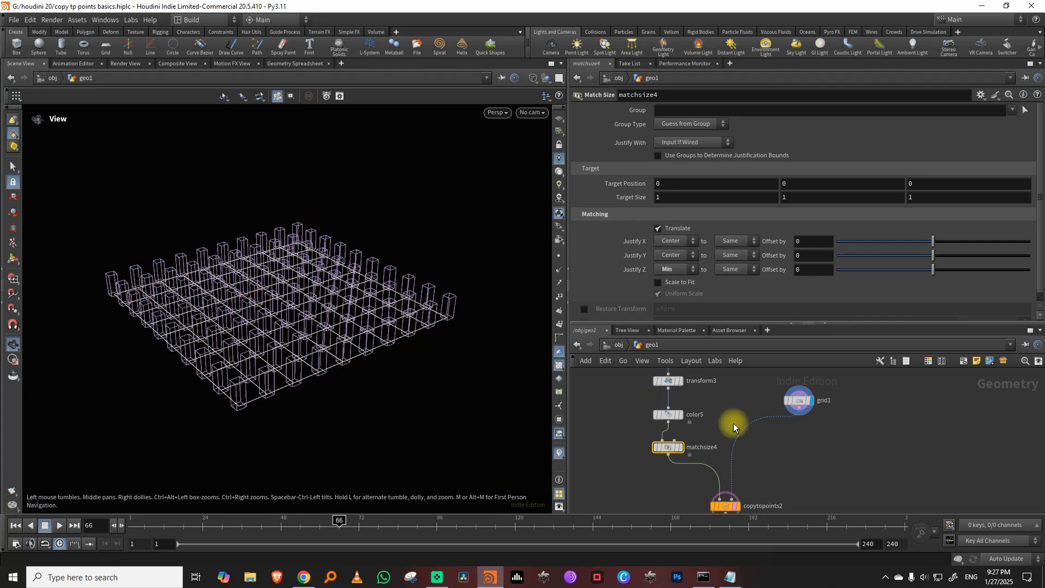
Display only the copytopoints2 result and enlarge the network area to show the whole node chain
click(737, 506)
click(723, 505)
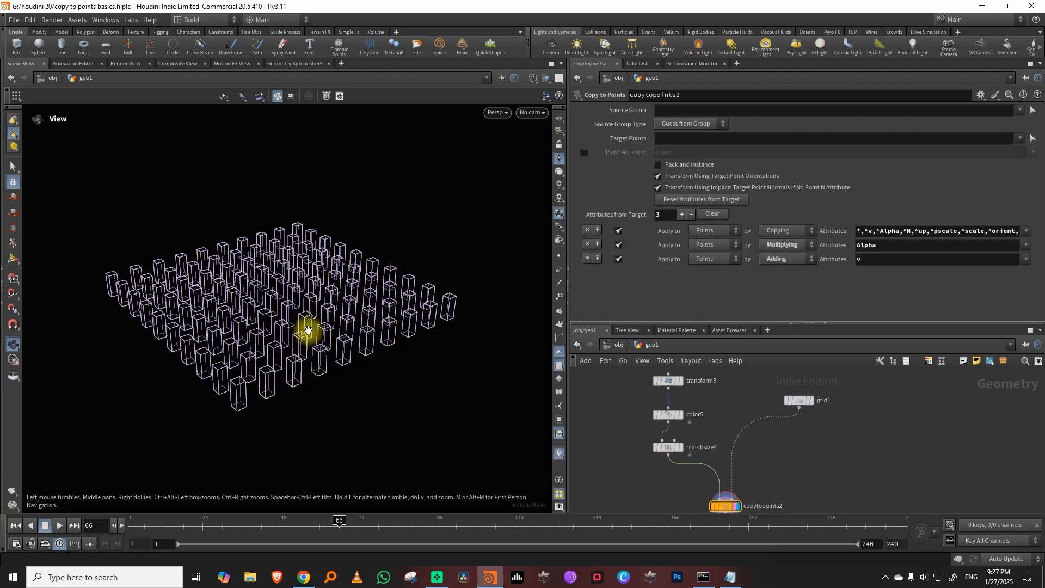
drag(307, 329, 467, 347)
drag(725, 323, 725, 246)
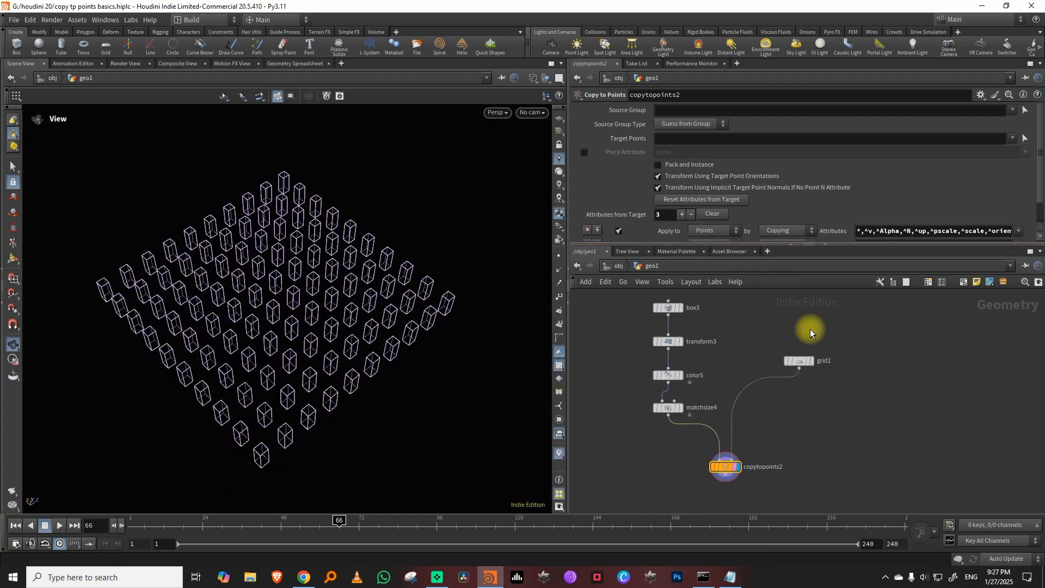
Insert a Normal node between grid1 and copytopoints2 and add its normals to Points
key(Tab)
text(nor)
mouse_move(827, 344)
click(884, 298)
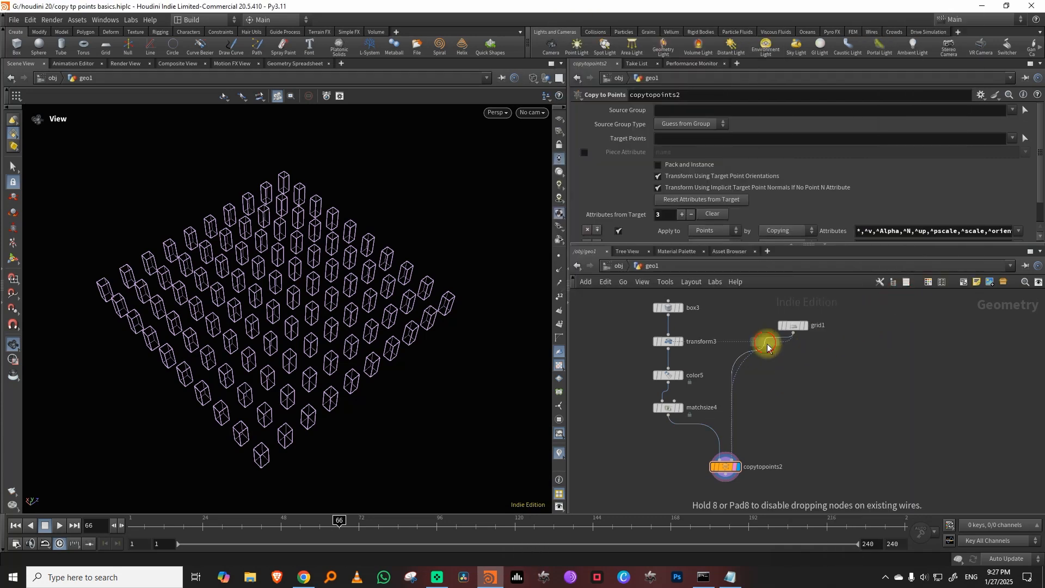
click(807, 357)
click(685, 178)
click(677, 191)
drag(807, 357, 793, 359)
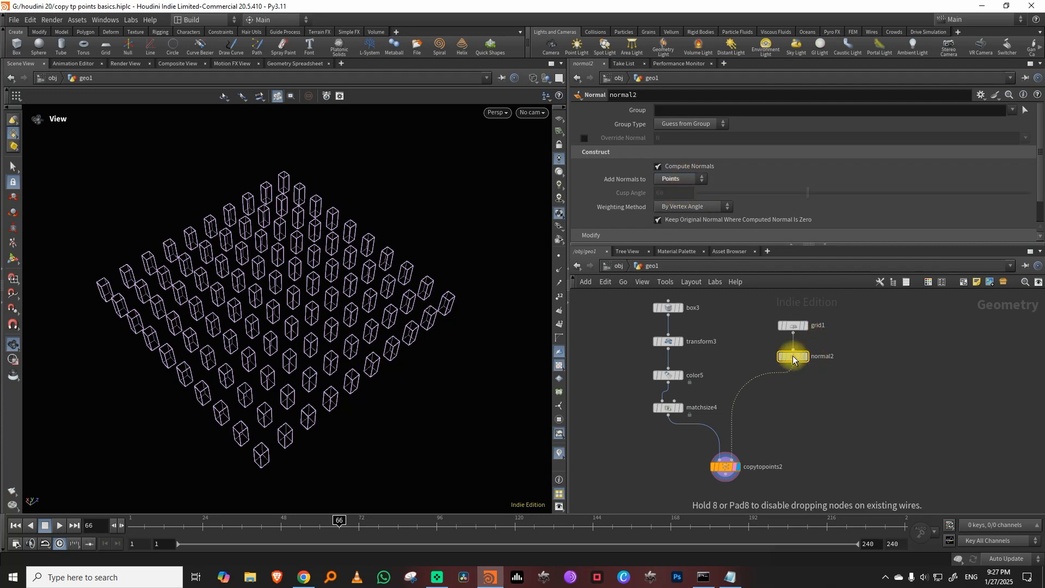
Insert an Attribute Adjust Vector node between normal2 and copytopoints2
drag(739, 243, 732, 170)
drag(702, 248, 662, 368)
drag(801, 338, 787, 267)
click(818, 334)
drag(729, 168, 731, 198)
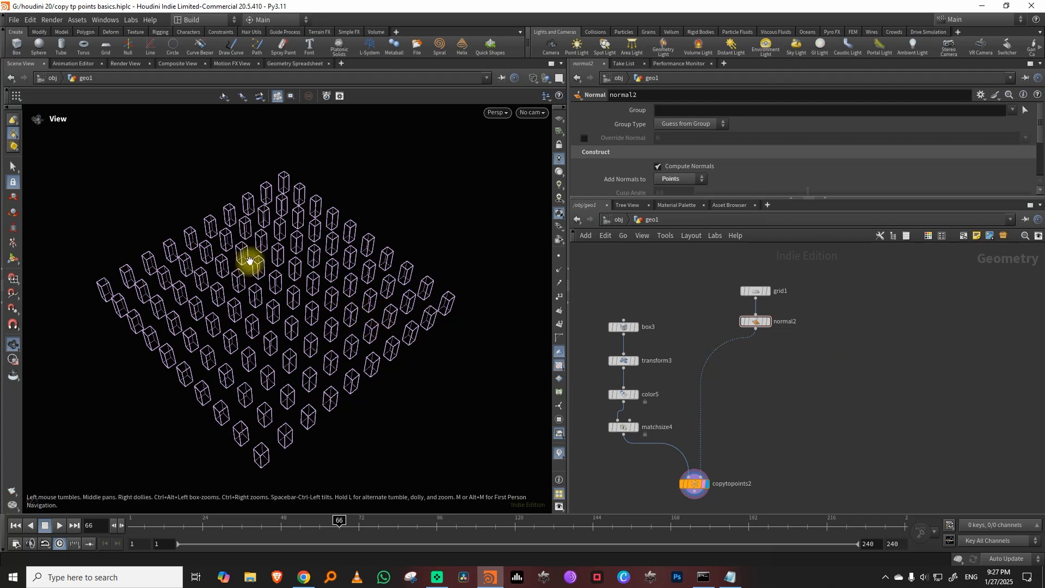
click(760, 359)
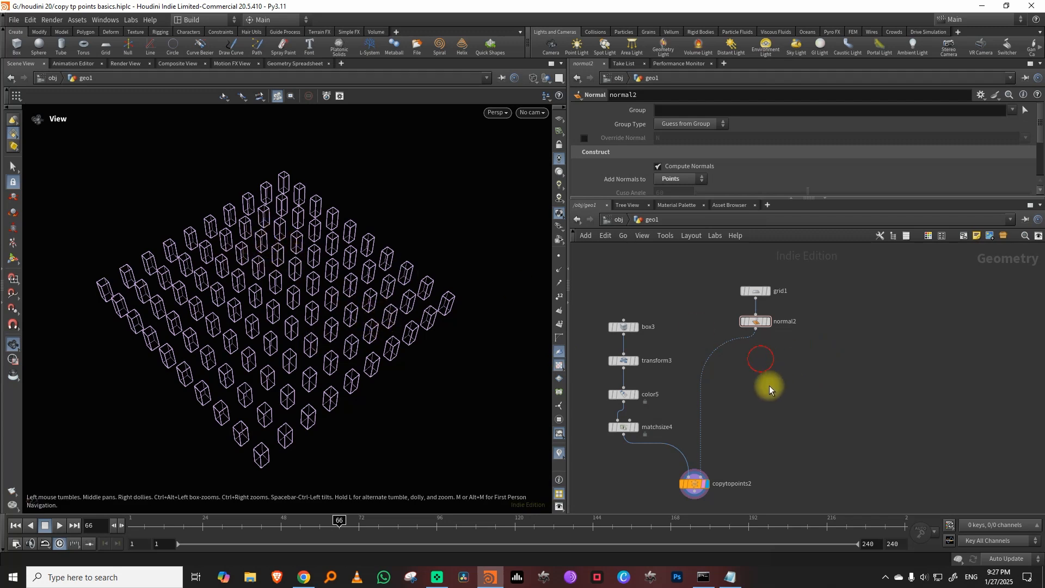
key(Tab)
text(vecto)
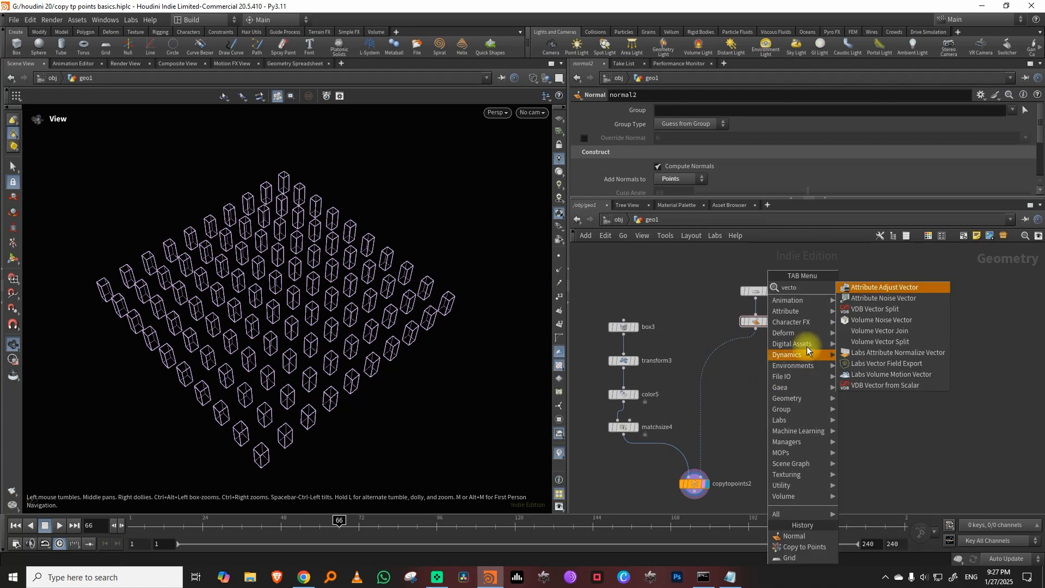
click(885, 287)
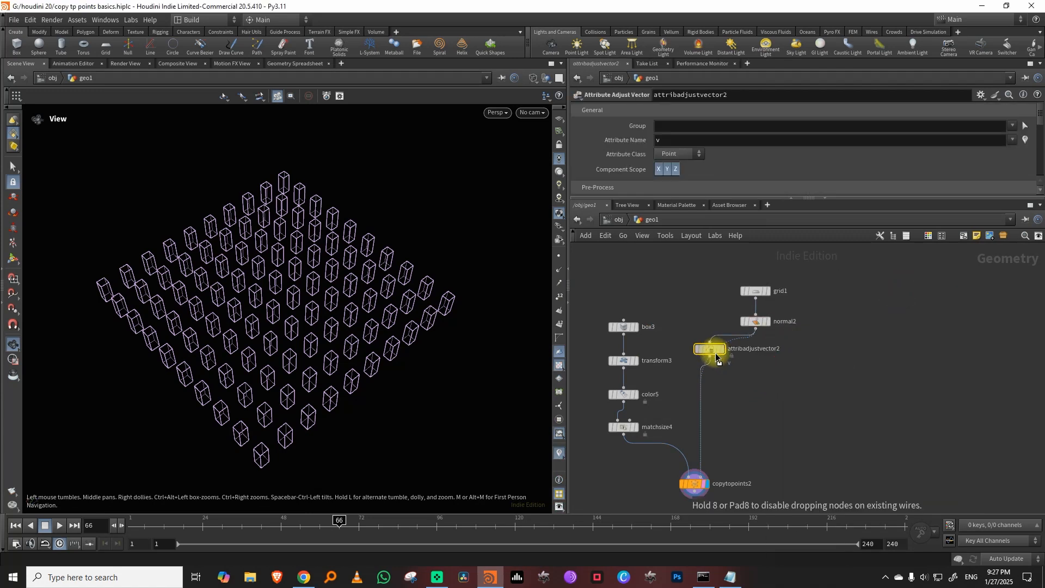
click(767, 377)
Set the vector adjust node's Attribute Name to N and its Adjust with option to Random
click(659, 139)
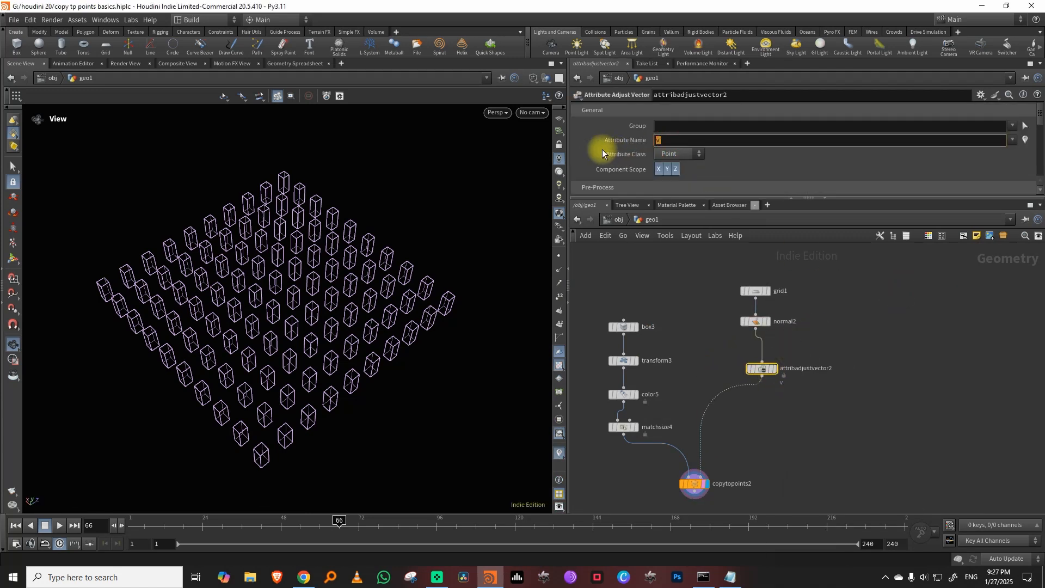
text(N)
key(Return)
drag(694, 199, 686, 328)
click(687, 257)
click(711, 255)
click(671, 294)
drag(350, 326, 273, 284)
Set the random adjustment's Range Values to Min/Max with a Min Value of about -0.575
click(686, 287)
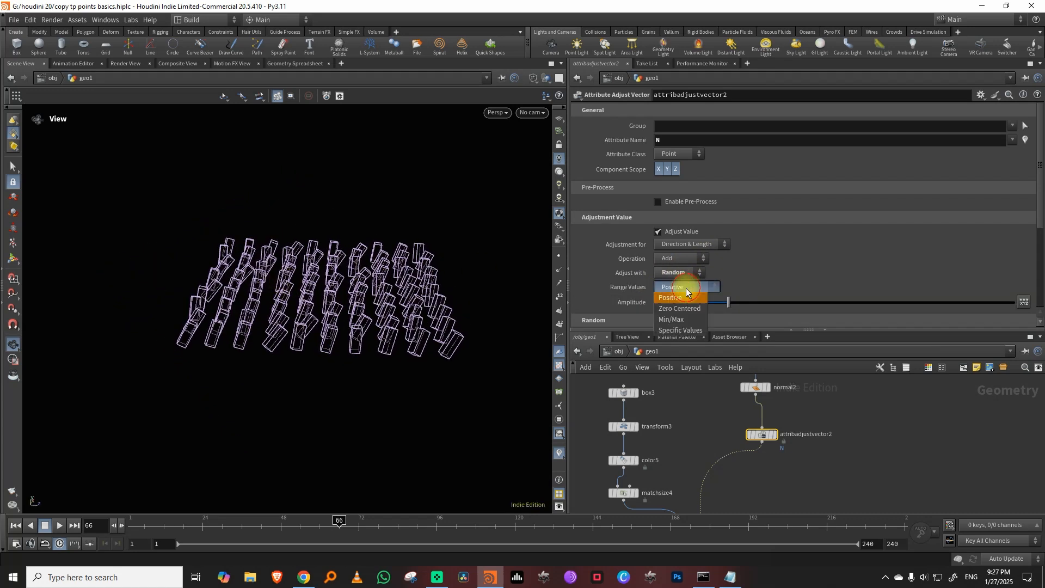
click(680, 321)
drag(803, 305, 763, 301)
drag(381, 294, 345, 296)
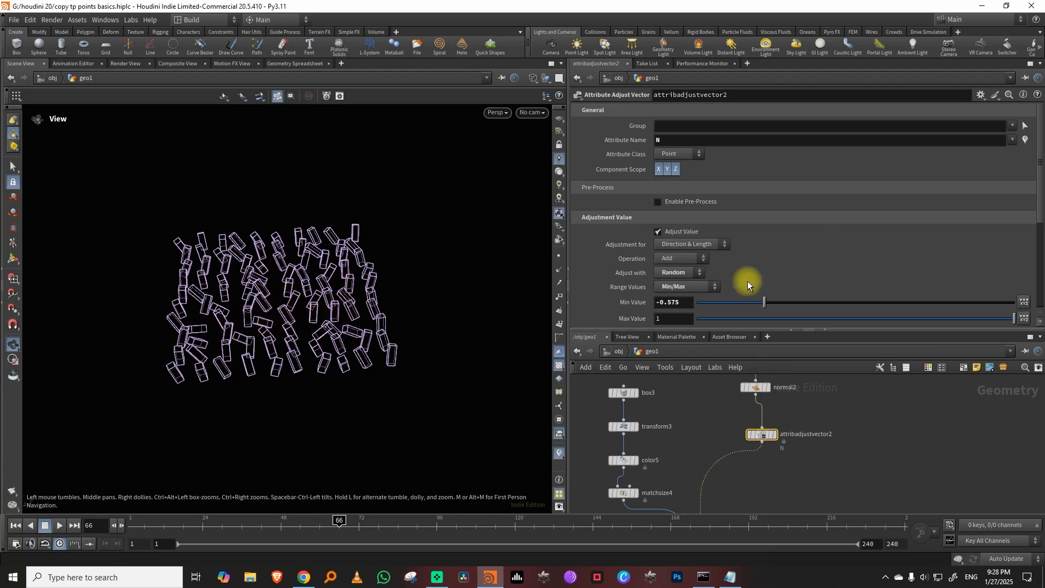
Delete the attribadjustvector2 node from the grid branch
key(Delete)
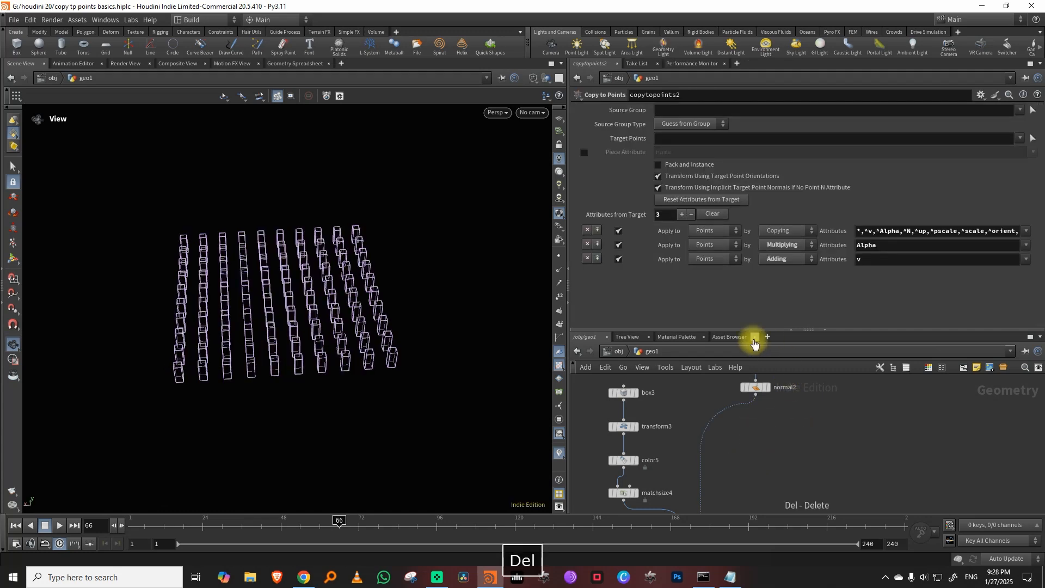
drag(754, 342, 786, 201)
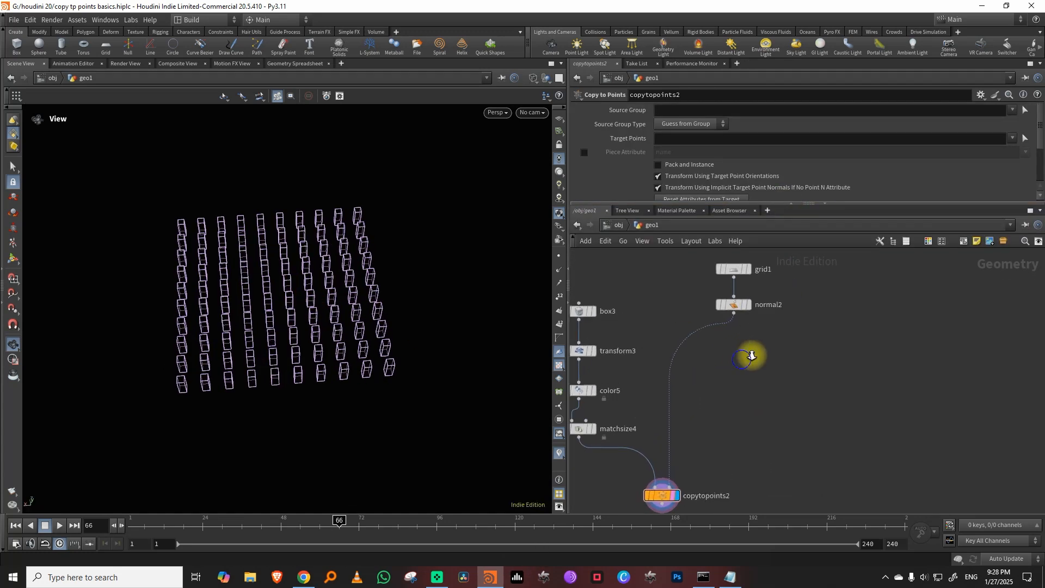
Switch to Notepad and annotate the pscale line with "float" and the scale line with "vector (1,3,1)"
click(730, 576)
drag(686, 60, 568, 105)
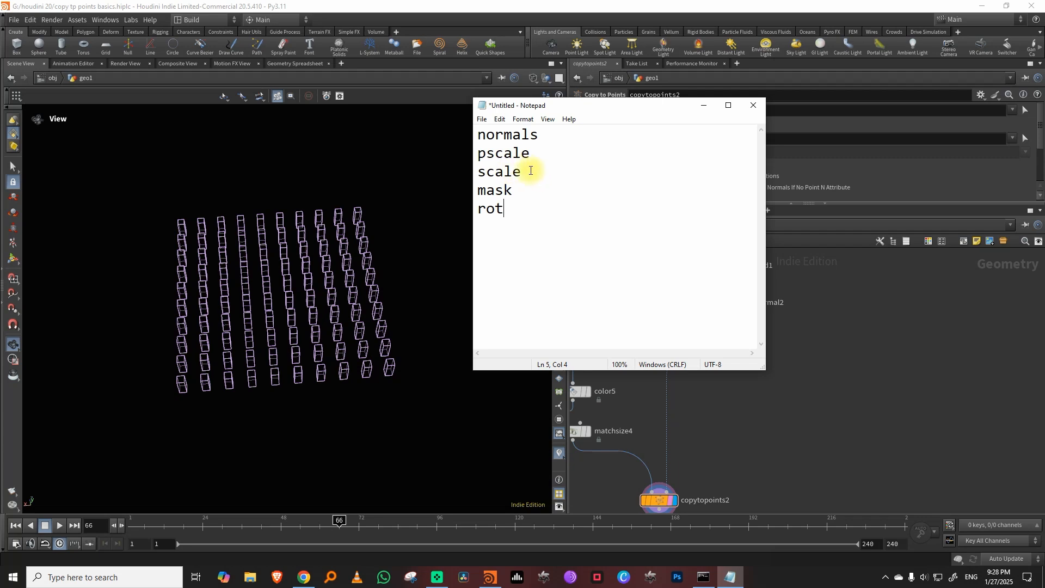
text(-)
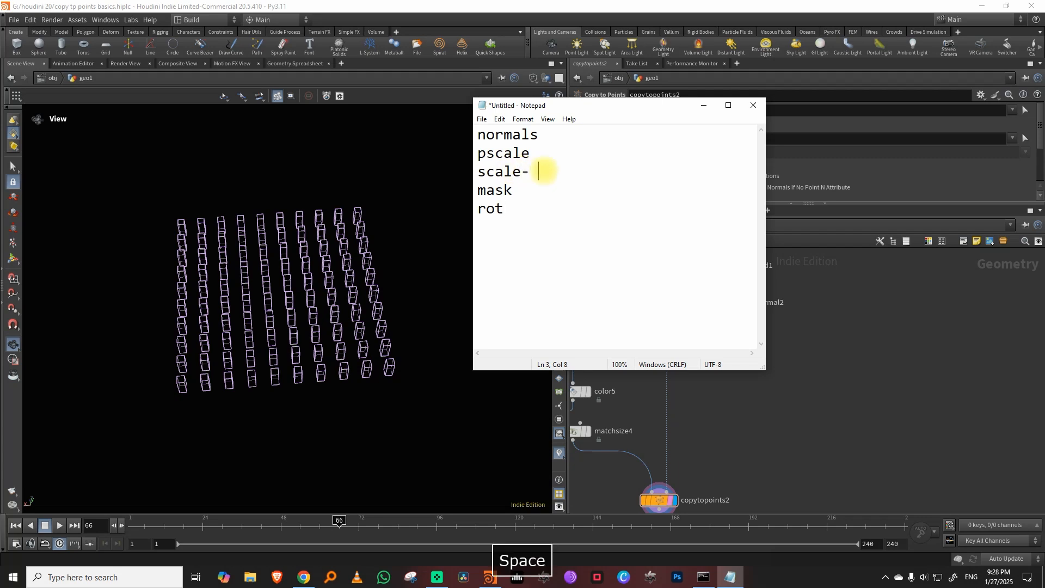
click(545, 152)
text(- )
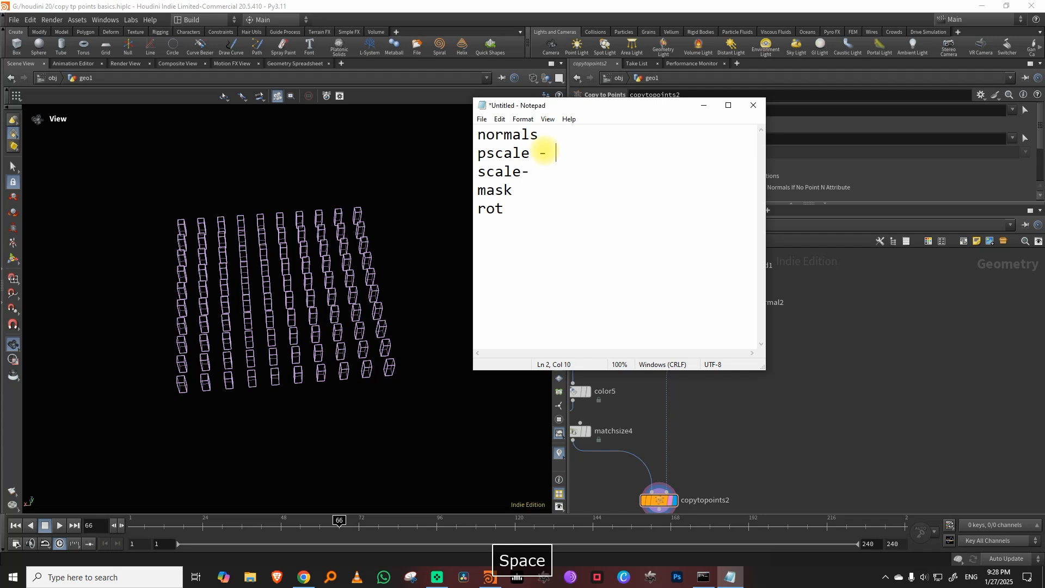
text(float)
key(Down)
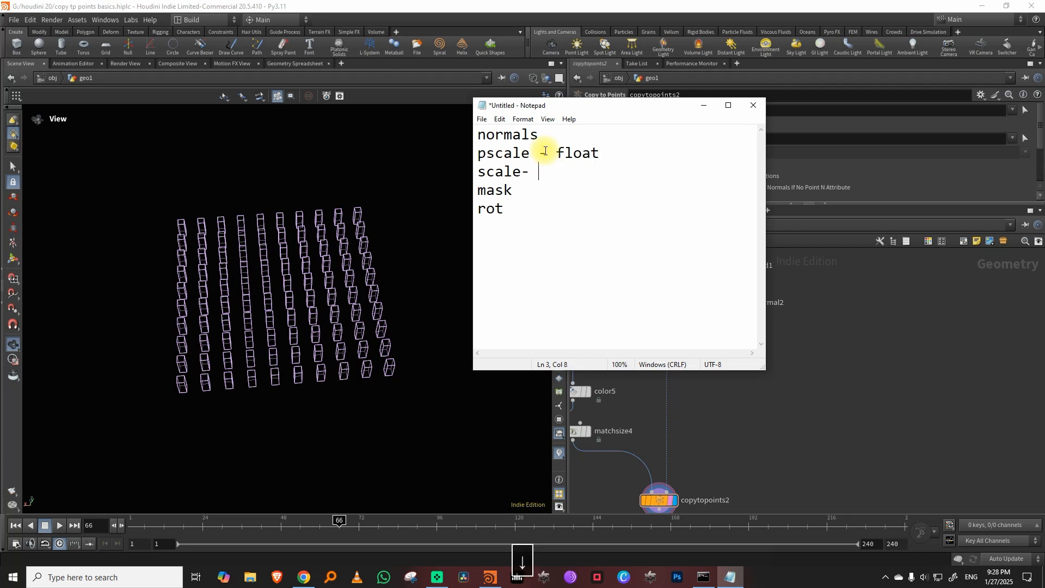
text(vector )
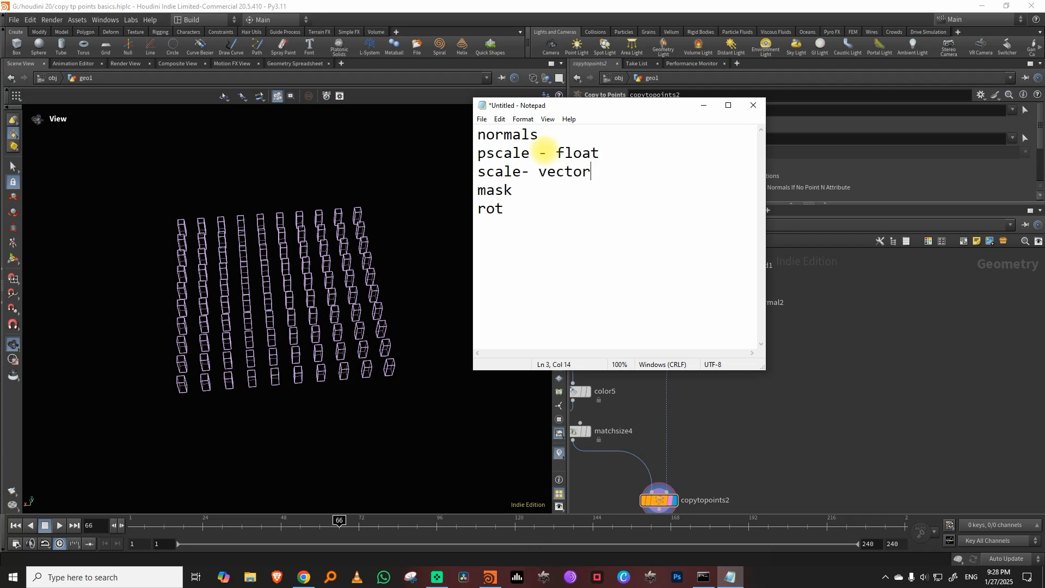
text((1,3,1)
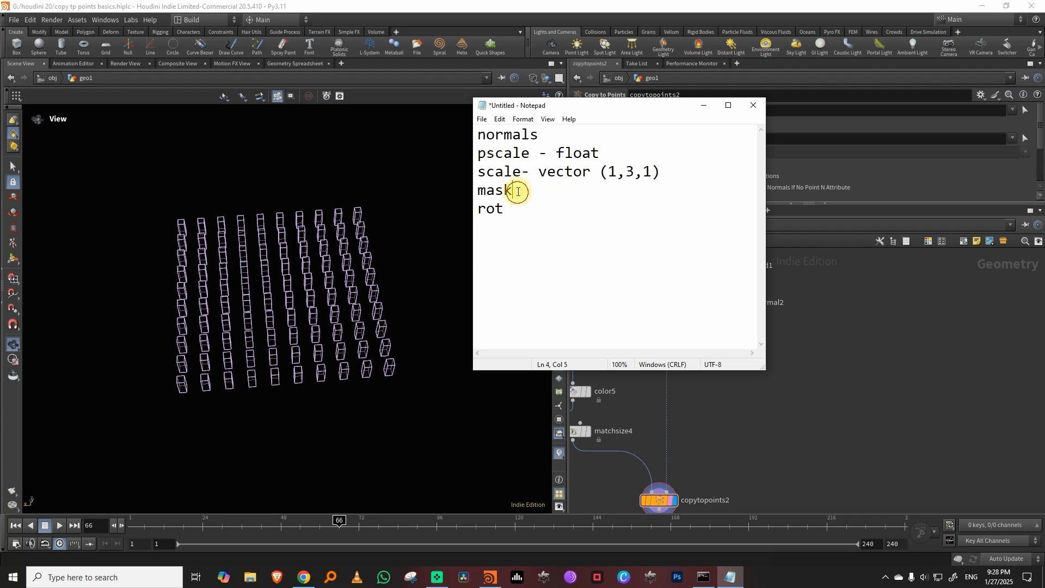
Add a dash after the mask and rot entries in the notes
text(-)
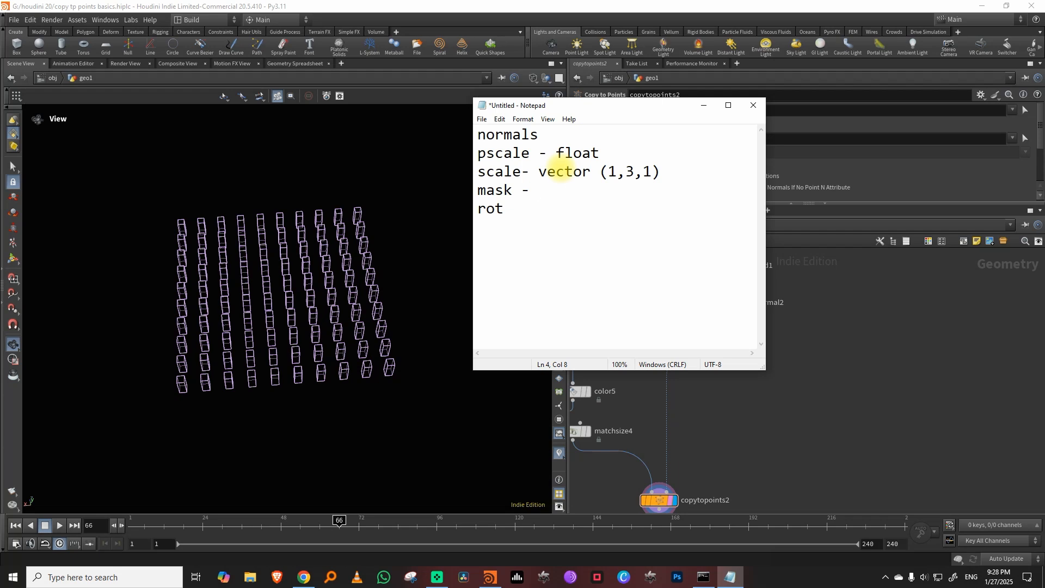
click(509, 208)
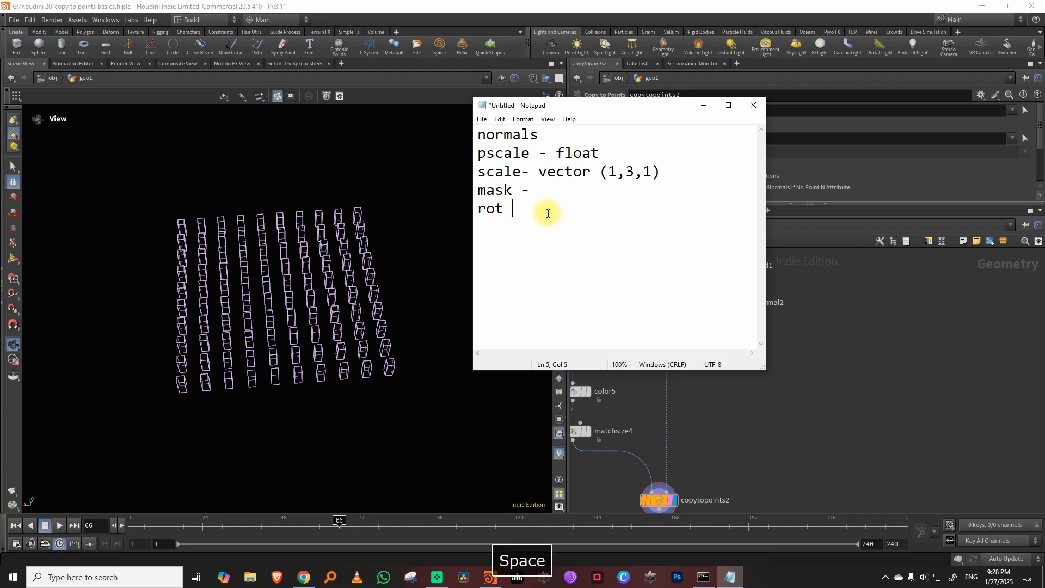
text(-)
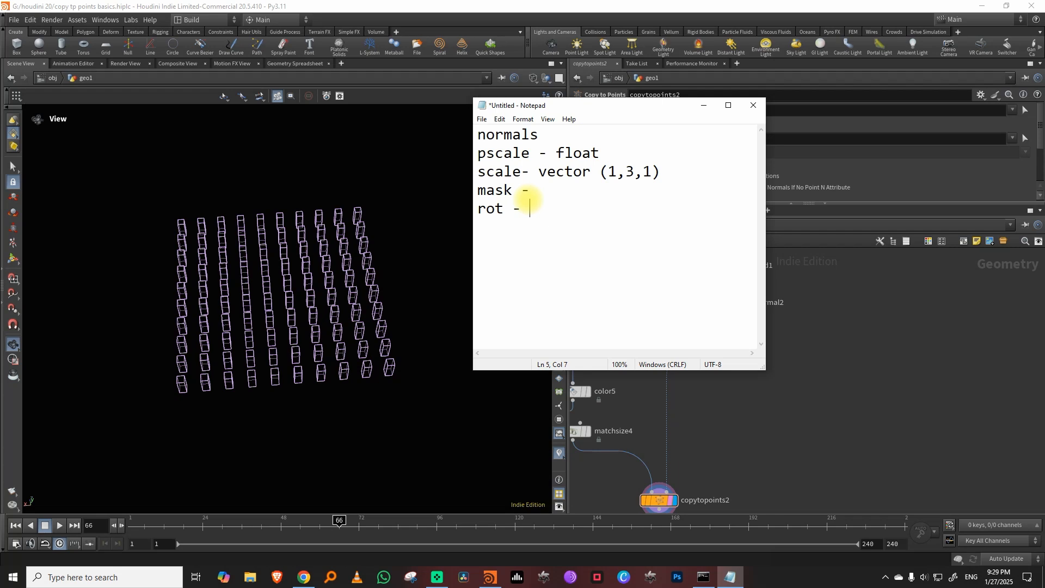
Switch back to Houdini and place an Attribute Adjust Float node below normal2
key(alt+Tab)
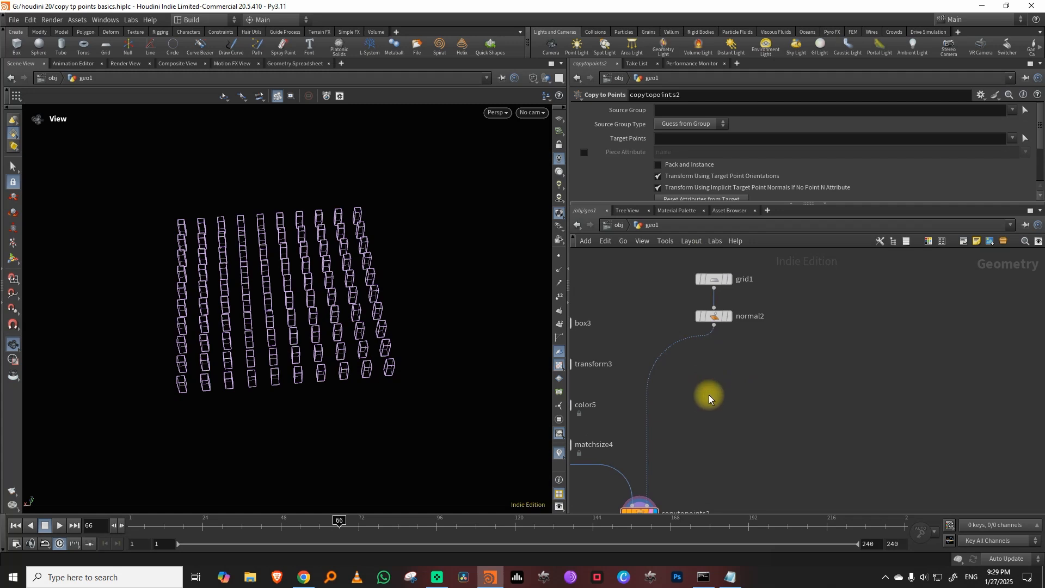
key(Tab)
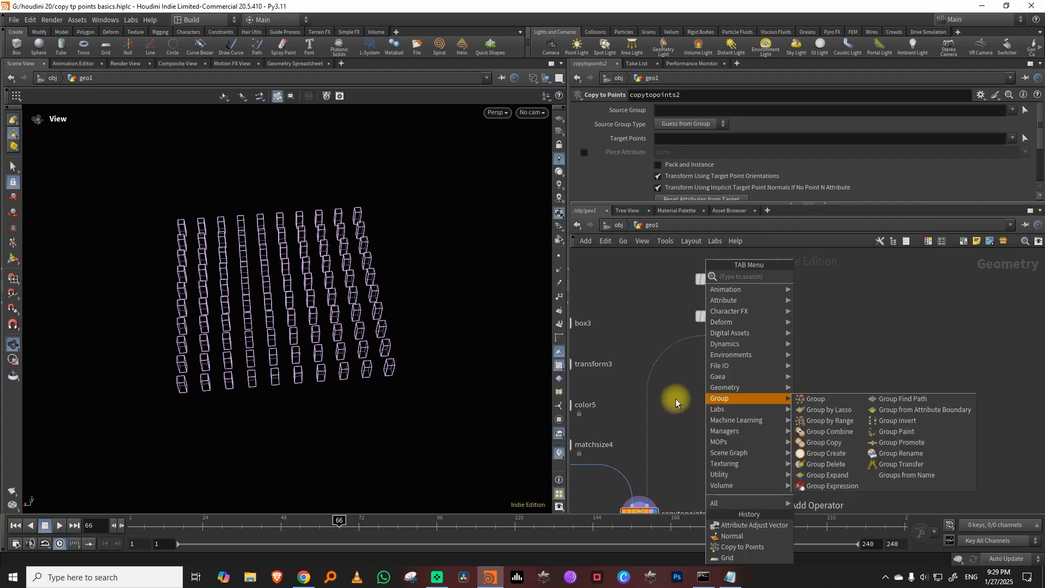
key(Escape)
key(Tab)
text(float)
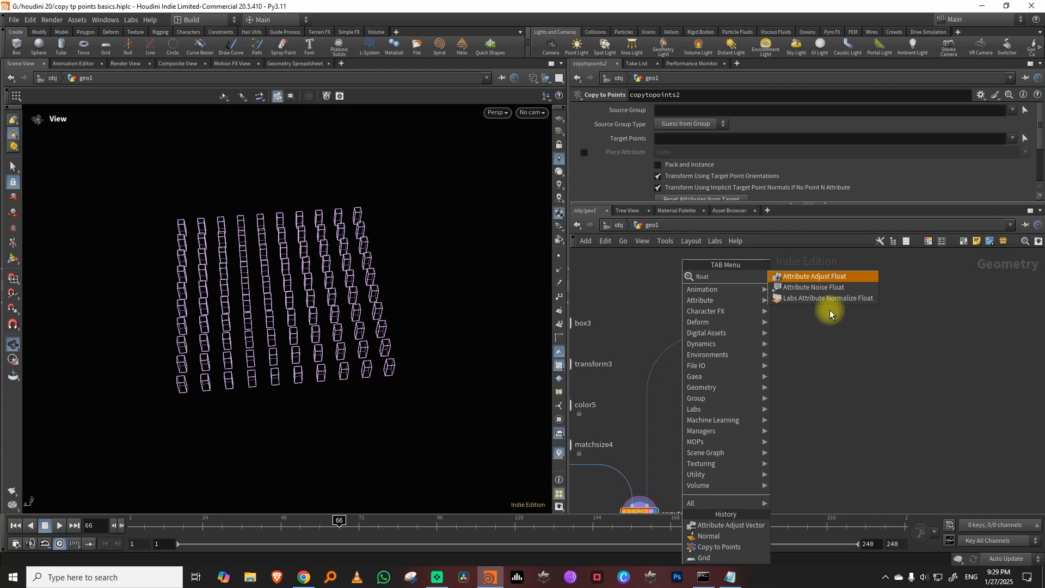
click(811, 279)
click(758, 364)
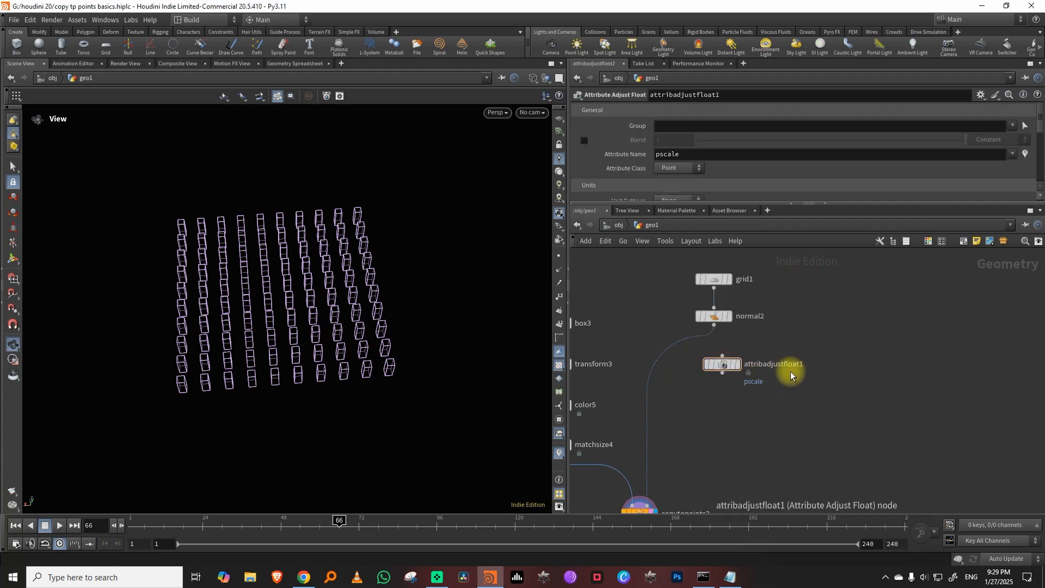
Search the operator list for the available Attribute Adjust nodes
key(Tab)
text(adju)
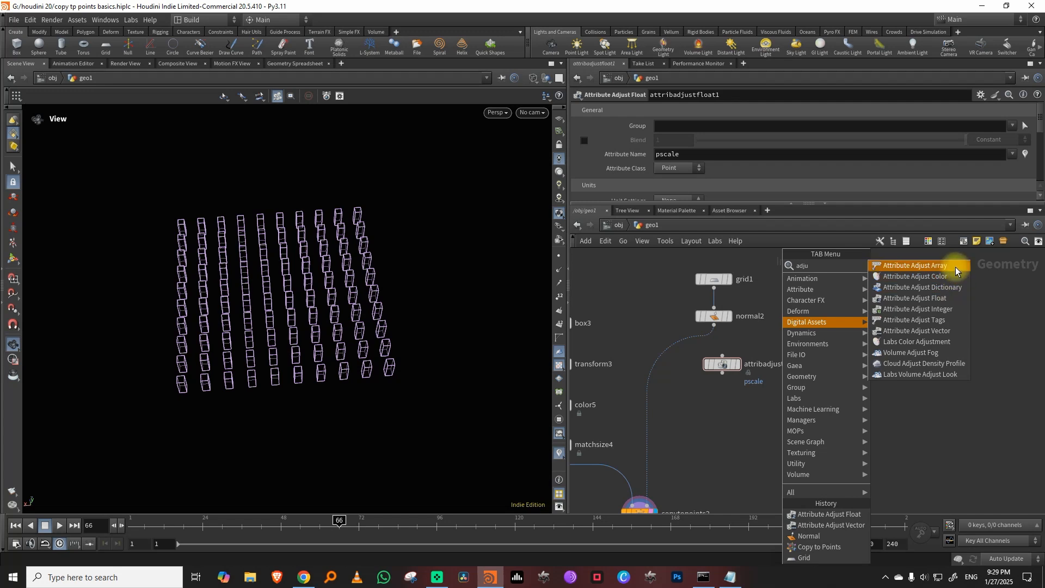
click(722, 418)
Wire attribadjustfloat1 between normal2 and copytopoints2 and set its Constant Value to 1
drag(730, 364, 706, 369)
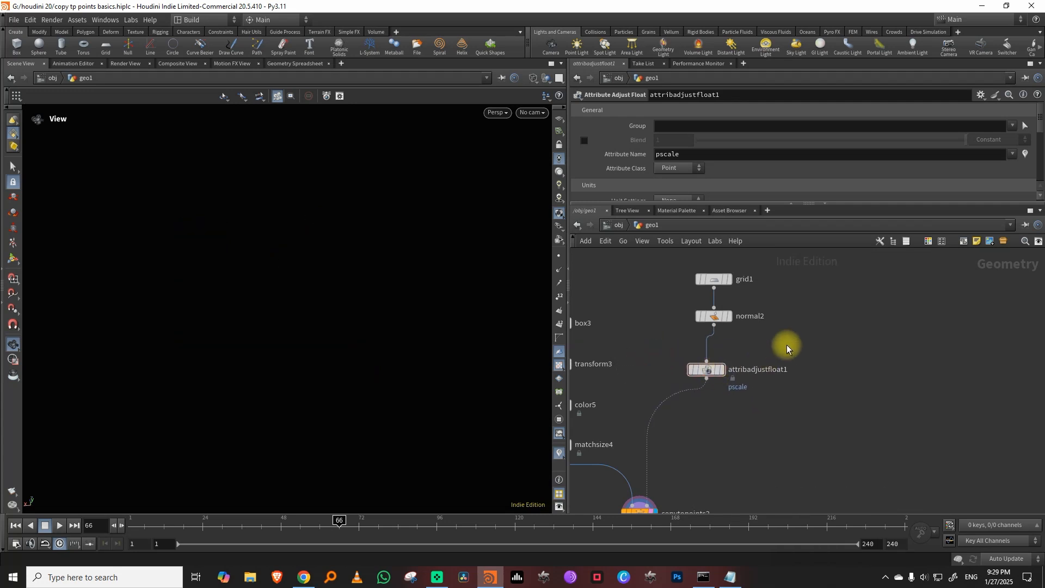
drag(716, 205, 705, 289)
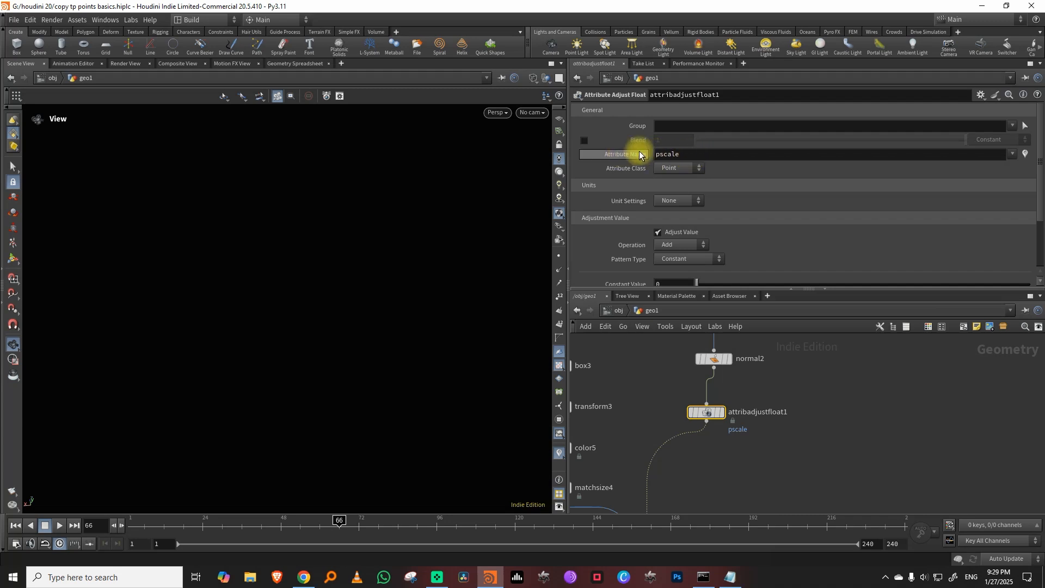
drag(1042, 187, 1028, 229)
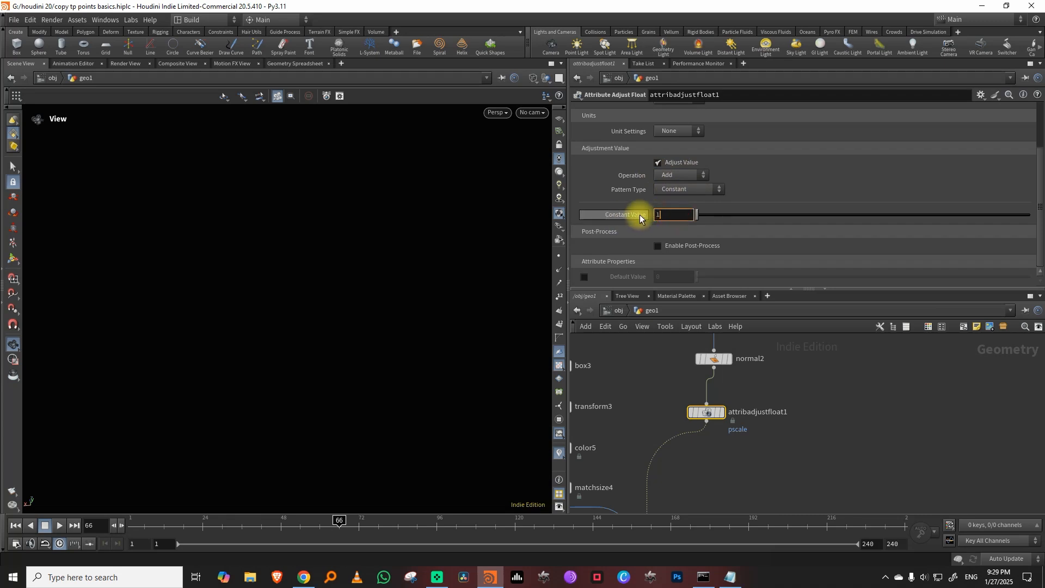
text(1)
key(Return)
mouse_move(729, 212)
mouse_down()
mouse_move(700, 215)
mouse_move(730, 214)
mouse_up()
key(ctrl+z)
Set the pscale adjustment's Operation to Set Always, using a Noise pattern with an Element Size of about 2.57
click(686, 175)
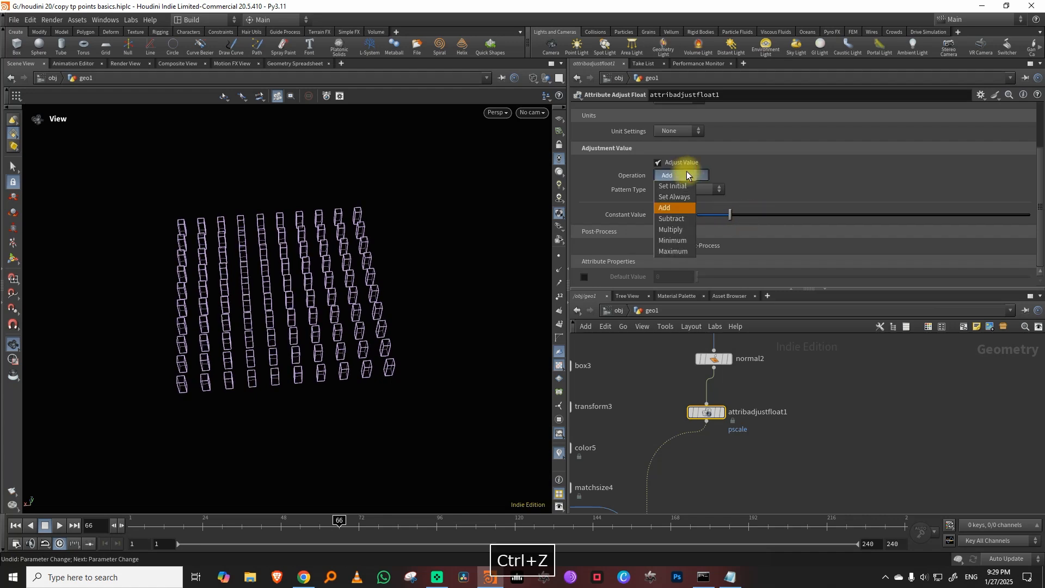
click(684, 198)
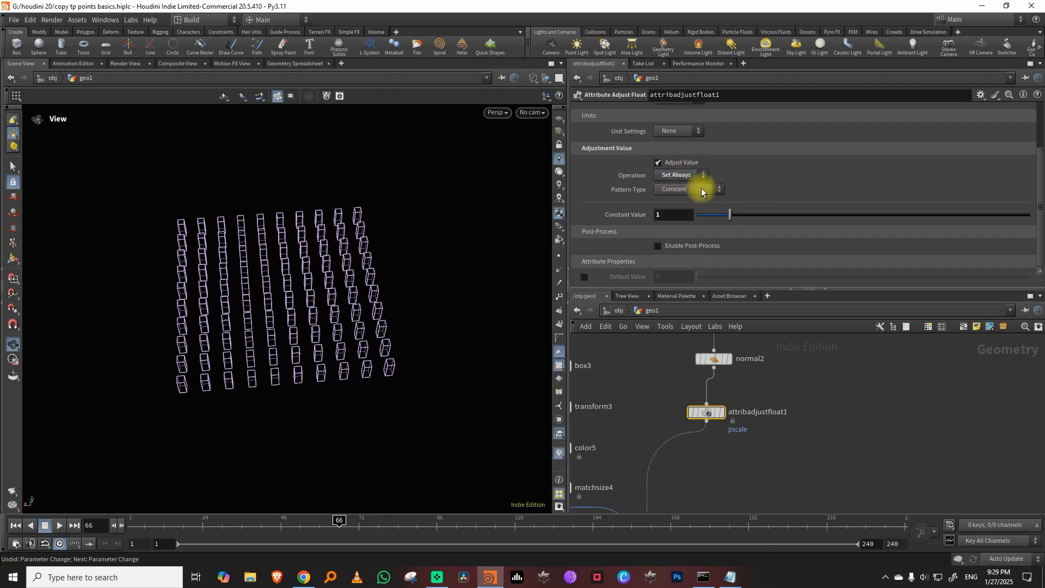
click(700, 188)
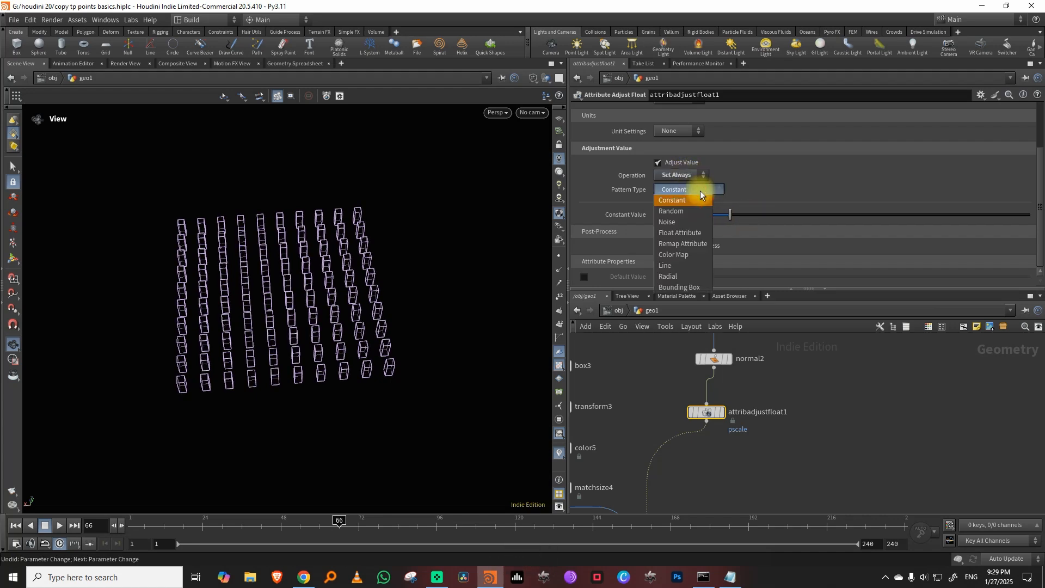
click(687, 221)
drag(284, 309, 316, 287)
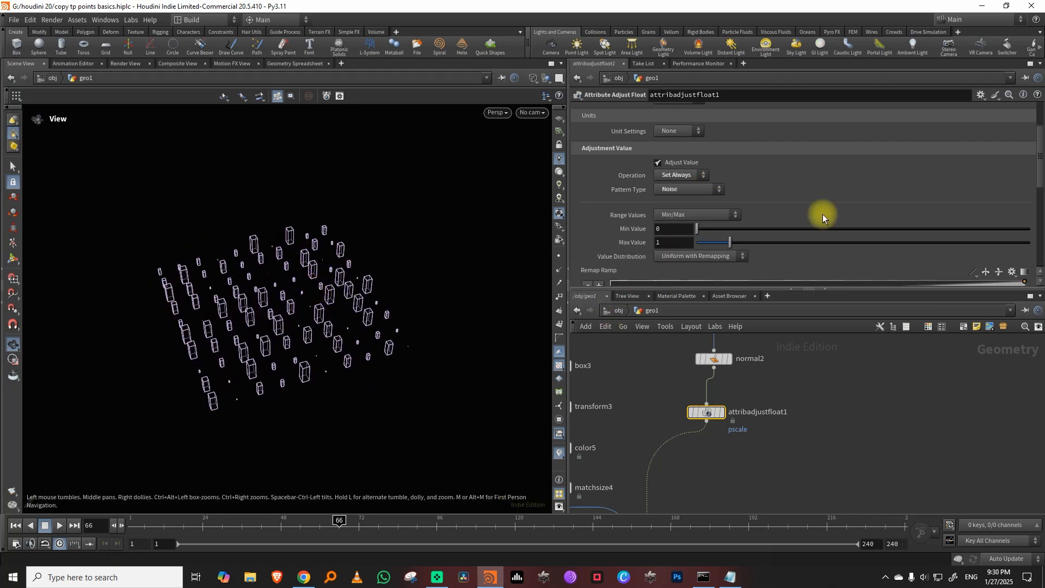
scroll(1032, 190, down, 5)
drag(704, 235, 714, 235)
Increase the point density of grid1 and reselect the attribadjustfloat1 node
middle_drag(809, 380, 812, 474)
drag(664, 439, 710, 413)
mouse_move(920, 197)
mouse_down()
mouse_move(928, 208)
mouse_move(912, 201)
mouse_up()
middle_drag(703, 493, 695, 381)
click(699, 393)
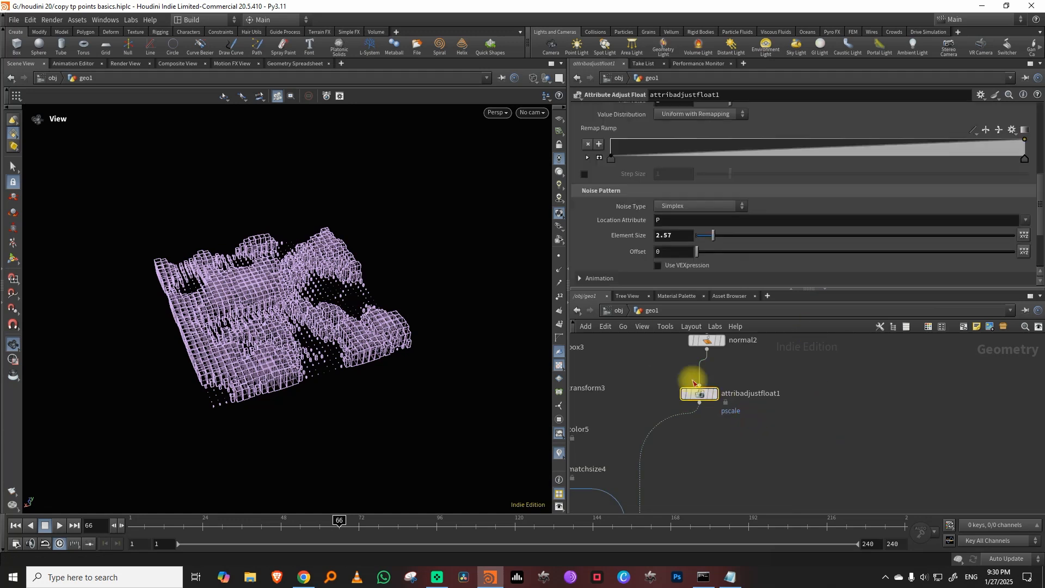
mouse_move(1040, 188)
mouse_down()
mouse_move(1040, 219)
mouse_move(1036, 170)
mouse_up()
drag(757, 168, 758, 174)
drag(820, 168, 811, 229)
drag(758, 178, 784, 221)
drag(812, 178, 793, 244)
Set the pscale noise pattern's Noise Type to Worley Cellular F1
click(709, 223)
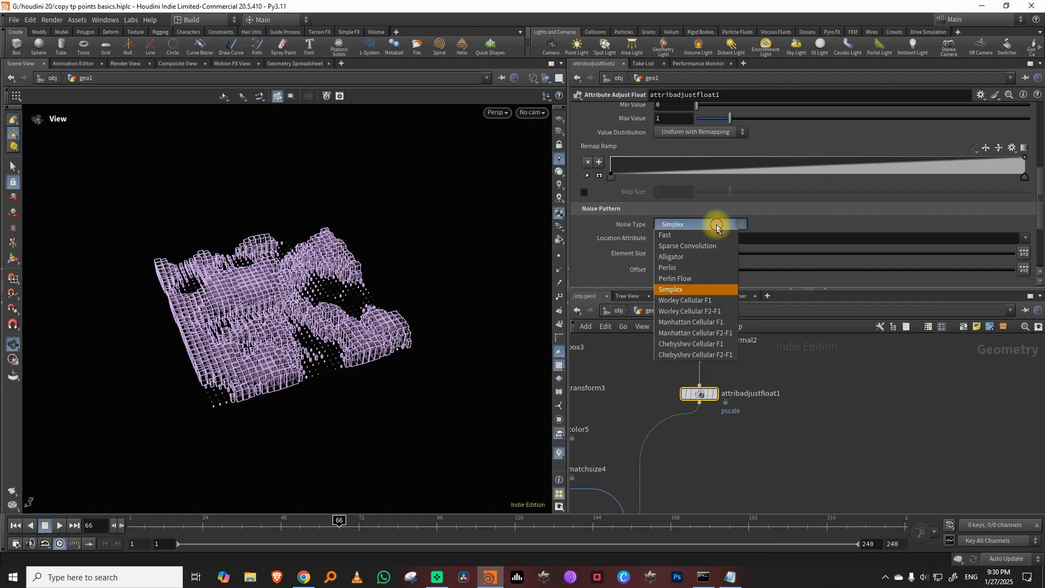
click(693, 299)
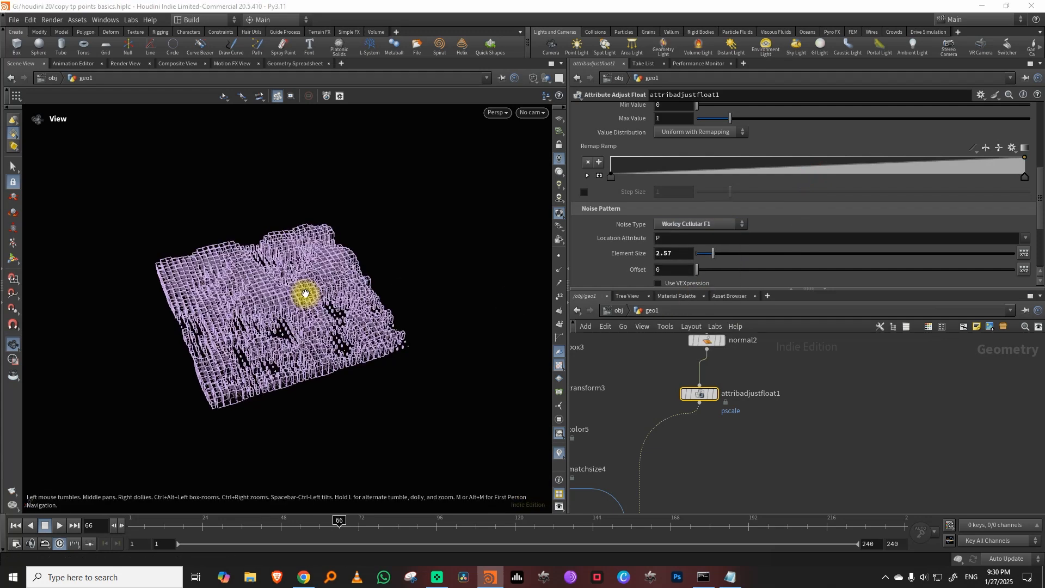
Add two inner points to the noise remap ramp for sharper contrast and set the fractal Roughness to 0.491
click(756, 172)
drag(757, 172, 787, 167)
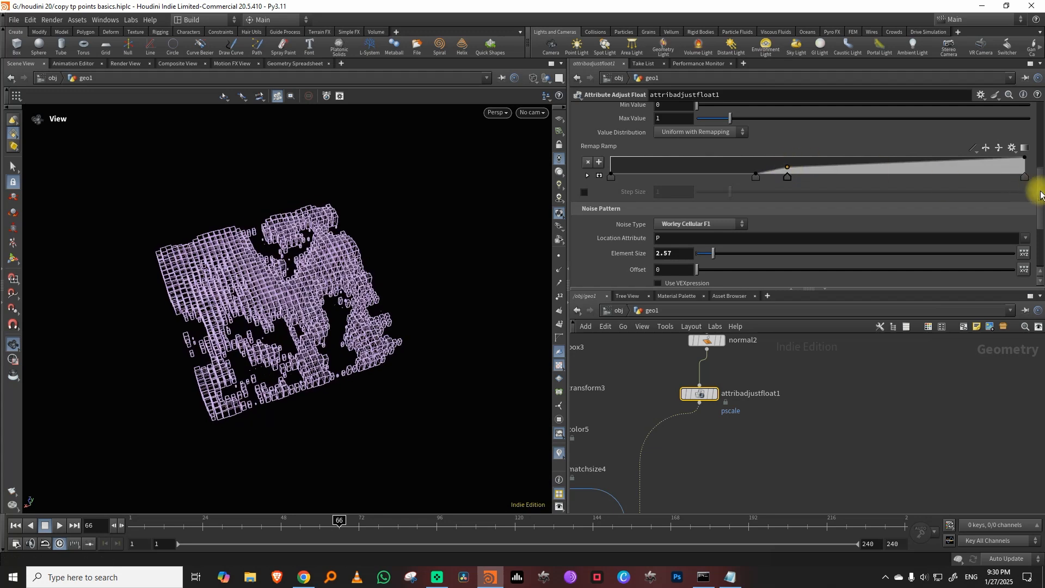
scroll(1034, 245, down, 3)
click(613, 221)
drag(833, 282, 862, 280)
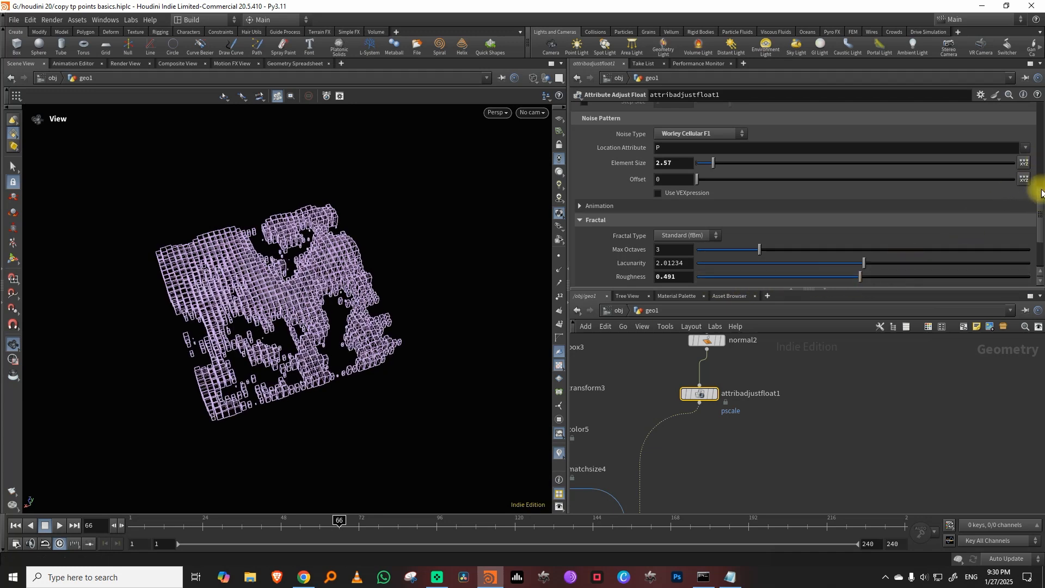
Clear the remap ramp's inner points, reverse the ramp so it falls from 1 to 0, and add two new inner points
drag(1041, 192, 1040, 153)
drag(789, 231, 769, 257)
click(973, 202)
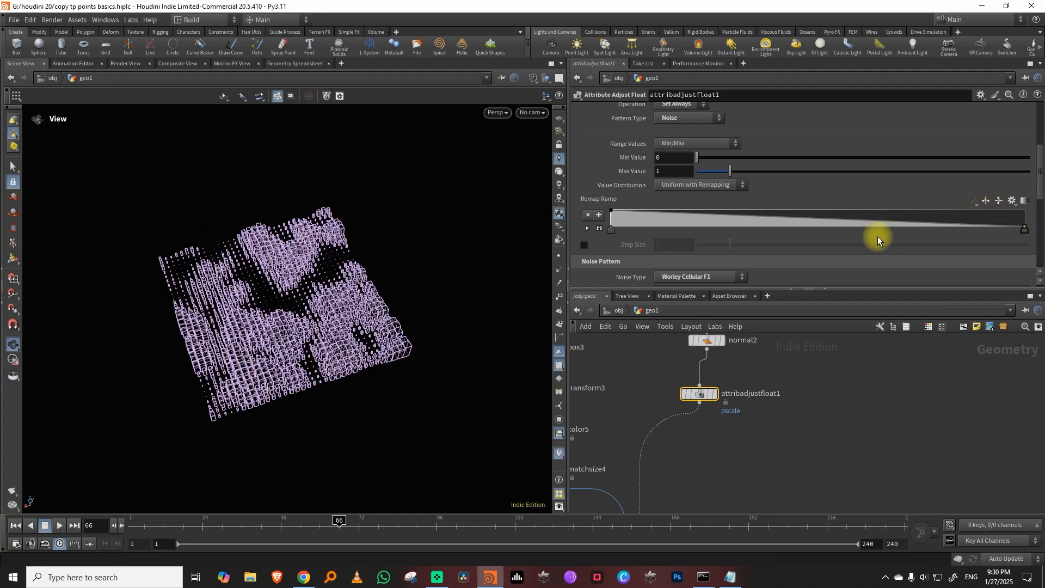
drag(818, 221, 779, 212)
Set the noise Element Size to 5.57 and spread the ramp's two inner points apart for a softer falloff
drag(1038, 188, 1032, 232)
drag(713, 191, 732, 192)
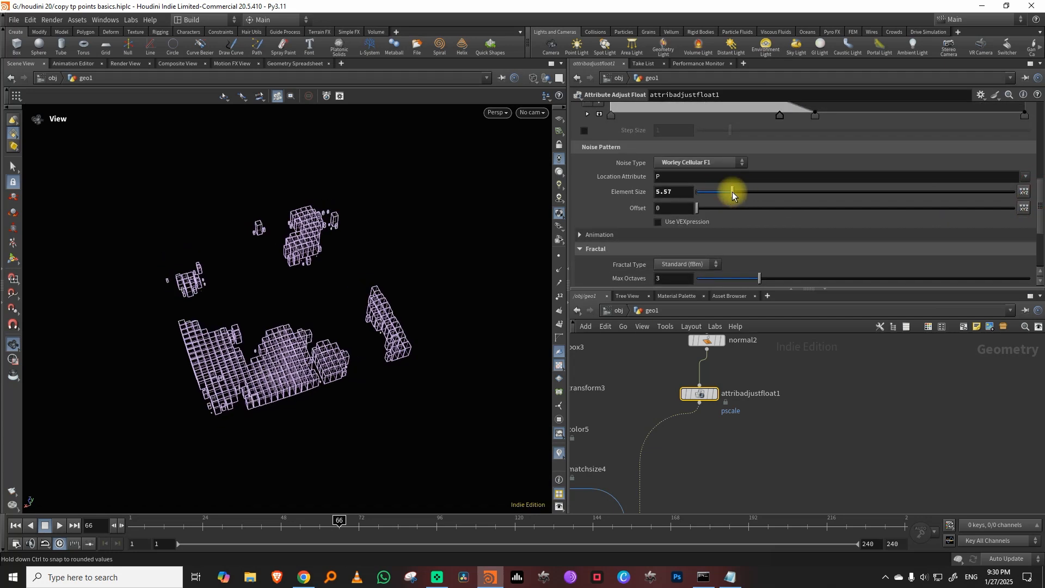
drag(815, 118, 702, 128)
drag(327, 324, 296, 296)
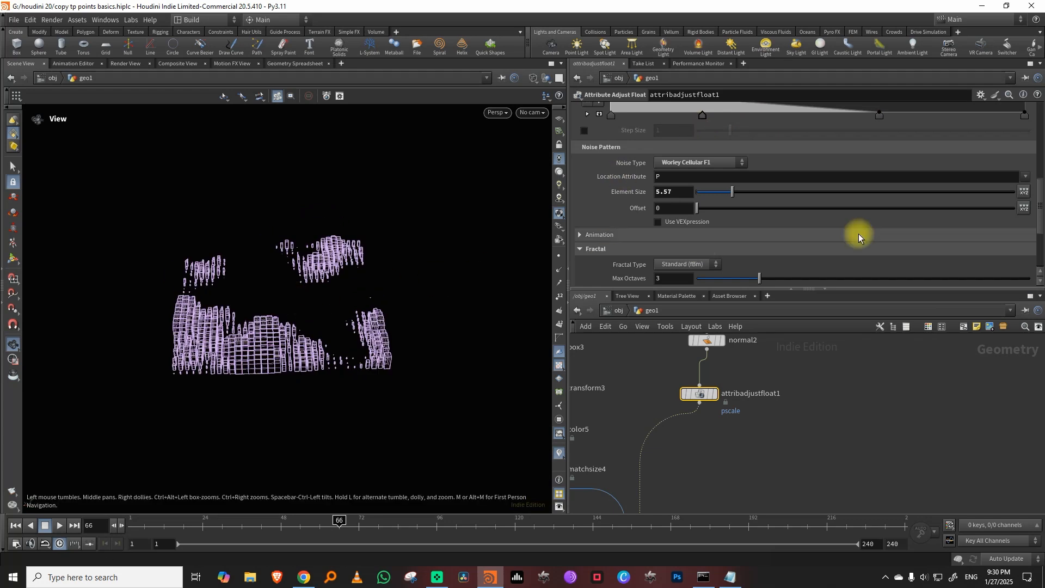
Set the noise pattern's fractal Roughness to 0.116 and its Element Size to 3.86
drag(1033, 194, 1015, 237)
mouse_move(745, 199)
mouse_down()
mouse_move(716, 200)
mouse_move(736, 200)
mouse_up()
drag(304, 292, 308, 340)
mouse_move(1035, 210)
mouse_down()
mouse_move(1037, 174)
mouse_move(1039, 210)
mouse_up()
drag(711, 125, 721, 123)
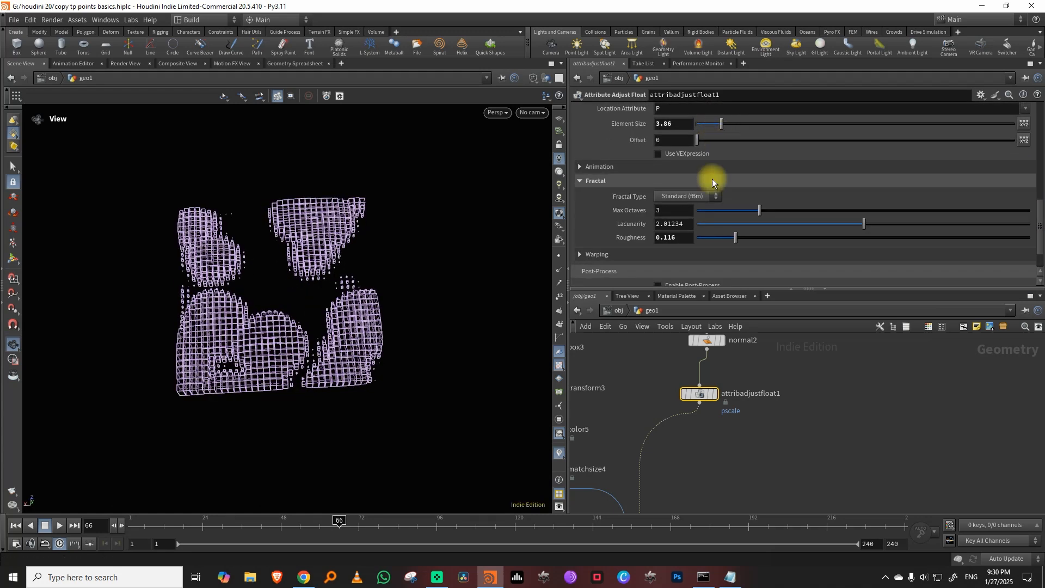
Turn on Animate Noise for the pscale noise pattern and play the timeline to preview it
click(580, 166)
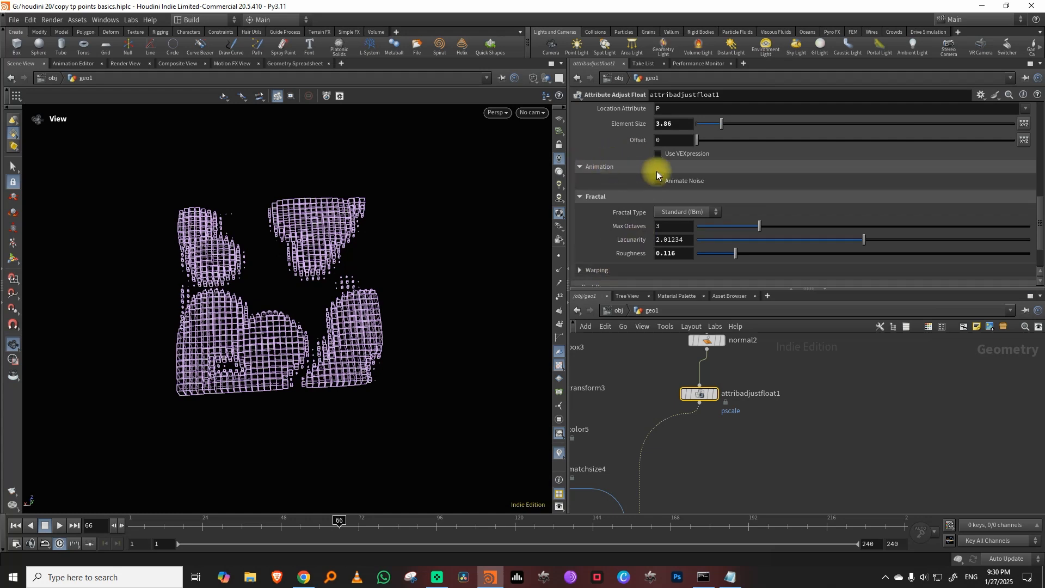
click(657, 180)
drag(146, 523, 91, 526)
click(59, 526)
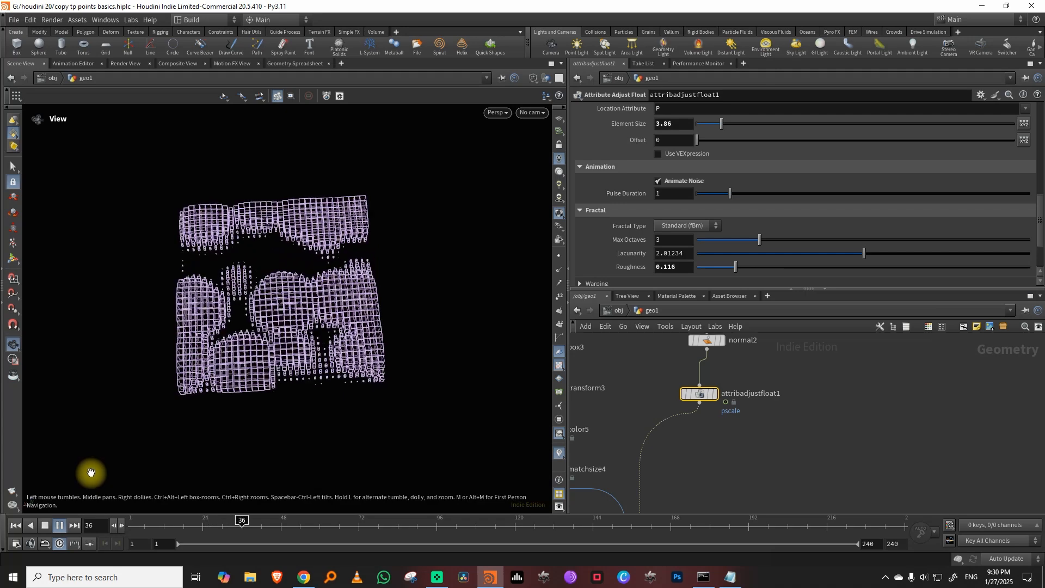
drag(761, 372, 674, 429)
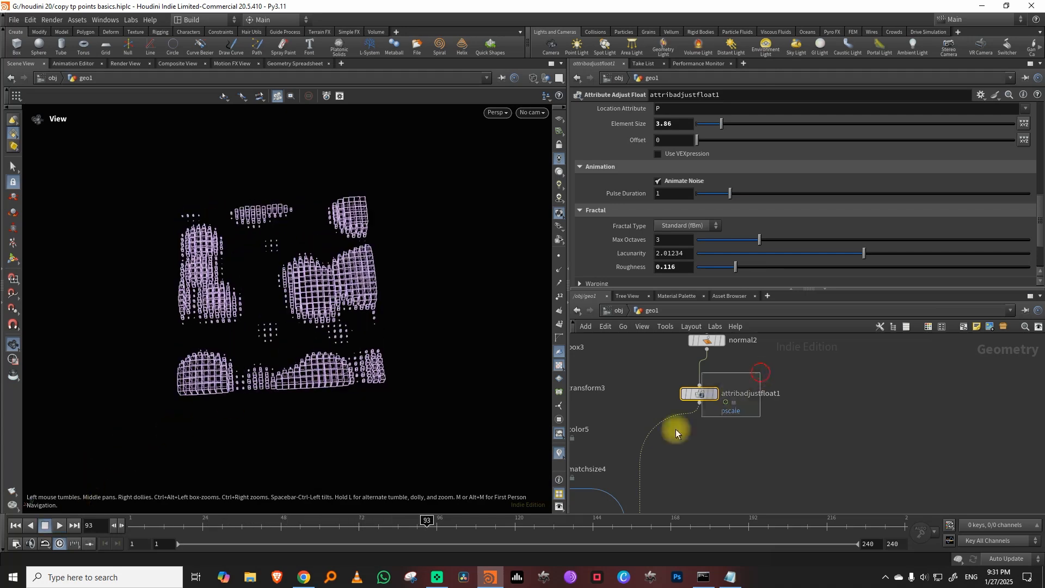
mouse_move(760, 296)
mouse_down()
mouse_move(761, 263)
mouse_move(762, 300)
mouse_up()
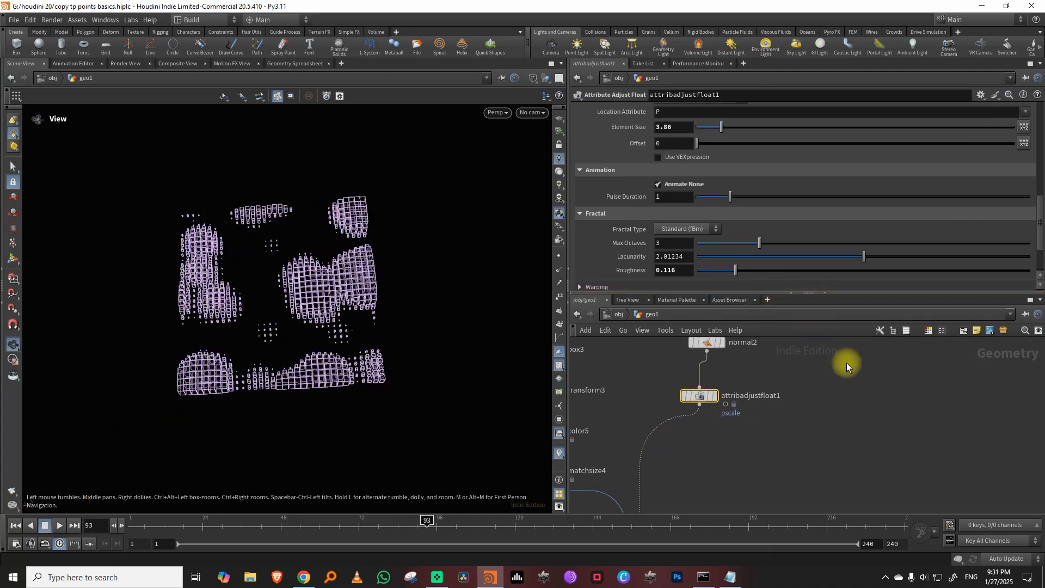
Align attribadjustfloat1 under normal2 and change its Attribute Name to noise
drag(709, 401, 716, 391)
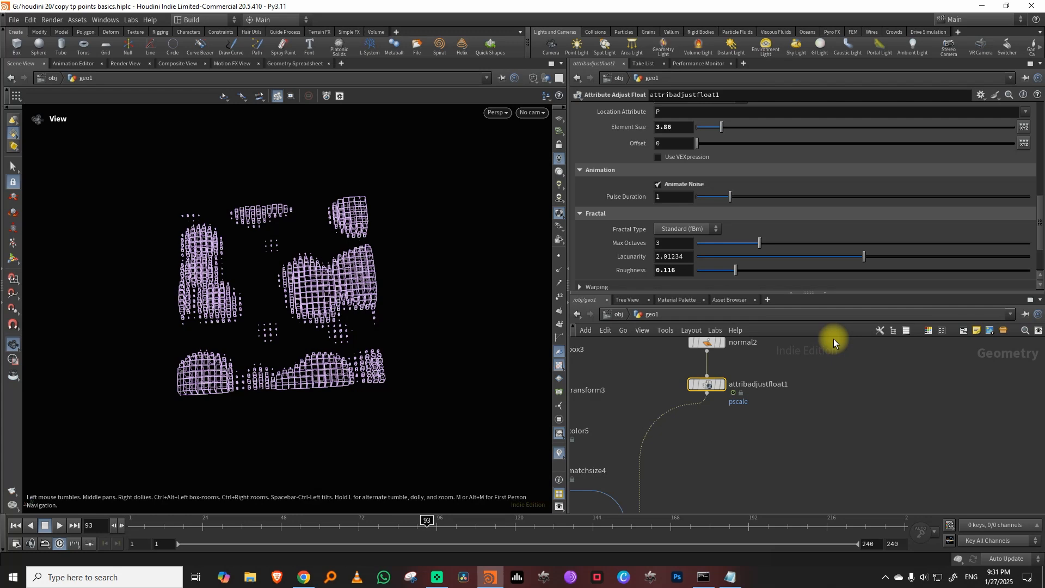
drag(710, 396, 703, 399)
drag(1038, 202, 1040, 96)
click(690, 148)
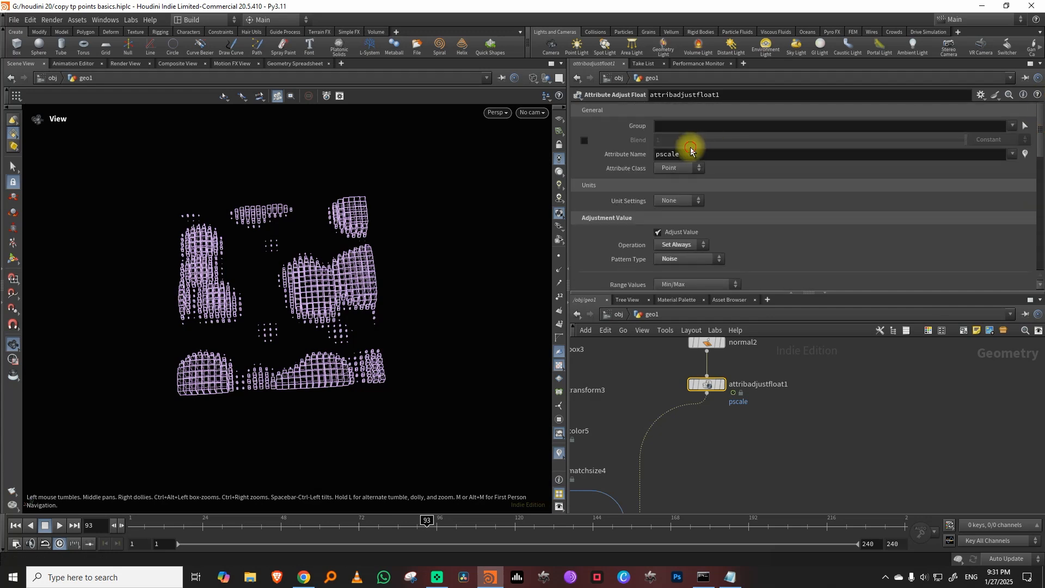
drag(699, 149, 578, 174)
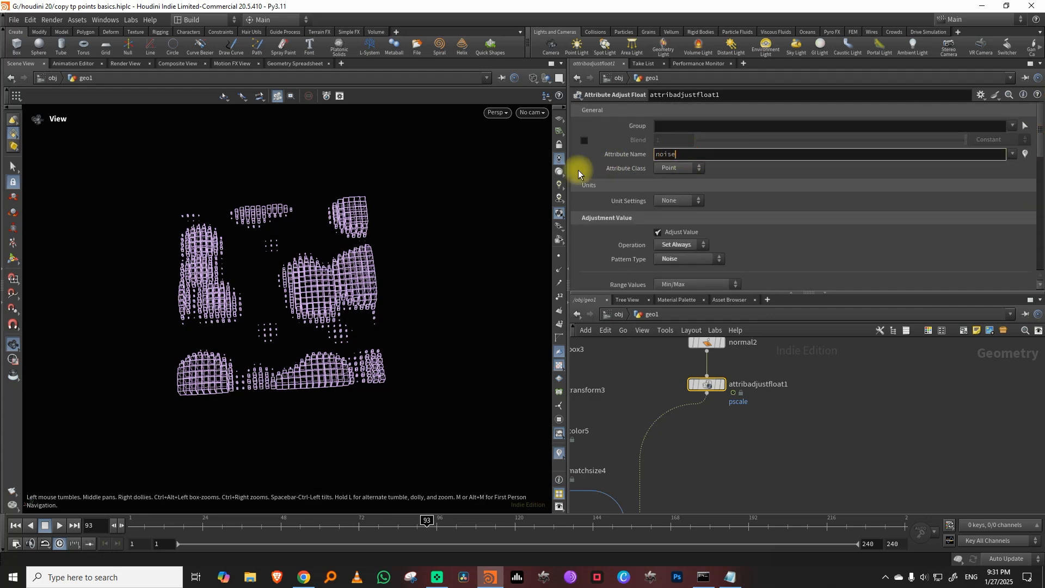
key(Return)
click(726, 428)
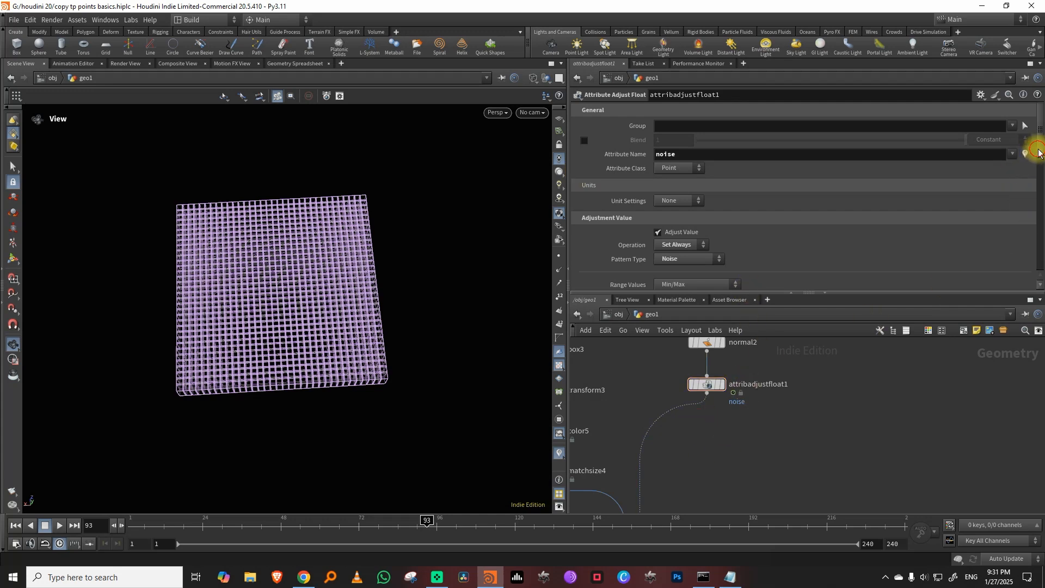
Insert a new Attribute Adjust Float node between attribadjustfloat1 and the copy to points node
scroll(1026, 158, down, 3)
key(Tab)
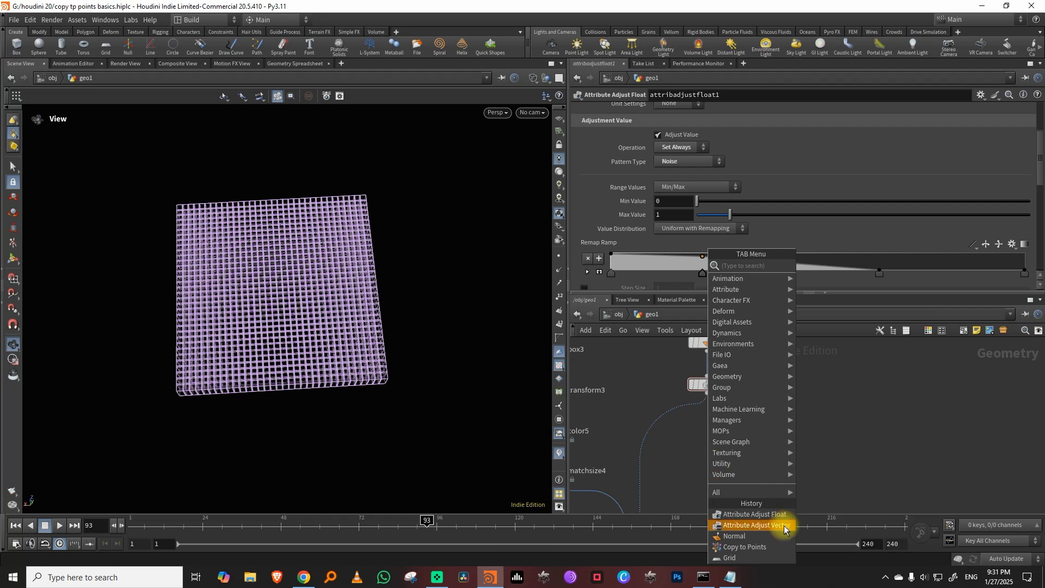
click(781, 511)
click(671, 419)
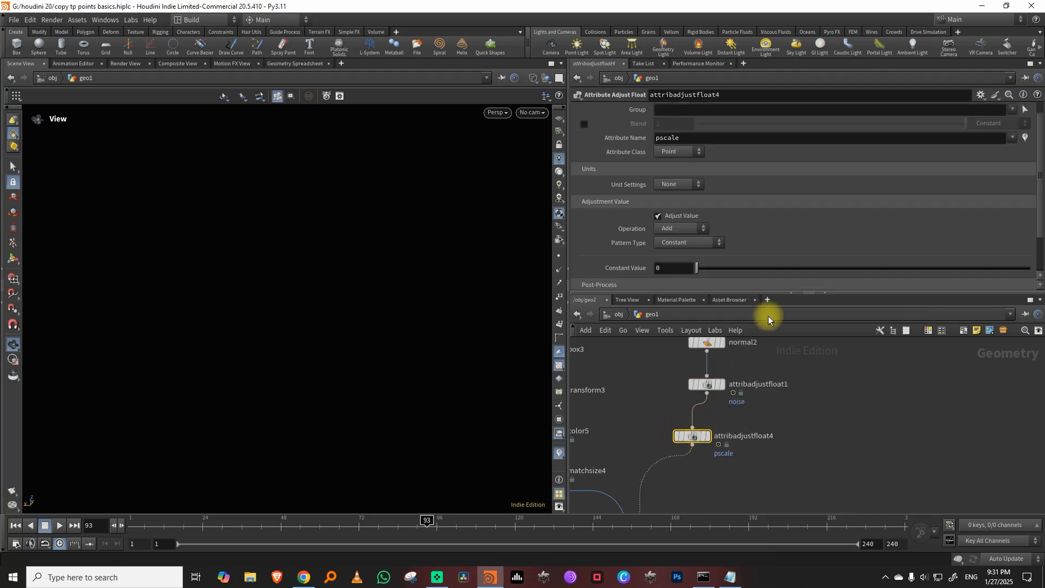
Set the new pscale adjustment's Operation to Set Always and Pattern Type to Remap Attribute, with noise as the Source Attribute
click(683, 228)
click(681, 249)
click(666, 244)
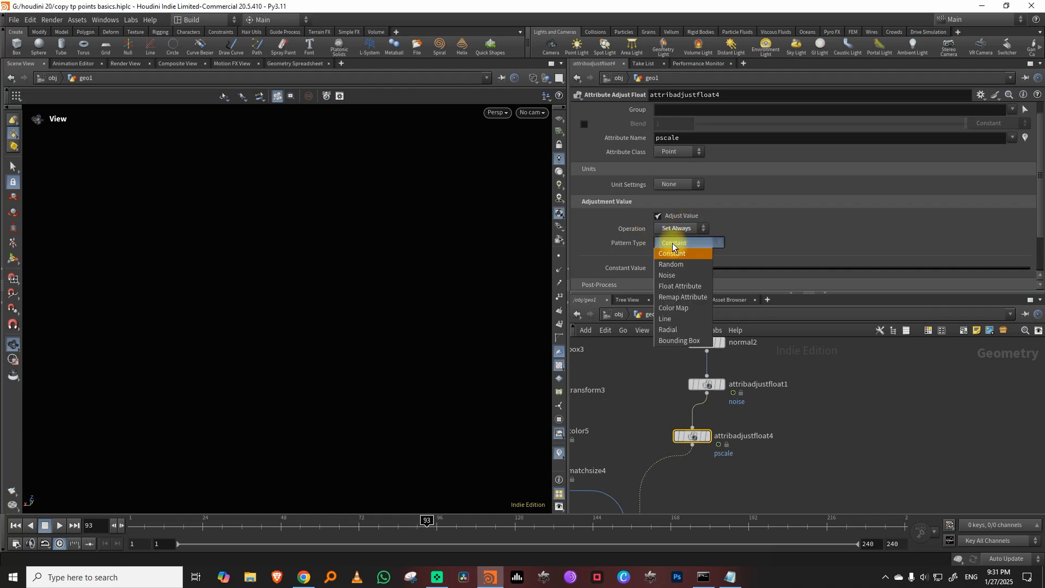
click(680, 296)
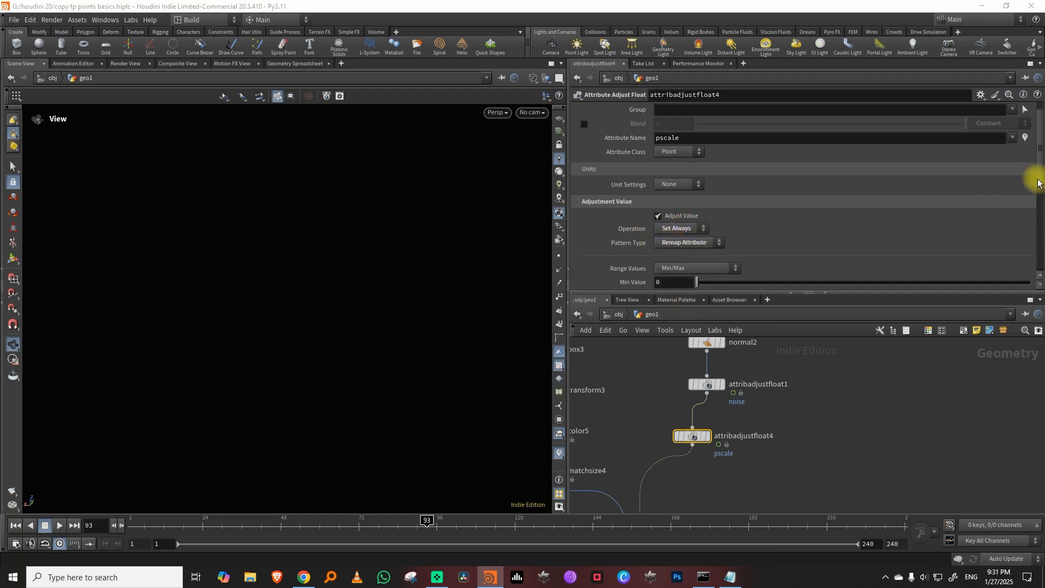
drag(1040, 185, 1009, 267)
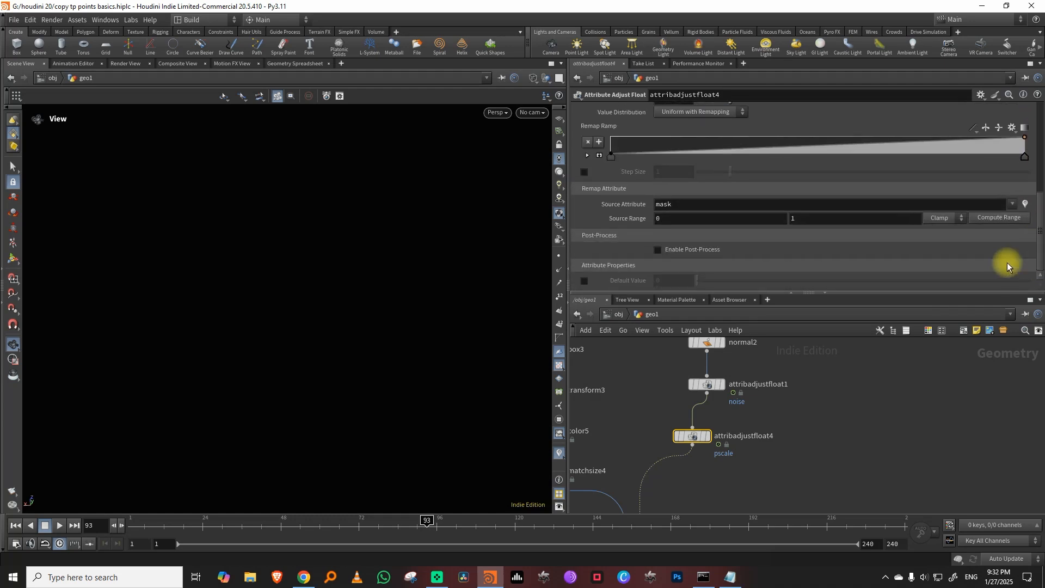
double_click(693, 203)
text(noise)
key(Return)
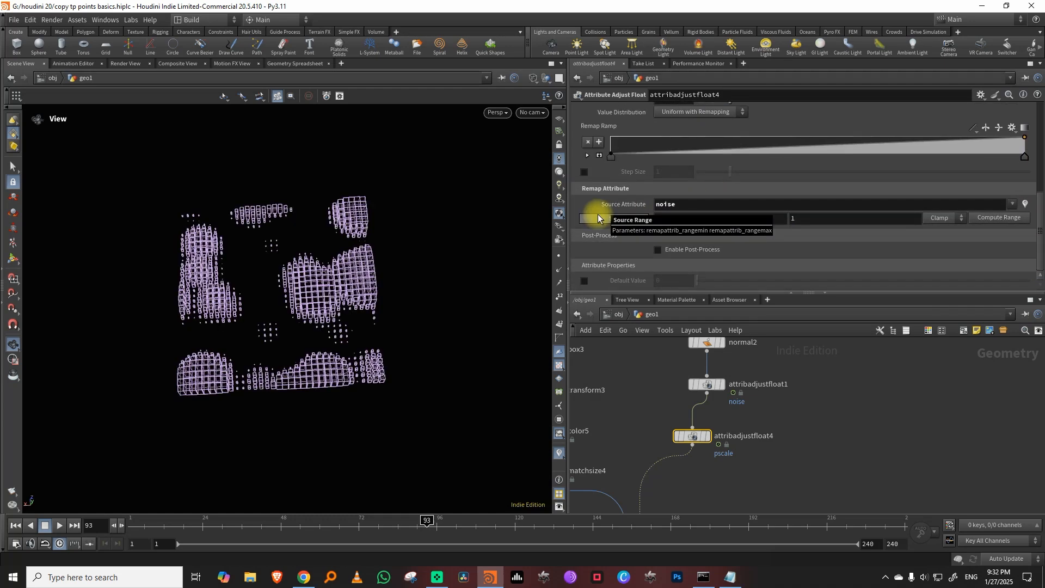
Play the animation from frame 1 and colour the attribadjustfloat1 node yellow in the network
click(138, 523)
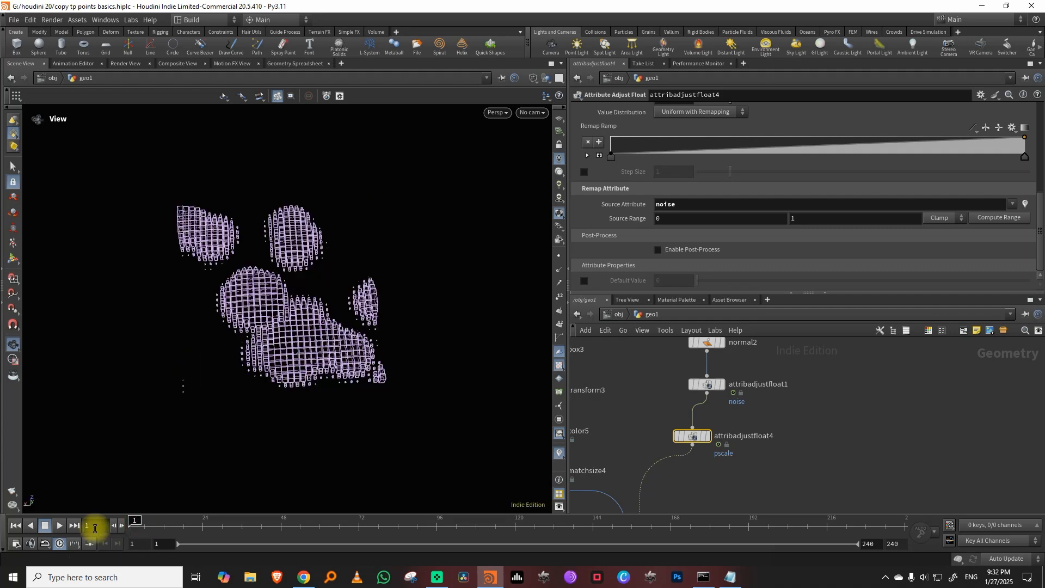
click(59, 525)
click(743, 385)
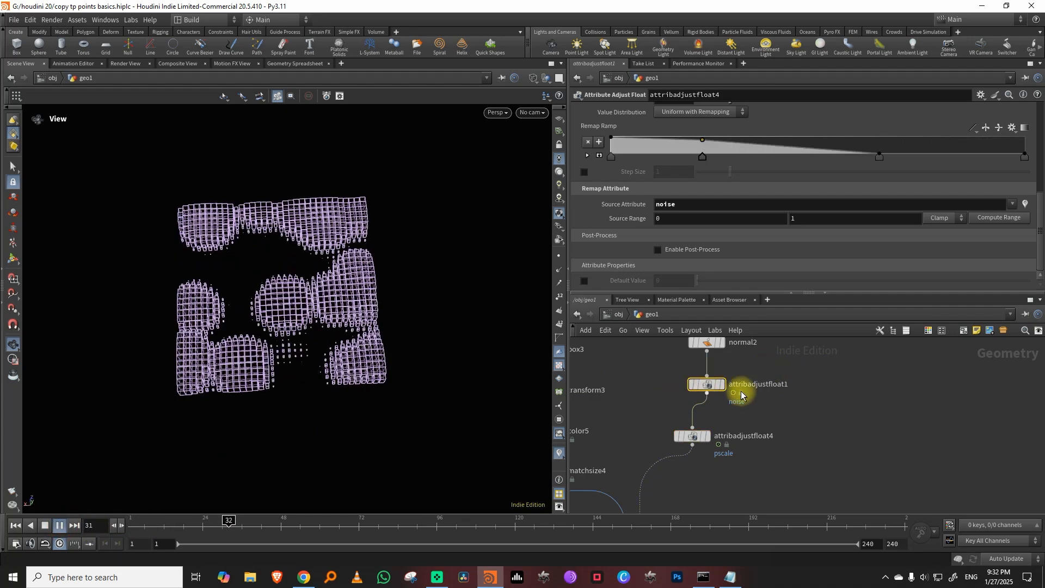
key(c)
click(1024, 454)
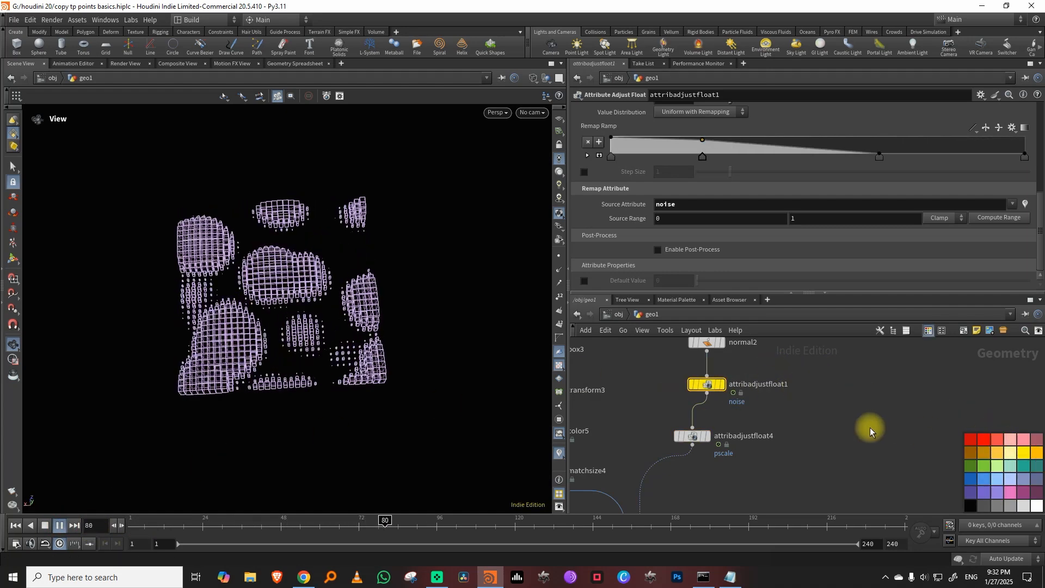
drag(182, 525, 115, 534)
Insert a Color node between attribadjustfloat4 and the copy to points node
middle_drag(741, 408, 732, 387)
drag(684, 415, 692, 403)
click(688, 442)
key(Tab)
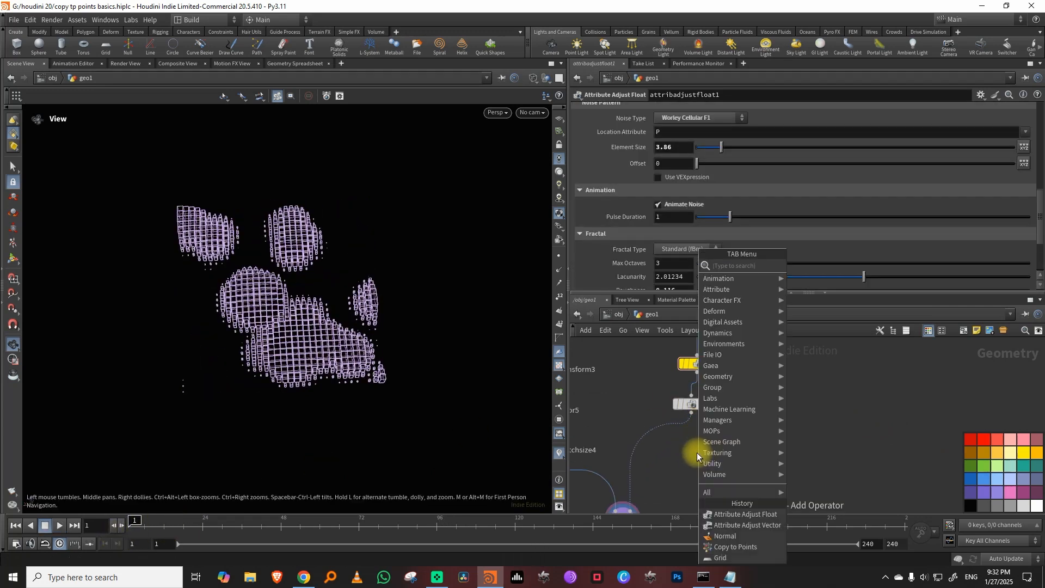
text(colort)
key(BackSpace)
click(814, 265)
click(649, 440)
drag(648, 439, 682, 449)
Set the Color node's Color Type to Ramp from Attribute using noise, and apply the Two-Tone ramp preset
click(708, 164)
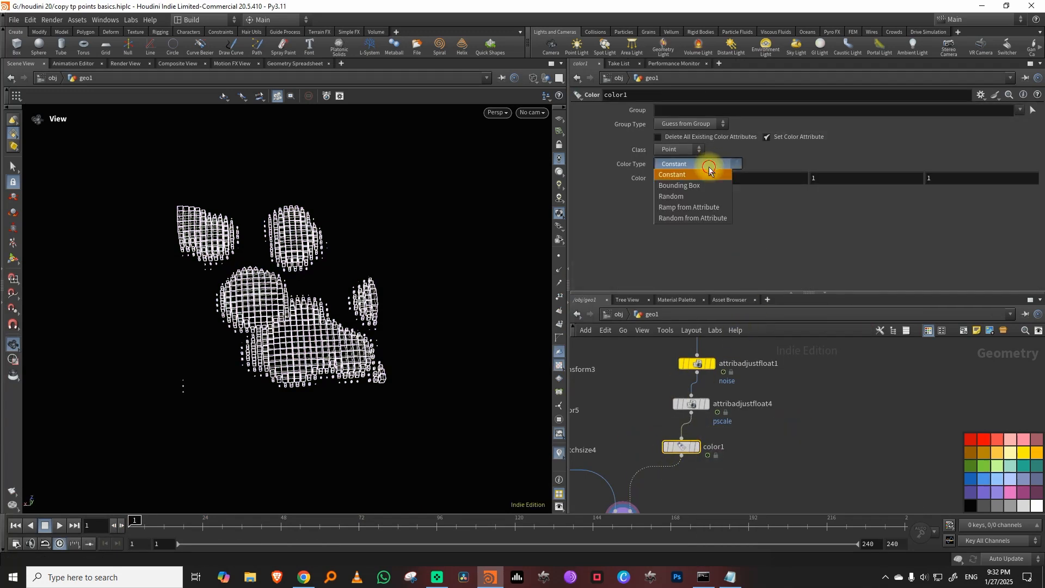
click(703, 207)
click(734, 179)
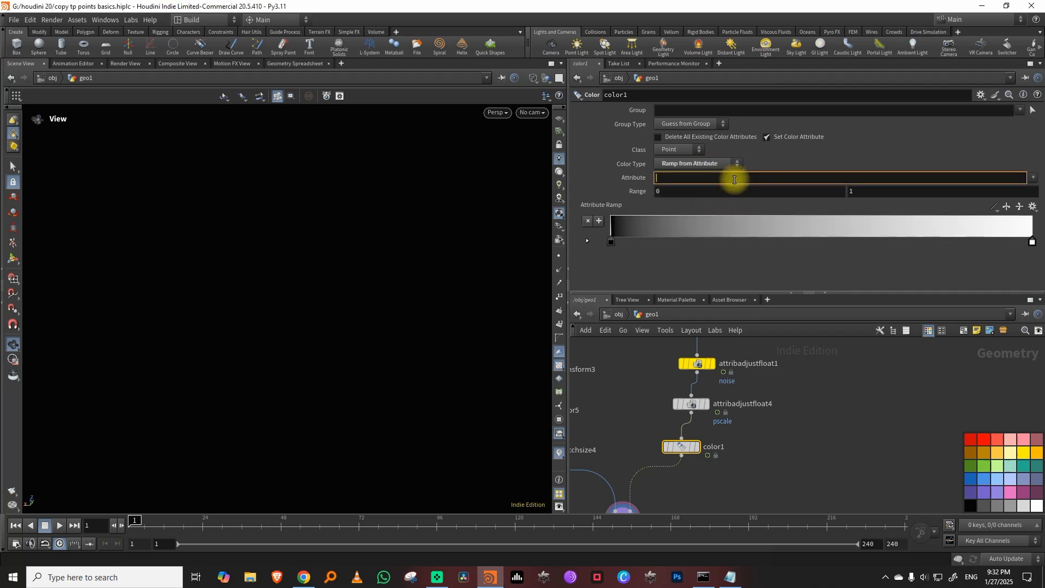
text(noise)
key(Return)
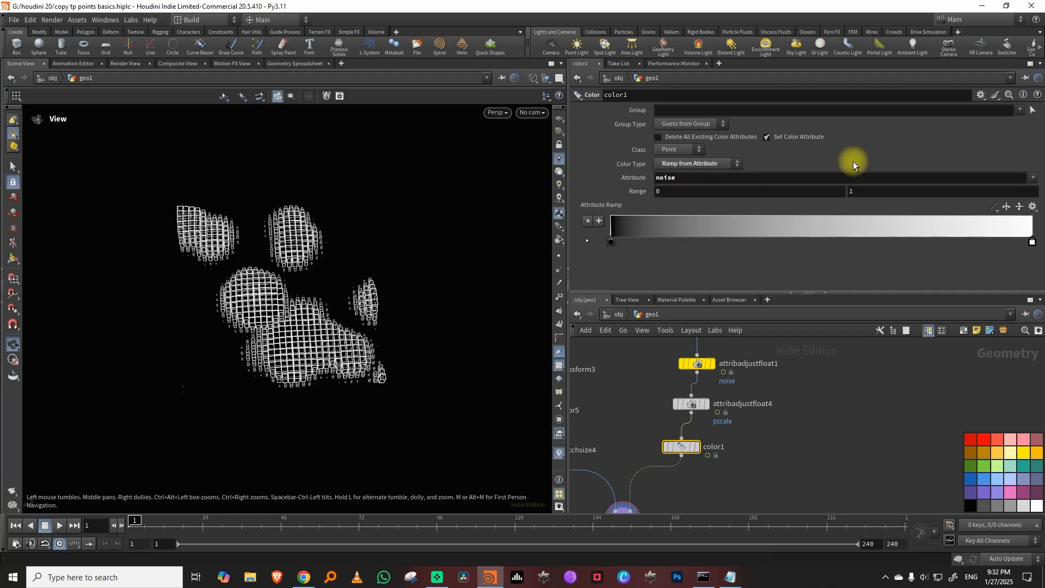
click(1033, 208)
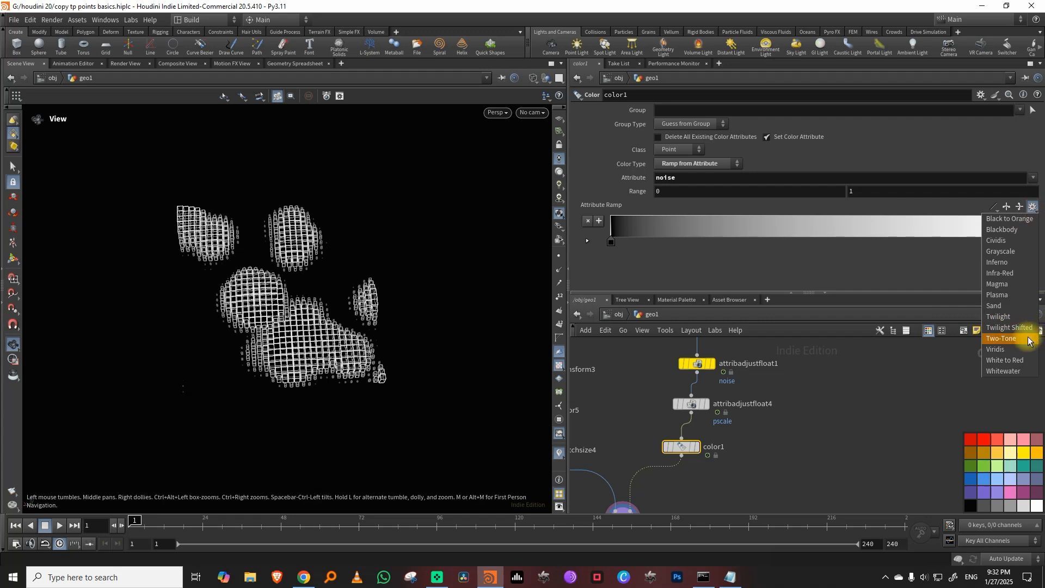
click(1016, 339)
Spread the blue and magenta stops of color1's ramp away from the red stop and preview the animation
middle_drag(819, 375, 829, 392)
click(708, 381)
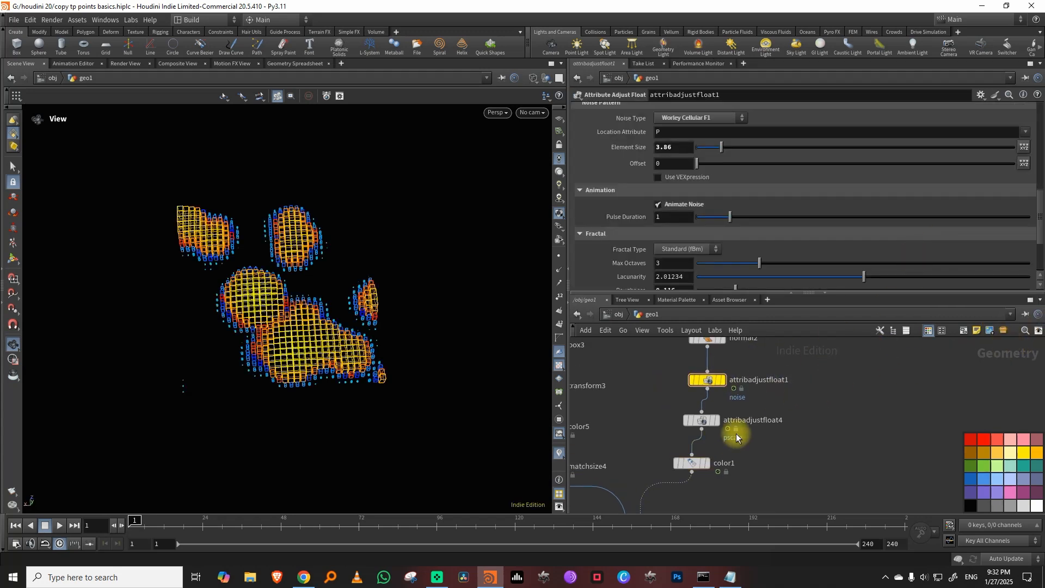
click(692, 463)
click(822, 242)
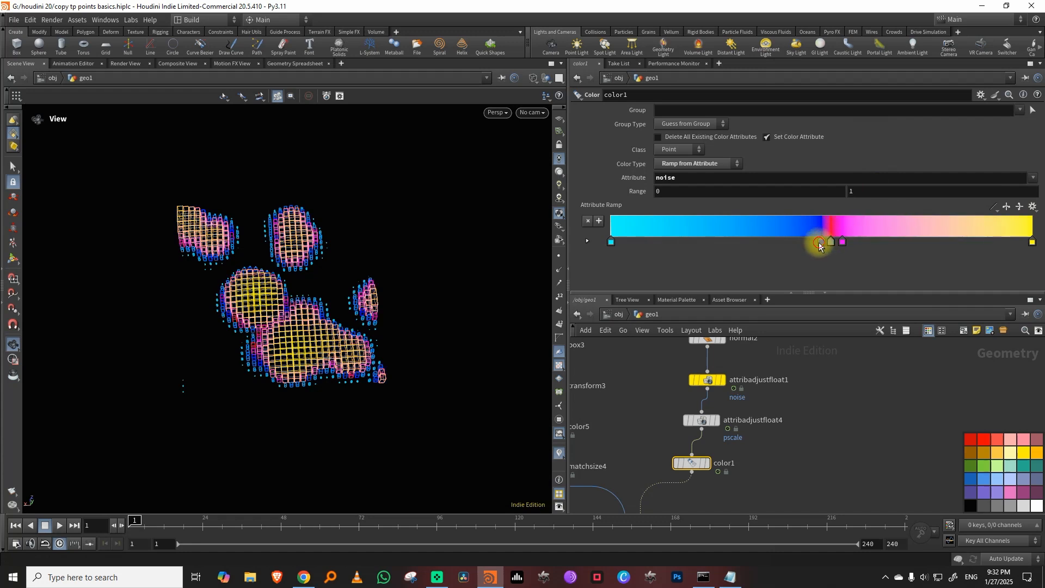
drag(819, 246, 764, 250)
drag(842, 243, 857, 244)
click(60, 526)
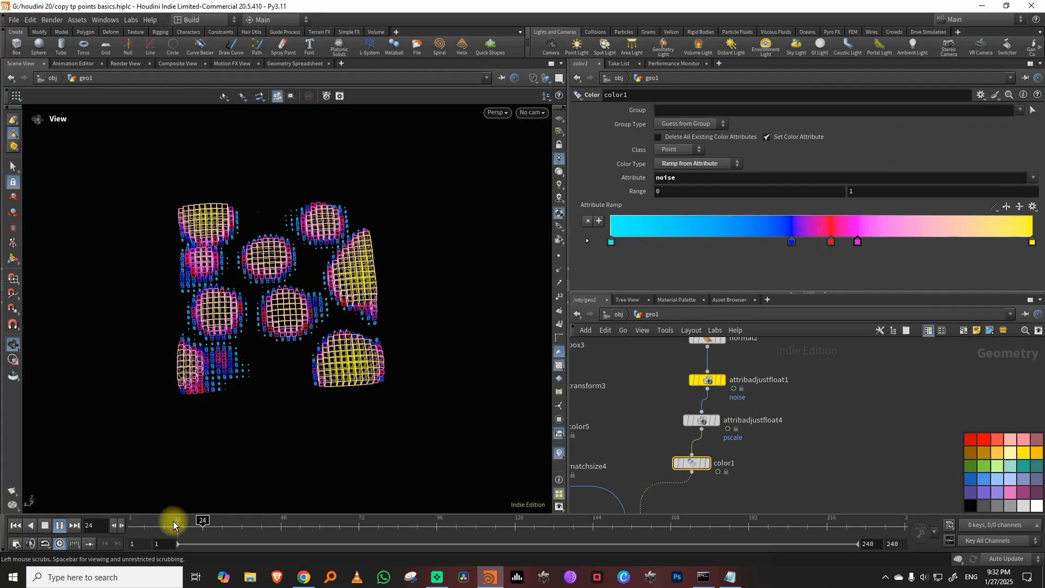
click(15, 526)
Set attribadjustfloat1's Element Size to 3.6 and reduce its remap ramp to one inner point, moved slightly towards the high end
click(735, 375)
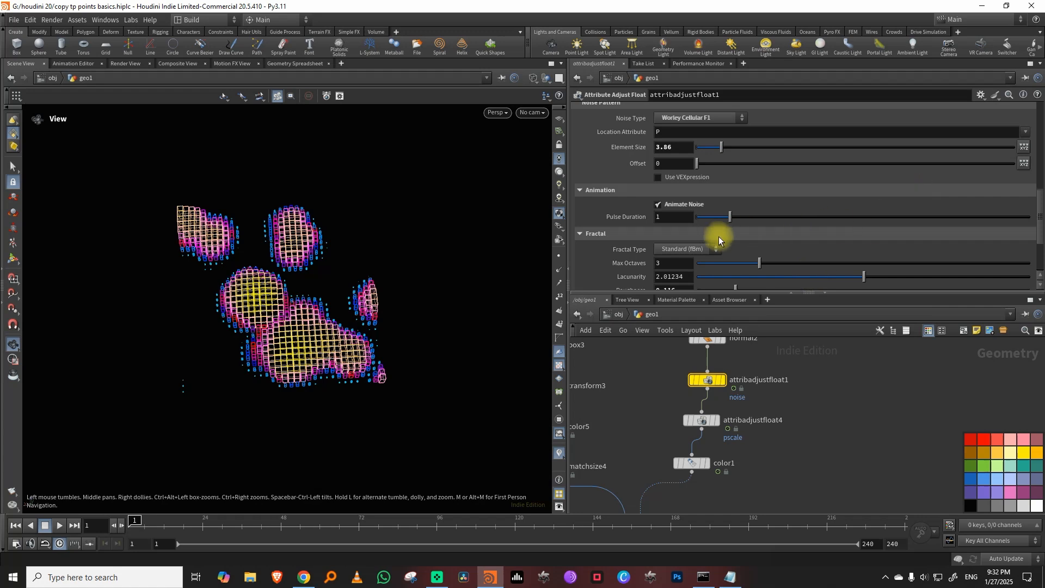
scroll(1040, 202, down, 2)
drag(786, 235, 719, 214)
scroll(1034, 202, up, 5)
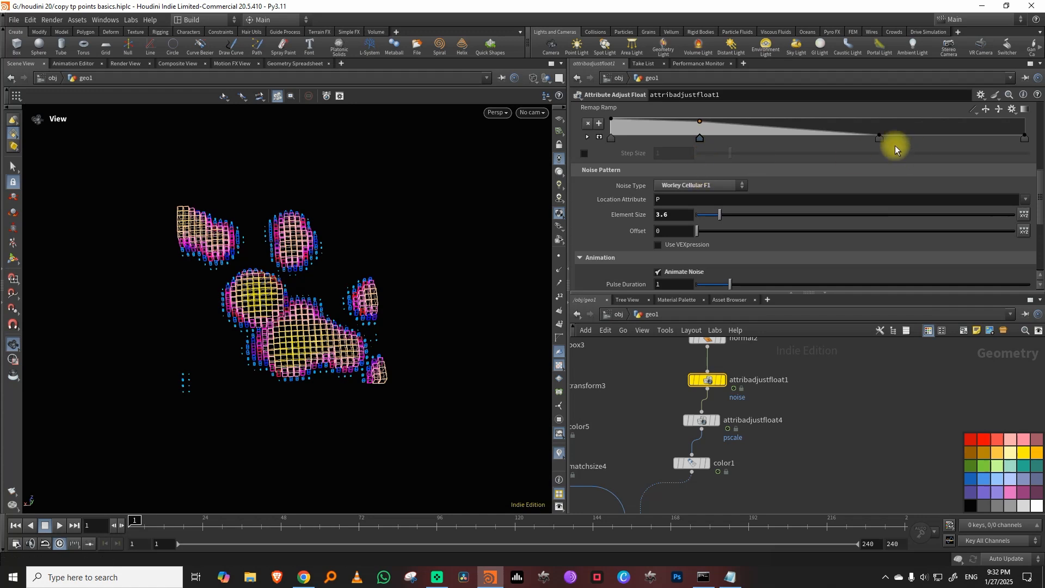
drag(879, 138, 874, 205)
drag(700, 138, 718, 124)
Set the noise's Max Value to 1.26 and its Noise Type to Worley Cellular F2-F1
drag(1040, 180, 1043, 146)
mouse_move(741, 197)
mouse_down()
mouse_move(763, 200)
mouse_move(730, 198)
mouse_move(740, 197)
mouse_up()
drag(1036, 184, 1039, 204)
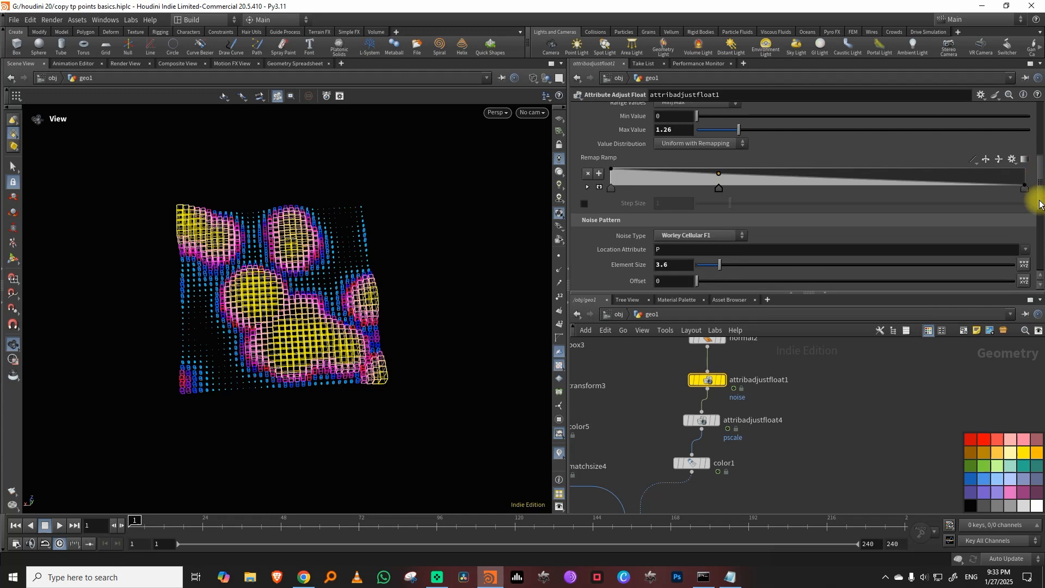
click(719, 235)
click(708, 325)
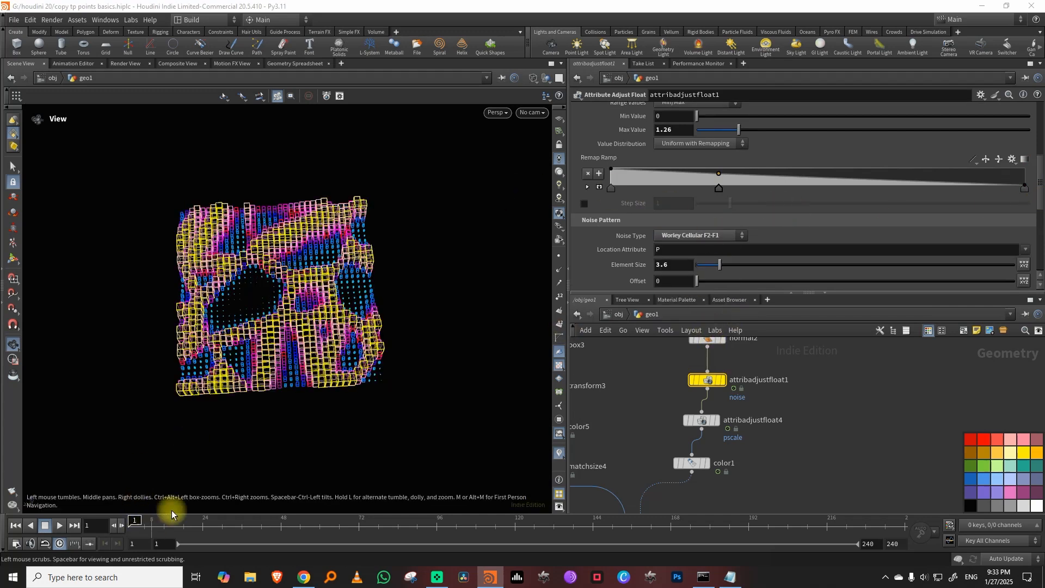
Pick Worley Cellular F2-F1 again as the noise type, preview the animation and return to the first frame
click(702, 236)
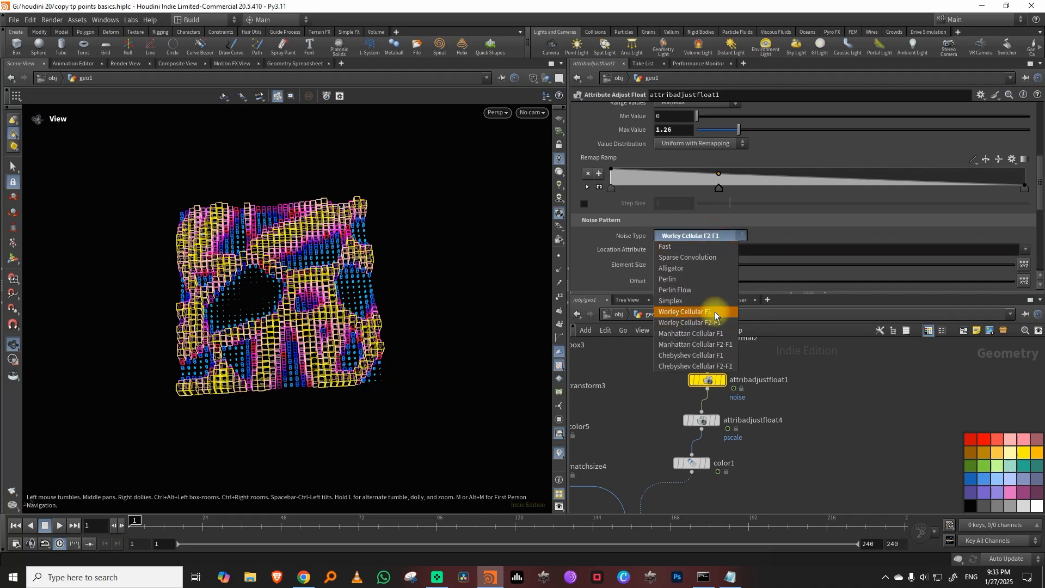
click(714, 324)
click(59, 527)
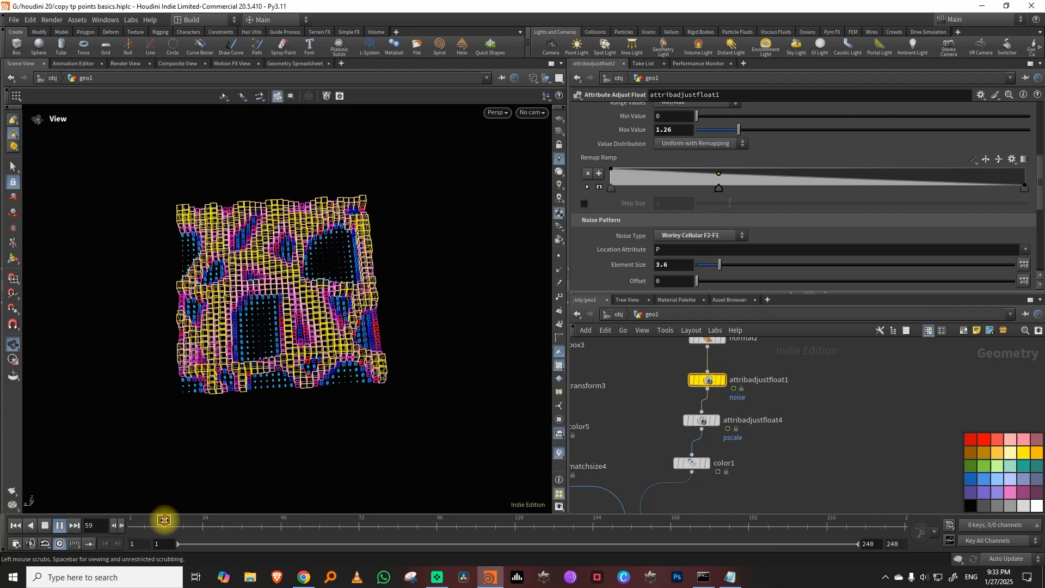
key(ctrl+Up)
Set grid1's Rows and Columns to 50 and play the animation
middle_drag(841, 348, 812, 475)
click(677, 428)
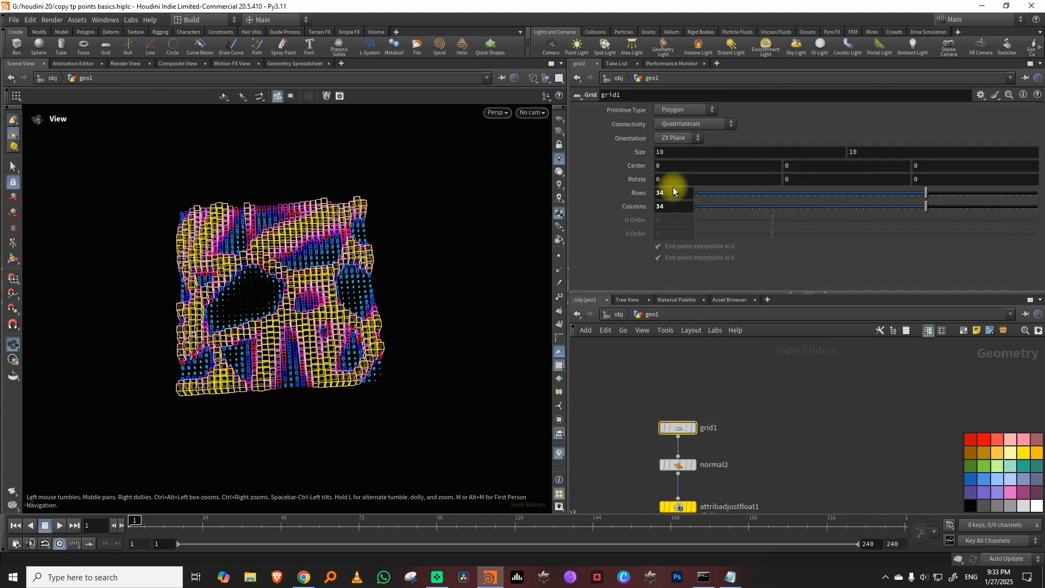
text(50)
key(Tab)
text(50)
key(Return)
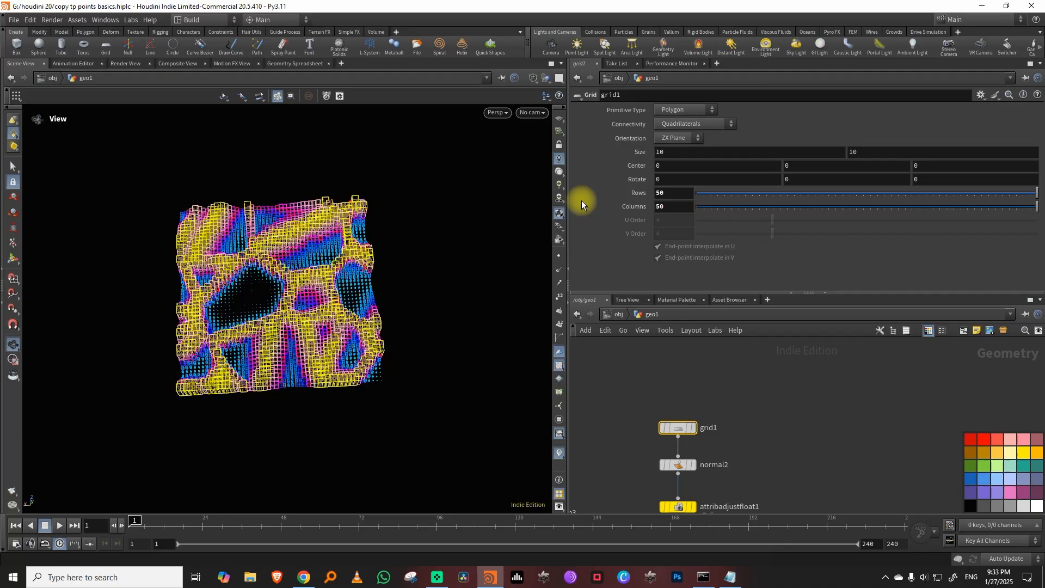
click(59, 526)
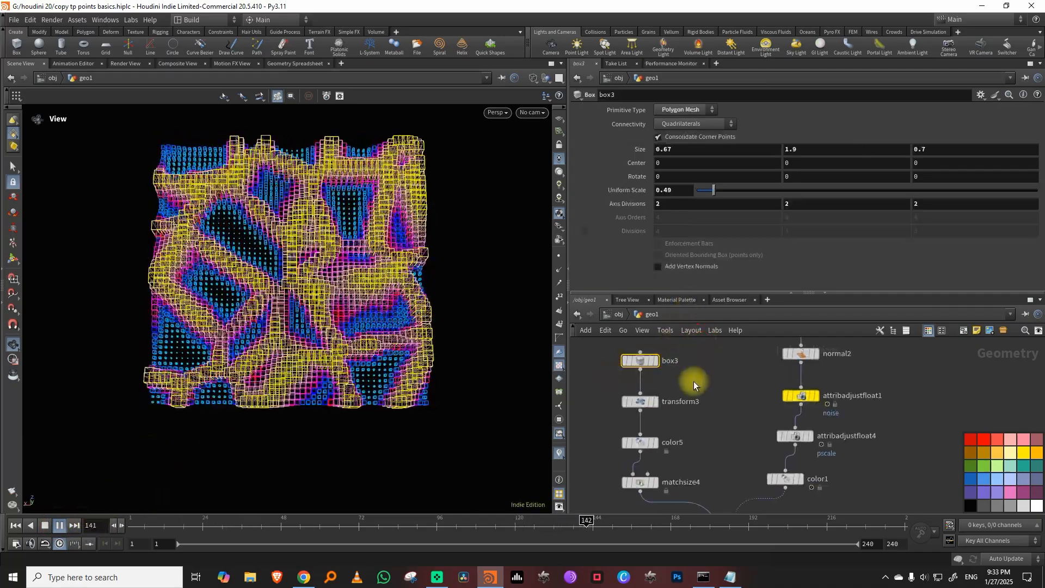
Reduce transform3's Uniform Scale to make the boxes smaller and scrub back to frame 7
click(642, 401)
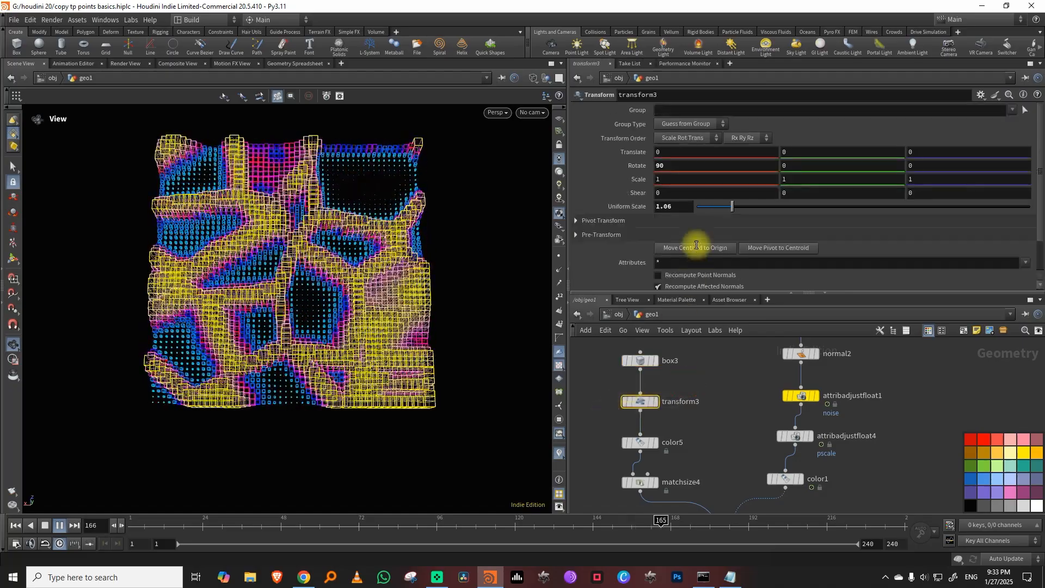
drag(716, 213, 714, 212)
drag(229, 529, 148, 531)
Try attribadjustfloat1's remap ramp reversed, scrub to frame 21, and reverse the ramp back
click(799, 396)
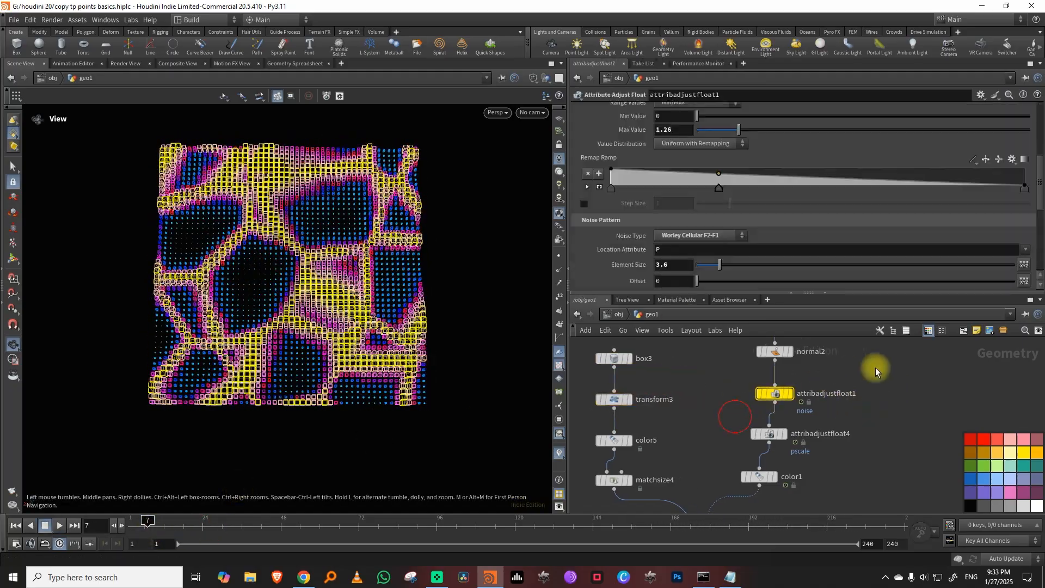
click(988, 161)
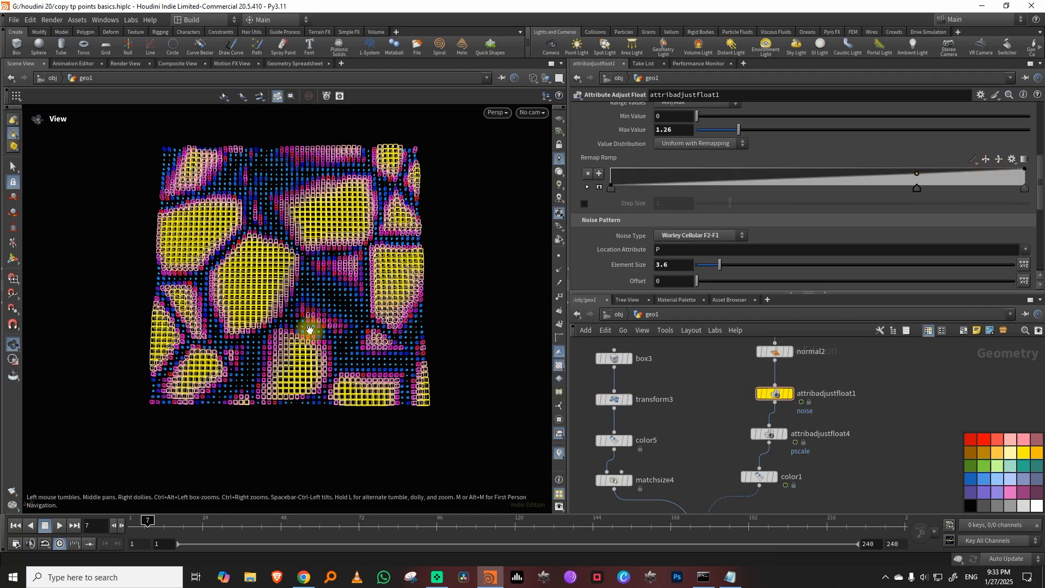
drag(145, 520, 196, 520)
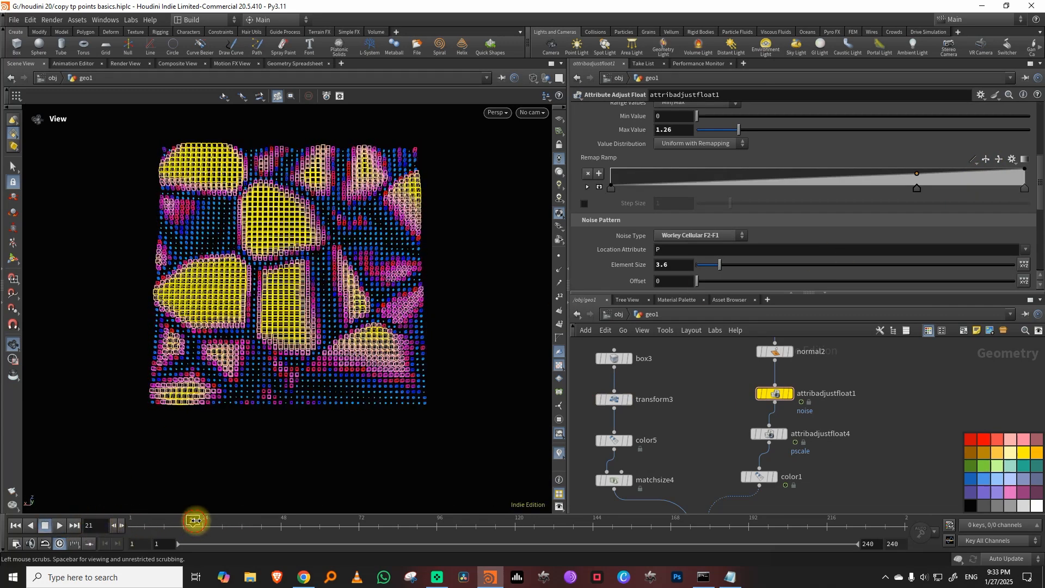
click(987, 159)
Add an Attribute Wrangle node between attribadjustfloat4 and color1
drag(724, 293, 723, 257)
drag(284, 302, 332, 223)
right_drag(281, 283, 327, 255)
drag(327, 255, 321, 297)
mouse_move(791, 433)
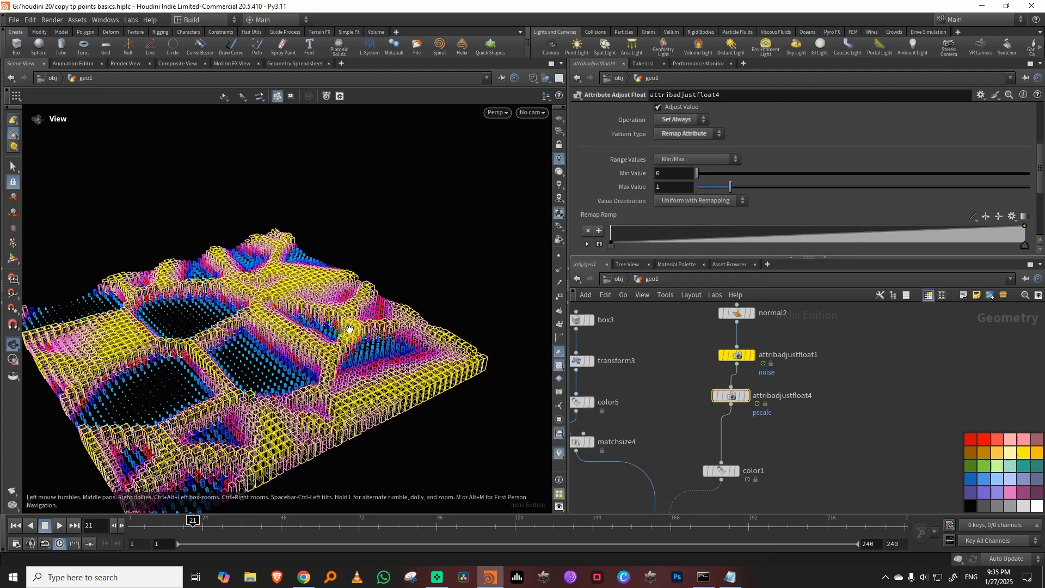
mouse_move(282, 334)
mouse_down()
mouse_move(287, 361)
mouse_move(301, 315)
mouse_move(294, 331)
mouse_up()
key(Tab)
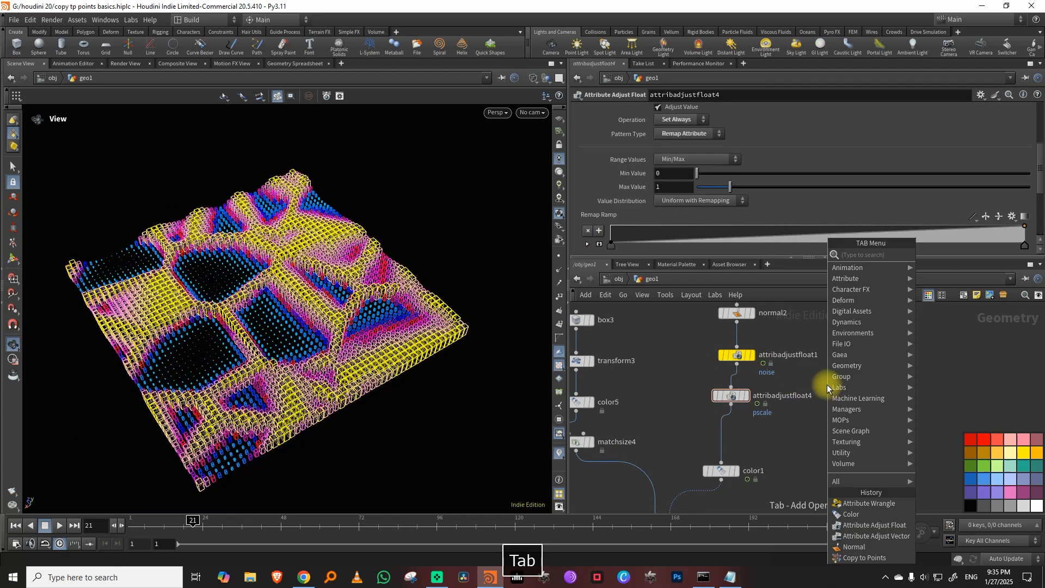
text(wrang)
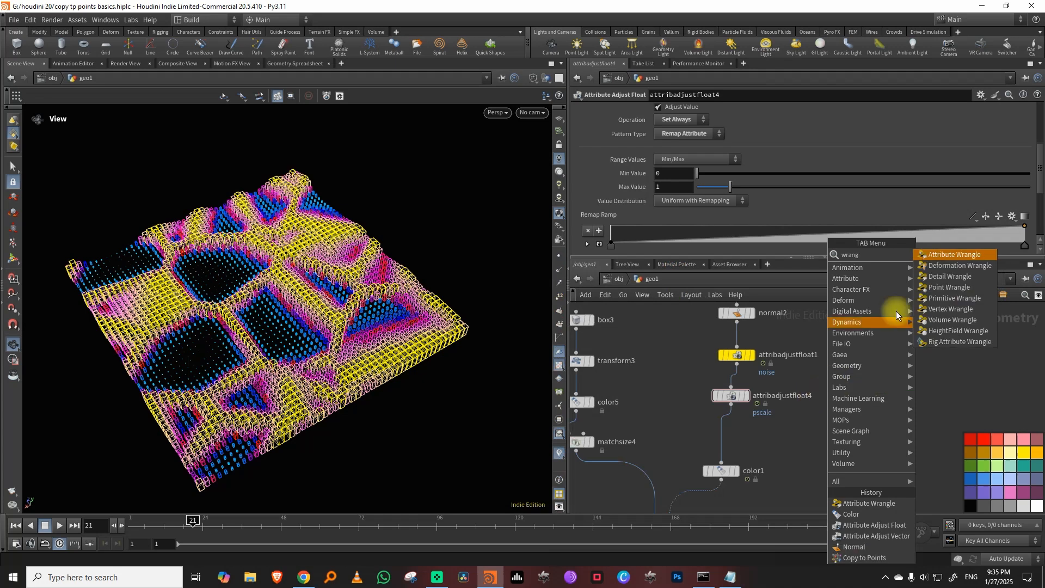
click(960, 255)
click(717, 433)
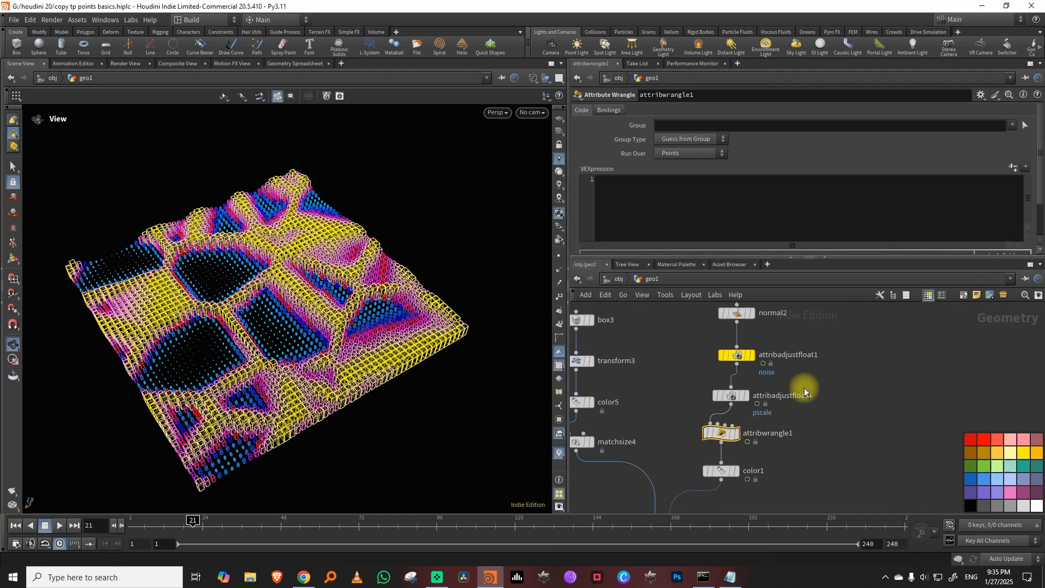
Enter v@scale = set(1,1,4); as attribwrangle1's VEXpression and inspect the stretched boxes
click(632, 202)
text(v@scale = s)
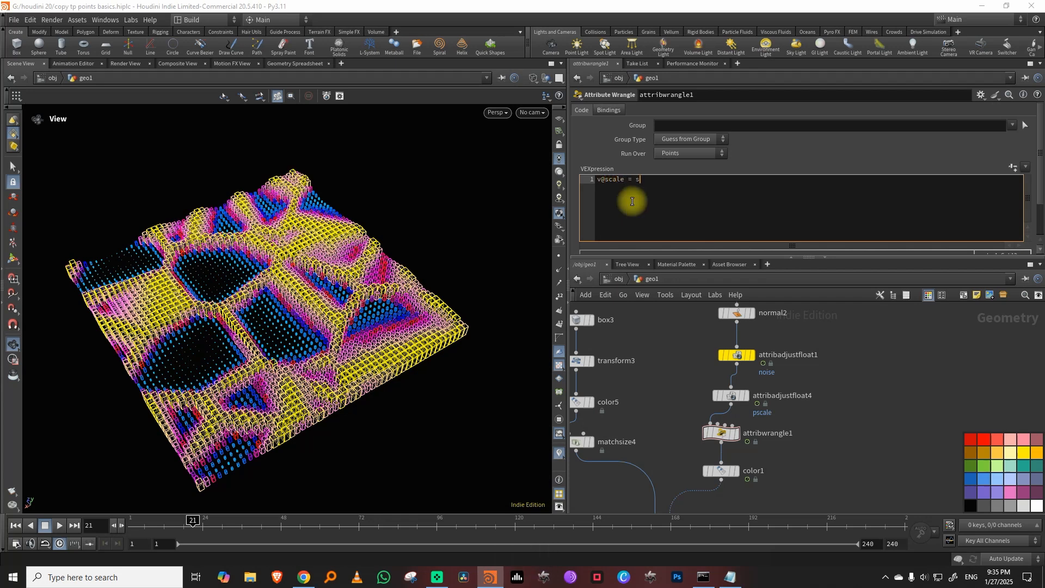
text(et()
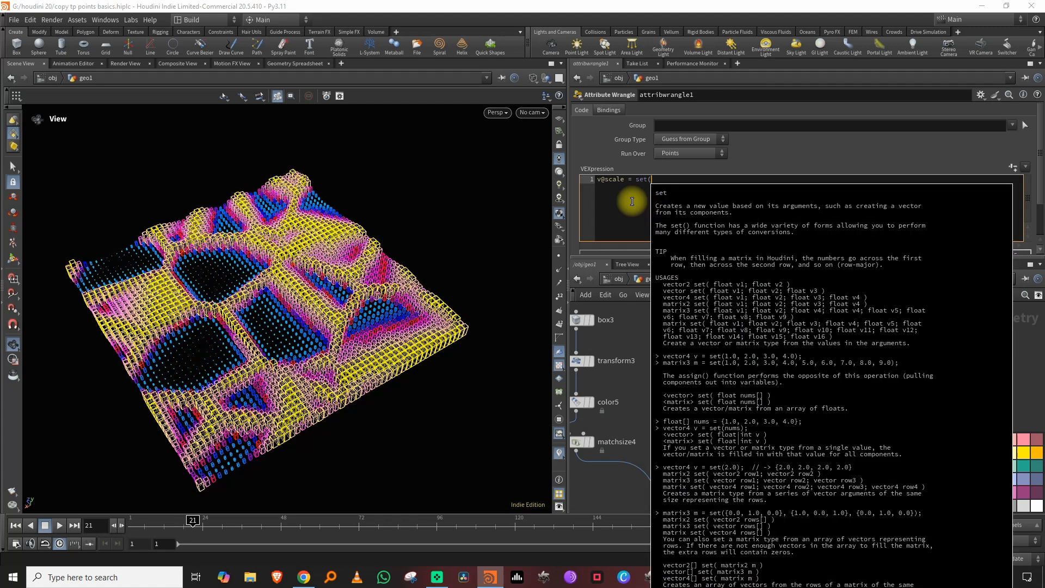
text(1,1,4);)
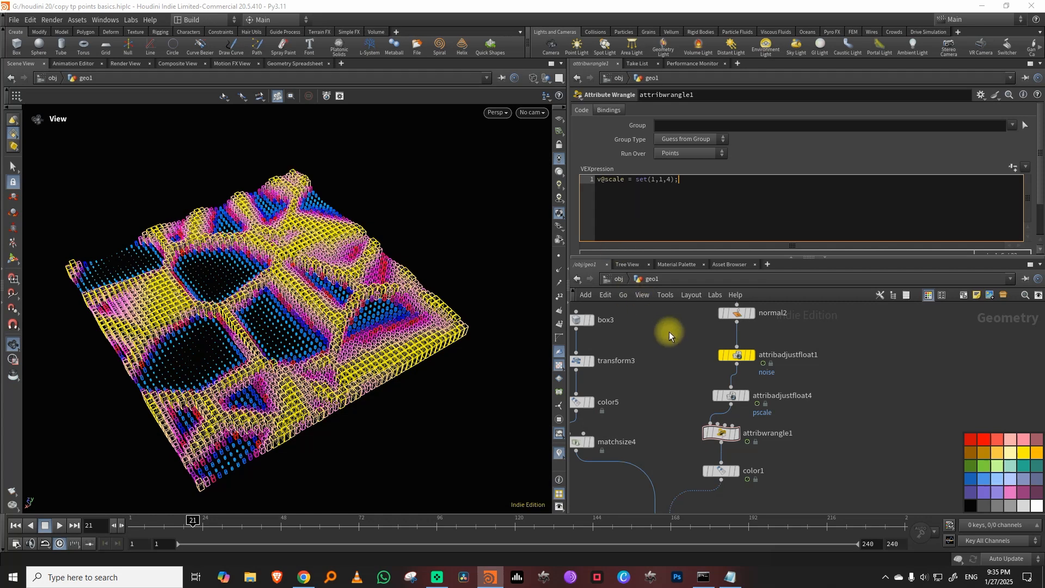
drag(379, 296, 392, 269)
Bypass the attribadjustfloat4 pscale node
mouse_move(746, 360)
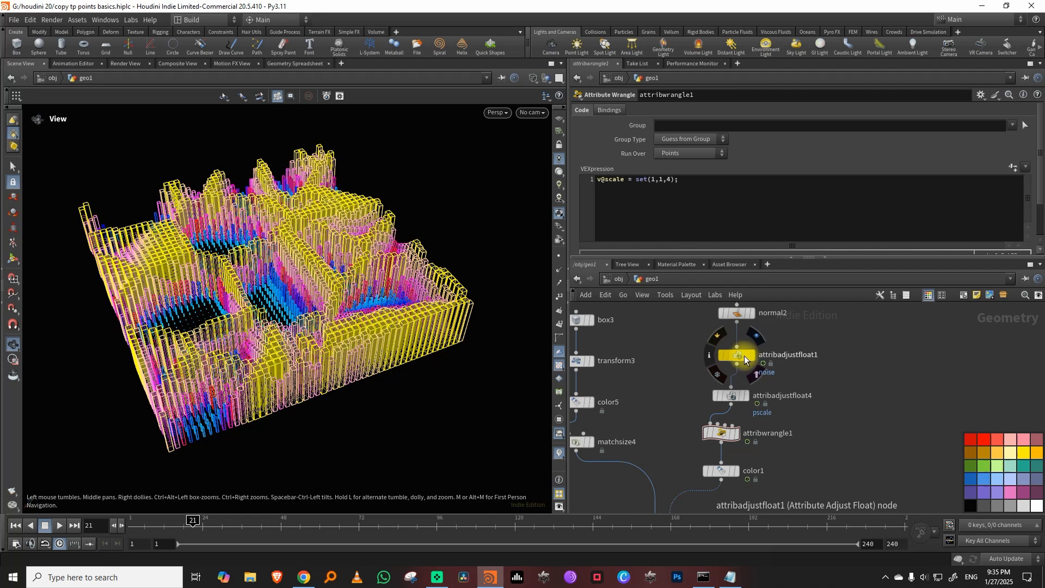
click(729, 395)
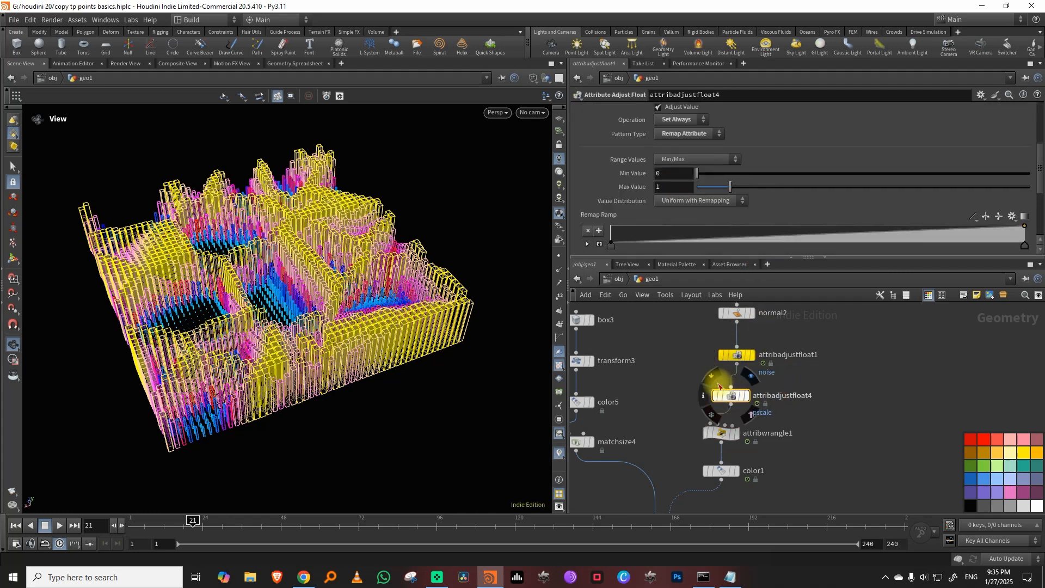
click(714, 381)
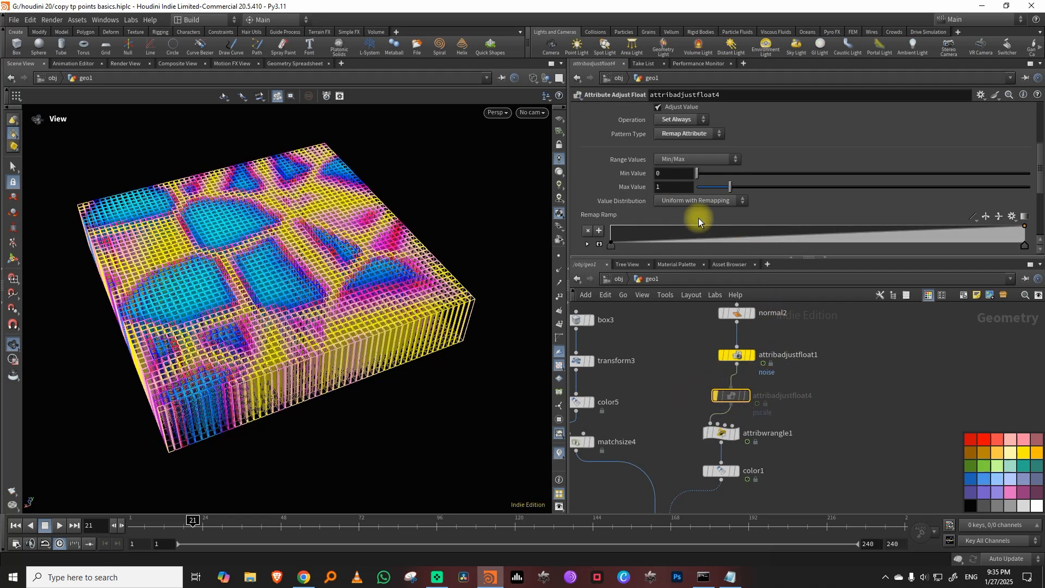
click(717, 432)
click(668, 184)
double_click(668, 180)
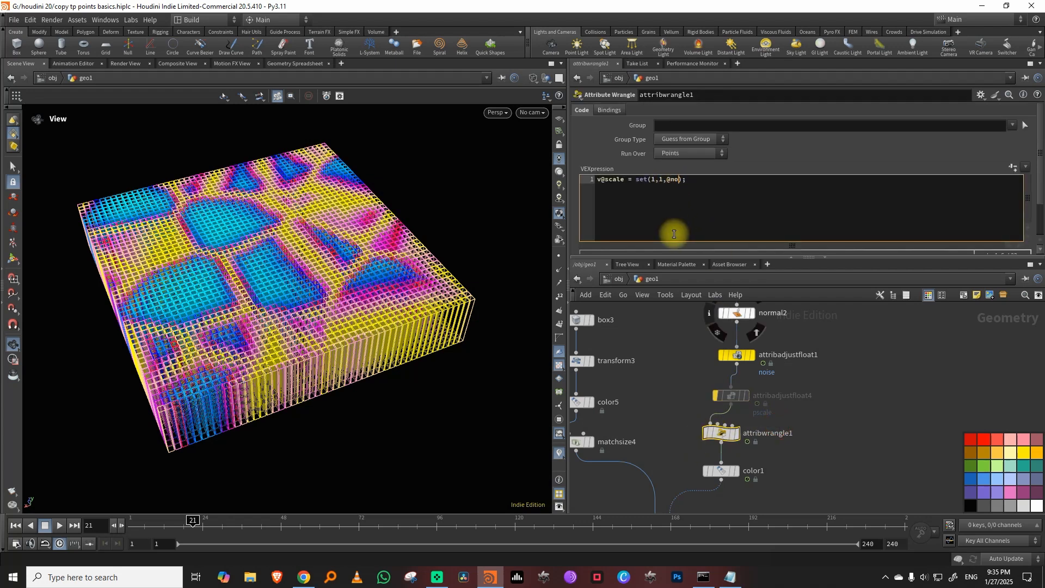
click(673, 330)
Preview the noise-driven heights over the timeline, return to frame 1 and re-enable the attribadjustfloat4 pscale node
key(space)
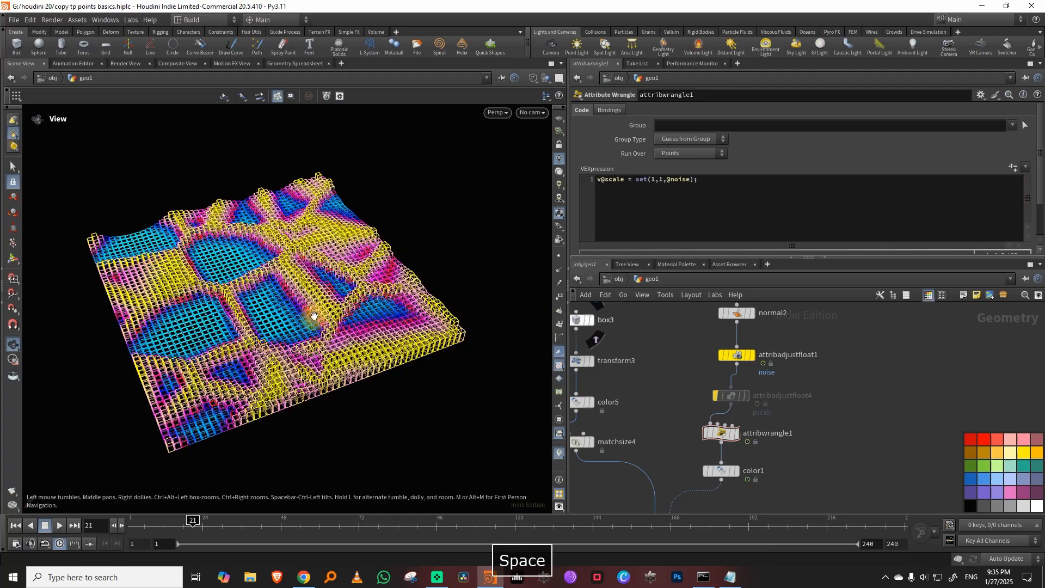
drag(314, 314, 352, 281)
click(145, 522)
click(60, 525)
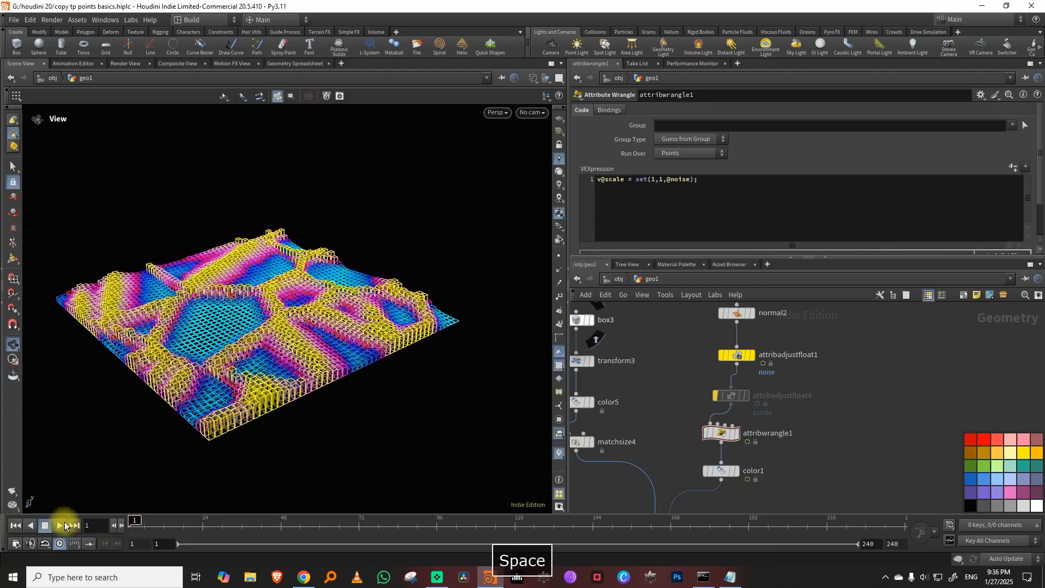
drag(320, 335, 234, 443)
click(142, 524)
drag(143, 523, 135, 524)
click(715, 396)
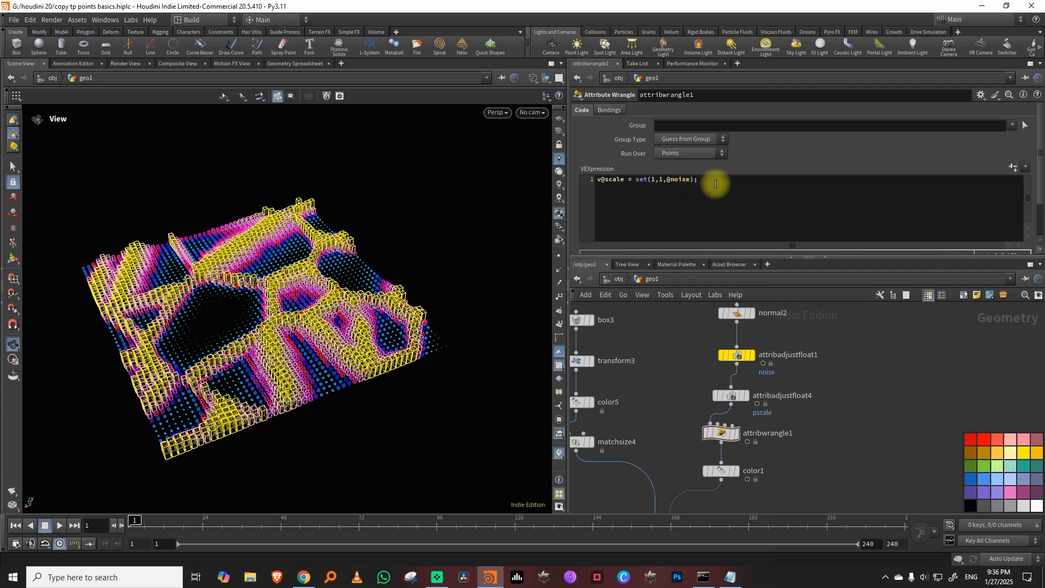
click(599, 181)
key(Return)
text(float z =)
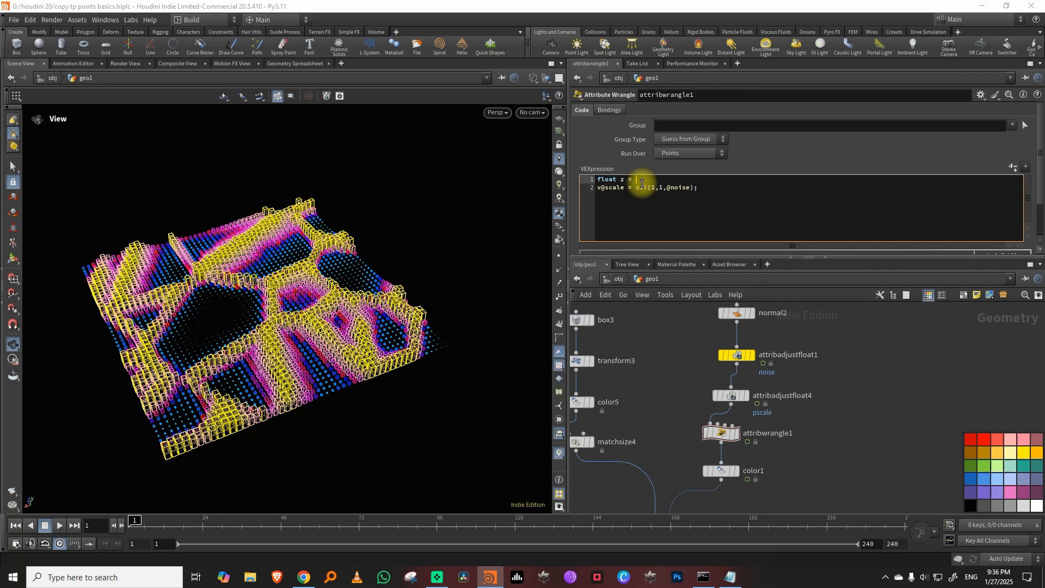
text(fit01()
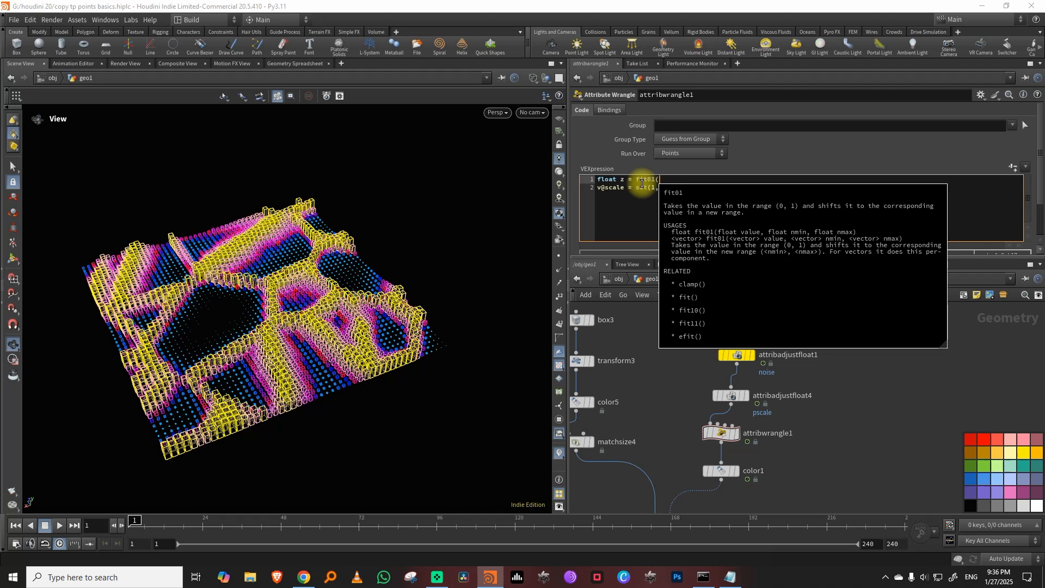
text(@noise,0,5)
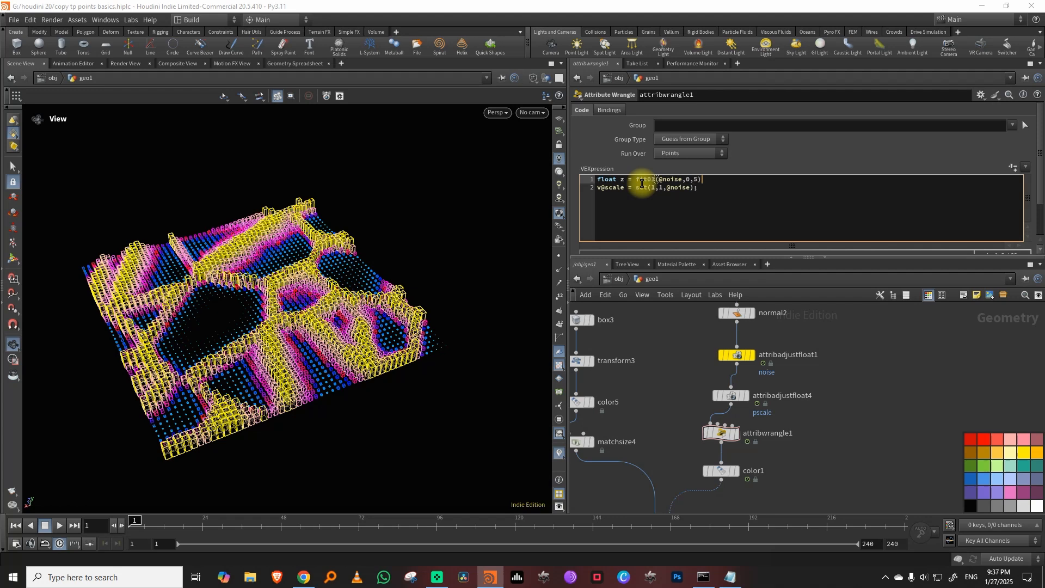
text(;)
click(690, 188)
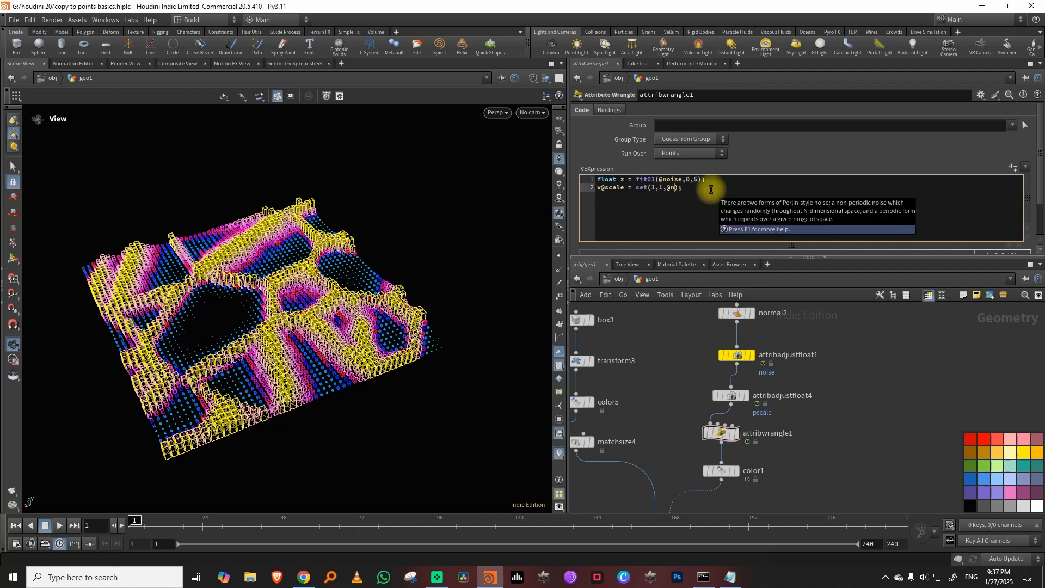
text(z)
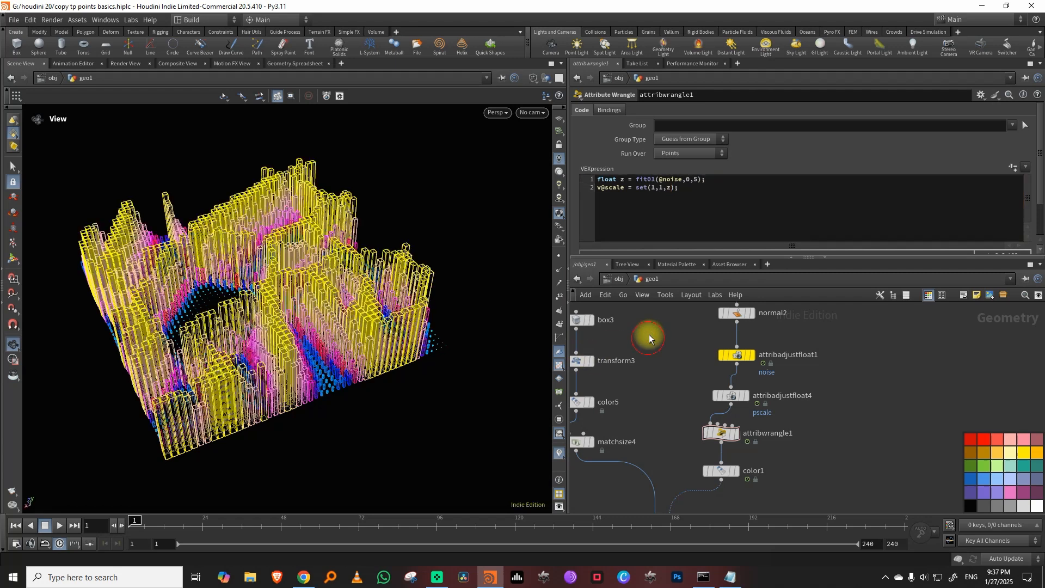
Lower the fit01 maximum in attribwrangle1 to 2
key(space)
drag(479, 305, 381, 303)
double_click(698, 179)
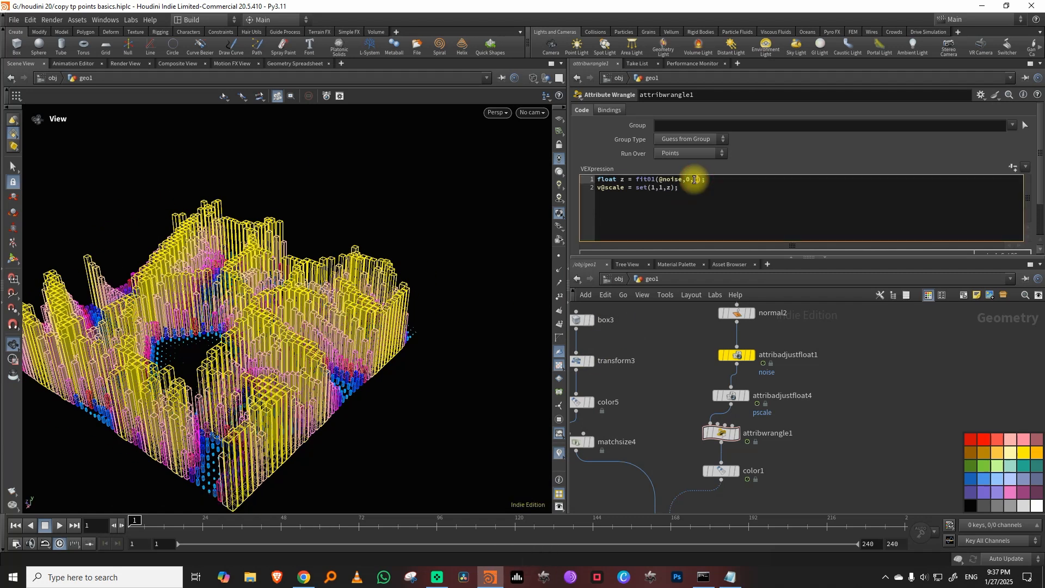
text(2)
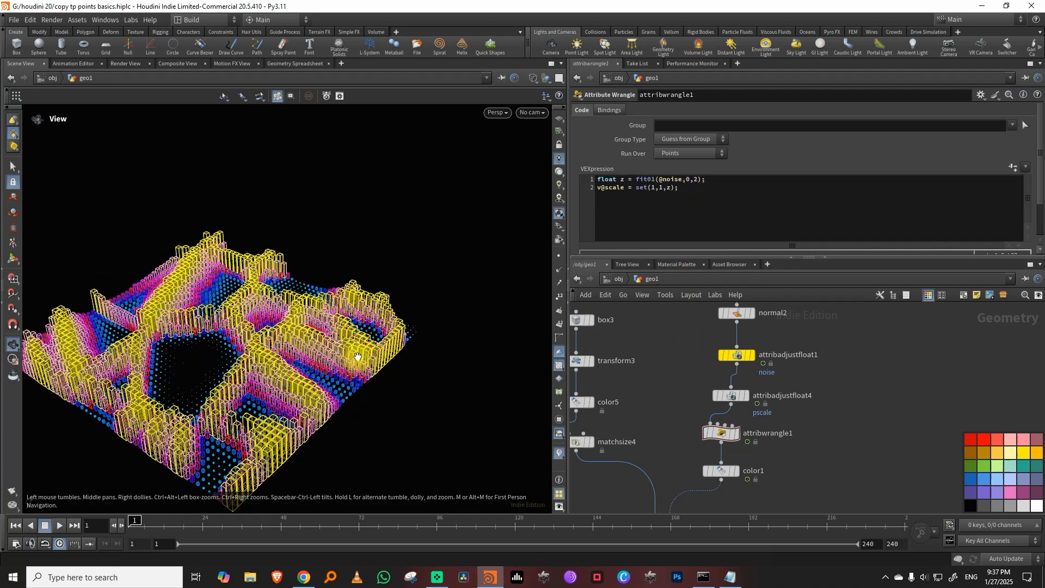
Set attribadjustfloat4's Min Value to 0.23 and preview the animation from several angles
click(731, 396)
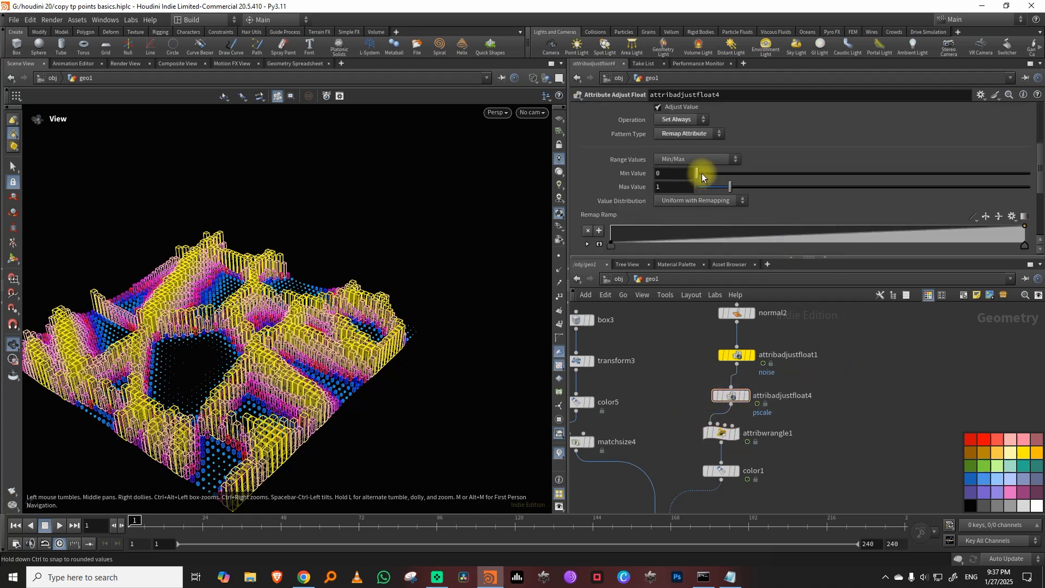
drag(698, 173, 705, 175)
key(space)
drag(334, 303, 169, 458)
click(60, 525)
key(space)
drag(140, 459, 268, 361)
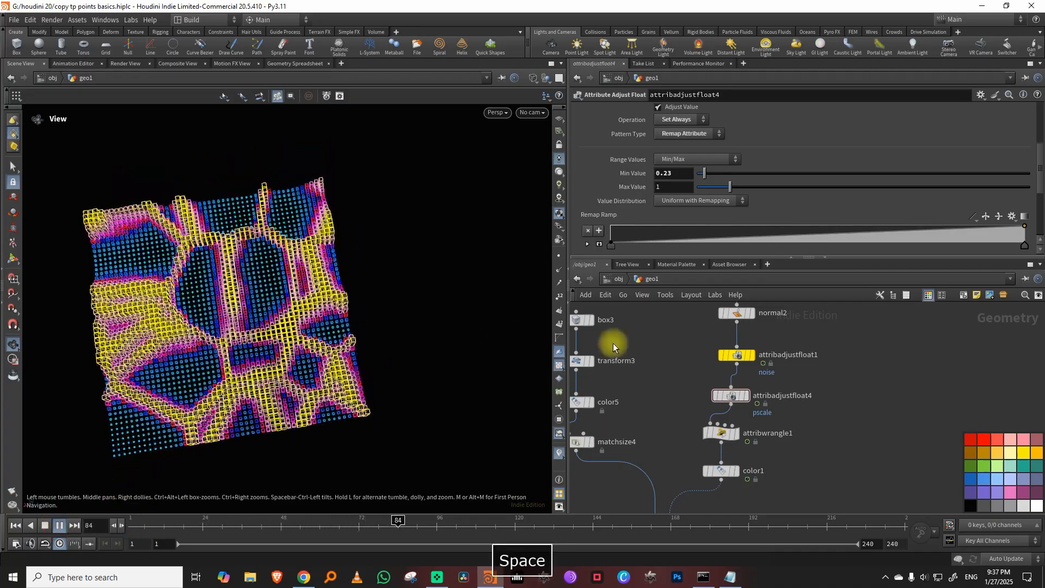
Set attribadjustfloat1's Noise Type to Worley Cellular F1 and play the animation
click(737, 355)
click(707, 178)
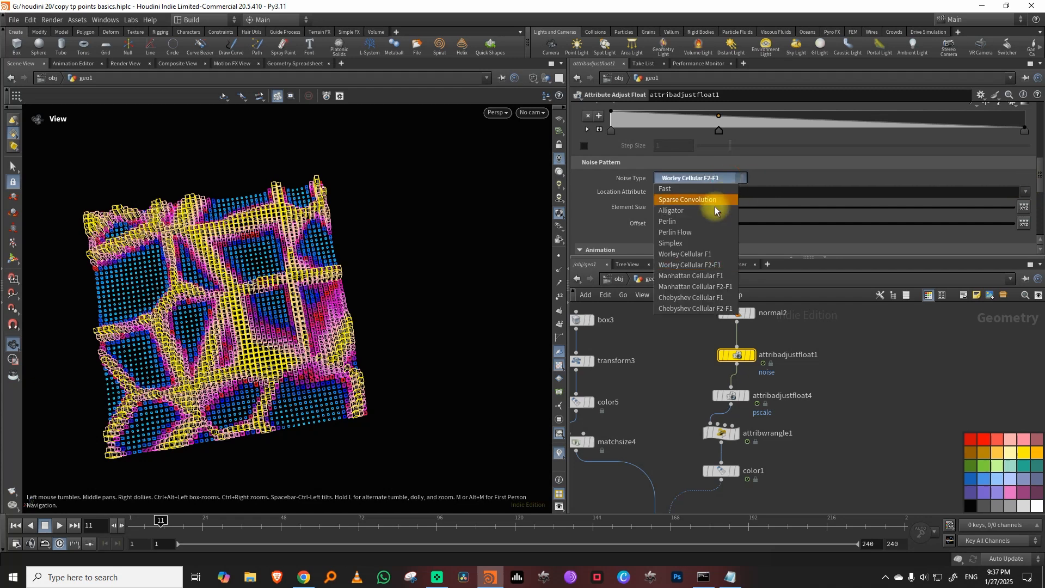
click(701, 254)
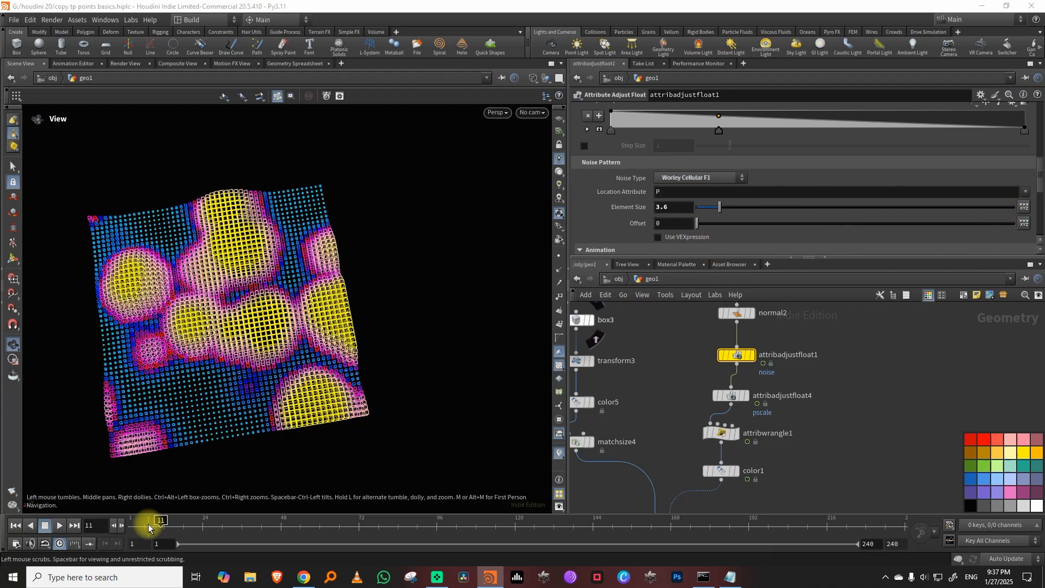
click(59, 525)
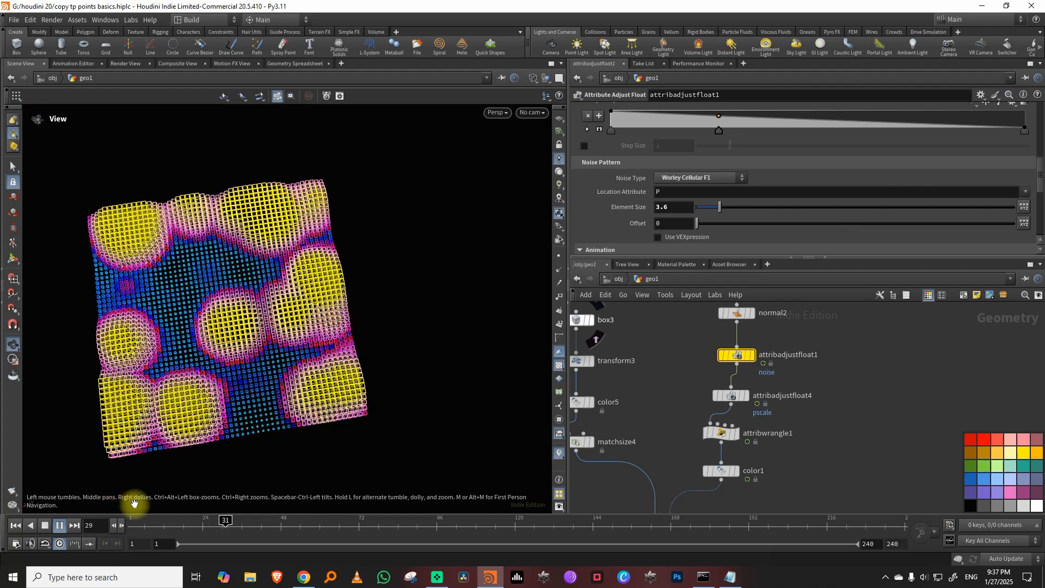
Spread out the nodes from attribadjustfloat1 down to attribwrangle1 to make room in the grid branch
middle_drag(784, 421, 792, 374)
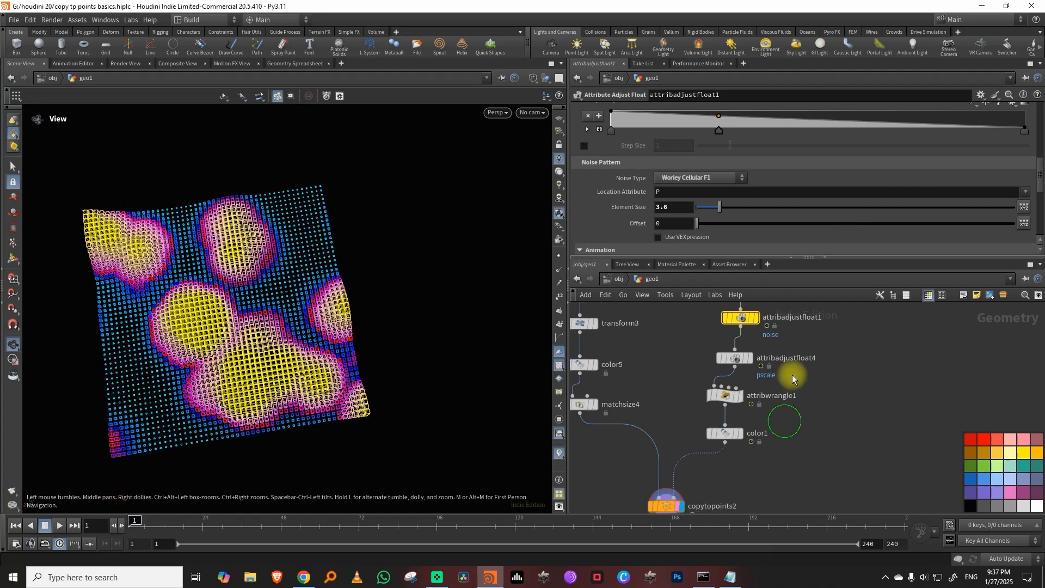
middle_drag(679, 411, 685, 325)
ctrl+drag(730, 349, 730, 423)
middle_drag(760, 316, 727, 394)
click(701, 390)
drag(708, 395, 716, 408)
middle_drag(772, 314, 742, 393)
drag(723, 258, 723, 210)
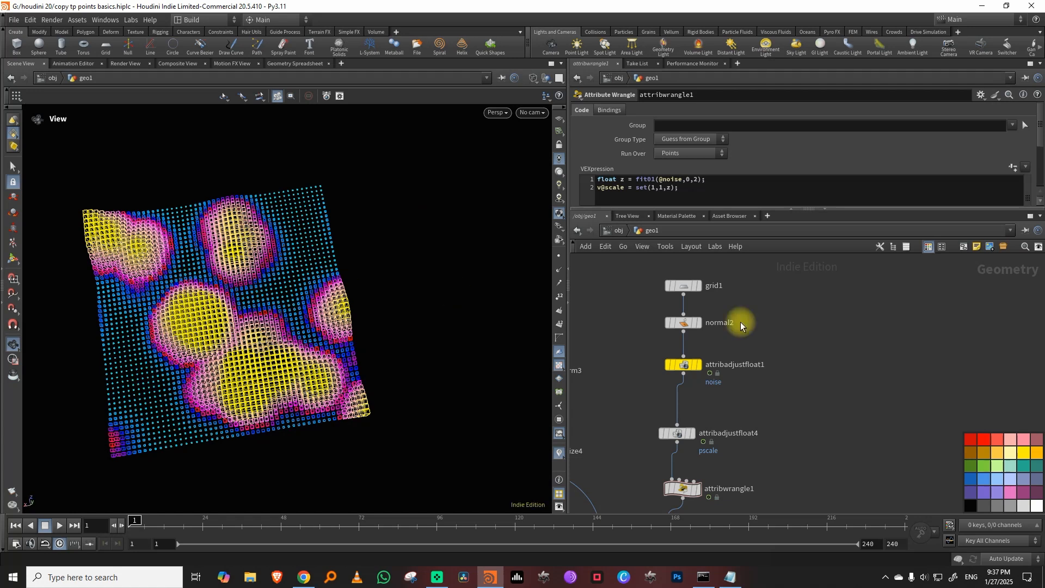
Add a polygon Sphere node beside the grid branch and widen the gap between normal2 and attribadjustfloat1
key(Tab)
text(sp)
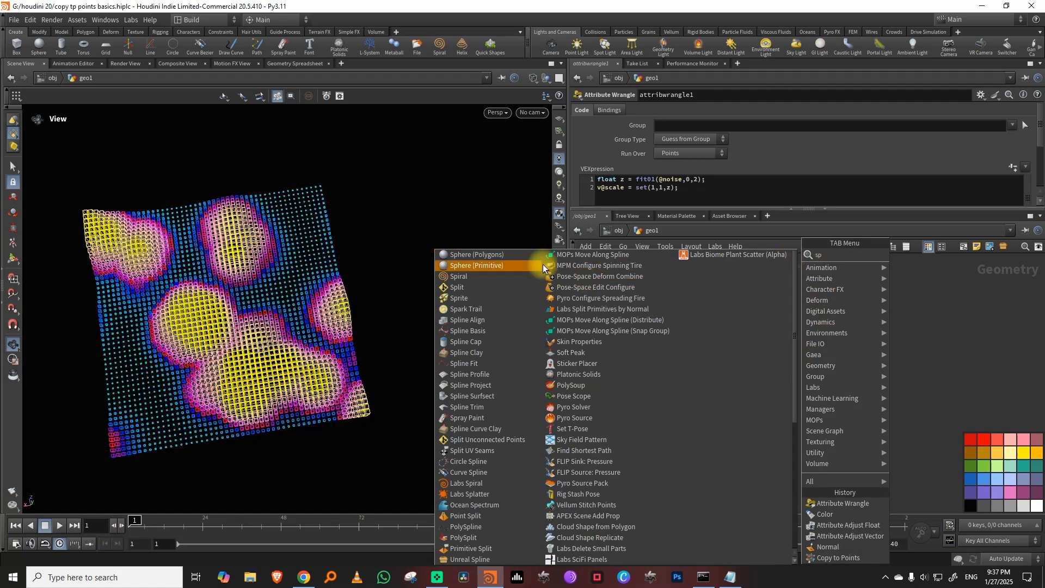
click(521, 255)
click(803, 303)
drag(669, 294, 652, 308)
click(770, 300)
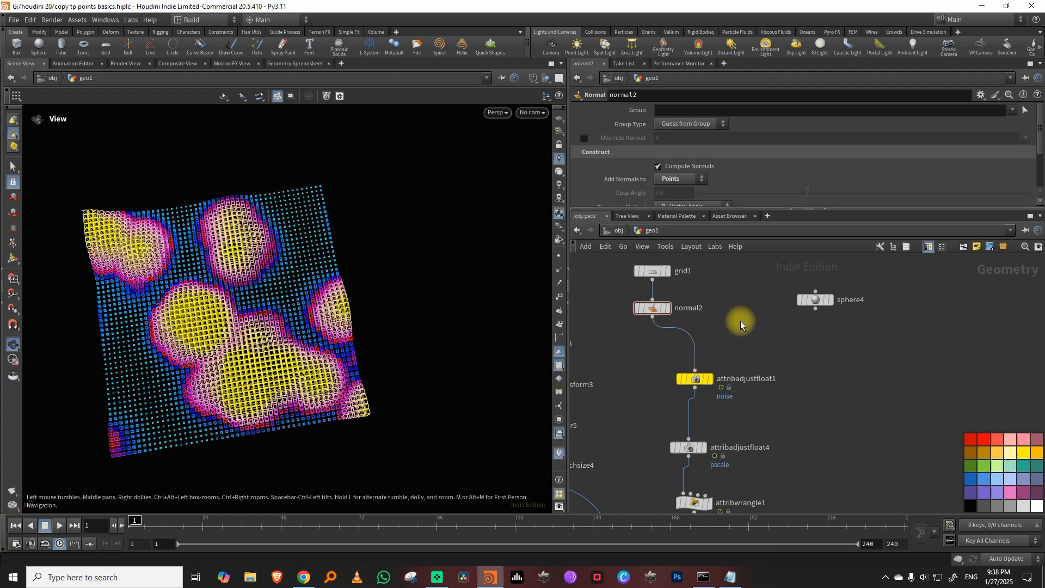
drag(700, 378, 699, 401)
middle_drag(768, 378, 755, 388)
drag(803, 315, 783, 304)
Insert a Mask from Geometry node between normal2 and attribadjustfloat1, connect sphere4 as its reference geometry, and display it
key(Tab)
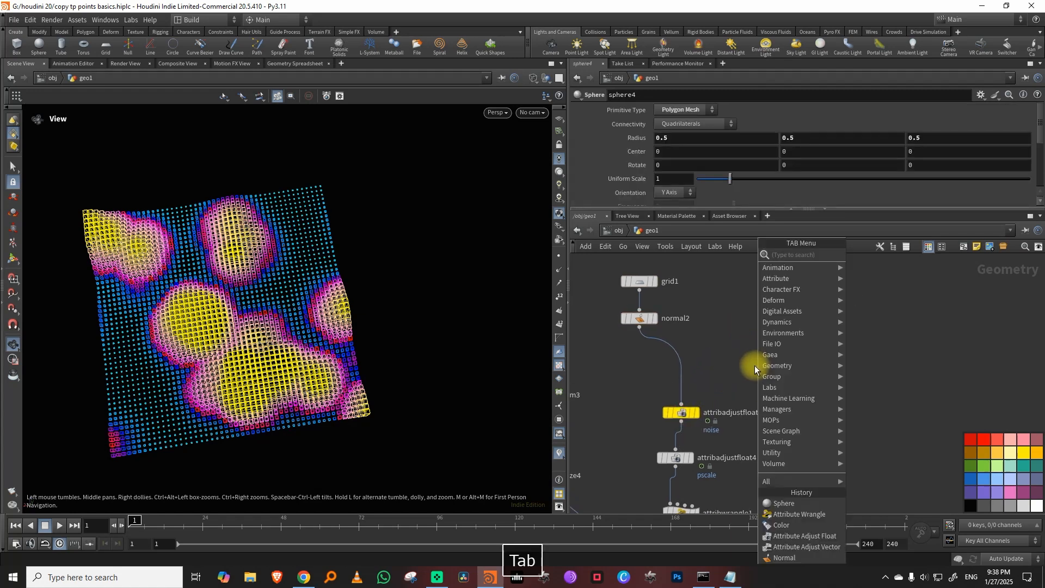
text(mask)
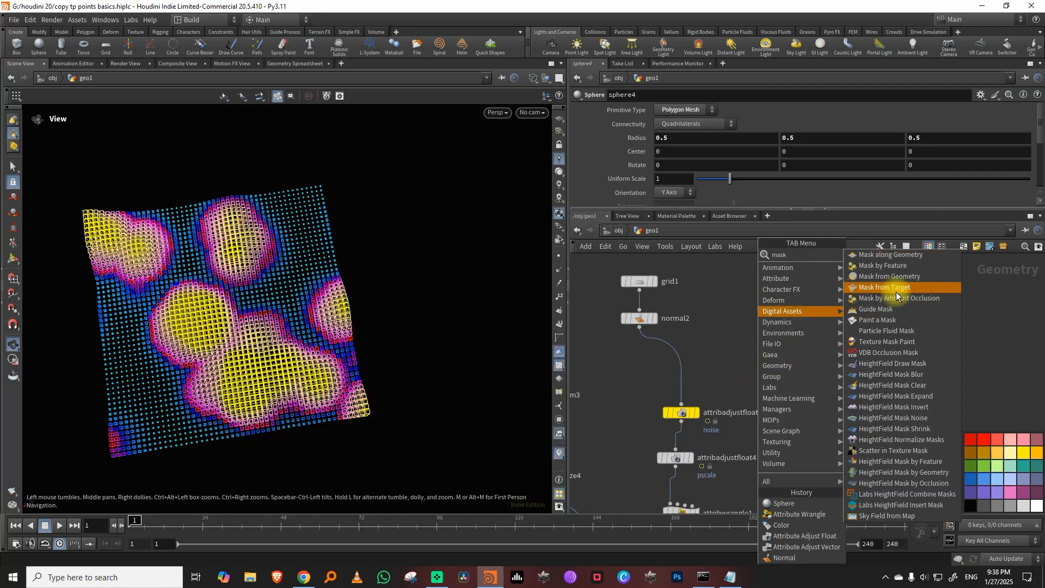
click(890, 276)
click(679, 355)
drag(784, 317, 690, 369)
click(697, 377)
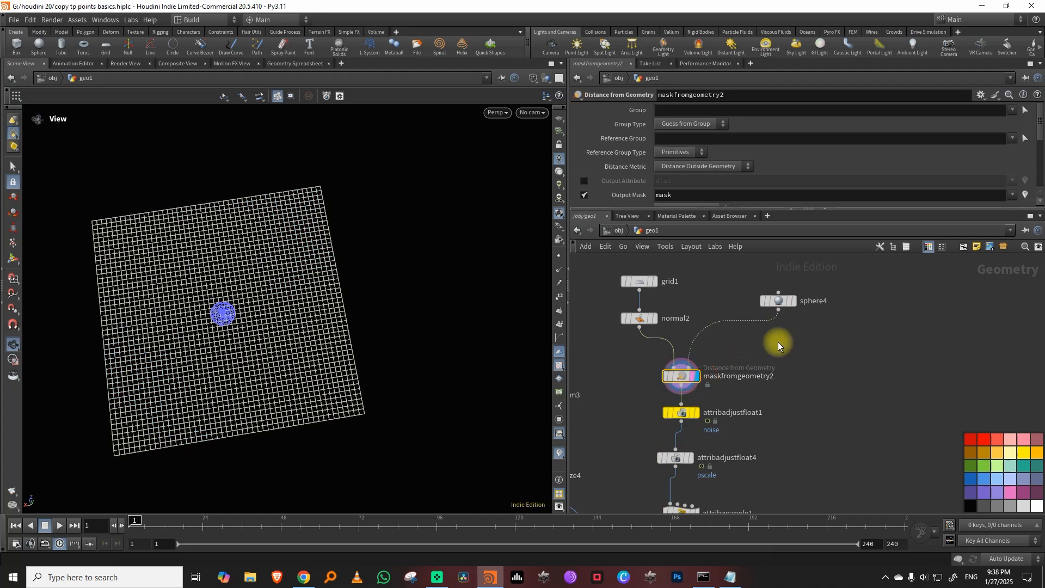
Set the Radius of maskfromgeometry2 to 2.86
key(Return)
drag(299, 357, 312, 301)
drag(723, 209, 792, 223)
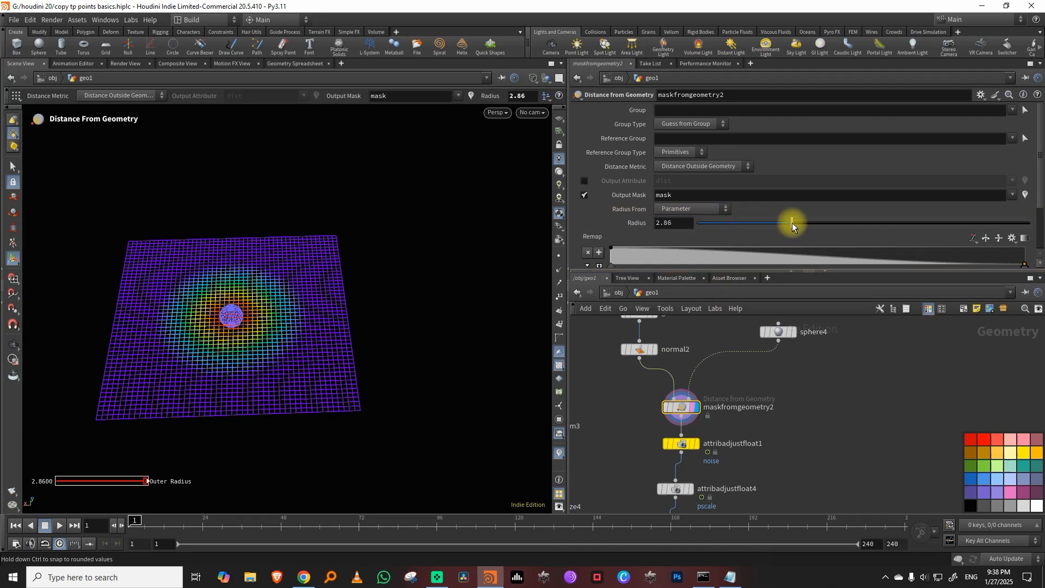
Move attribadjustfloat4 and the nodes beneath it further down, away from attribadjustfloat1
drag(728, 270, 732, 189)
middle_drag(748, 341, 770, 252)
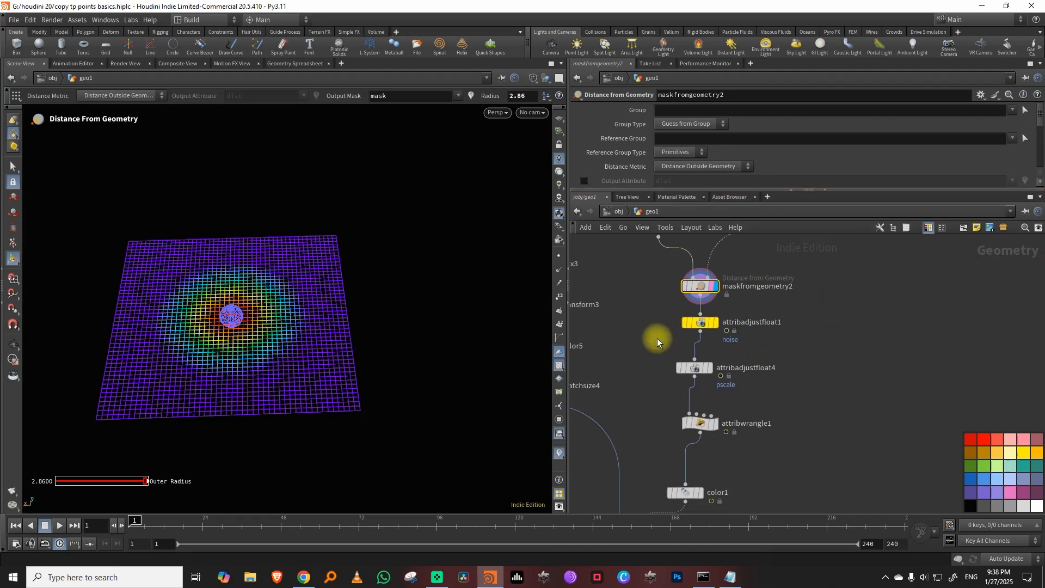
drag(658, 340, 764, 306)
drag(713, 191, 717, 197)
middle_drag(805, 359, 834, 290)
Set attribadjustfloat1's Attribute Name to mask and its Operation to Multiply
click(752, 313)
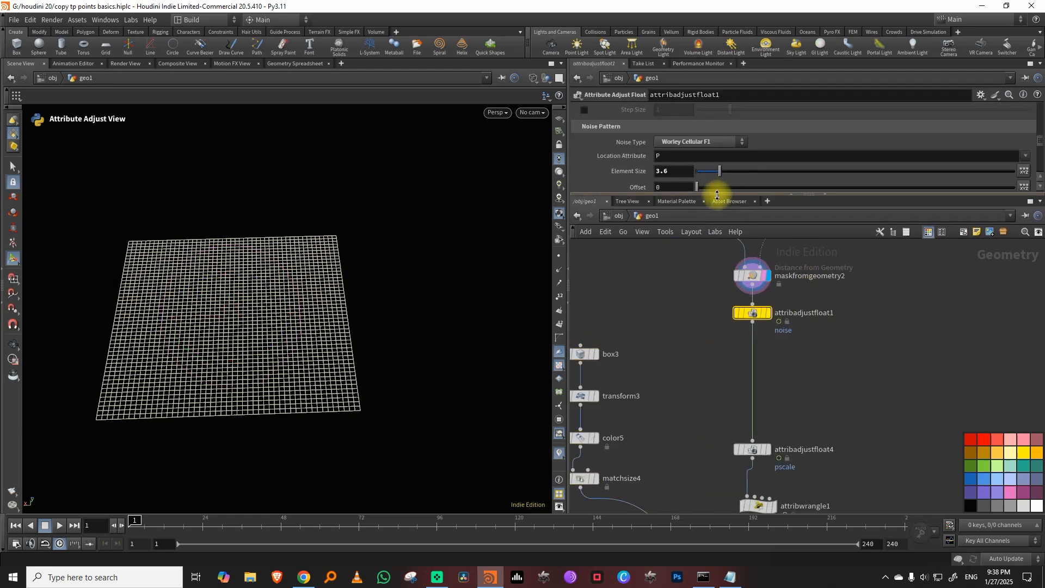
drag(717, 195, 708, 301)
drag(1037, 205, 1040, 139)
double_click(687, 154)
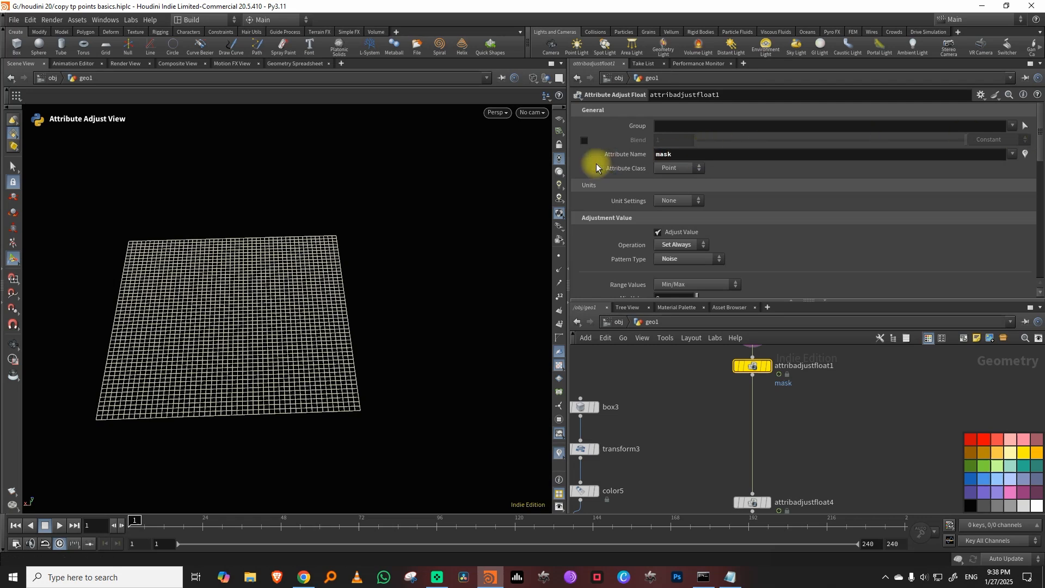
click(698, 245)
click(680, 298)
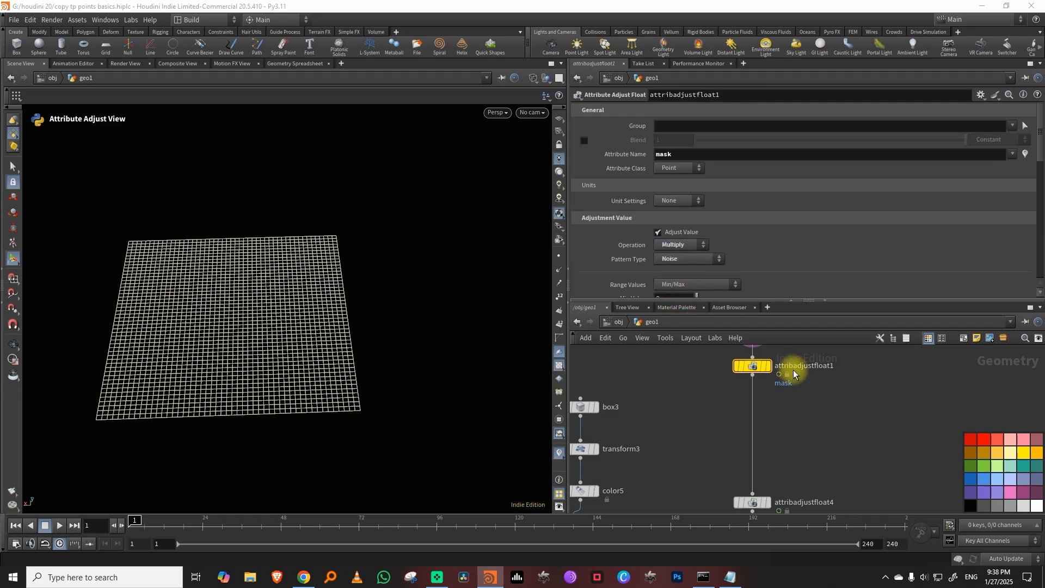
Display attribadjustfloat1 and visualise its mask attribute on the grid through the node info
middle_drag(803, 351, 786, 394)
middle_drag(784, 436, 793, 332)
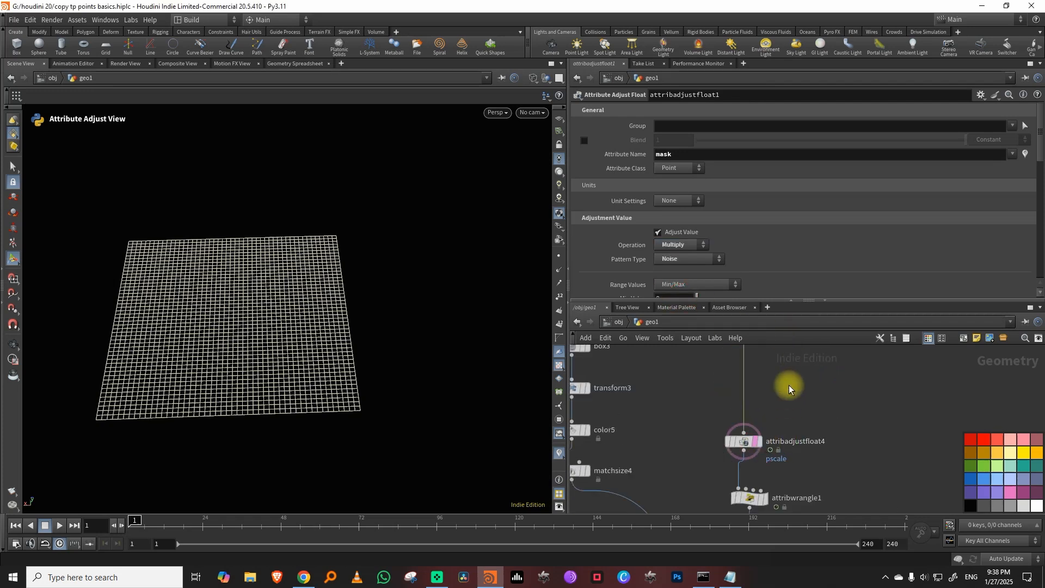
middle_drag(789, 386, 761, 437)
click(733, 409)
drag(717, 409, 717, 436)
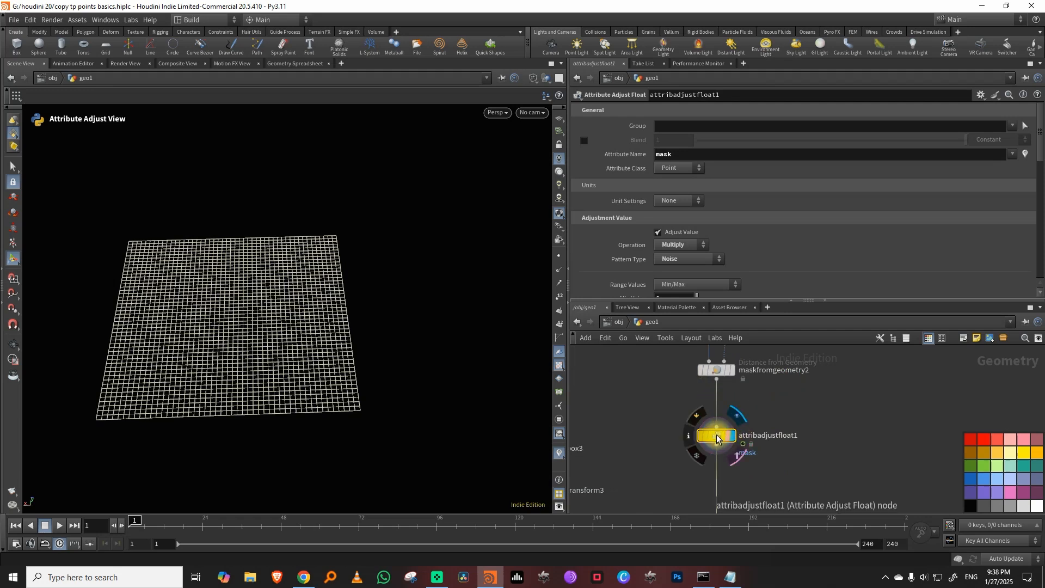
click(688, 435)
click(453, 312)
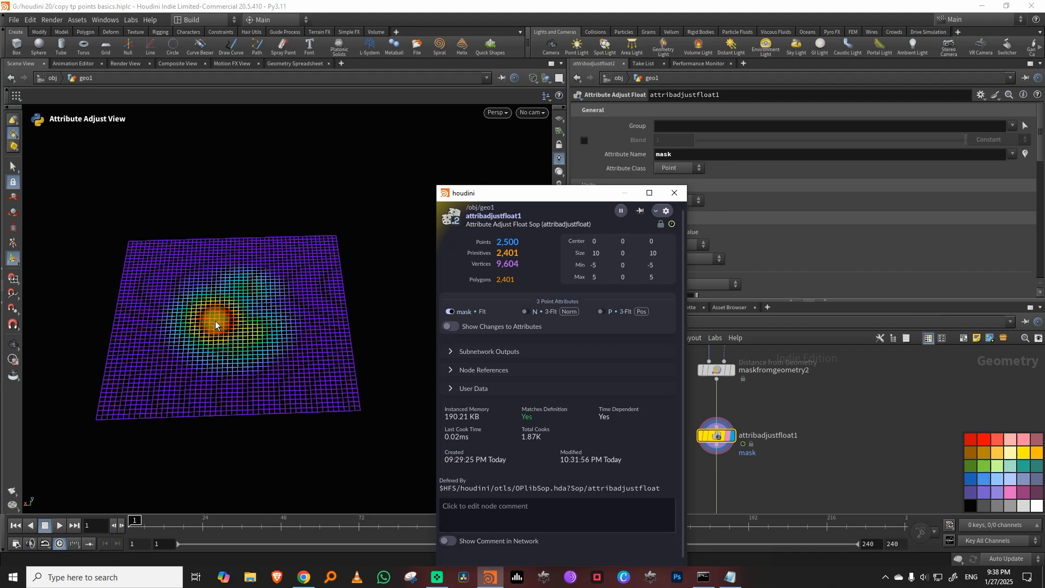
click(675, 192)
Display attribadjustfloat4 and set the Source Attribute of its remapping to mask
middle_drag(824, 384, 840, 278)
middle_drag(801, 396, 806, 351)
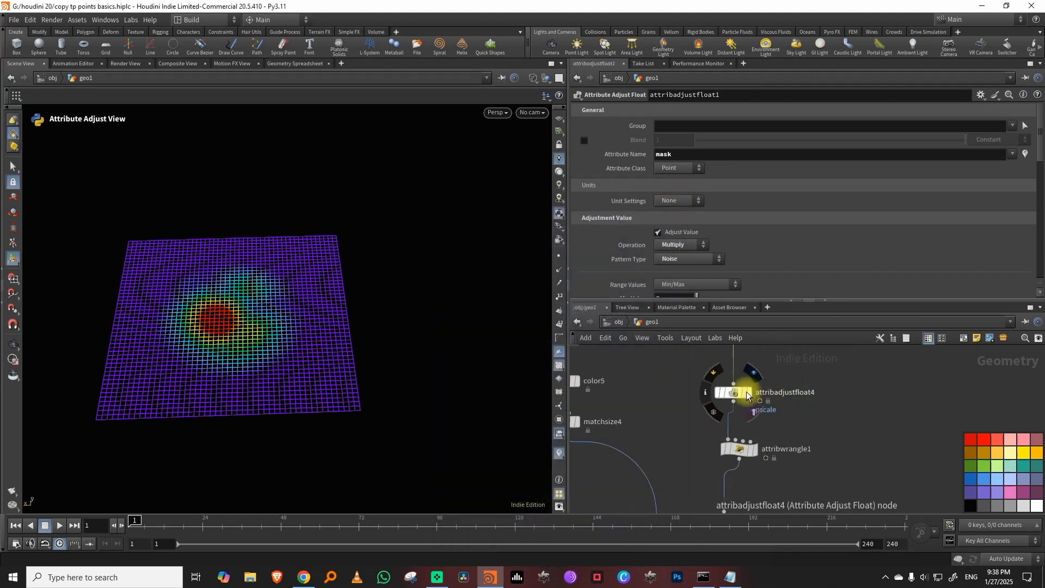
click(747, 396)
drag(1040, 177, 1038, 271)
drag(684, 213, 492, 236)
text(mask)
key(Return)
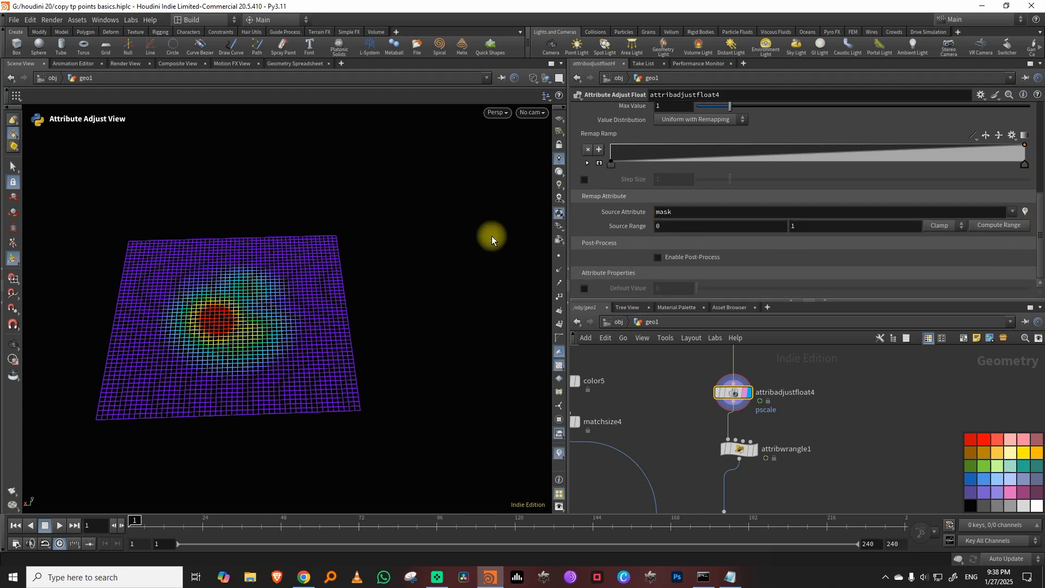
click(782, 448)
click(683, 180)
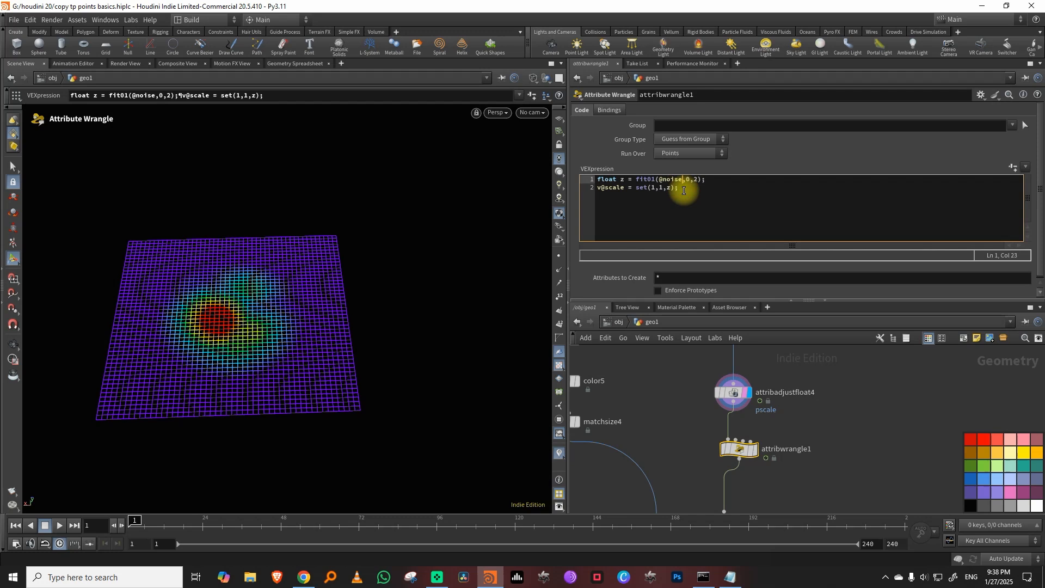
key(BackSpace)
key(BackSpace)
key(BackSpace)
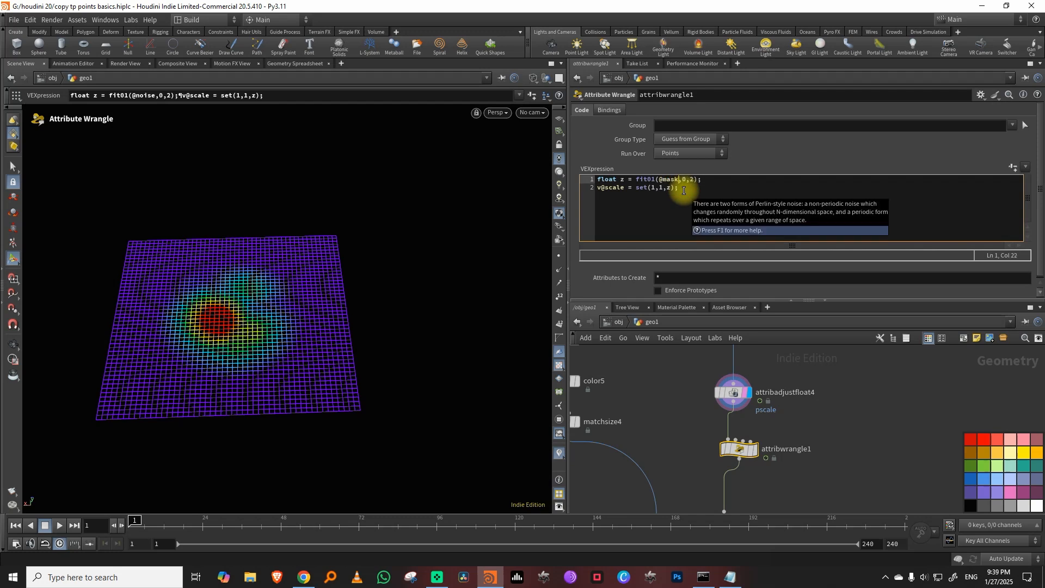
Set the ramp Attribute of color1 to mask
middle_drag(840, 447, 845, 322)
drag(812, 369, 701, 407)
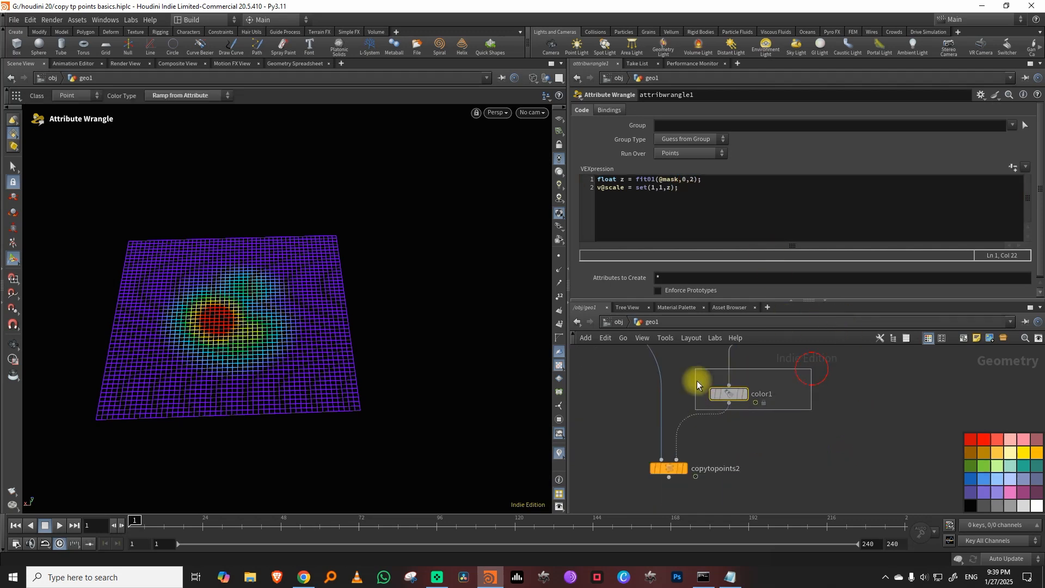
click(689, 176)
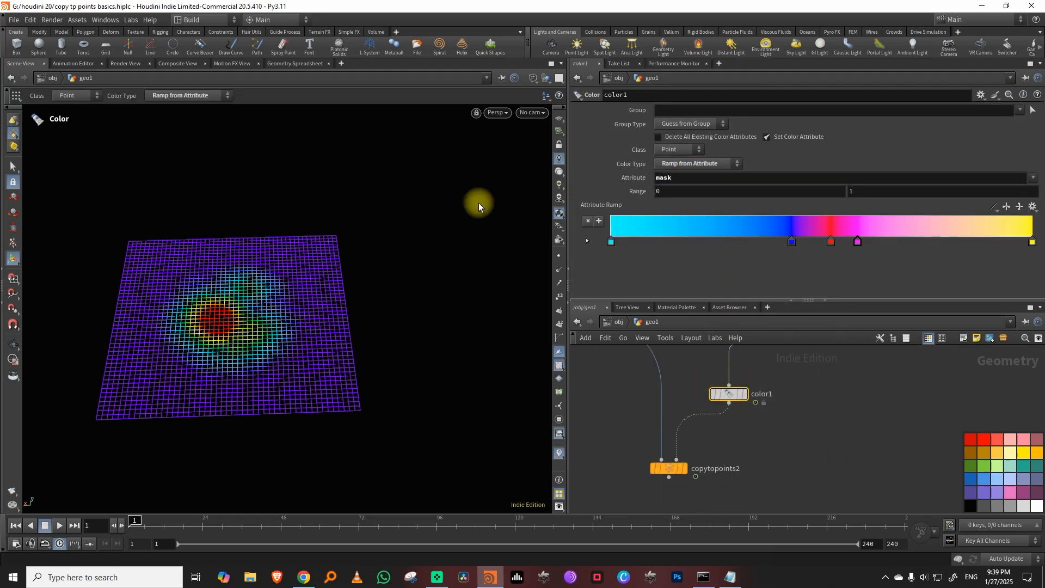
Display copytopoints2 with the mask visualisation turned off, and play the animation
click(675, 466)
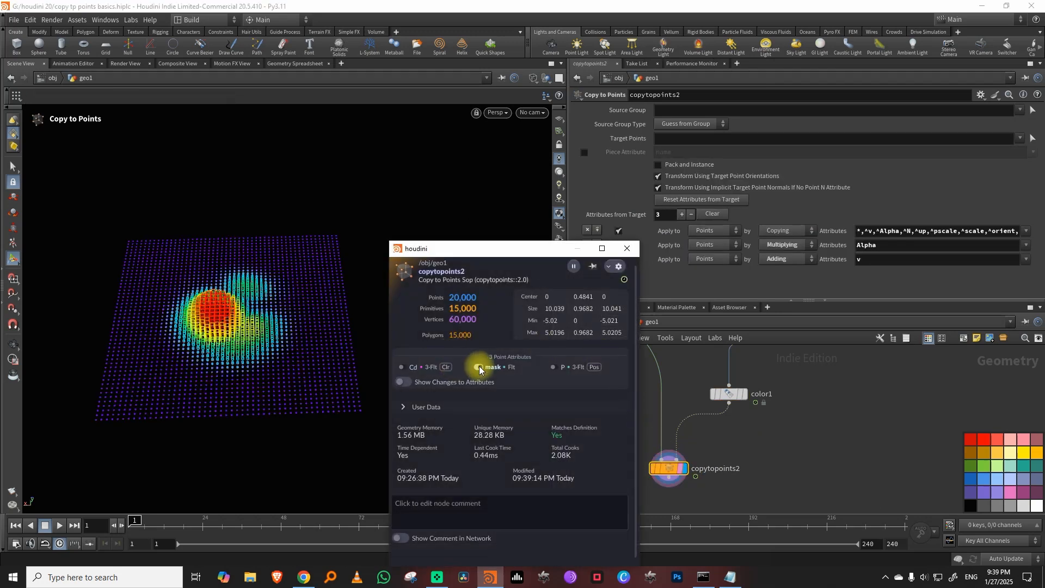
click(478, 367)
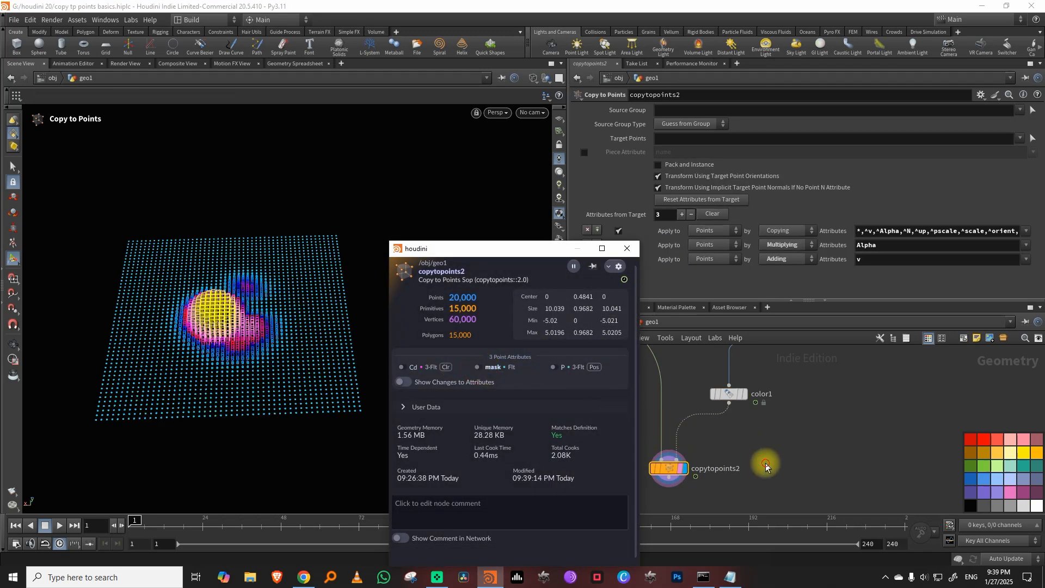
click(765, 463)
key(space)
drag(320, 343, 319, 363)
middle_drag(320, 363, 339, 342)
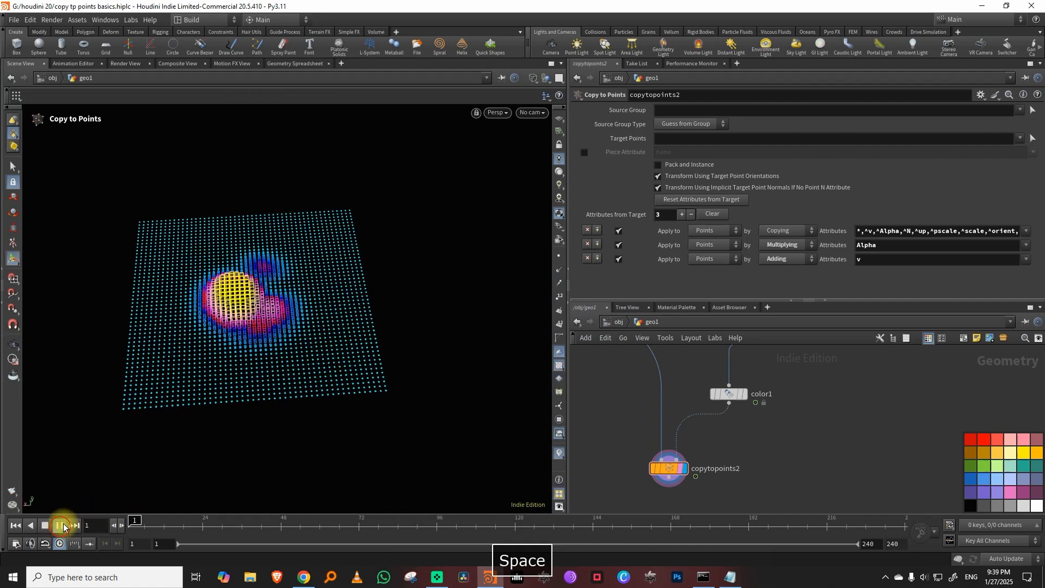
Move sphere4 along X to about -1.25 and set its Uniform Scale to 0.95
middle_drag(814, 418, 798, 498)
mouse_move(797, 425)
middle_down()
mouse_move(776, 528)
mouse_move(758, 439)
mouse_move(765, 401)
middle_up()
click(745, 416)
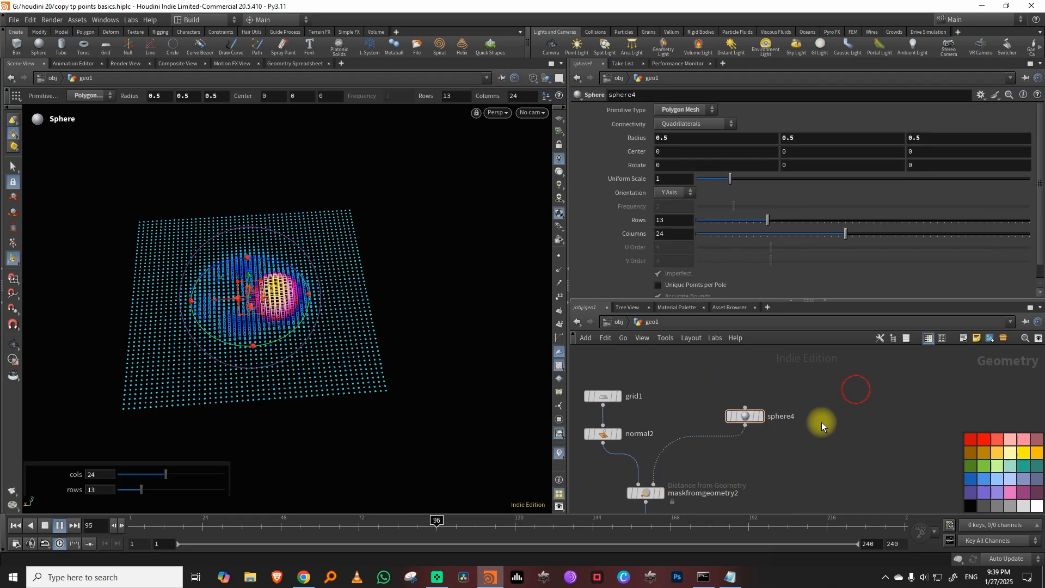
drag(224, 299, 223, 300)
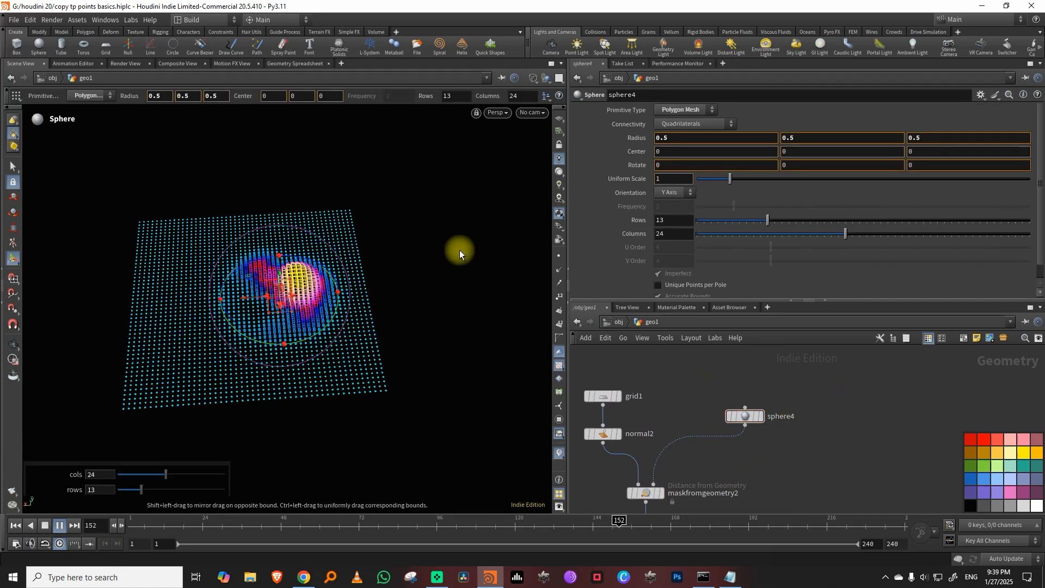
drag(779, 182, 764, 182)
middle_drag(705, 445, 732, 376)
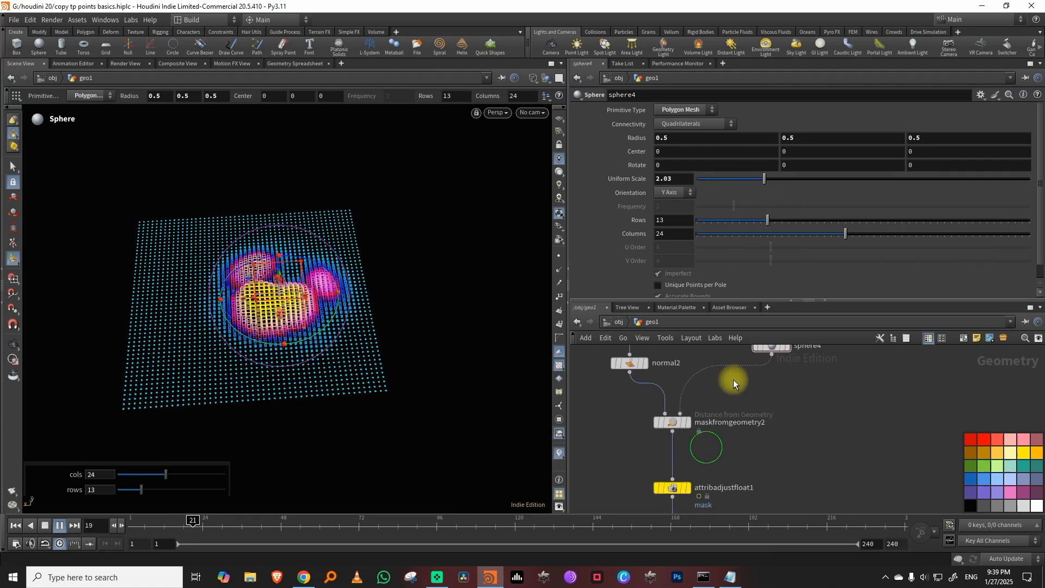
middle_drag(810, 377, 781, 429)
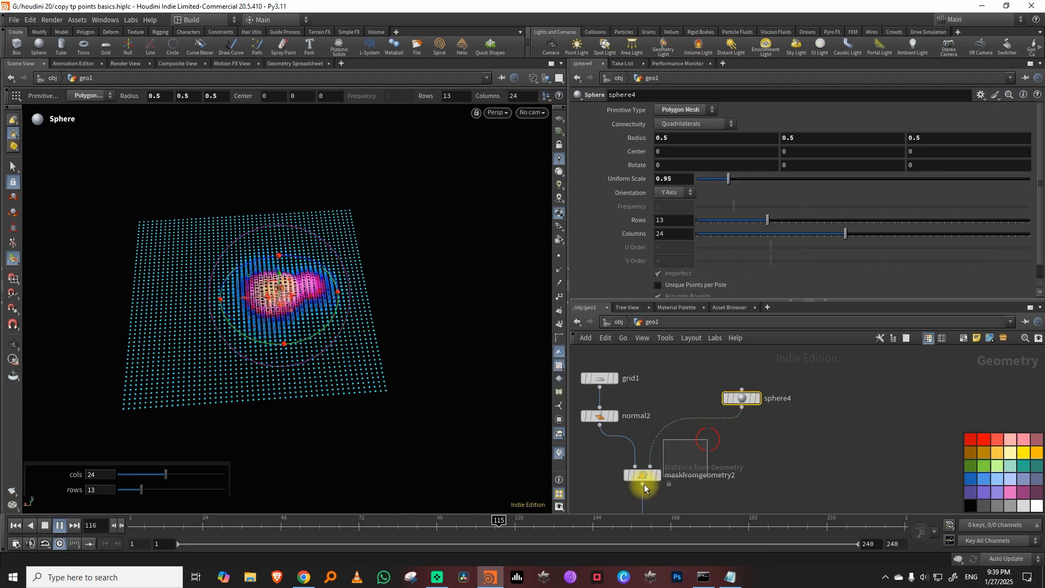
Set maskfromgeometry2's Radius to 3.8 and reshape its Remap ramp with extra points for a wider full-strength core
click(642, 474)
drag(876, 223, 834, 228)
drag(828, 224, 823, 225)
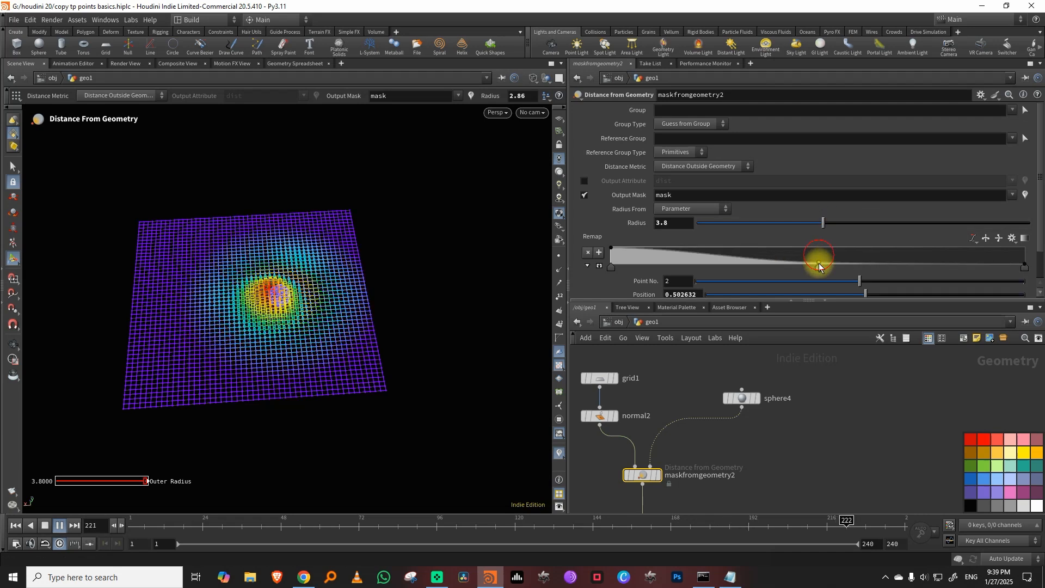
drag(818, 261, 837, 264)
drag(771, 261, 772, 240)
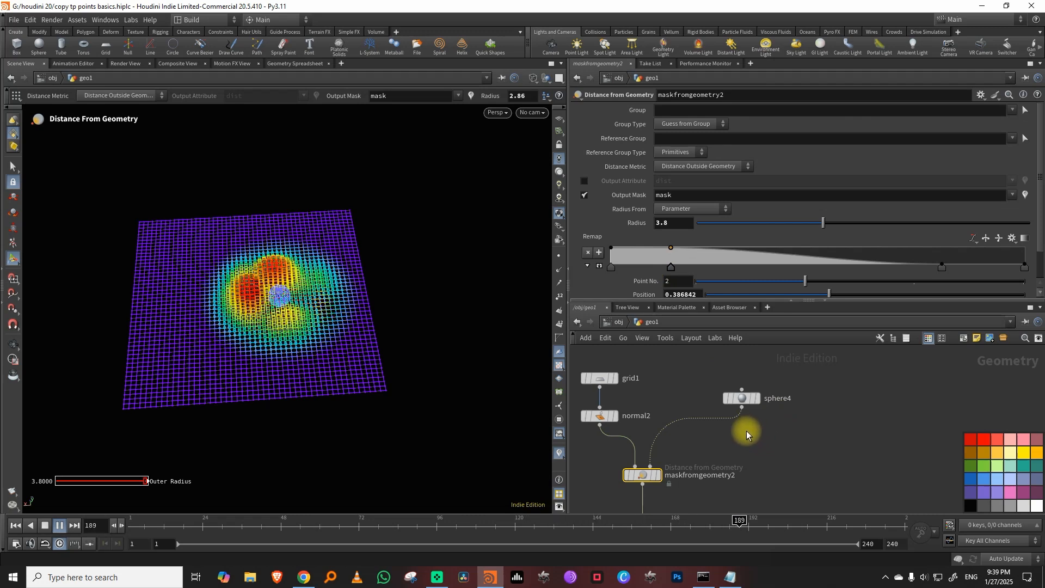
Move sphere4 off the grid to a Center X of about -8.33 and keyframe its Center at frame 1
click(778, 398)
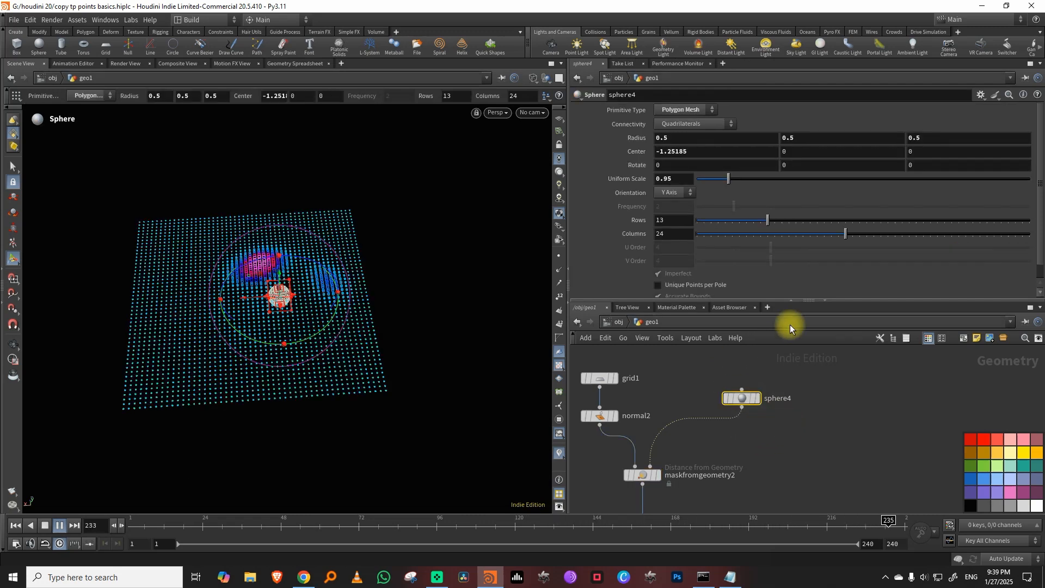
drag(248, 300, 412, 292)
drag(152, 522, 76, 528)
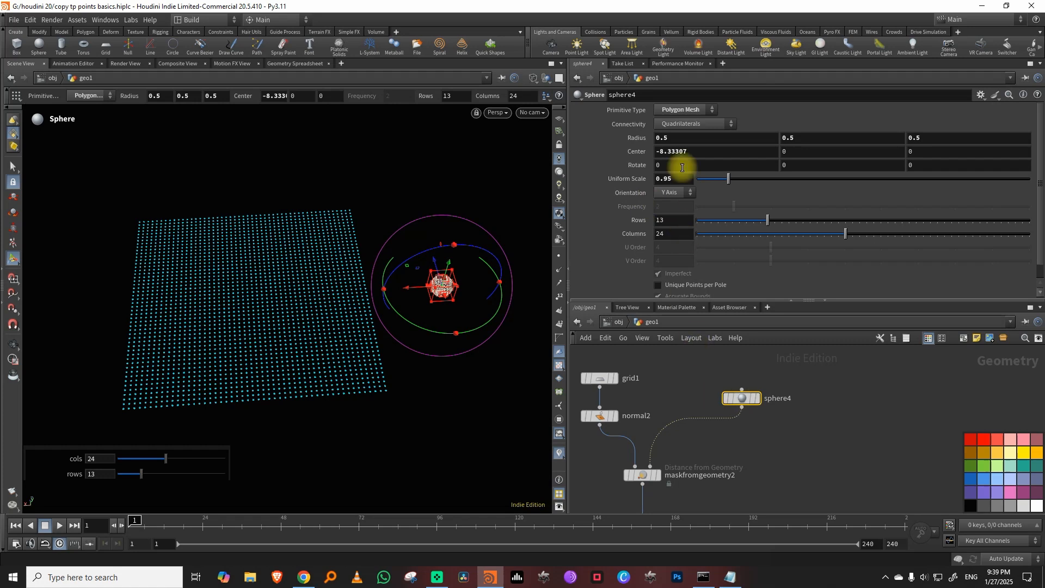
alt+click(638, 154)
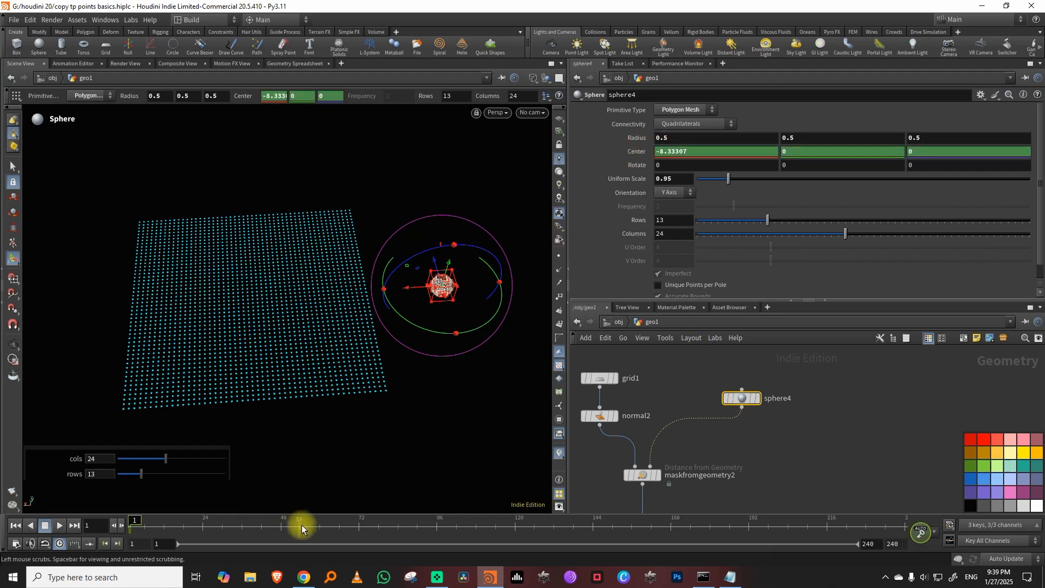
Keyframe sphere4 beyond the opposite side of the grid at about frame 72, and shorten the playback range to frame 75
click(362, 524)
drag(408, 292, 23, 334)
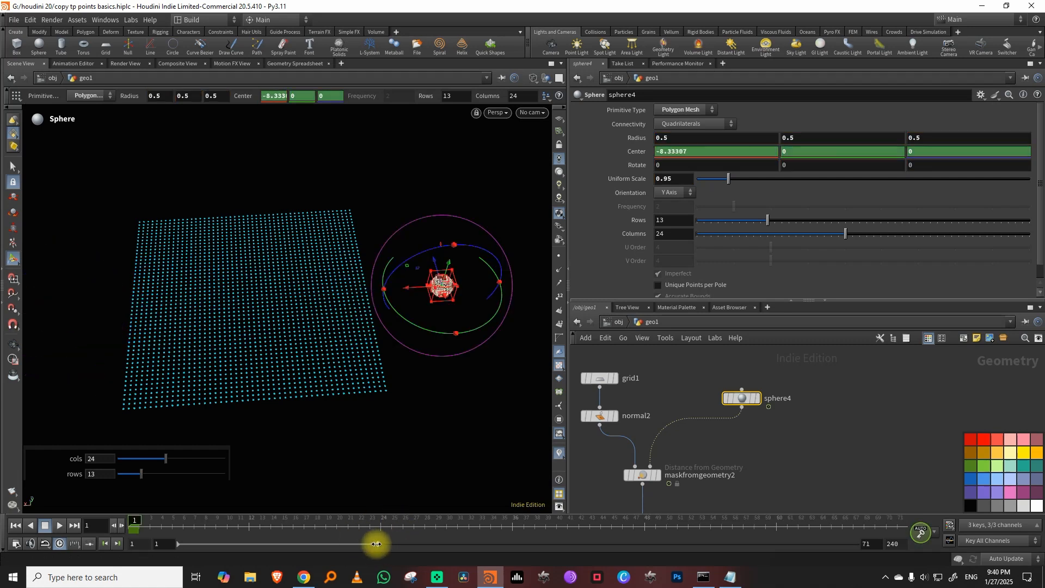
drag(377, 544, 385, 544)
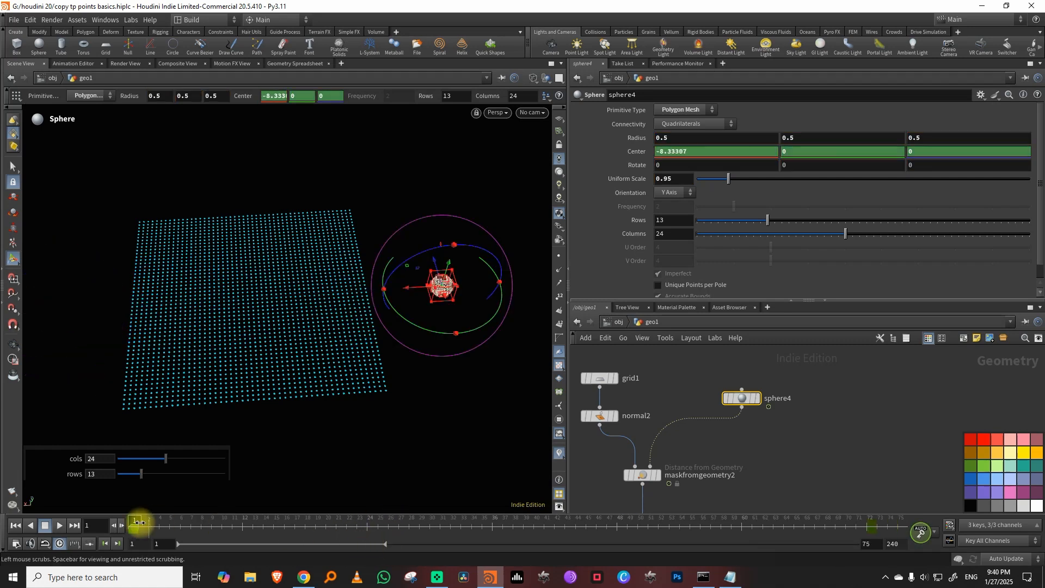
Play the animation to about frame 27, and set the upper output limit of fit01 in attribwrangle1's code to 5
click(60, 525)
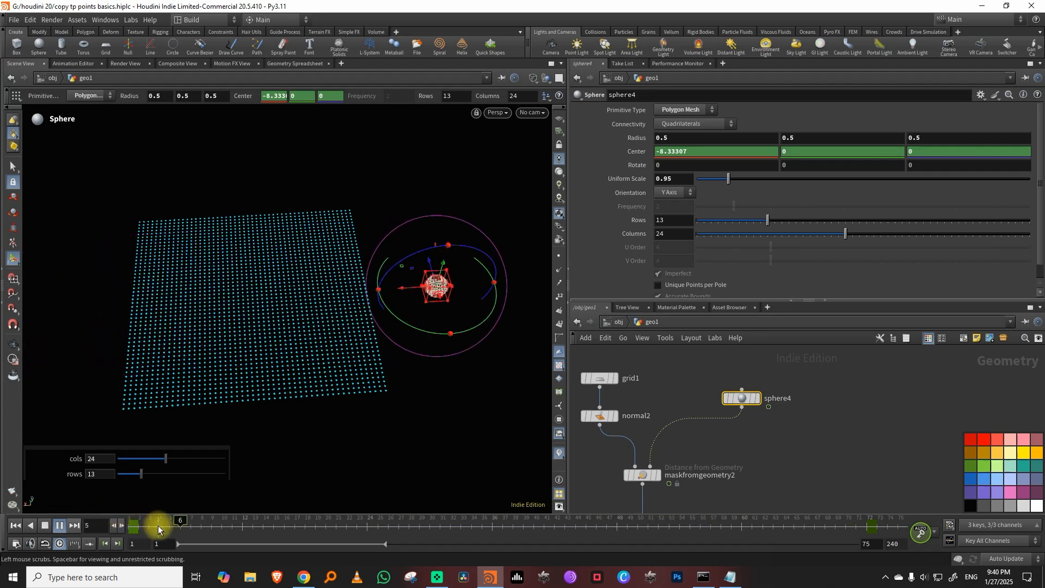
middle_drag(779, 474, 802, 359)
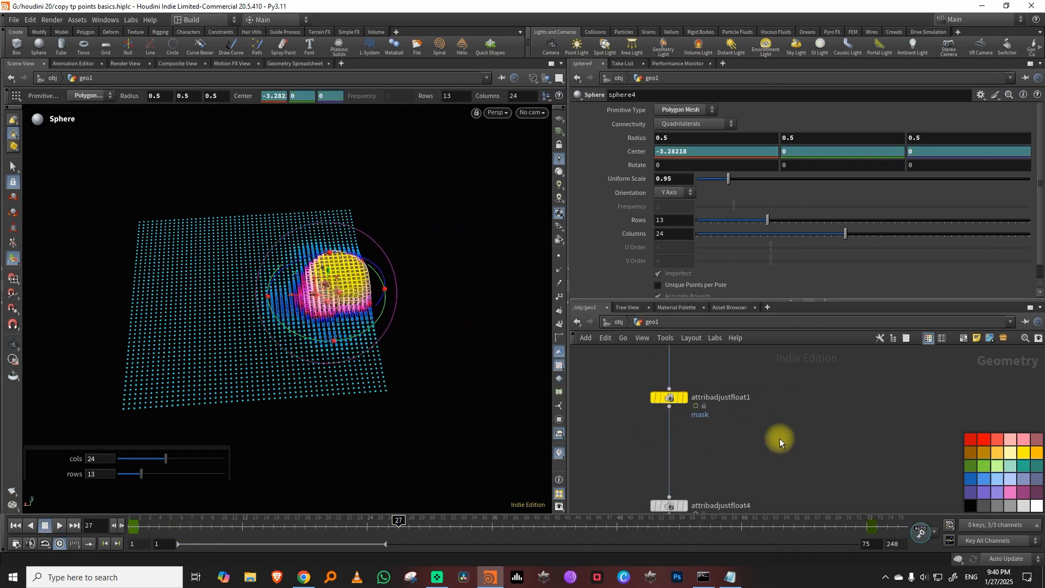
middle_drag(781, 441, 802, 365)
middle_drag(779, 424, 784, 383)
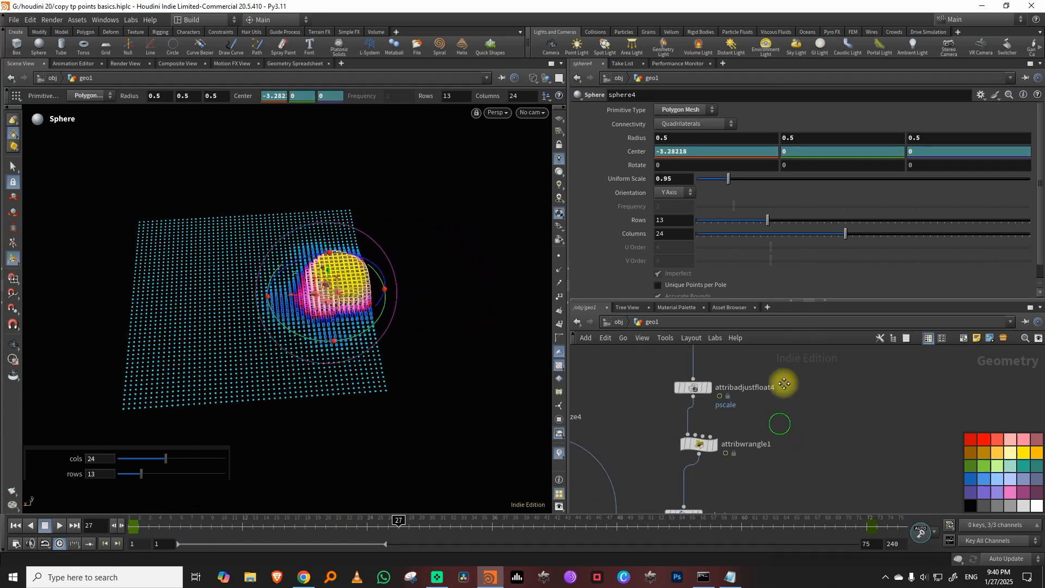
click(710, 447)
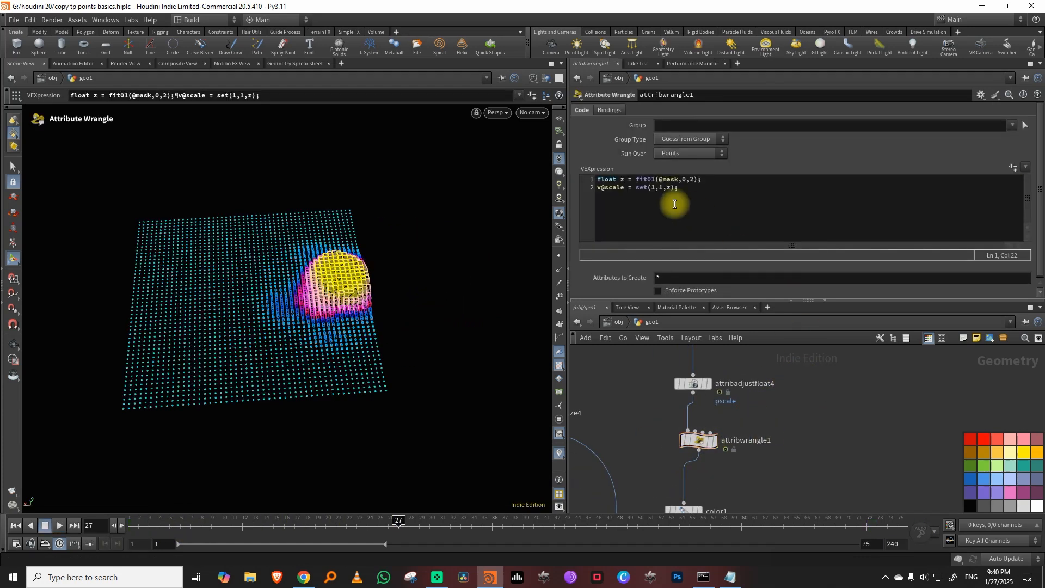
click(687, 184)
key(ctrl+a)
click(697, 181)
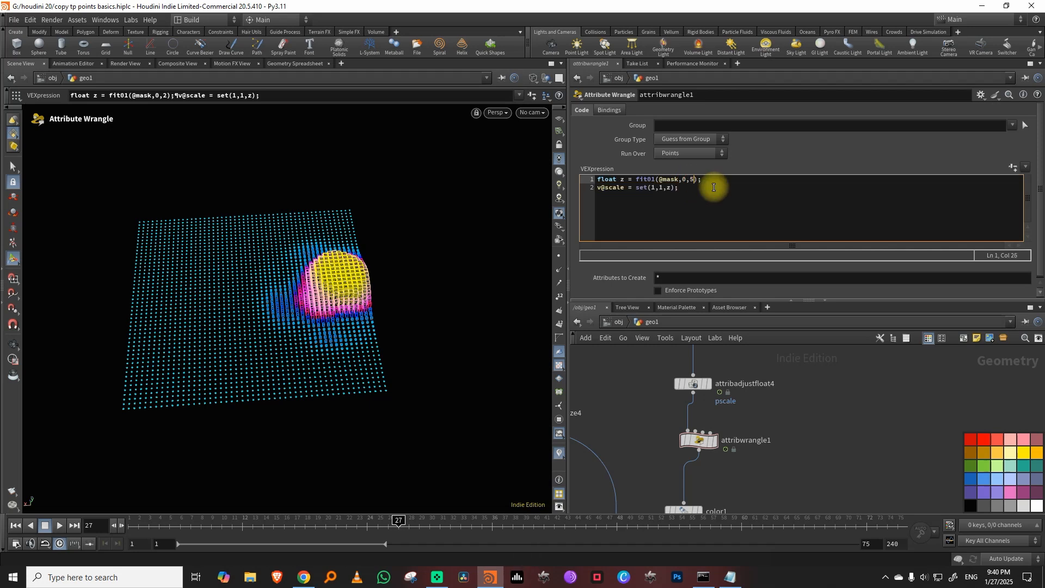
Set attribadjustfloat4's Max Value to about 0.83
click(693, 384)
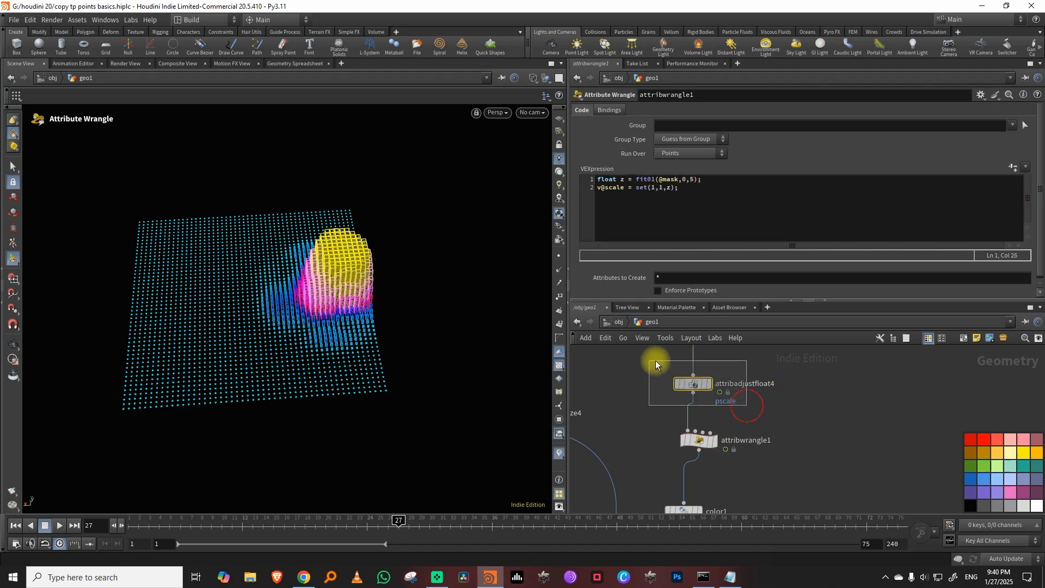
scroll(1035, 187, up, 5)
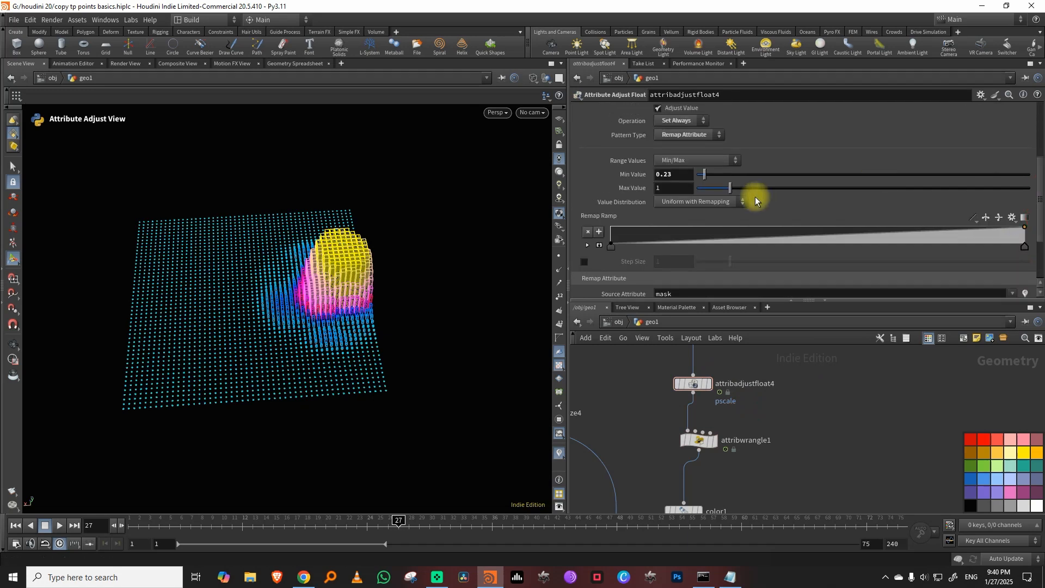
drag(728, 189, 724, 186)
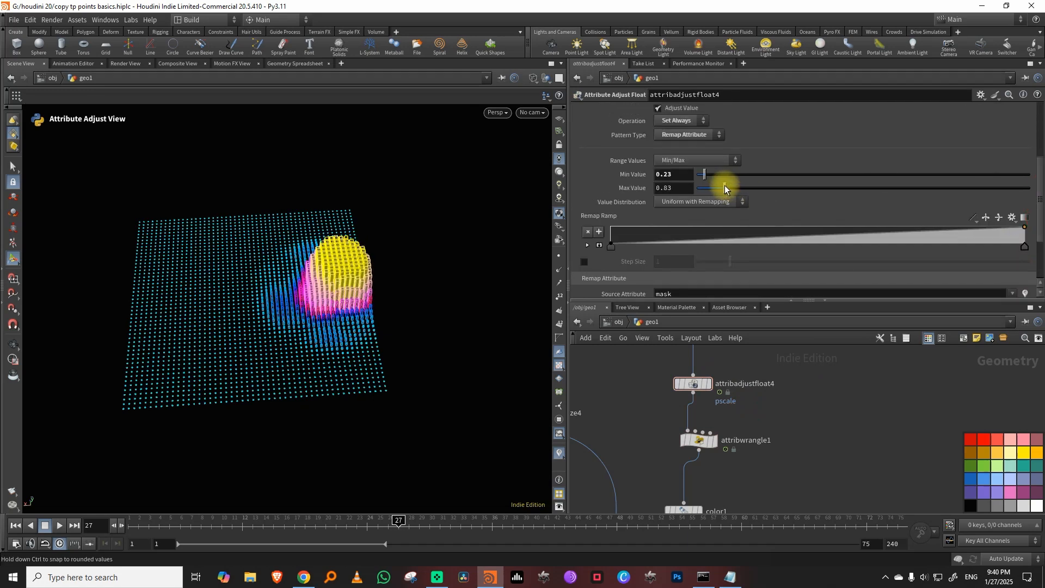
Set box3's Uniform Scale to 0.45 and view the copied boxes from a lower angle
middle_drag(662, 402, 788, 496)
click(652, 392)
drag(711, 188, 712, 188)
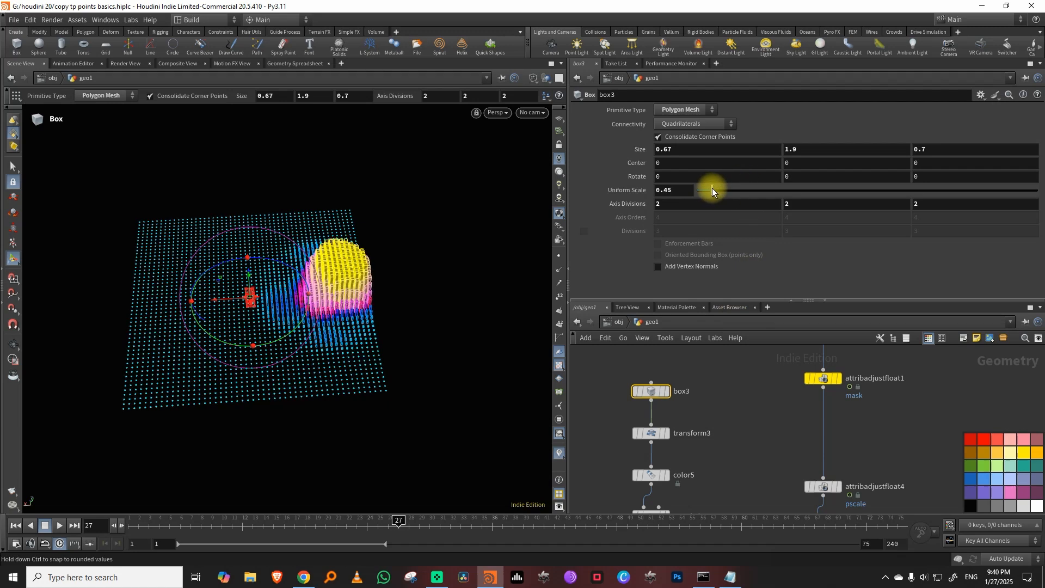
key(space)
drag(392, 320, 431, 276)
scroll(394, 277, up, 3)
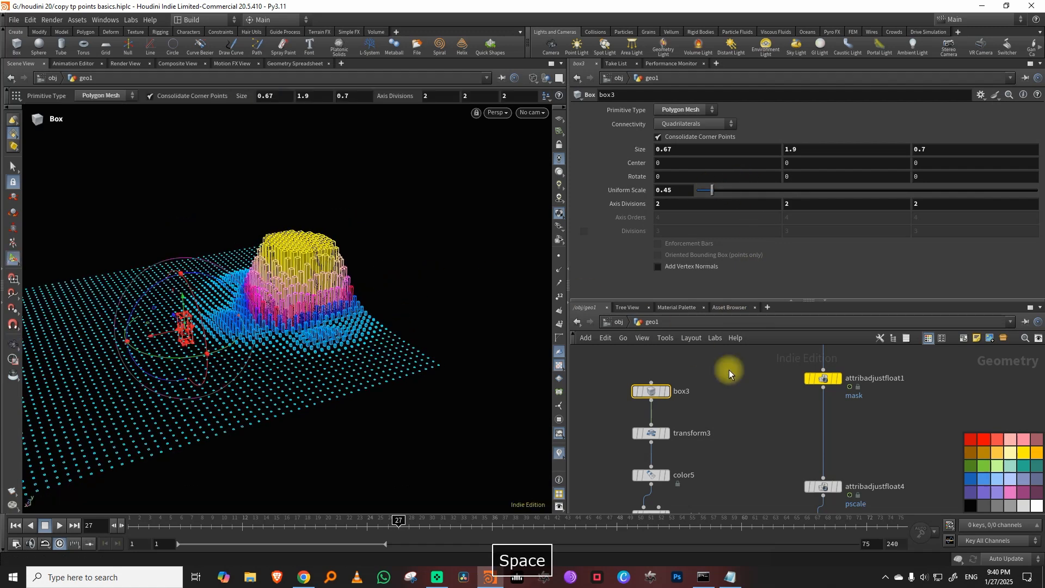
Enlarge the network editor, move the attribadjustfloat4 chain up under attribadjustfloat1, and drop color1 farther below attribwrangle1
middle_drag(734, 370, 714, 415)
middle_drag(714, 457, 730, 361)
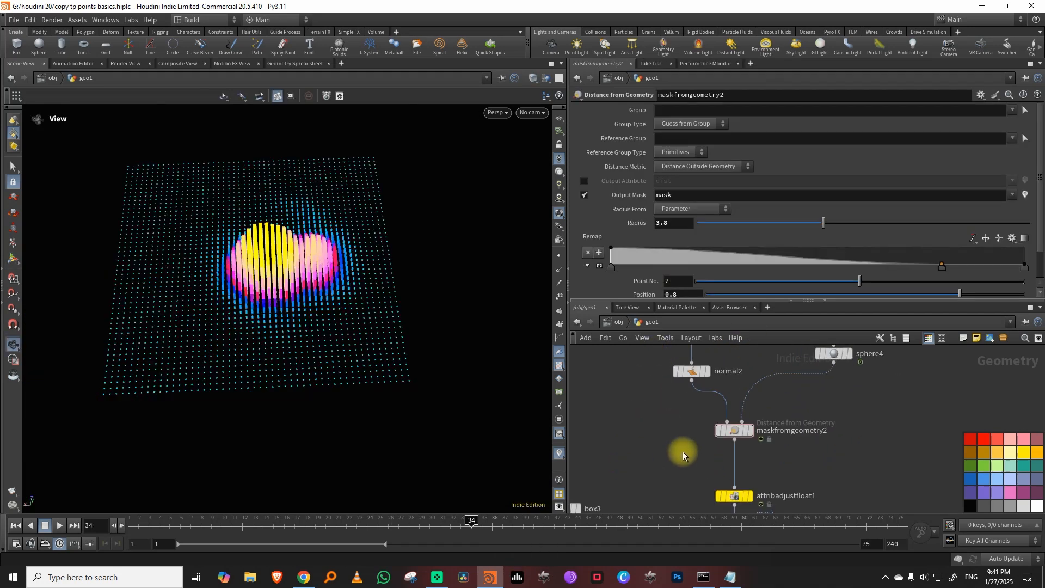
middle_drag(682, 452, 694, 324)
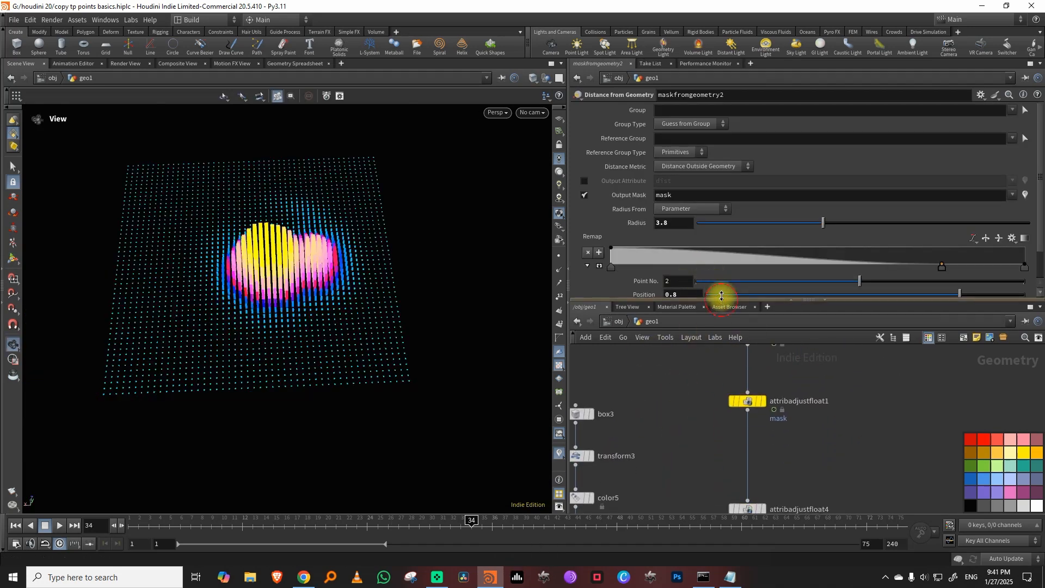
drag(722, 300, 724, 184)
middle_drag(844, 387, 834, 362)
drag(742, 308, 772, 472)
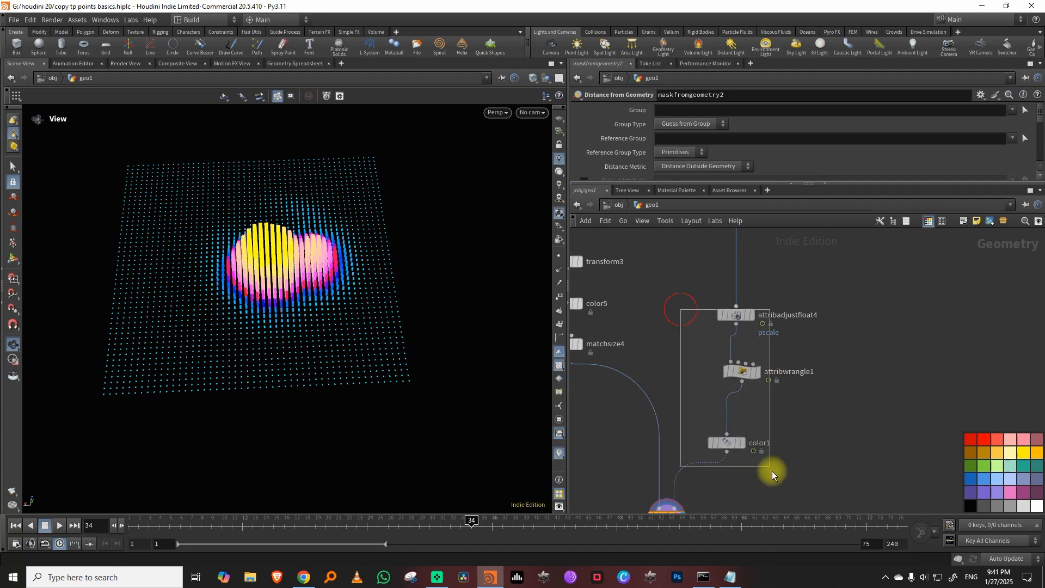
drag(732, 444, 735, 380)
middle_drag(831, 336, 860, 354)
drag(821, 373, 776, 435)
drag(818, 379, 817, 386)
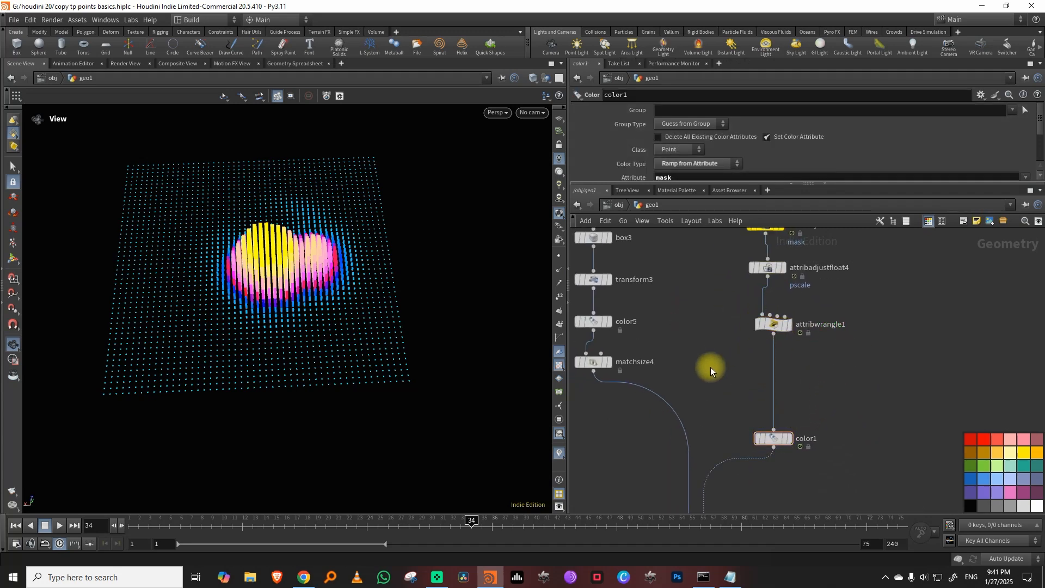
Move the box3, transform3, color5 and matchsize4 chain lower in the network, and shift color1 farther down
middle_drag(647, 323, 721, 374)
drag(742, 250, 662, 418)
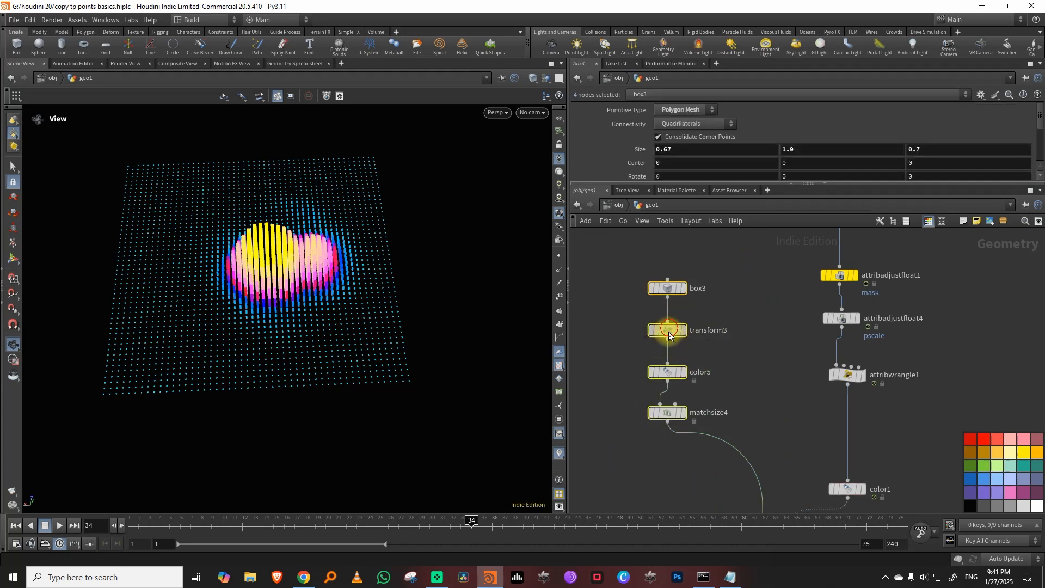
drag(668, 331, 654, 446)
middle_drag(749, 446, 702, 318)
drag(801, 345, 805, 422)
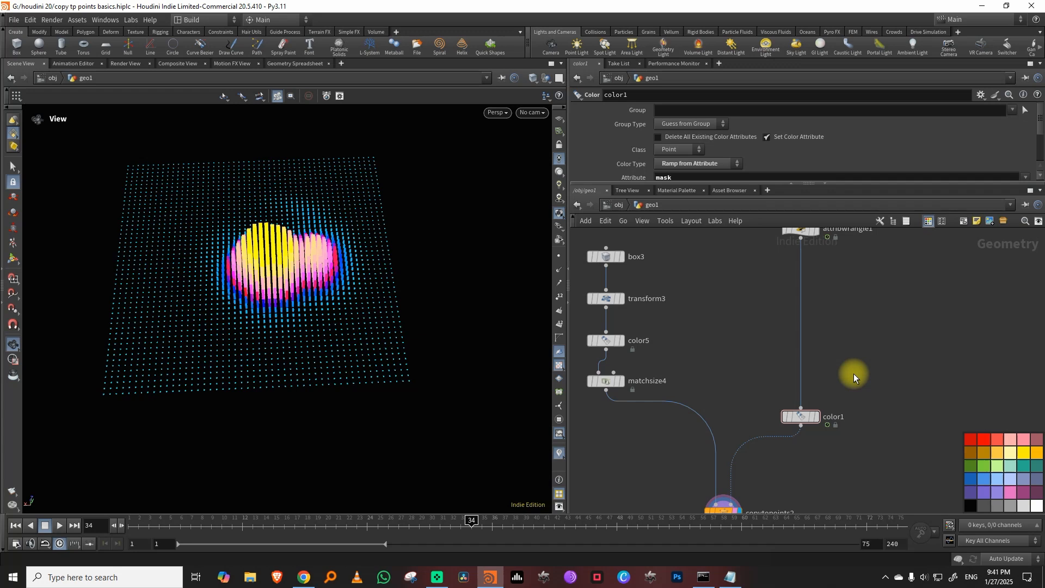
Examine the stretched boxes up close from an angled view, toggling the viewport's wireframe shading
middle_drag(853, 285, 815, 373)
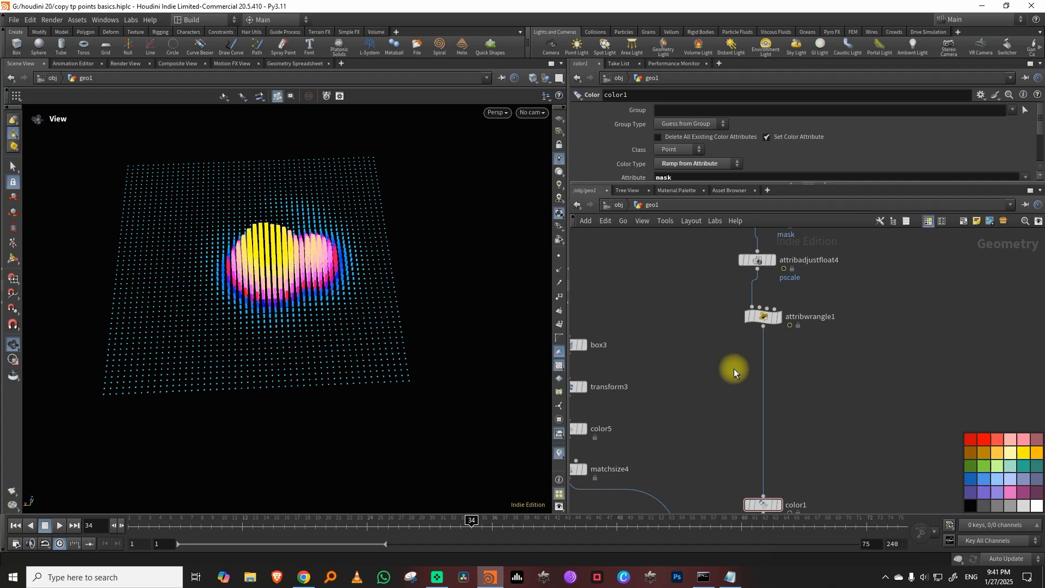
key(space)
right_drag(292, 272, 358, 240)
drag(320, 254, 343, 261)
right_drag(305, 272, 334, 260)
drag(333, 260, 320, 262)
key(w)
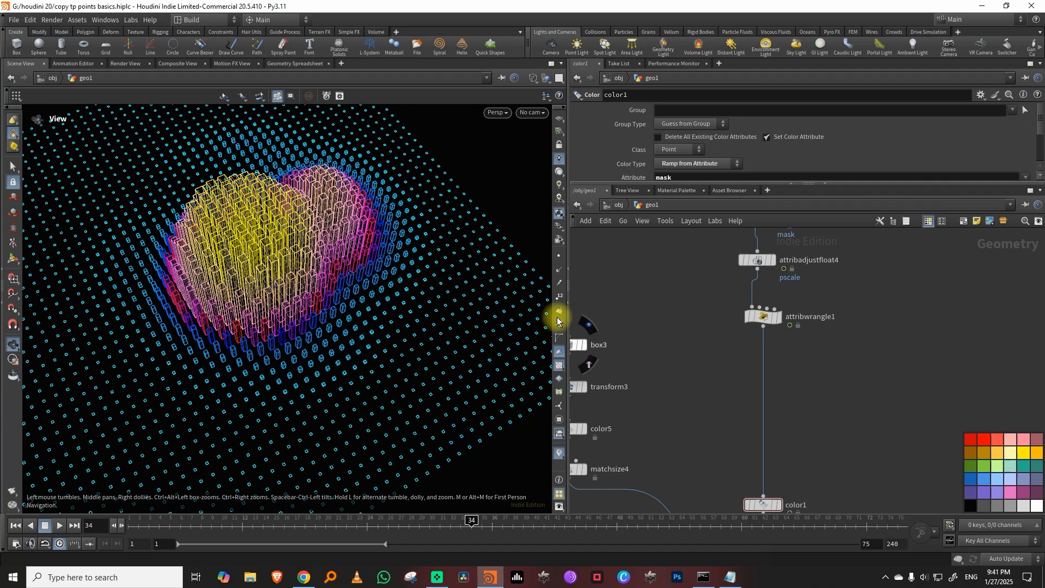
Make room between grid1 and normal2 and add a Mountain node there
middle_drag(612, 378, 628, 345)
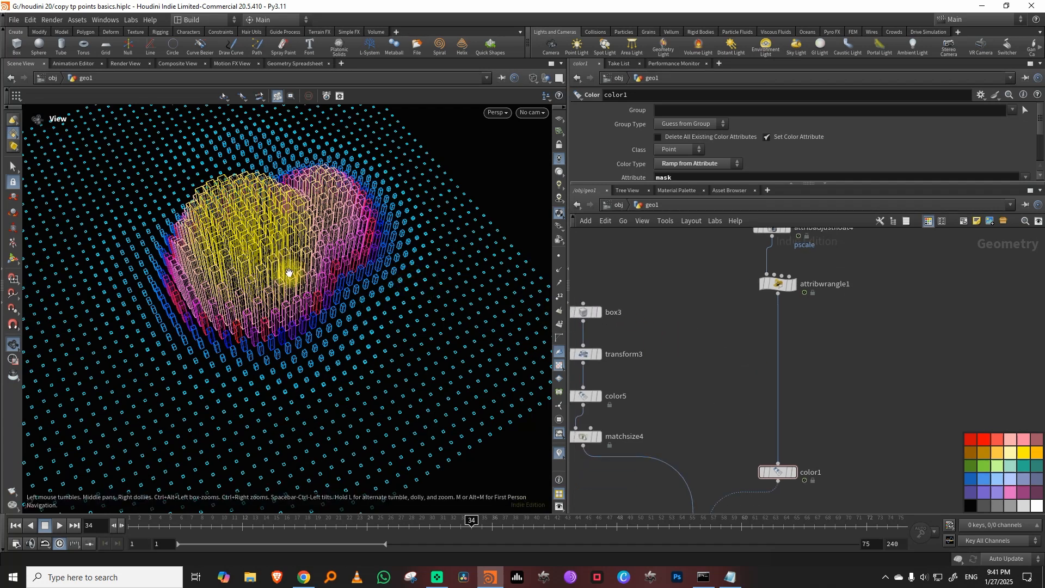
middle_drag(746, 338, 681, 413)
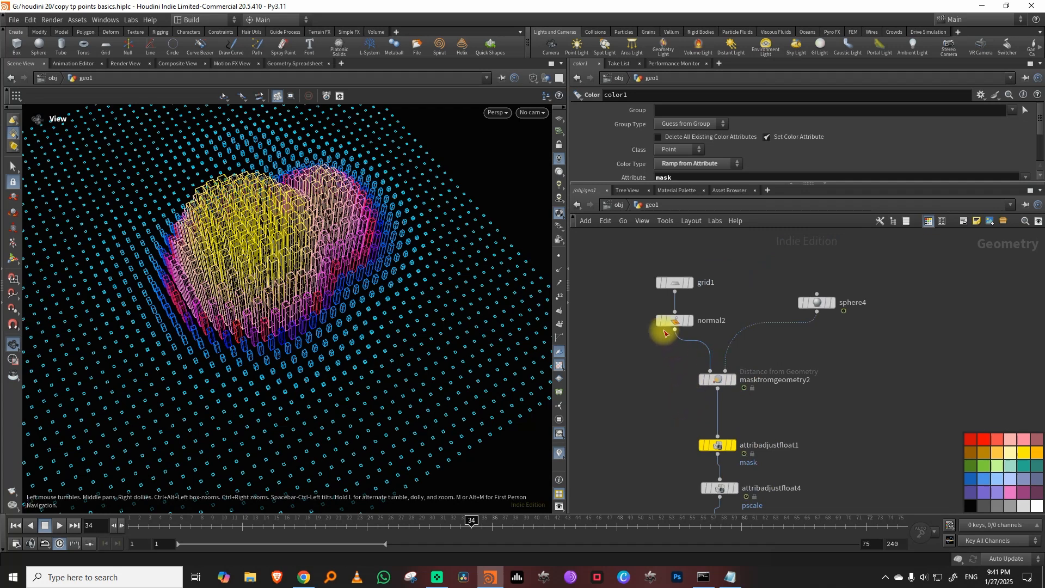
middle_drag(663, 366, 675, 390)
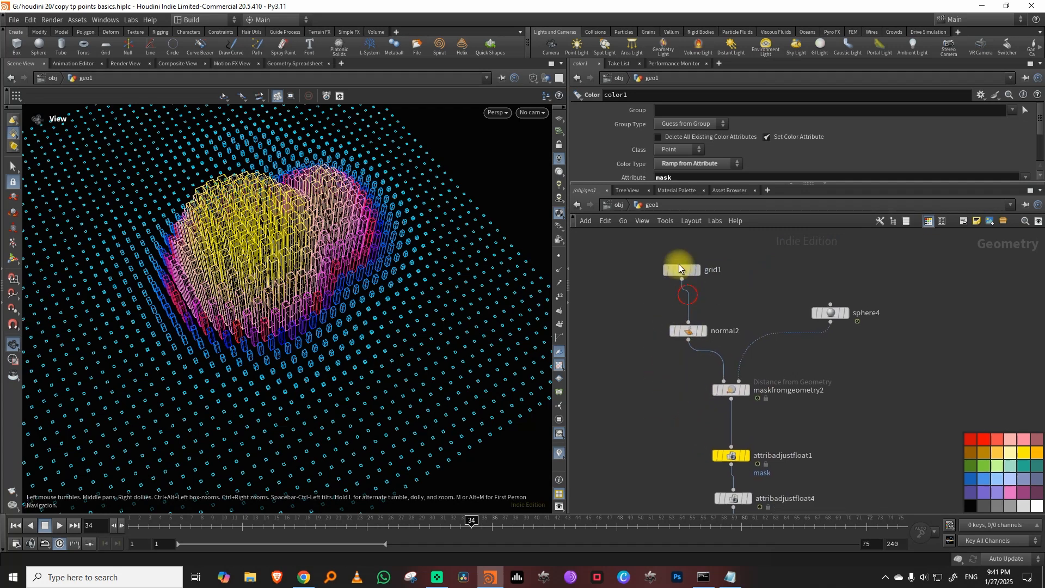
key(Tab)
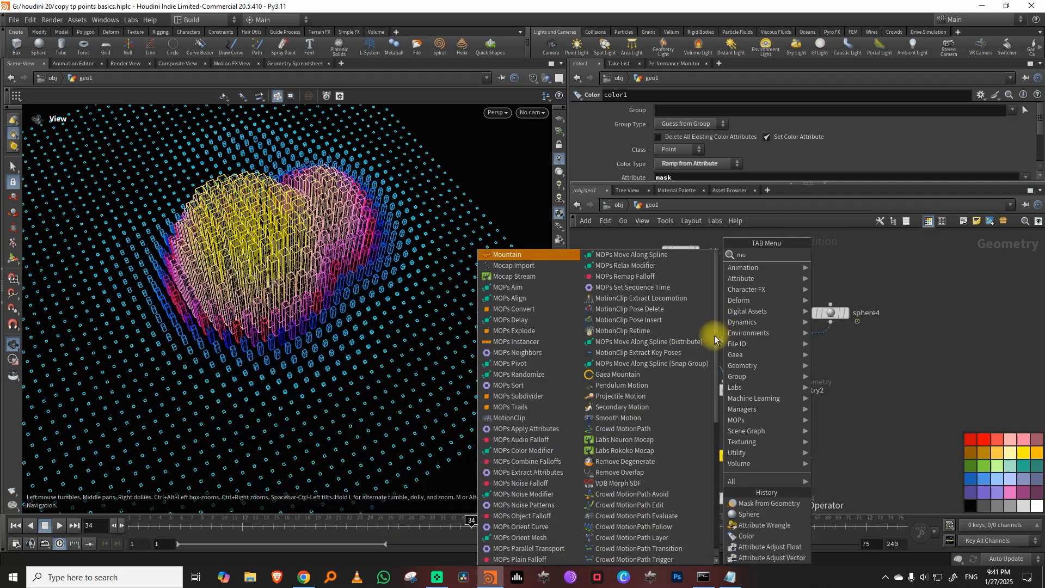
text(moun)
click(835, 256)
click(666, 294)
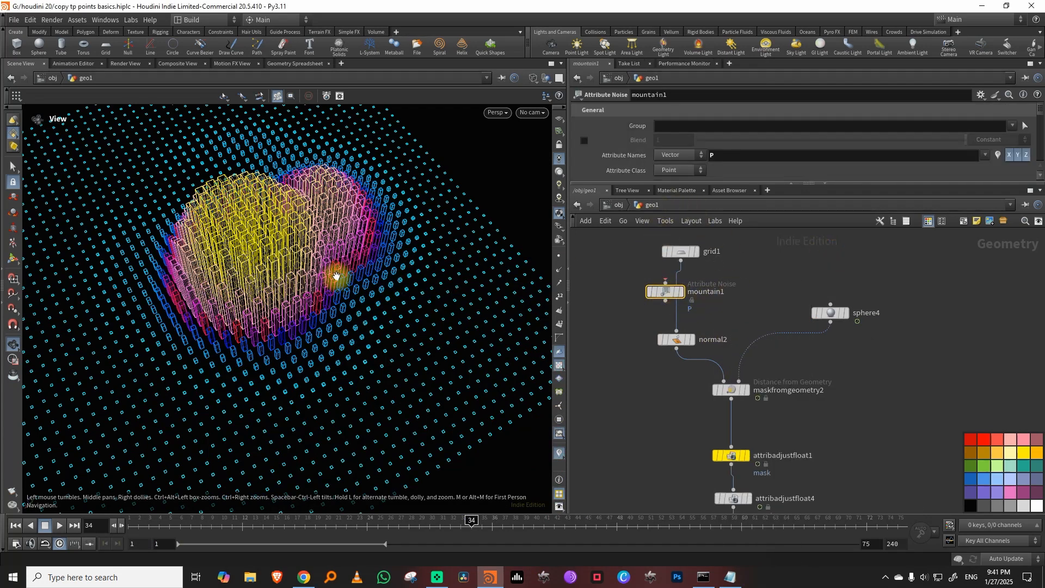
Insert mountain1 into the connection between grid1 and normal2, and view the displaced boxes from a low angle
key(space)
drag(306, 285, 329, 269)
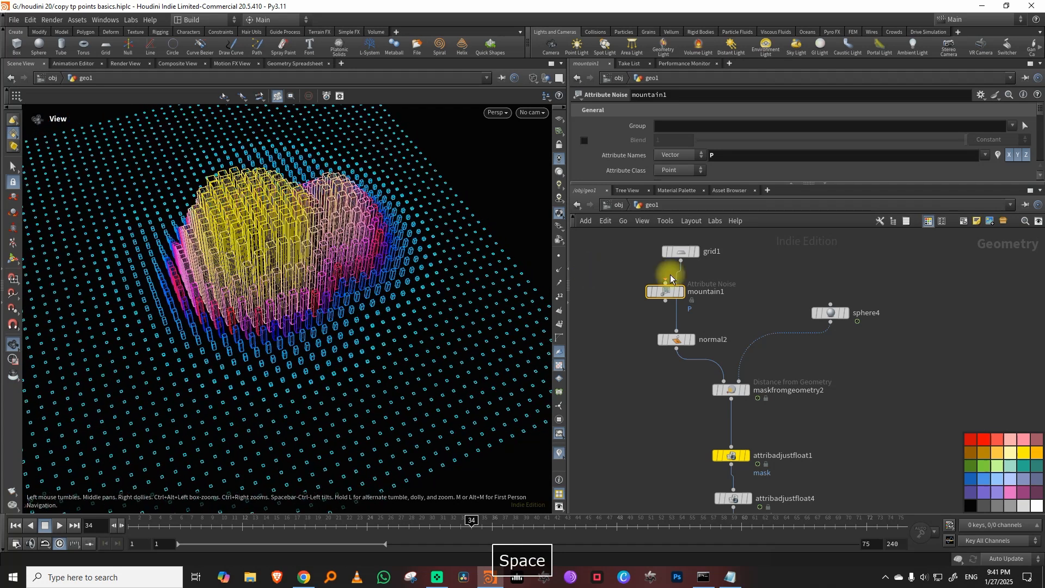
drag(666, 294, 676, 305)
key(space)
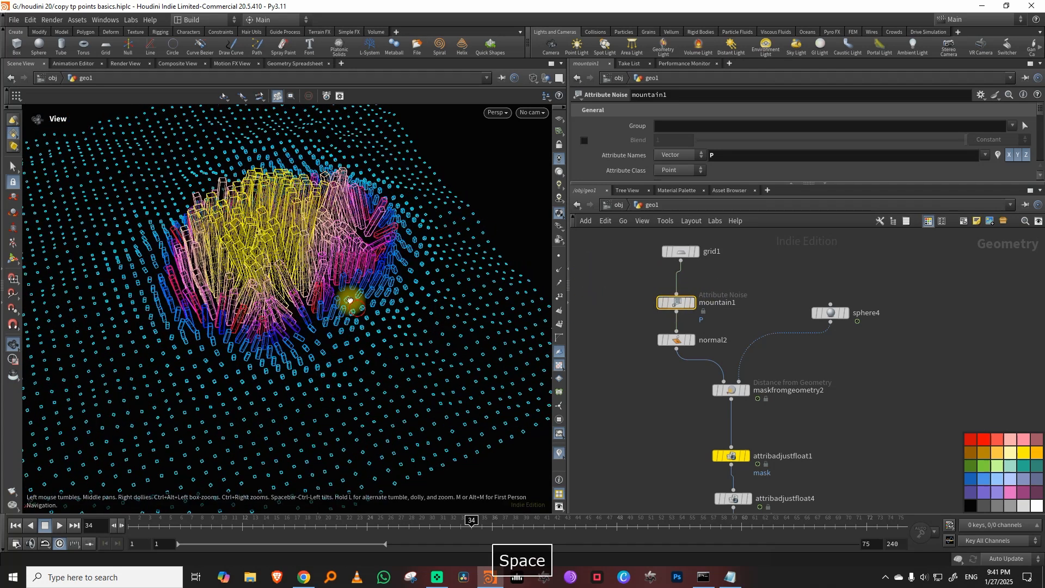
drag(350, 298, 303, 267)
middle_drag(770, 282, 748, 357)
key(space)
drag(381, 352, 374, 334)
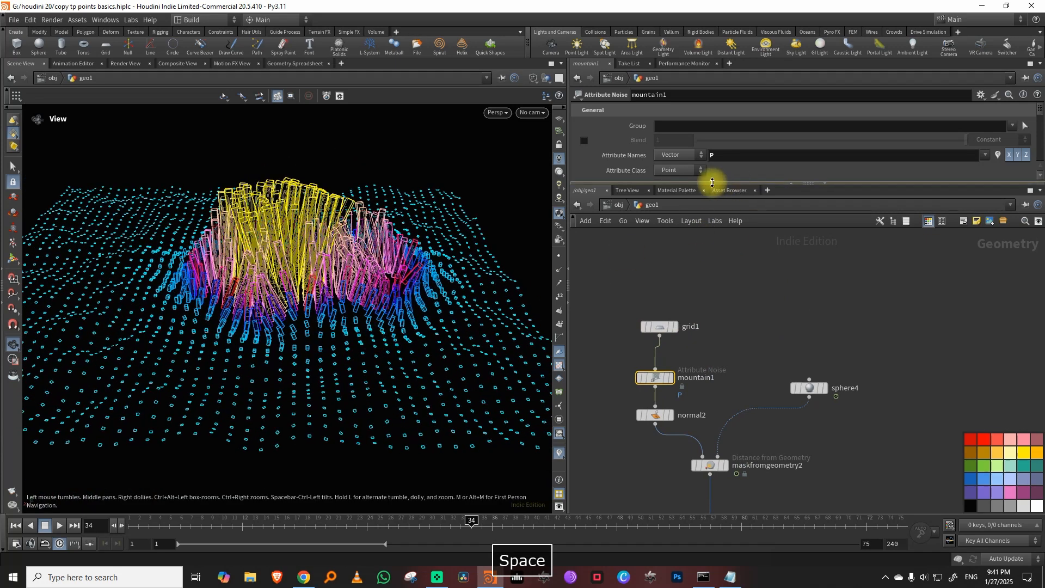
Enlarge mountain1's parameter area and set its noise Element Size to 1.9
drag(704, 184, 701, 331)
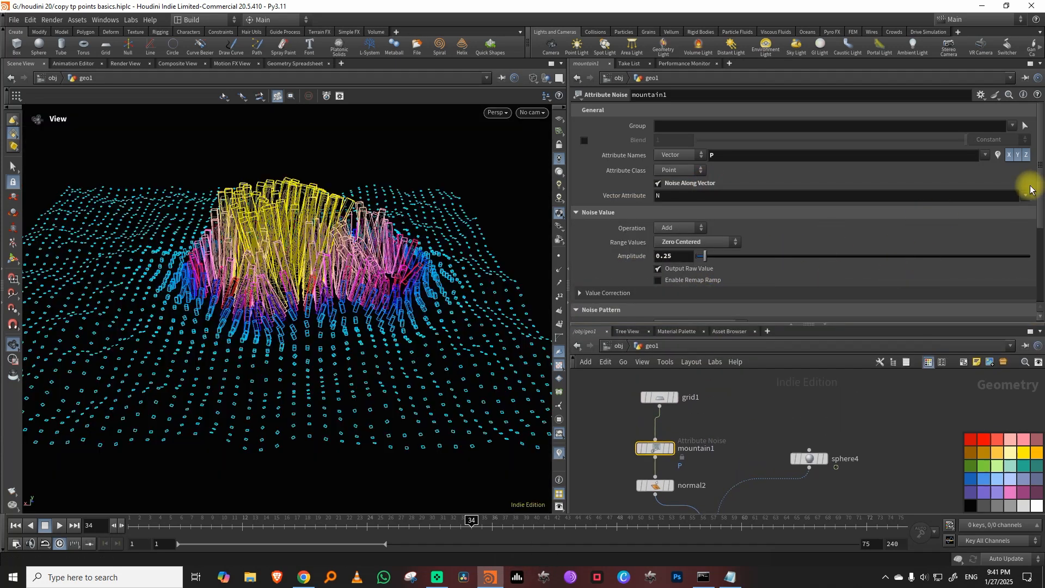
scroll(1035, 233, down, 5)
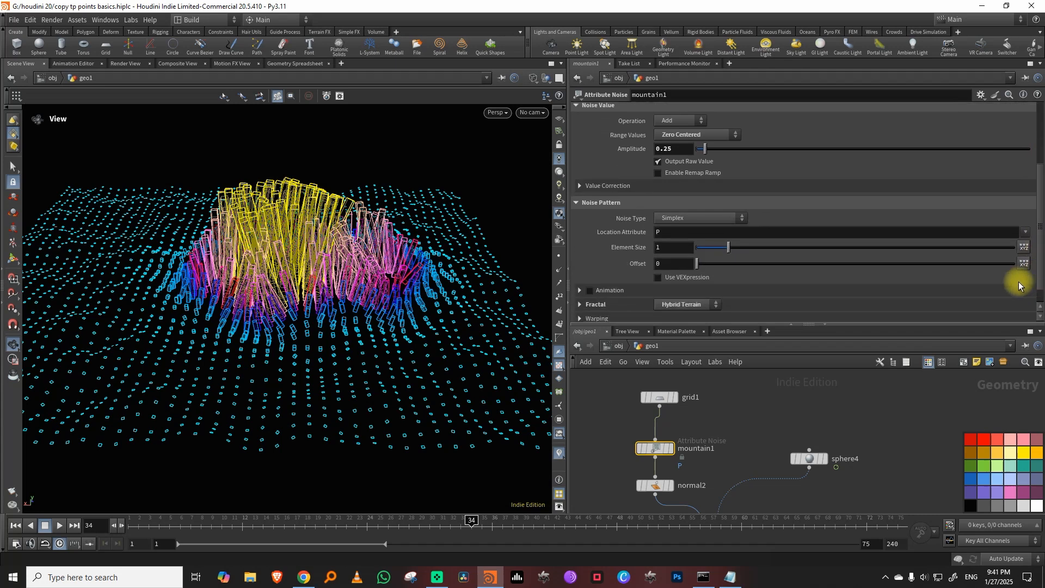
drag(786, 247, 757, 253)
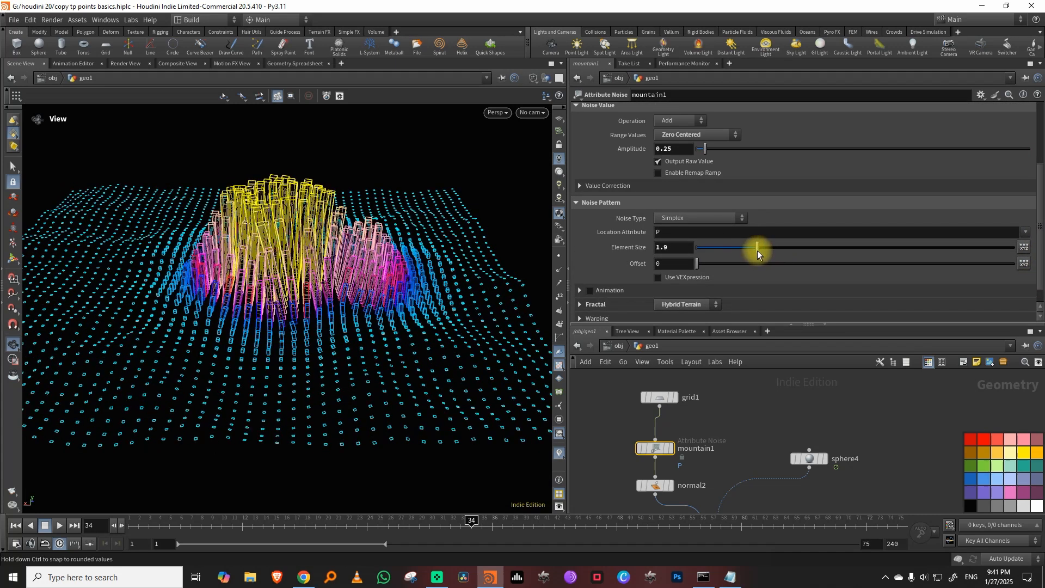
Expand mountain1's Fractal settings, set Roughness to 0.316, and view the boxes from above
scroll(1038, 220, down, 1)
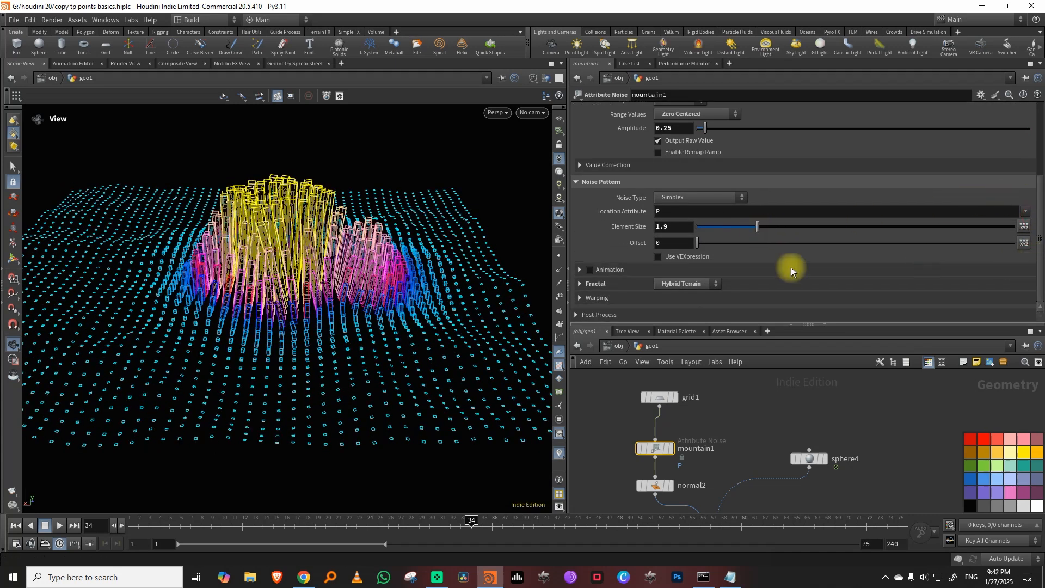
click(580, 284)
scroll(1036, 251, down, 3)
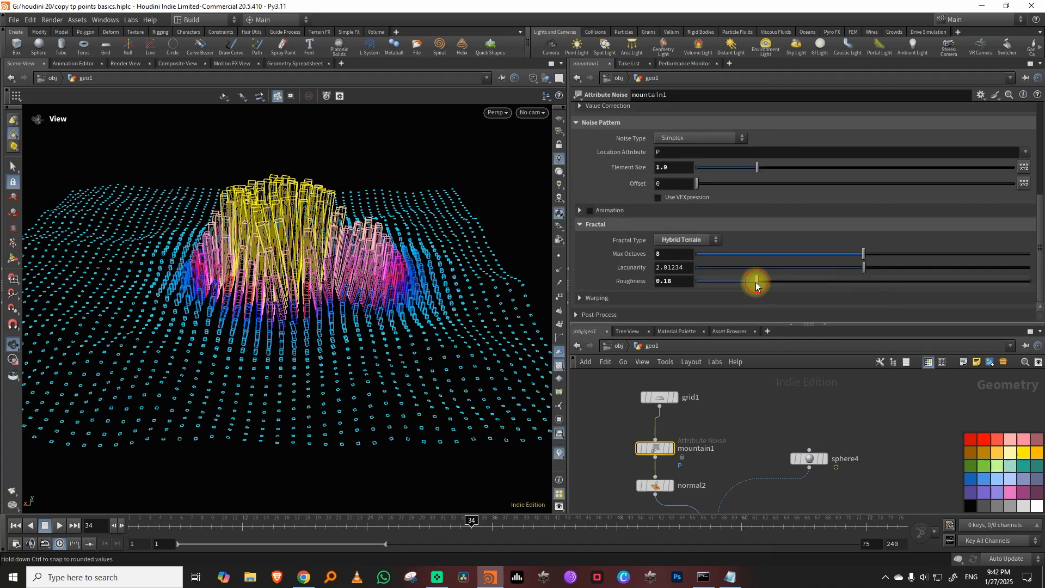
drag(755, 286, 801, 285)
key(space)
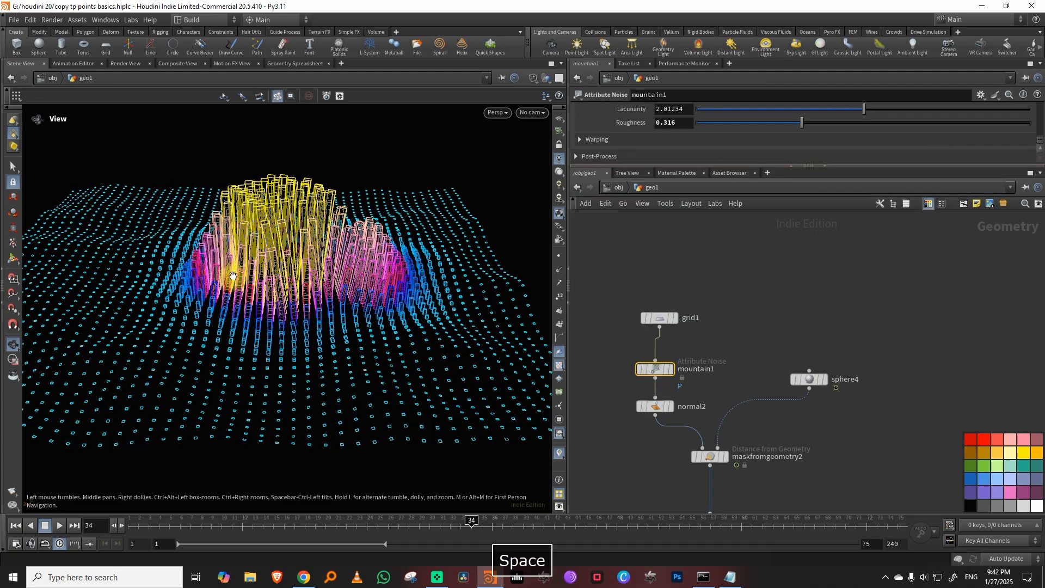
drag(253, 264, 285, 306)
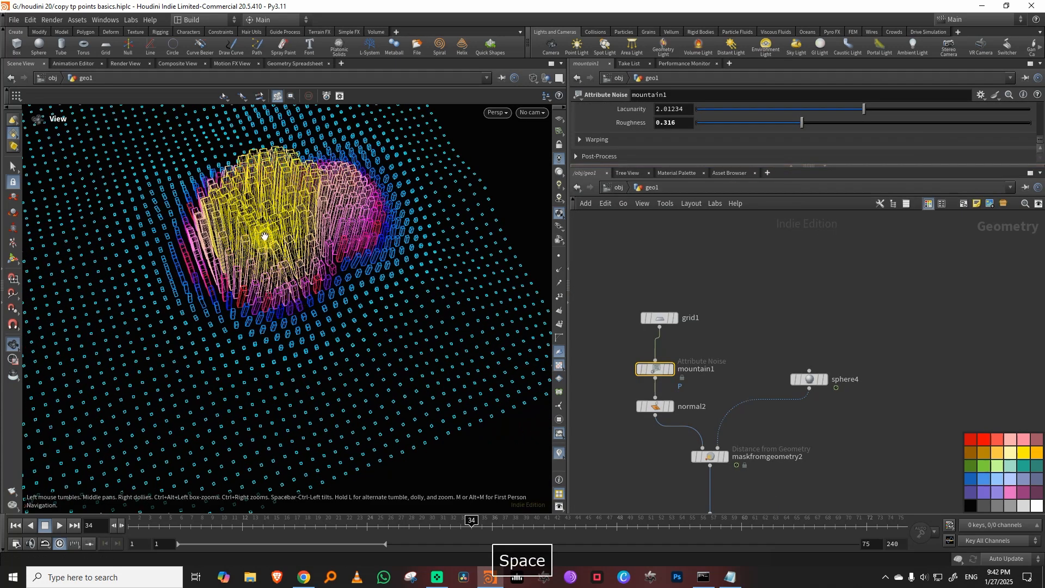
Adjust point 2 of the Remap ramp on maskfromgeometry2 and shrink its parameter area again
middle_drag(811, 453, 812, 417)
drag(780, 391, 684, 430)
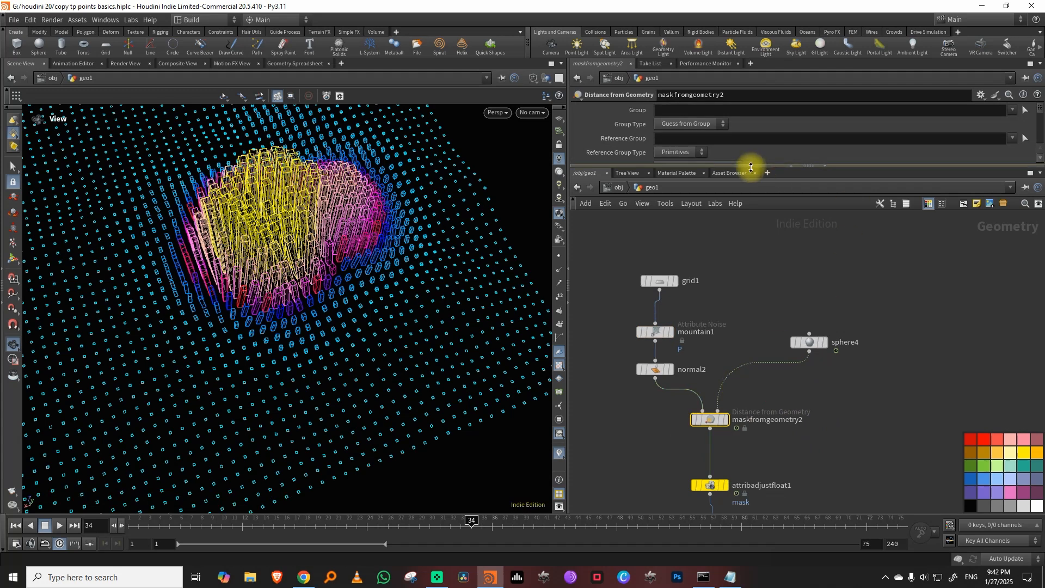
drag(739, 166, 733, 289)
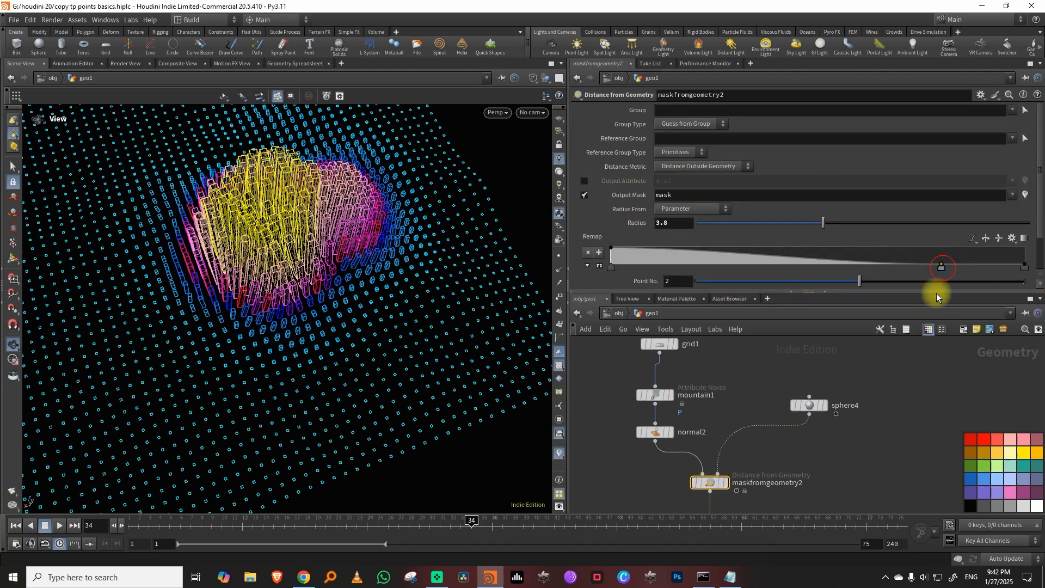
drag(936, 293, 931, 326)
middle_drag(882, 390, 920, 150)
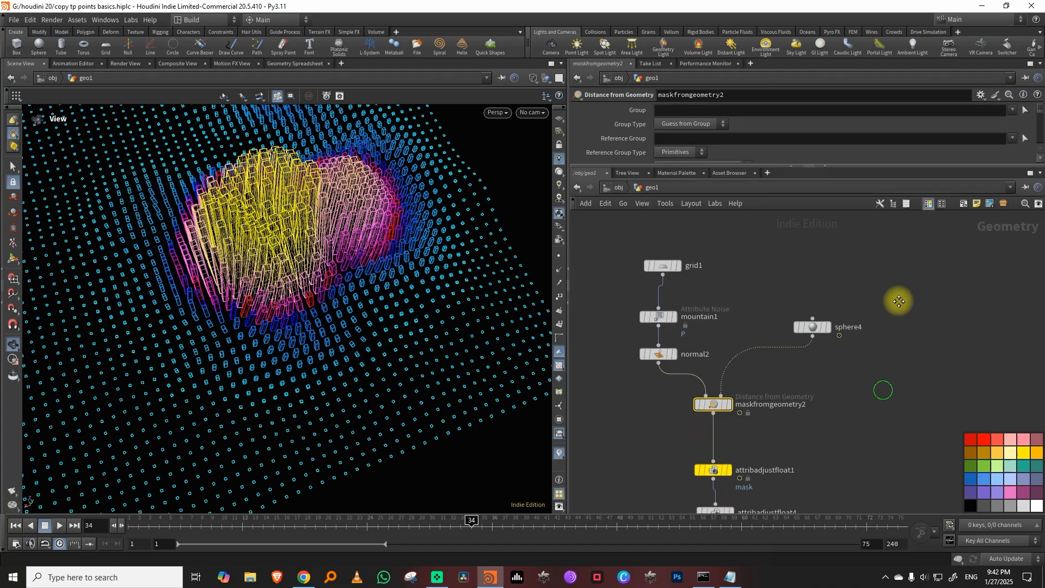
Add a Point VOP node and insert it into the connection between attribwrangle1 and color1
middle_drag(856, 394, 873, 243)
middle_drag(834, 403, 839, 325)
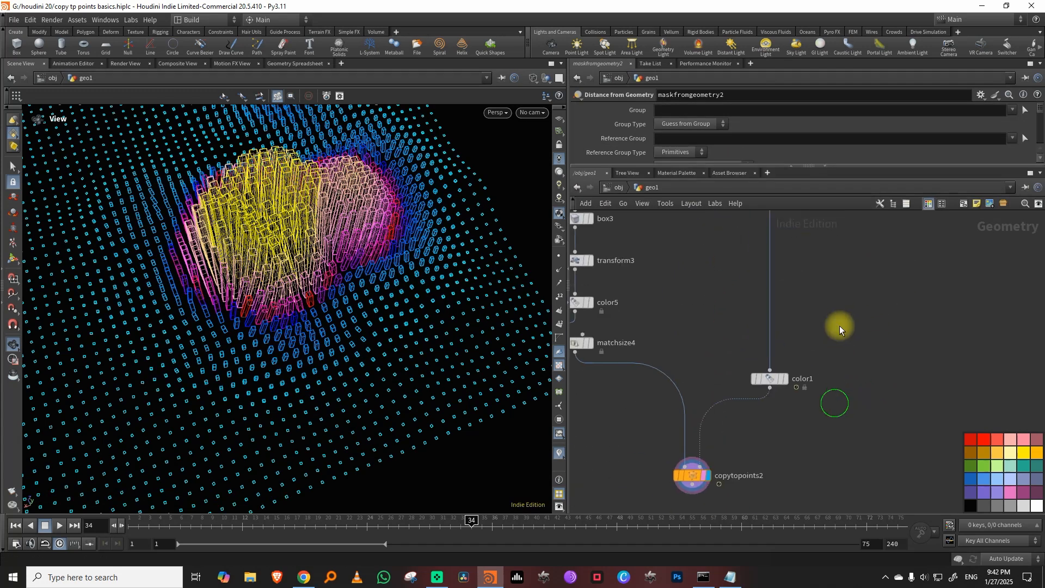
middle_drag(828, 224, 809, 319)
key(Tab)
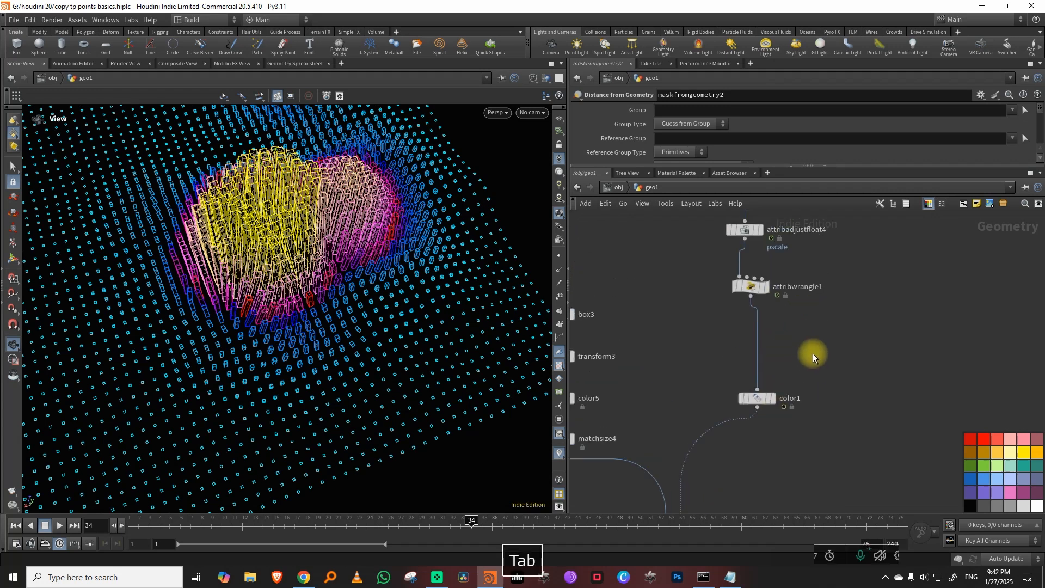
text(pointvop[)
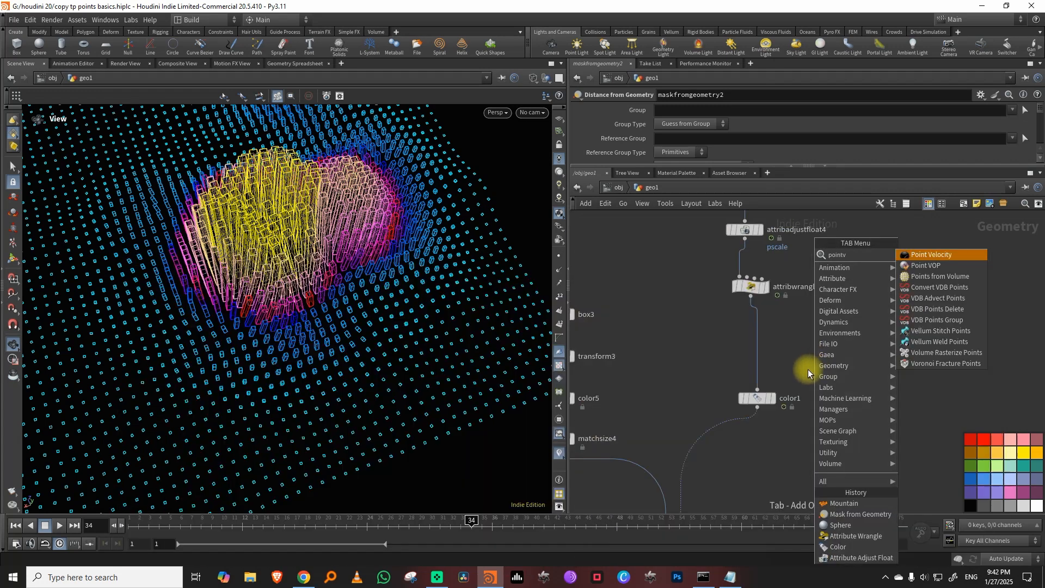
drag(834, 337, 763, 359)
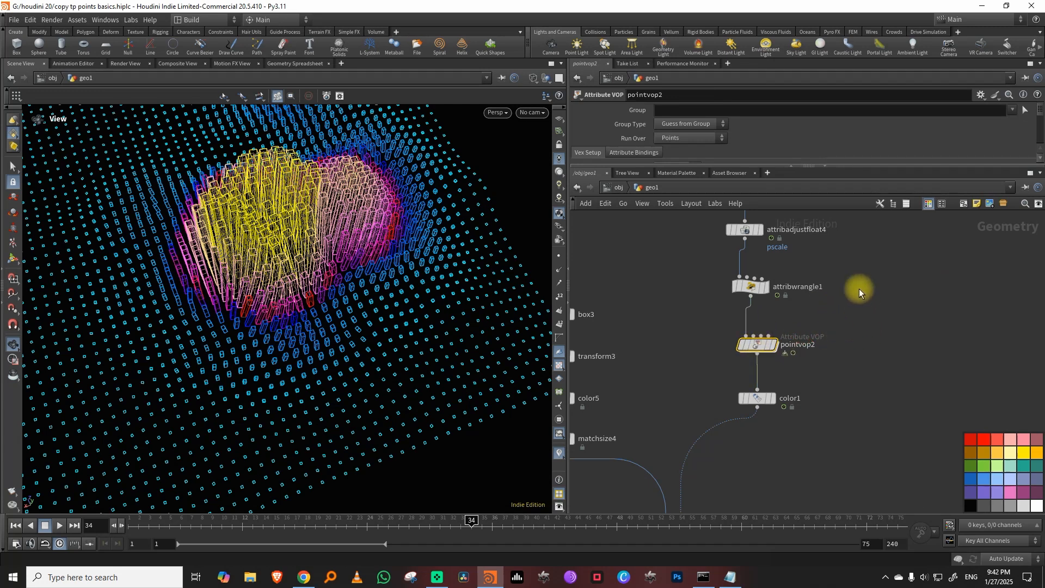
Rename the Point VOP node to ROT and open its inner network
double_click(798, 344)
text(ROT)
key(Return)
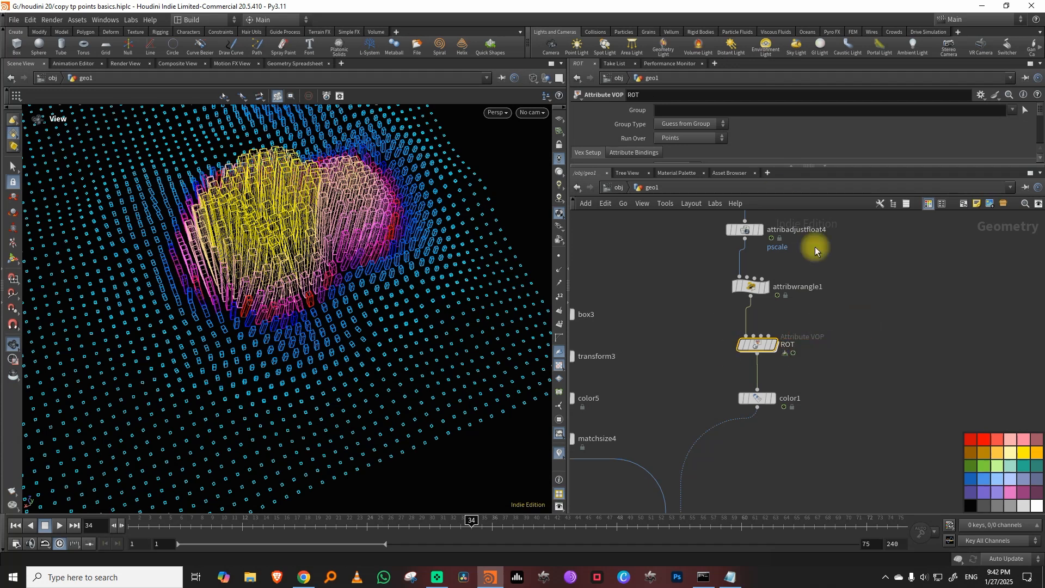
double_click(757, 343)
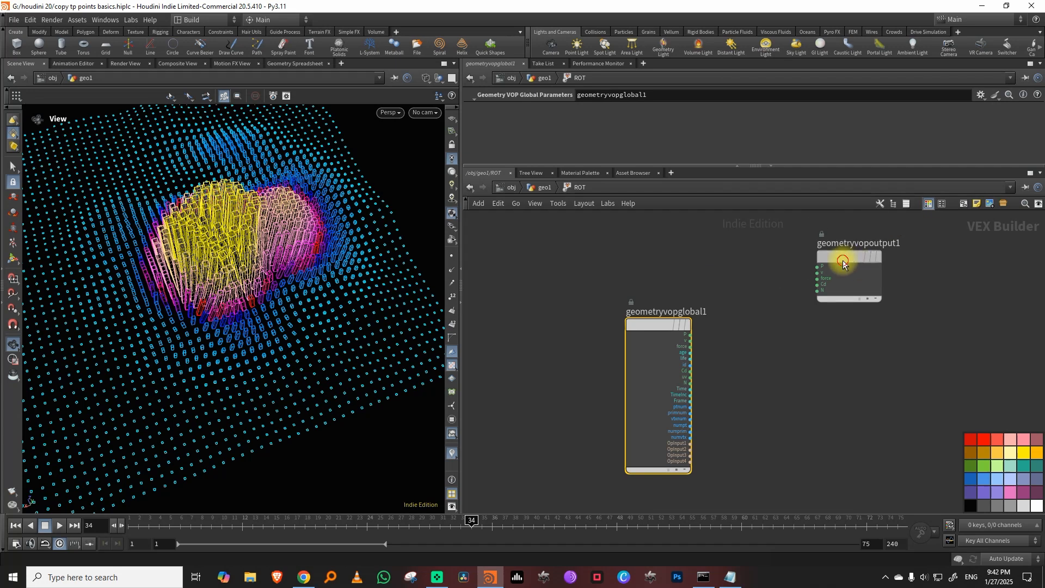
Spread the two default nodes apart and delete only geometryvopoutput1 from the ROT network
drag(842, 259, 897, 296)
drag(672, 325, 594, 320)
drag(664, 293, 913, 354)
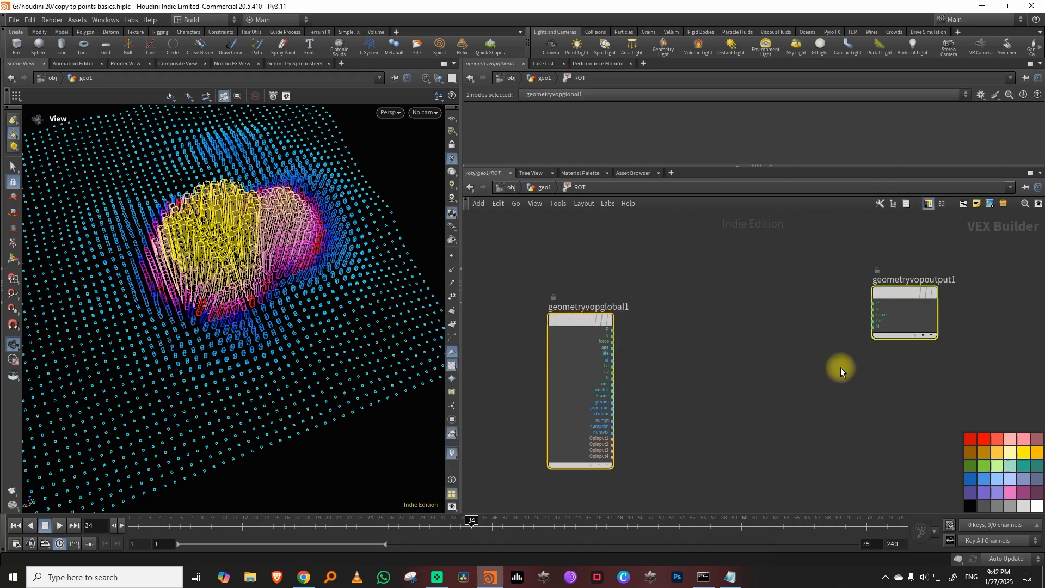
key(Delete)
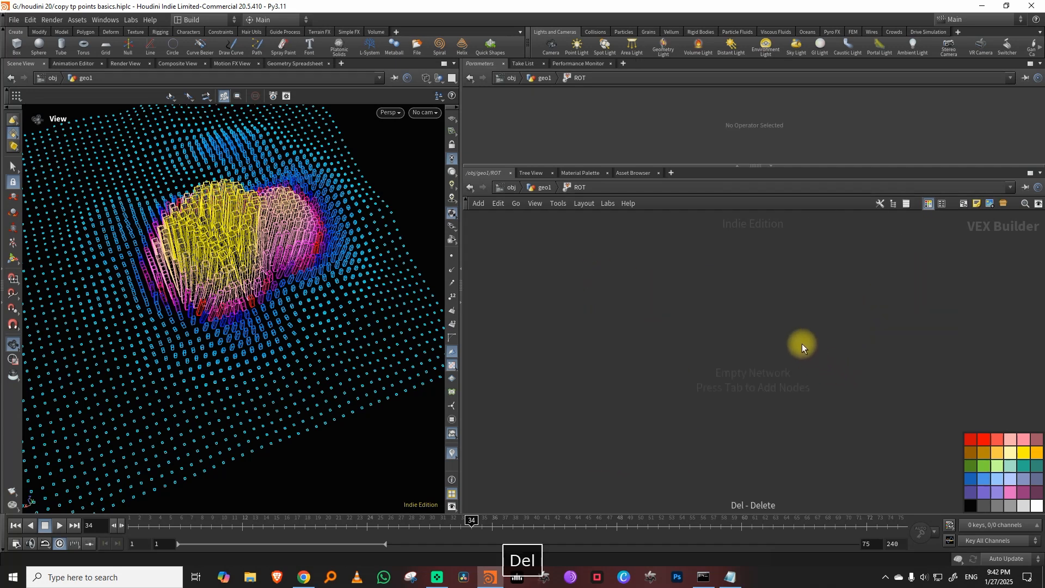
key(ctrl+z)
drag(811, 266, 929, 331)
key(Delete)
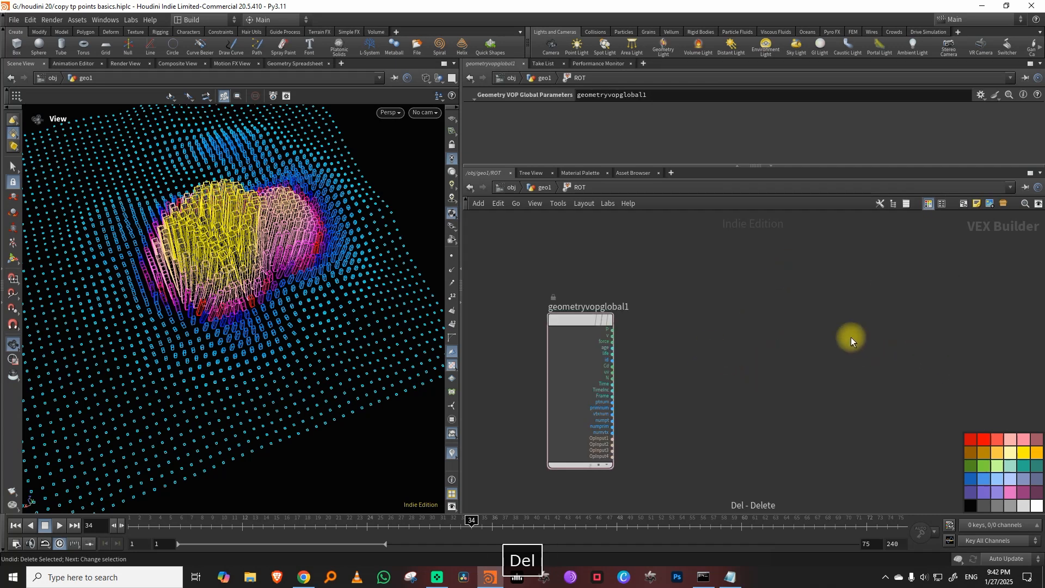
Add a Bind Export node beside geometryvopglobal1
middle_drag(729, 301, 652, 312)
key(Tab)
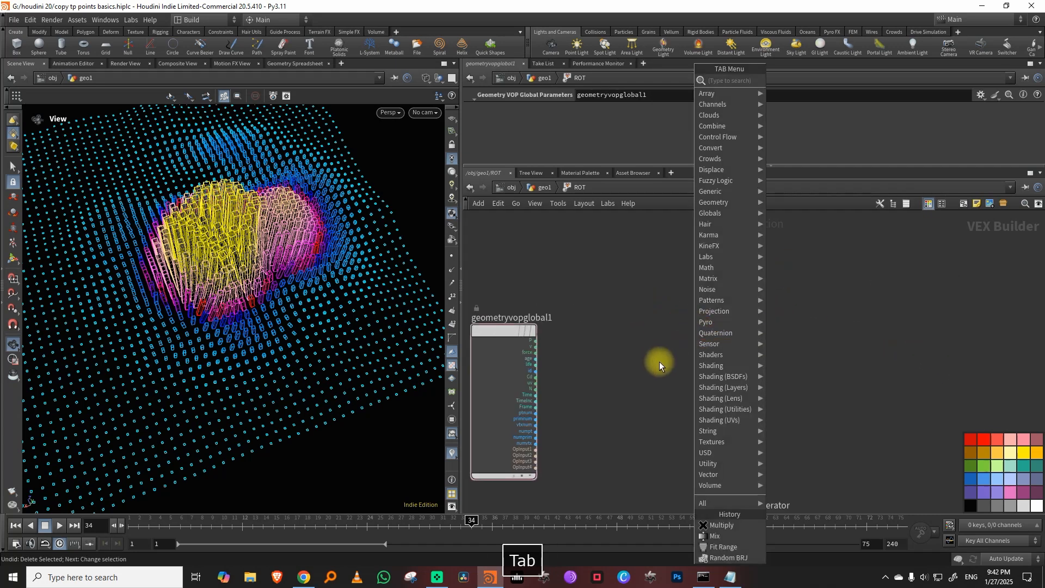
text(bindex)
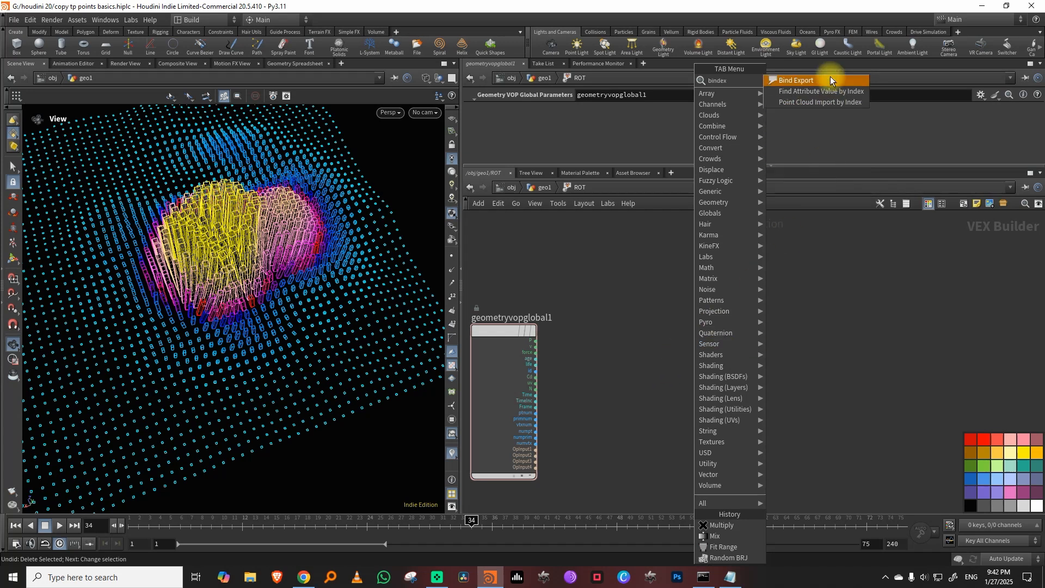
click(831, 78)
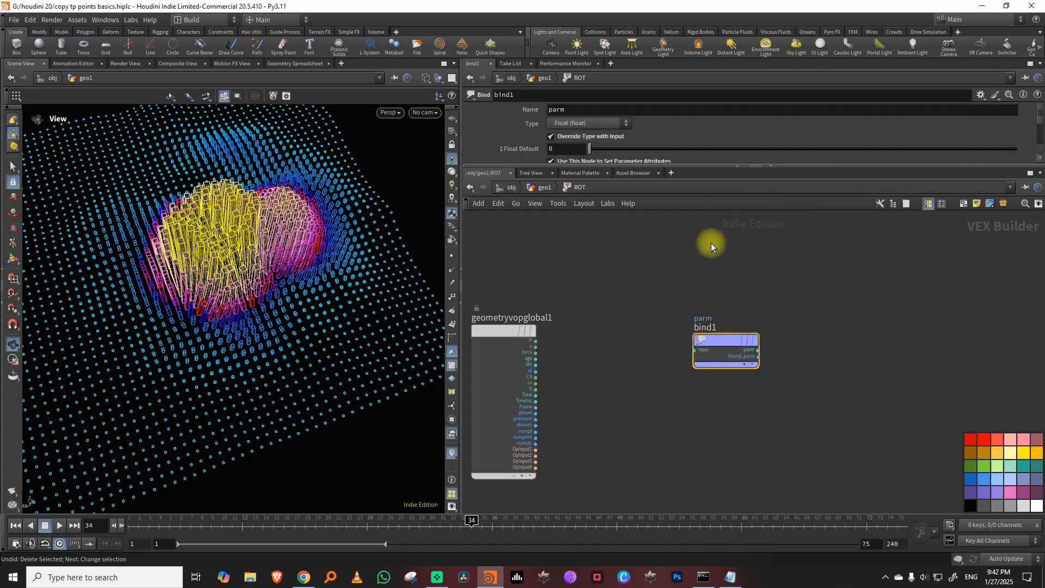
Name the bind1 parameter rot and set its Type to 4 Floats (vector4)
drag(690, 171, 690, 269)
double_click(569, 111)
text(rot)
key(Return)
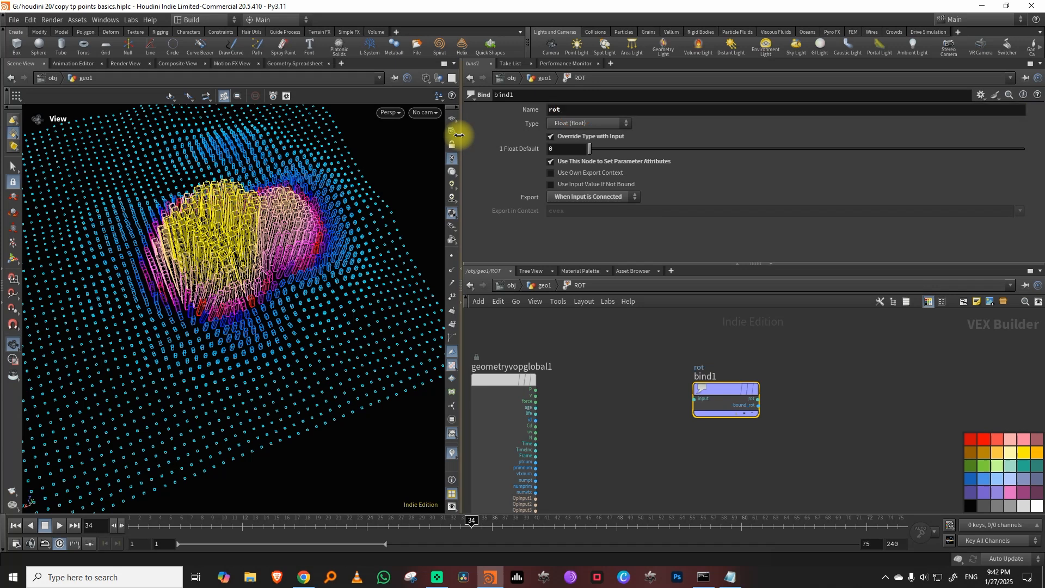
click(608, 123)
click(597, 253)
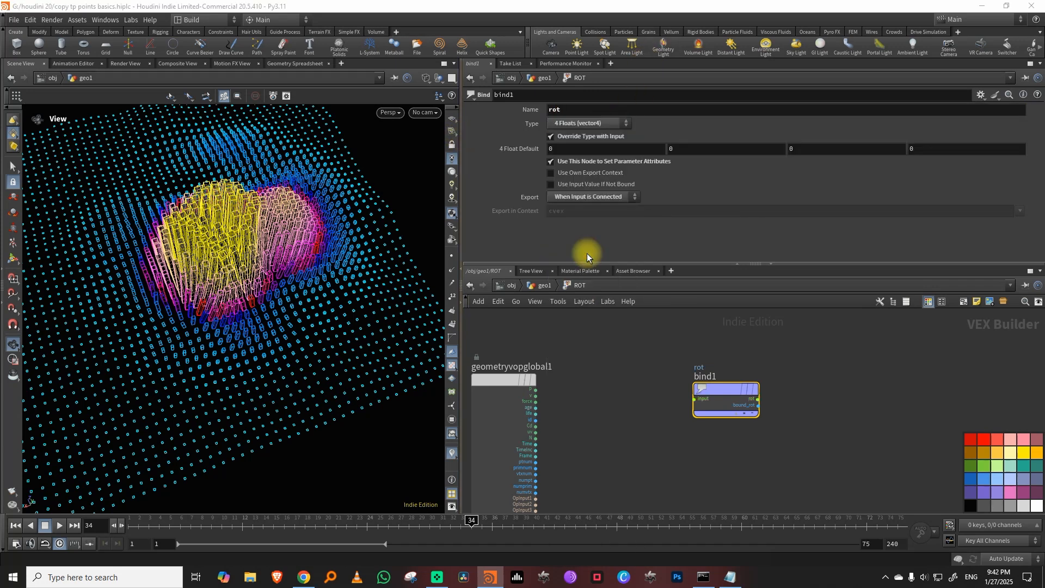
Make room before bind1, add a Quaternion node there and connect its quat output to bind1's input
drag(740, 381, 873, 367)
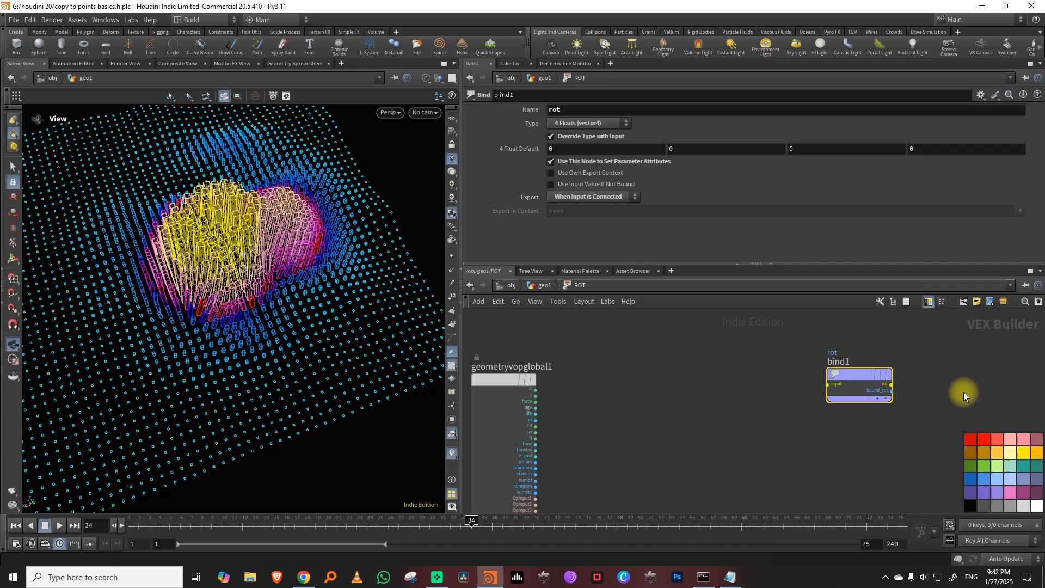
key(c)
drag(688, 264, 690, 216)
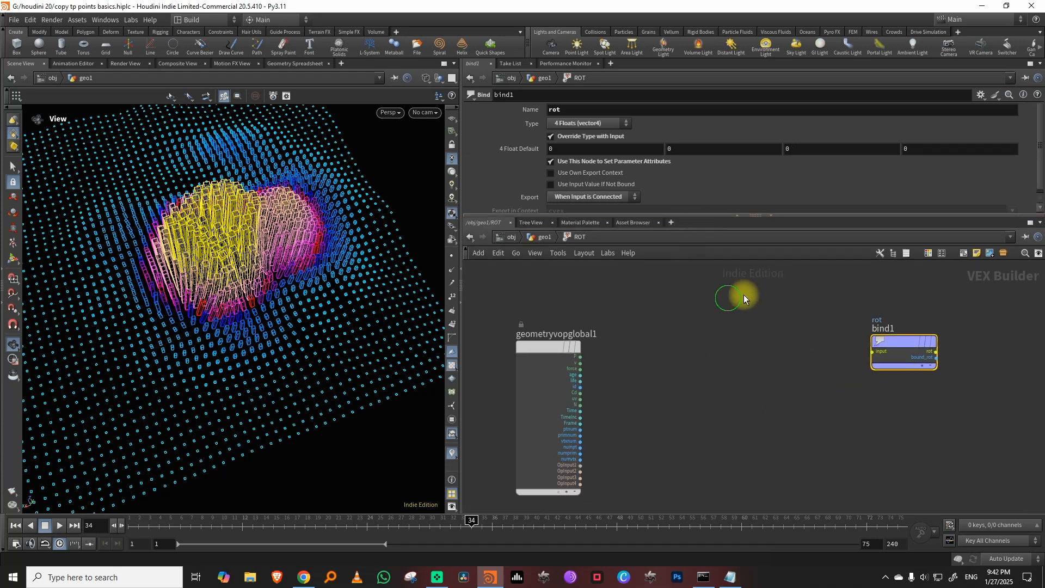
key(Tab)
text(quater)
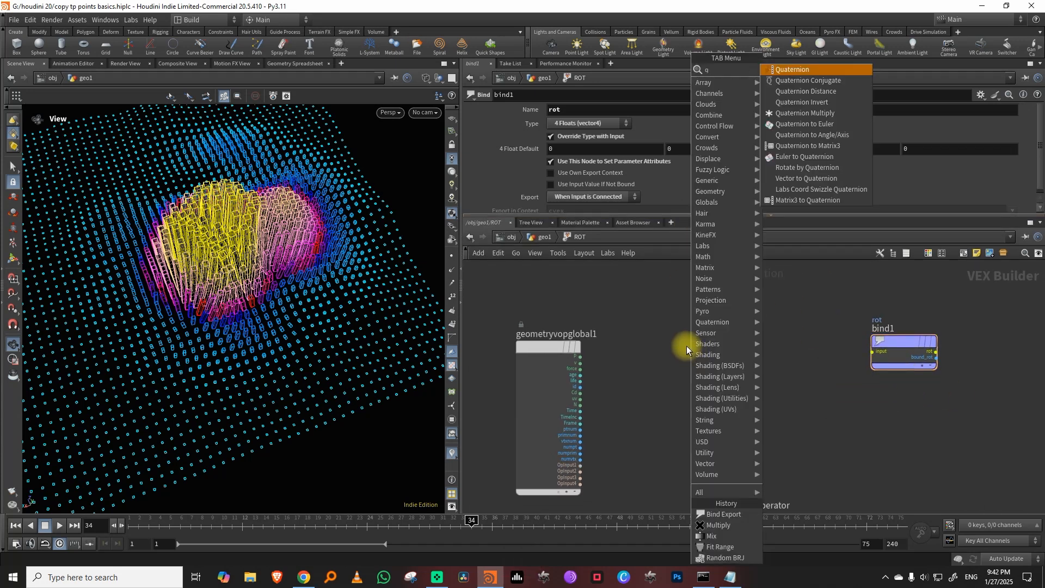
click(794, 69)
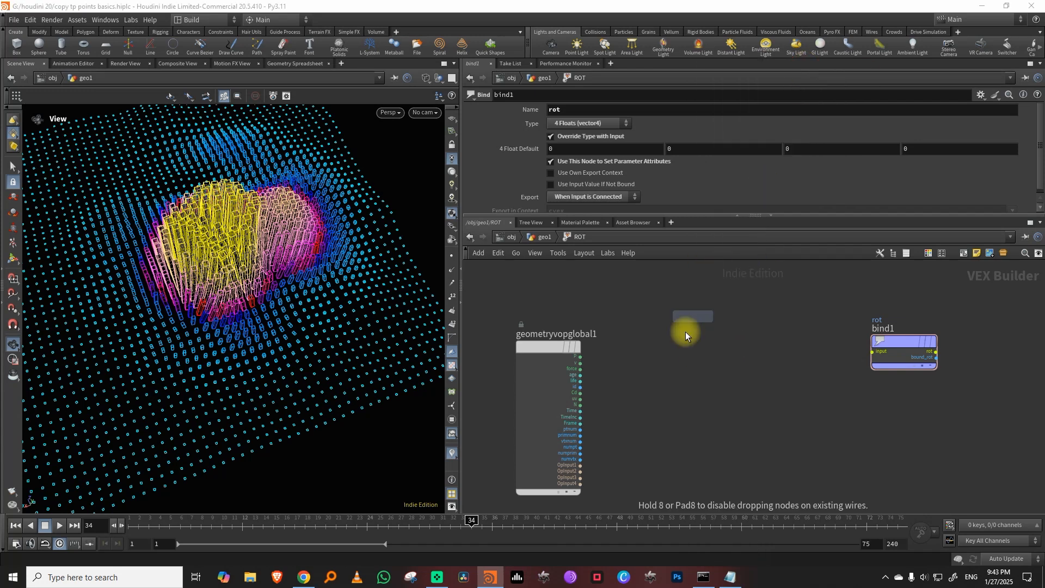
click(738, 329)
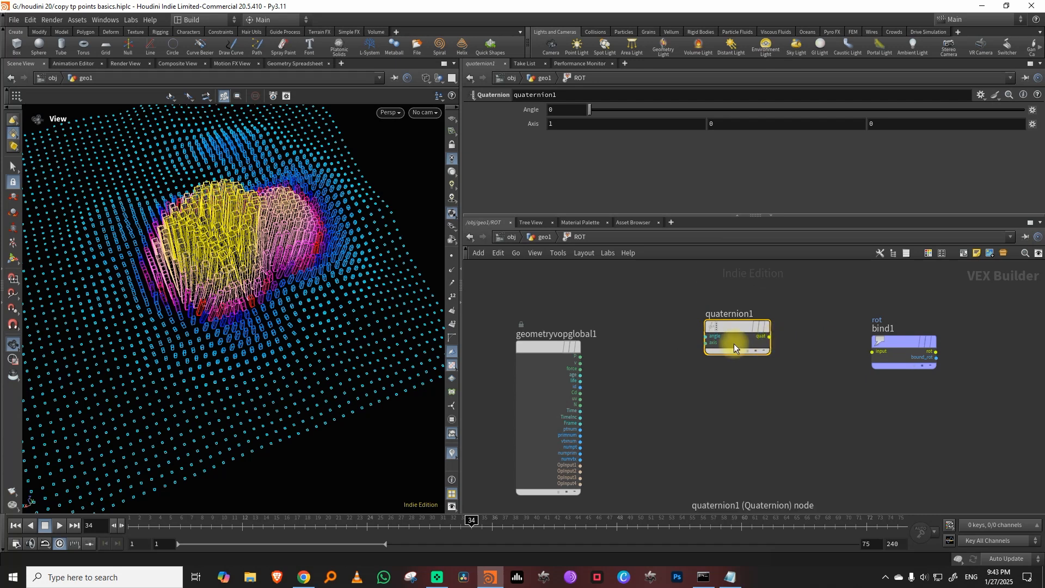
drag(769, 337, 872, 352)
Try rotating the boxes about the Y axis by setting quaternion1's Axis to 0, 1, 0 and varying its Angle
drag(635, 112, 569, 123)
drag(721, 123, 663, 129)
text(1)
key(Return)
click(578, 124)
text(0)
key(Return)
drag(598, 107, 550, 114)
Try rotating the boxes about the Z axis by setting quaternion1's Axis to 0, 0, 1 and varying its Angle
click(880, 124)
text(1)
key(Return)
click(733, 123)
text(0)
key(Return)
drag(631, 112, 503, 140)
Restore quaternion1's Axis to 1, 0, 0
click(876, 124)
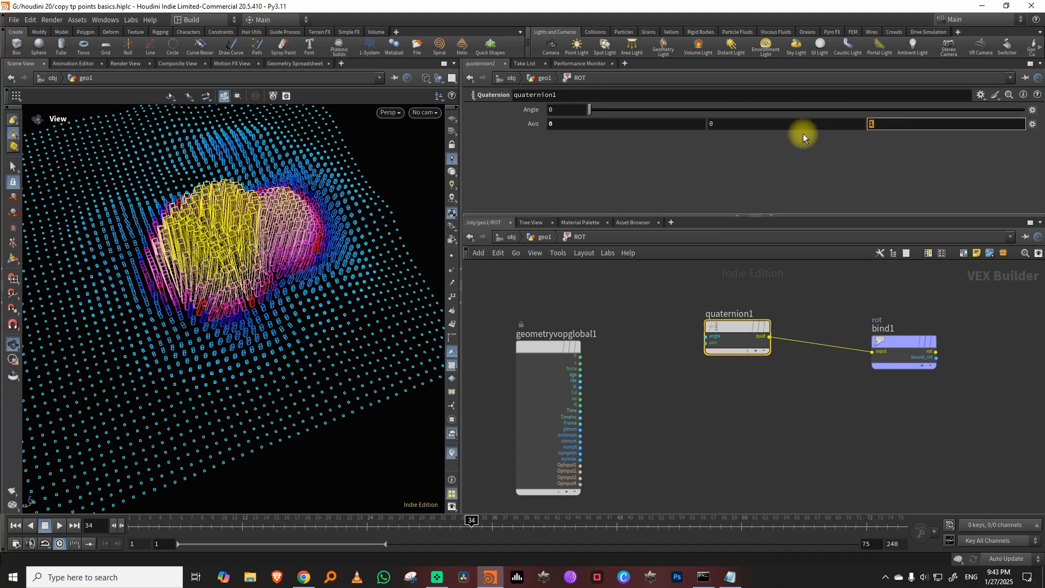
click(574, 124)
key(Return)
click(872, 124)
text(0)
key(Return)
Connect the N output of geometryvopglobal1 to quaternion1's axis input
click(648, 325)
middle_drag(615, 379, 600, 368)
click(564, 394)
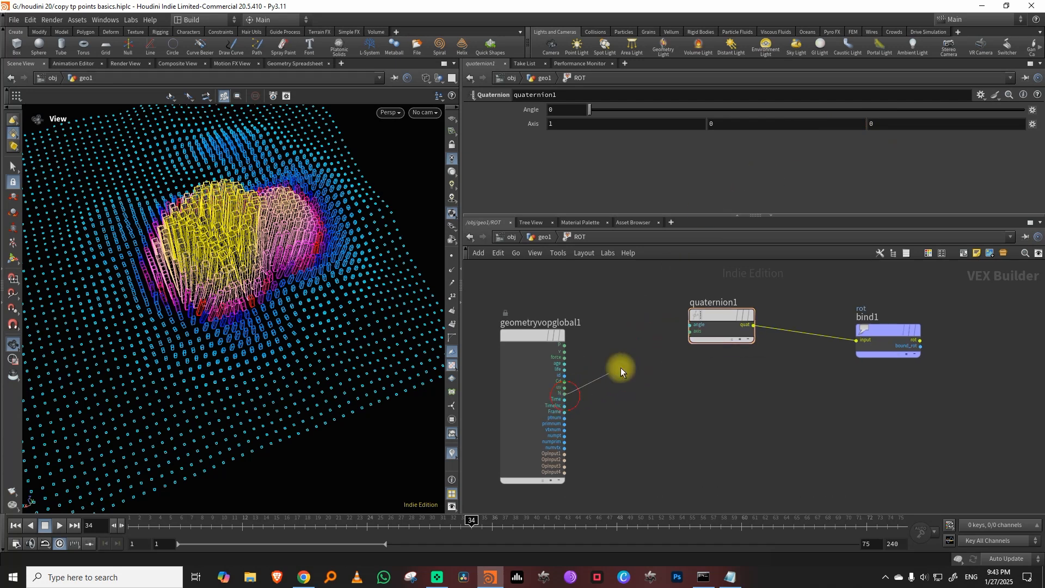
click(690, 331)
Check the rotation about the normals up close by varying quaternion1's Angle slightly and returning it to 0
mouse_move(590, 110)
mouse_down()
mouse_move(873, 107)
mouse_move(592, 110)
mouse_up()
right_drag(230, 242, 312, 182)
middle_drag(283, 201, 298, 225)
mouse_move(591, 110)
mouse_down()
mouse_move(959, 95)
mouse_move(539, 114)
mouse_move(808, 106)
mouse_move(585, 112)
mouse_up()
Move geometryvopglobal1 and quaternion1 apart to leave room for nodes between them
middle_drag(556, 326, 649, 324)
drag(622, 336, 524, 340)
click(642, 313)
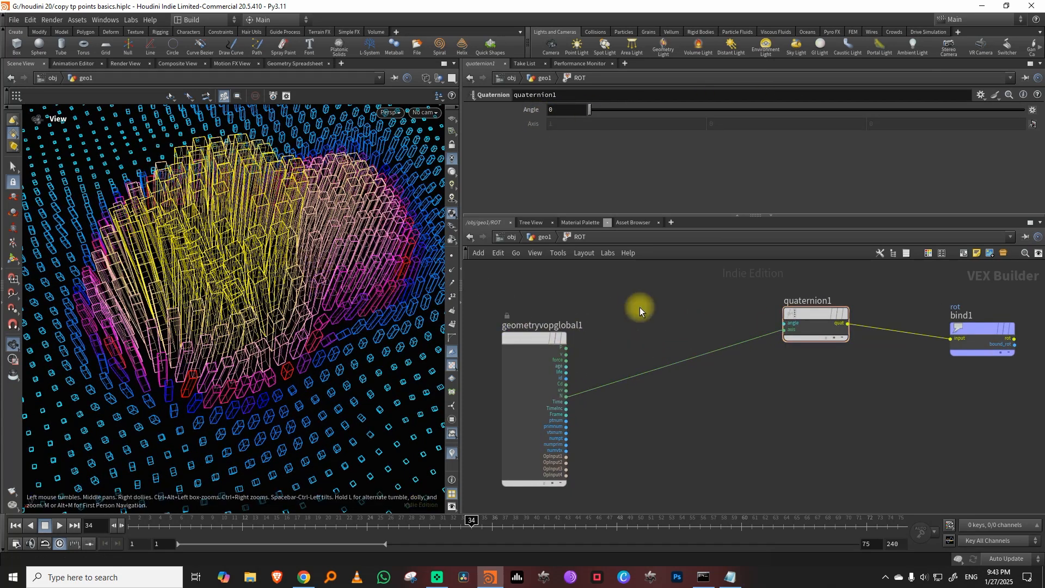
drag(566, 334, 531, 322)
drag(821, 313, 810, 366)
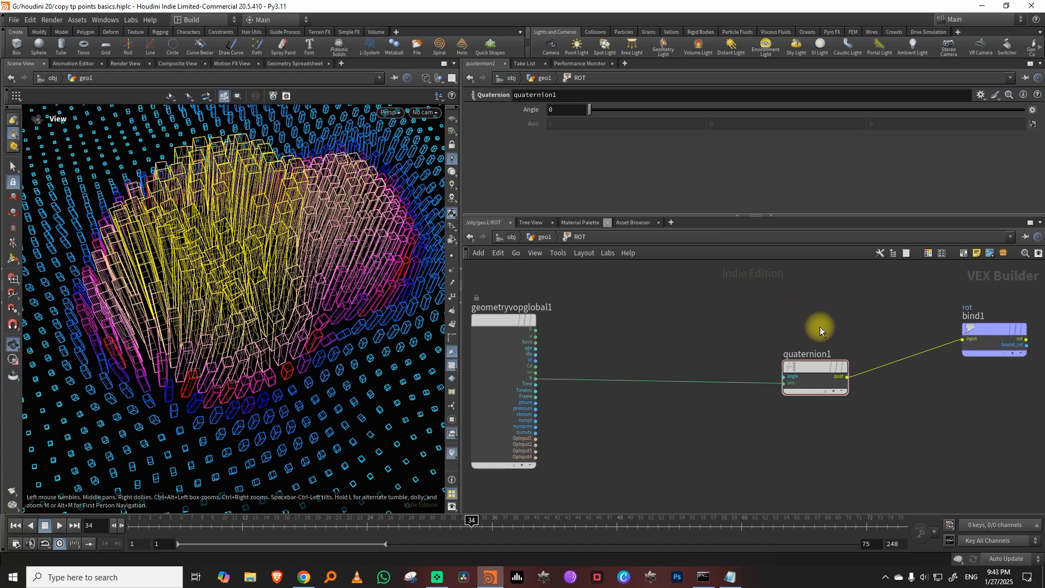
mouse_move(797, 378)
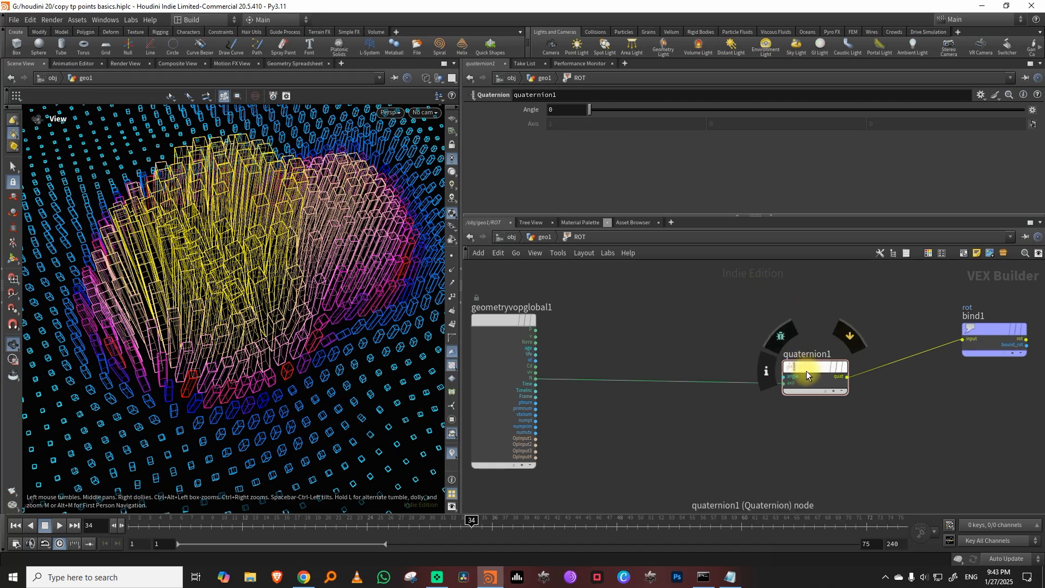
Test quaternion1's Angle at 0.471 and 1, and return it to 0
drag(590, 109, 793, 108)
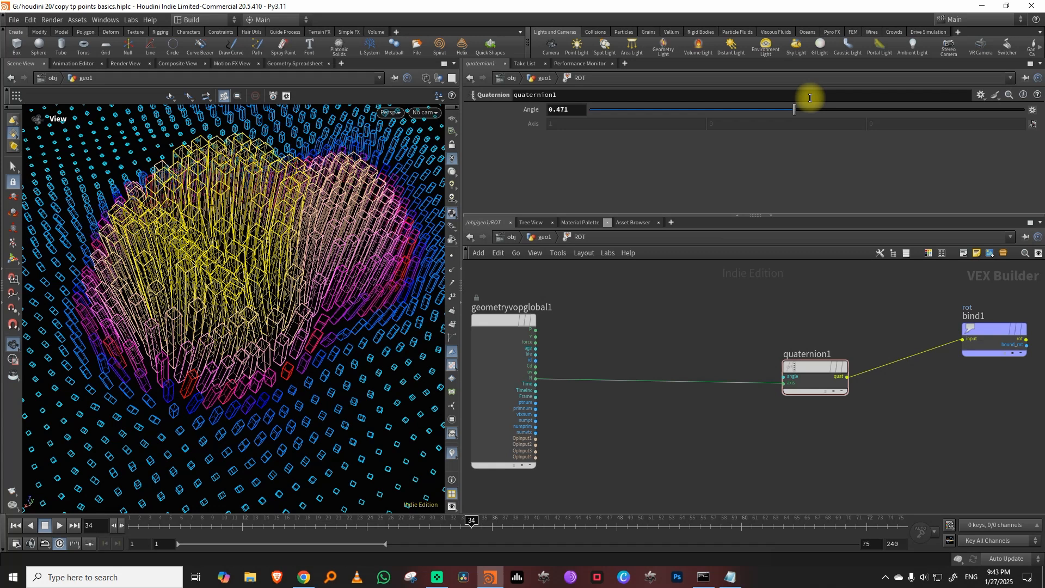
drag(802, 113, 1034, 112)
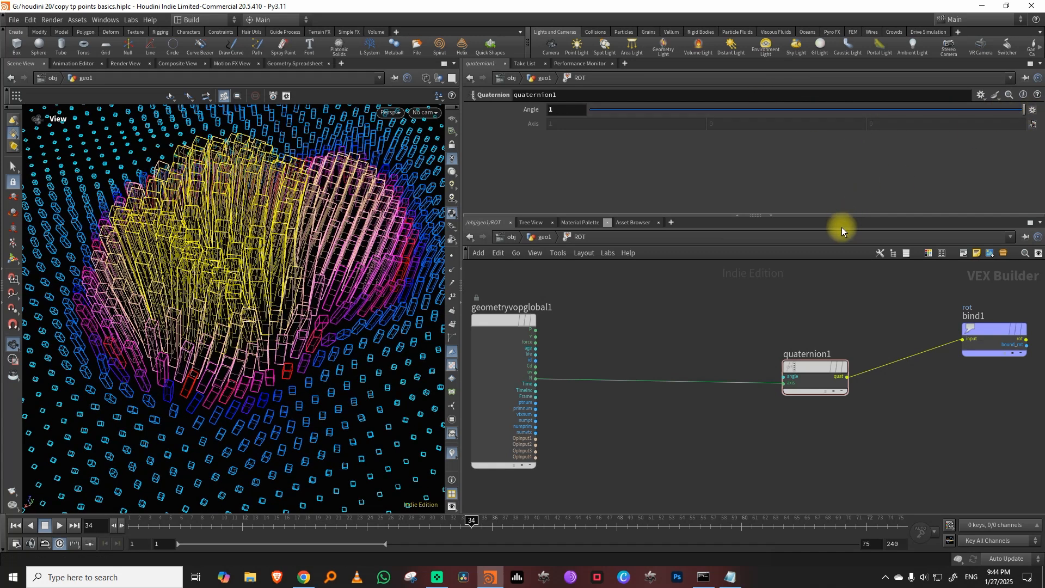
drag(618, 107, 1042, 114)
drag(775, 103, 531, 128)
Add a Constant node with a float value of 45 and place it above geometryvopglobal1
middle_drag(707, 341, 808, 357)
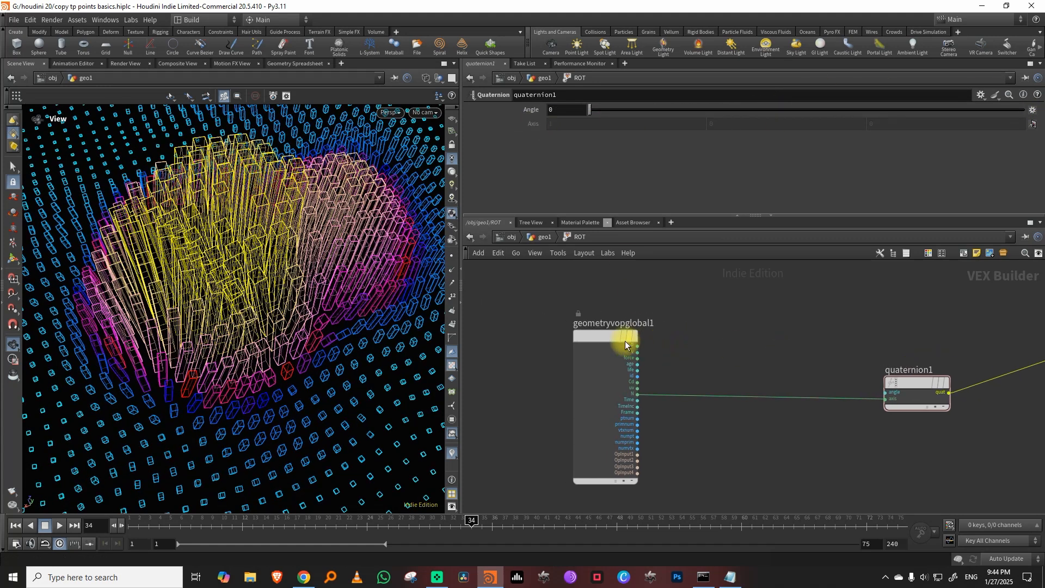
drag(625, 342, 575, 358)
key(Tab)
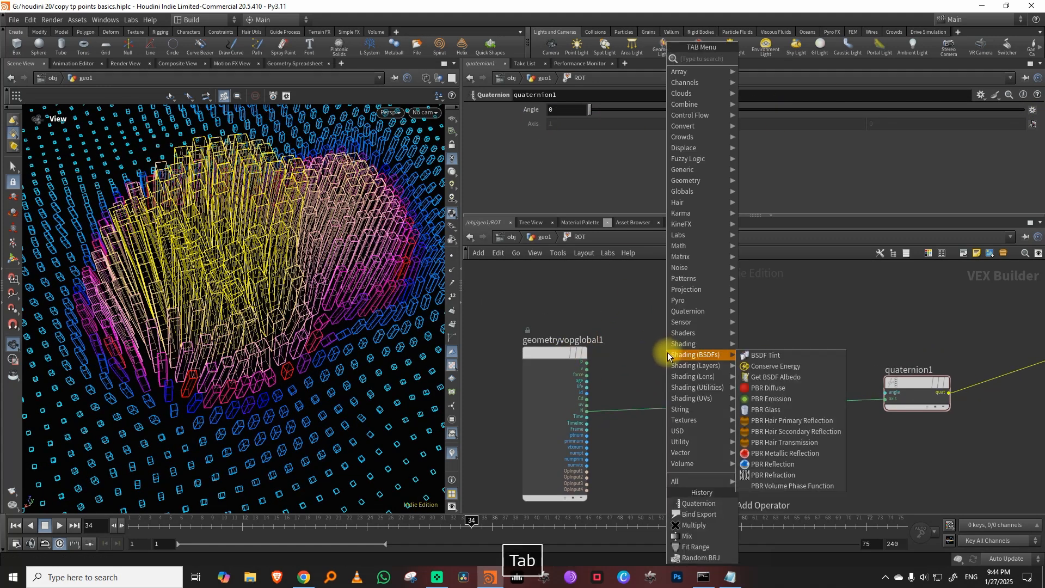
text(const)
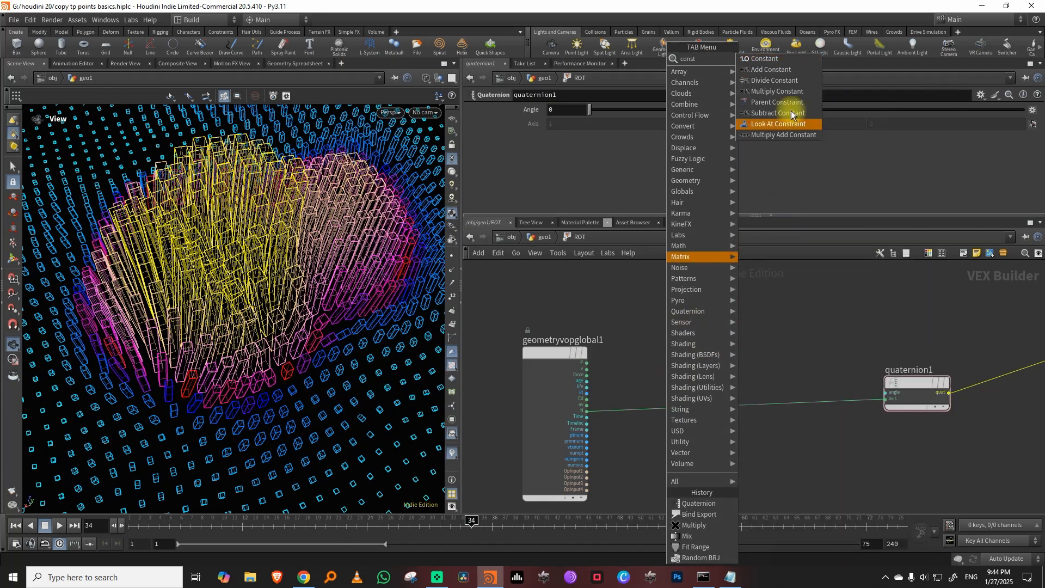
click(773, 59)
click(565, 122)
text(45)
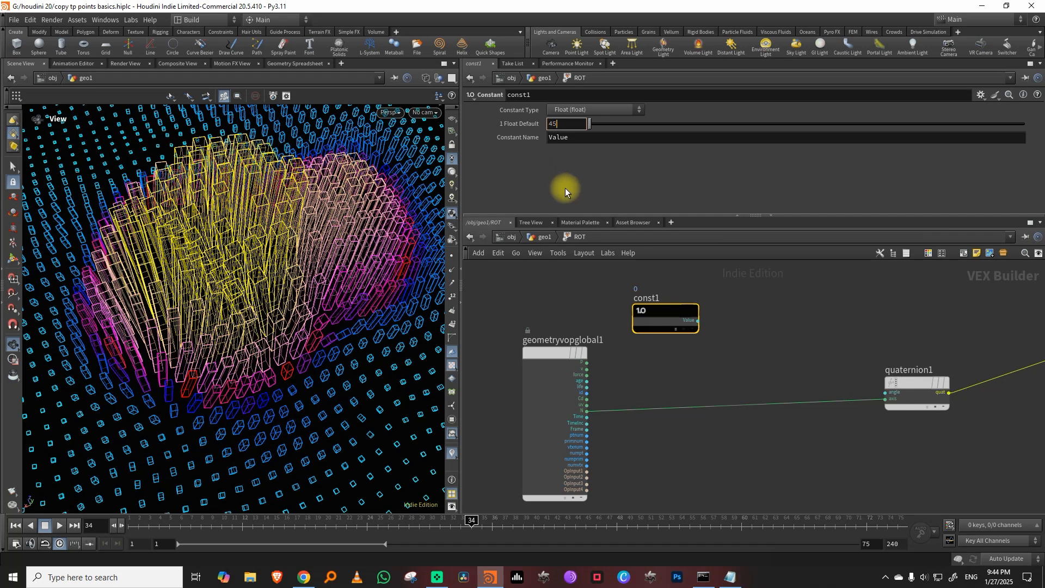
key(Return)
drag(668, 315, 628, 305)
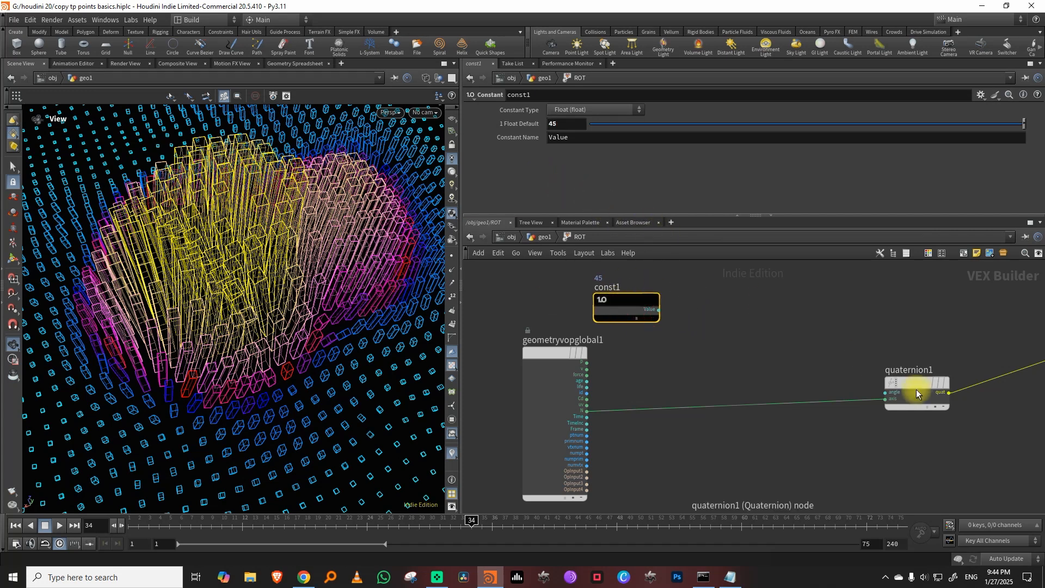
Add a Degrees to Radians node that converts const1's value and feeds the result into quaternion1's angle input
click(775, 349)
key(Tab)
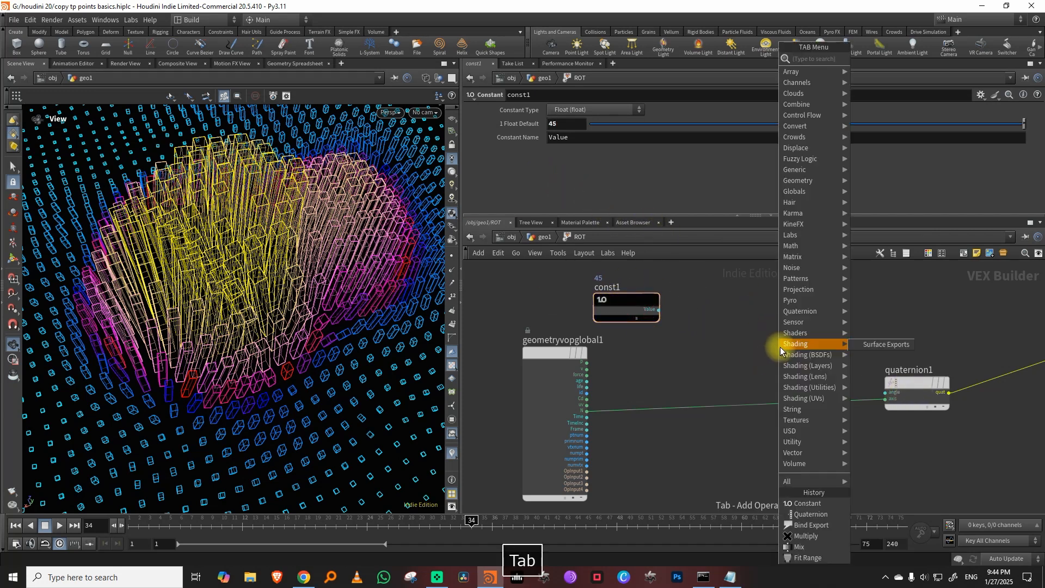
text(de)
click(893, 80)
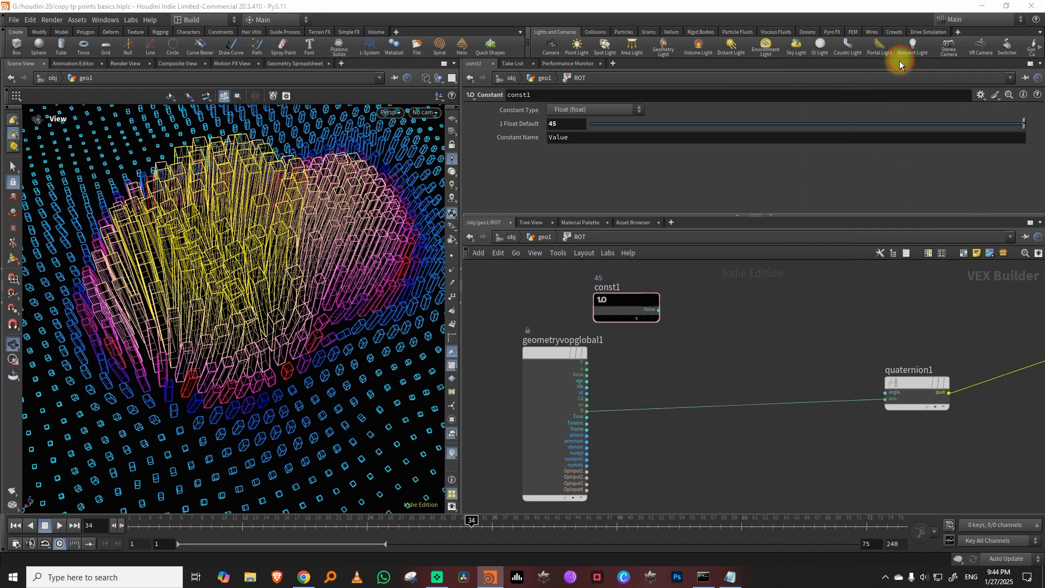
click(706, 324)
drag(659, 309, 710, 327)
drag(773, 326, 866, 354)
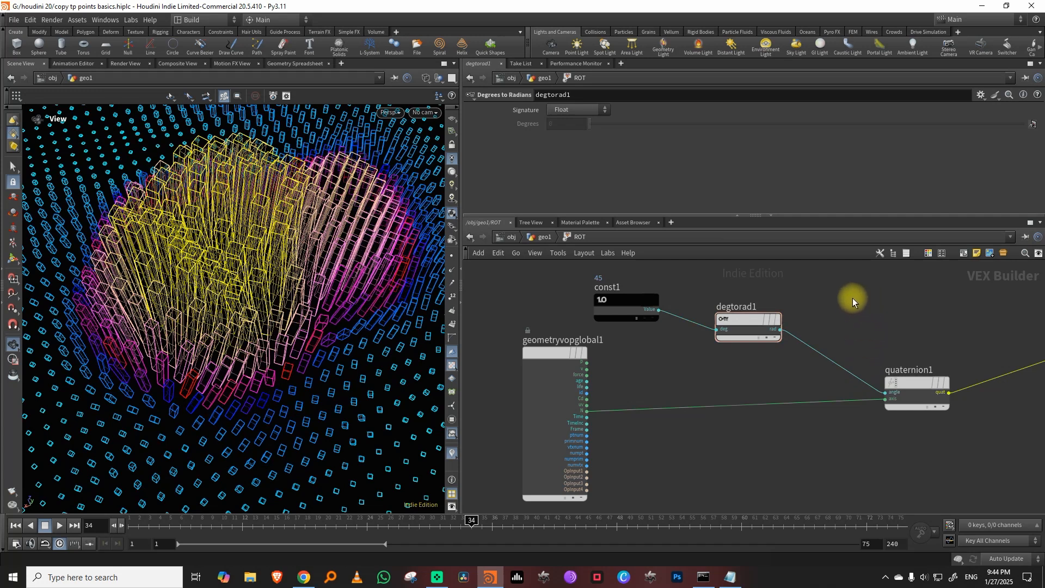
click(635, 313)
middle_drag(567, 123, 554, 102)
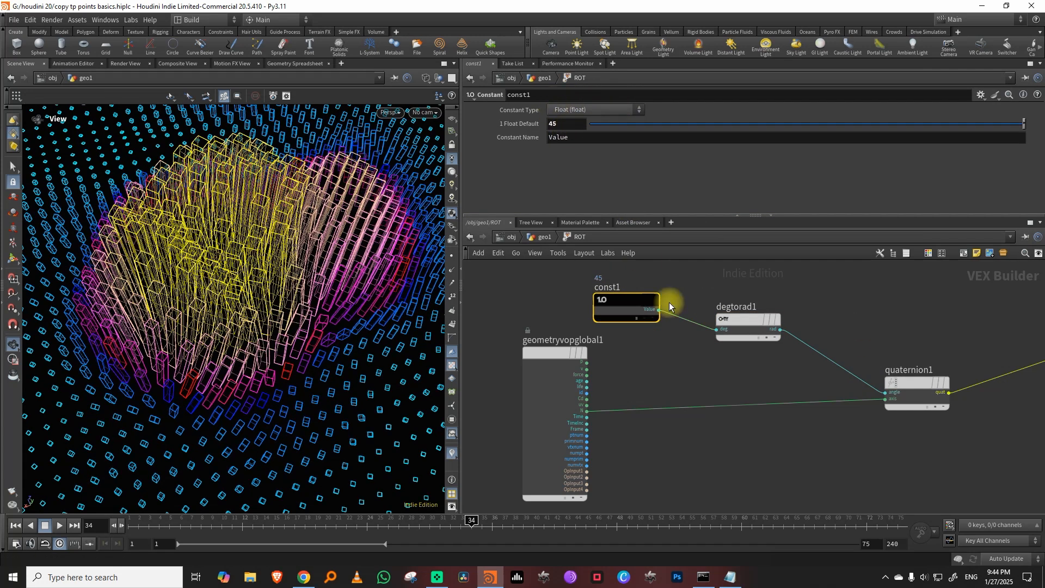
Make room around geometryvopglobal1 and degtorad1, and add a Bind node named mask below const1
drag(557, 357, 518, 402)
drag(738, 321, 736, 303)
drag(704, 215, 688, 167)
mouse_move(294, 282)
mouse_down()
mouse_move(233, 310)
mouse_move(254, 326)
mouse_move(303, 299)
mouse_up()
key(Tab)
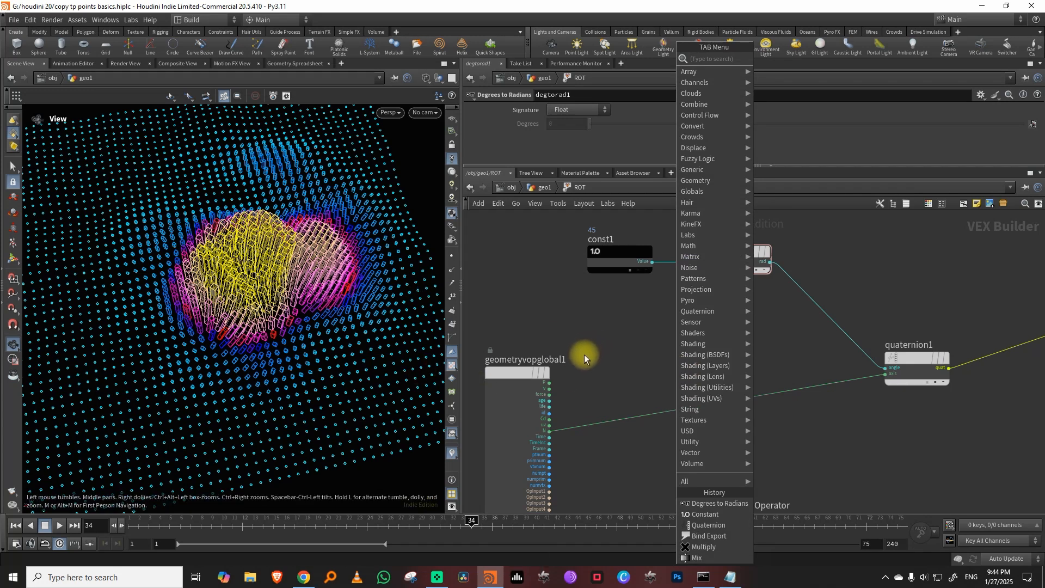
text(bind)
click(783, 58)
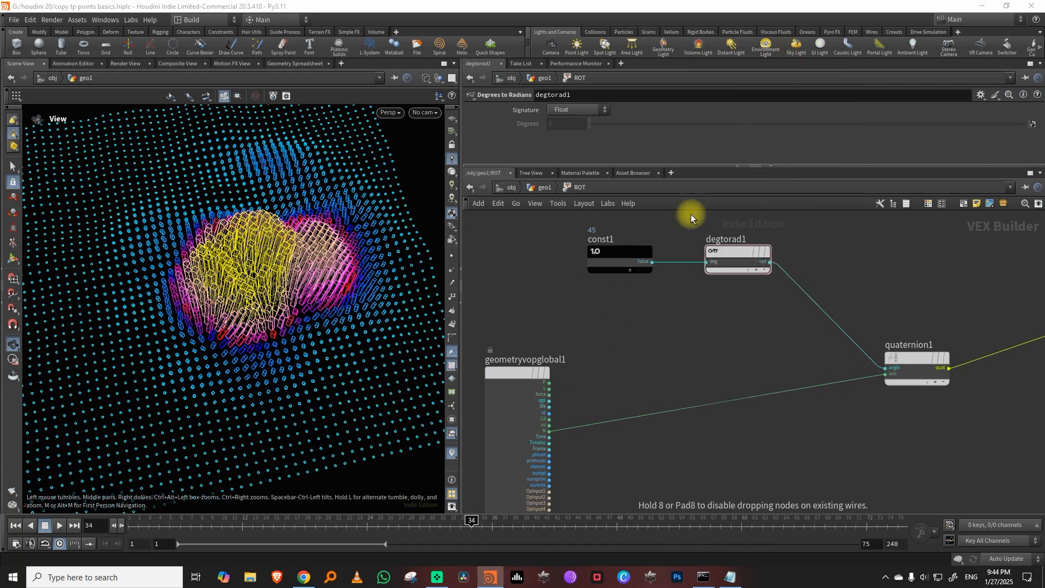
click(610, 332)
drag(574, 111, 436, 136)
text(mask)
key(Return)
Insert a Multiply node into the connection between degtorad1 and quaternion1
key(Tab)
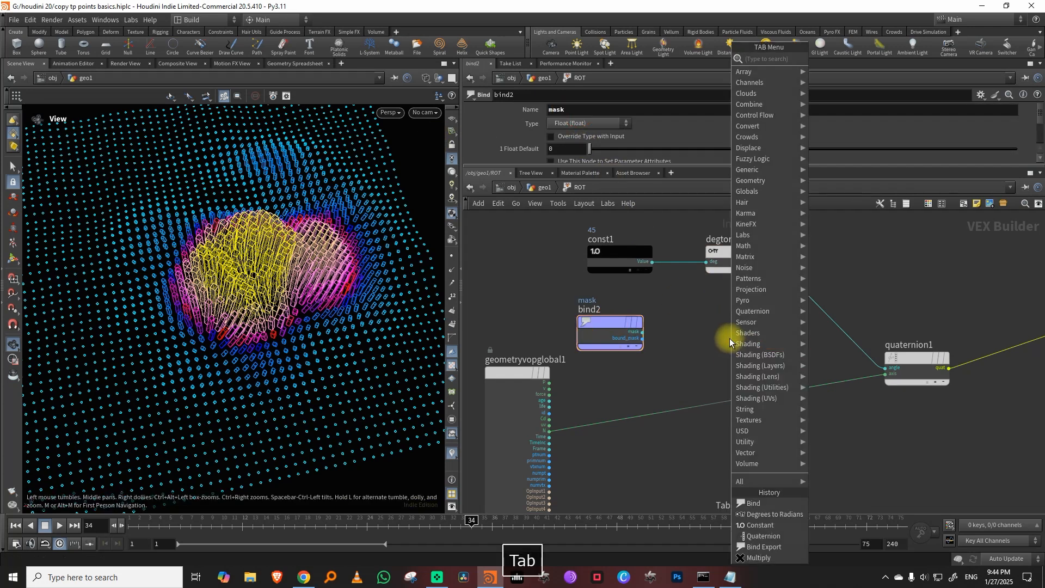
text(mul)
click(873, 60)
click(775, 332)
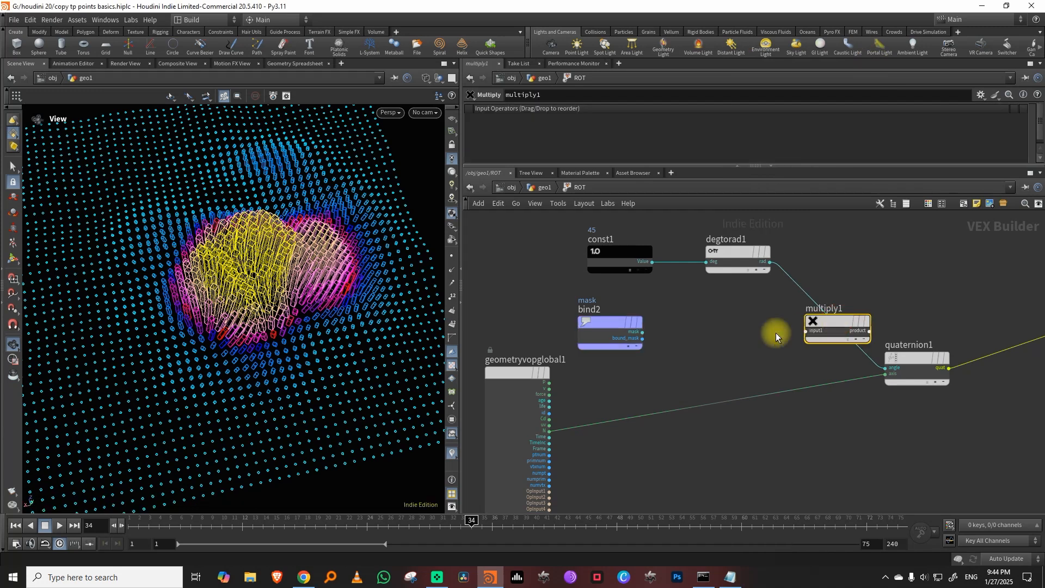
drag(642, 326, 645, 327)
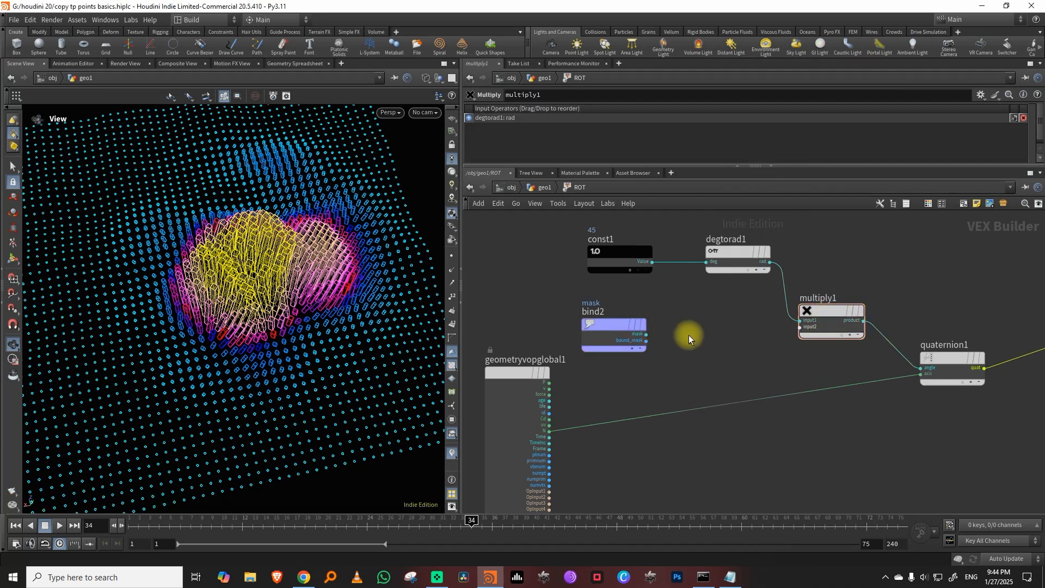
Relocate multiply1 between const1 and degtorad1, and wire the bound mask into its second input
drag(843, 310, 720, 318)
drag(738, 250, 843, 258)
drag(718, 317, 751, 251)
drag(662, 318, 708, 267)
drag(263, 343, 267, 305)
drag(536, 375, 481, 374)
drag(611, 325, 641, 314)
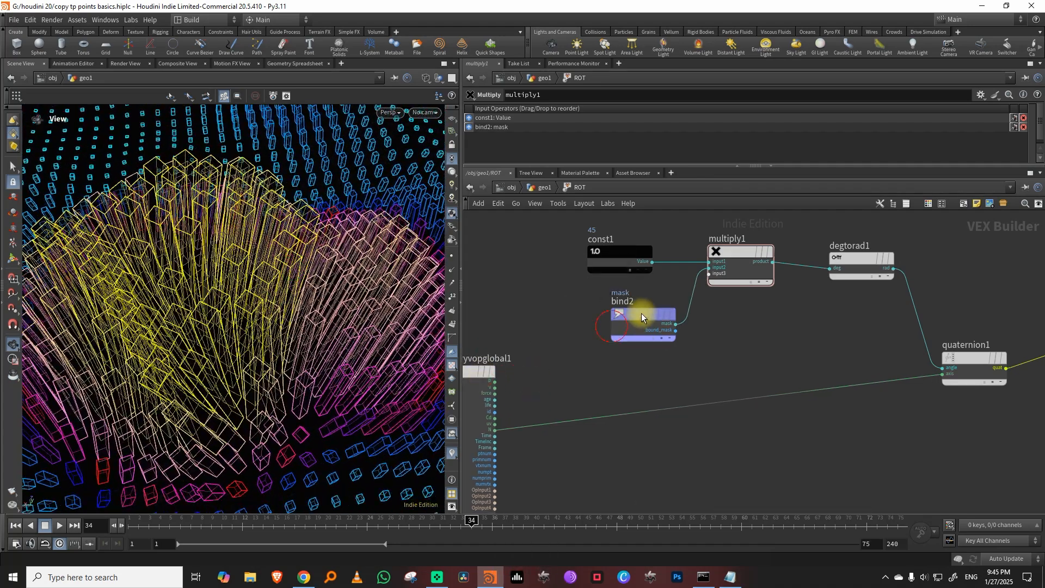
Add a Random BRJ node and connect geometryvopglobal1's ptnum output to its seed input
middle_drag(564, 342, 648, 297)
middle_drag(724, 397, 711, 441)
scroll(624, 382, up, 2)
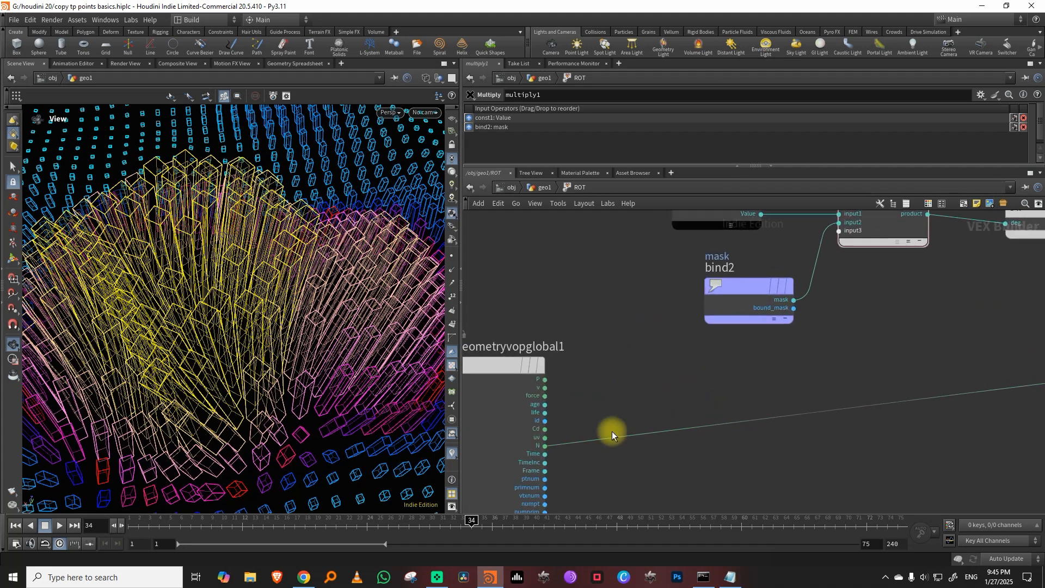
middle_drag(626, 333, 582, 418)
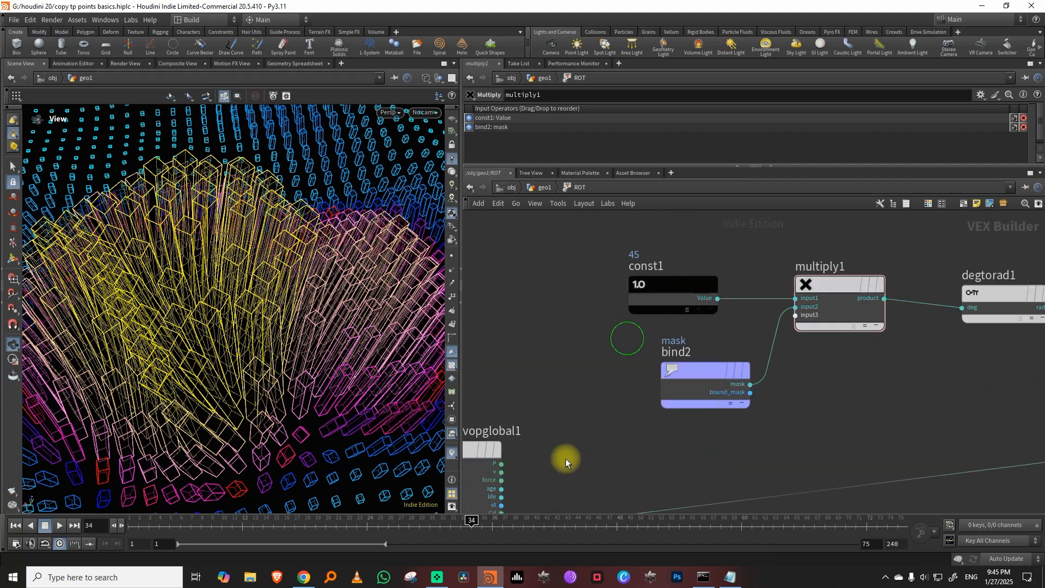
scroll(640, 454, down, 3)
key(Tab)
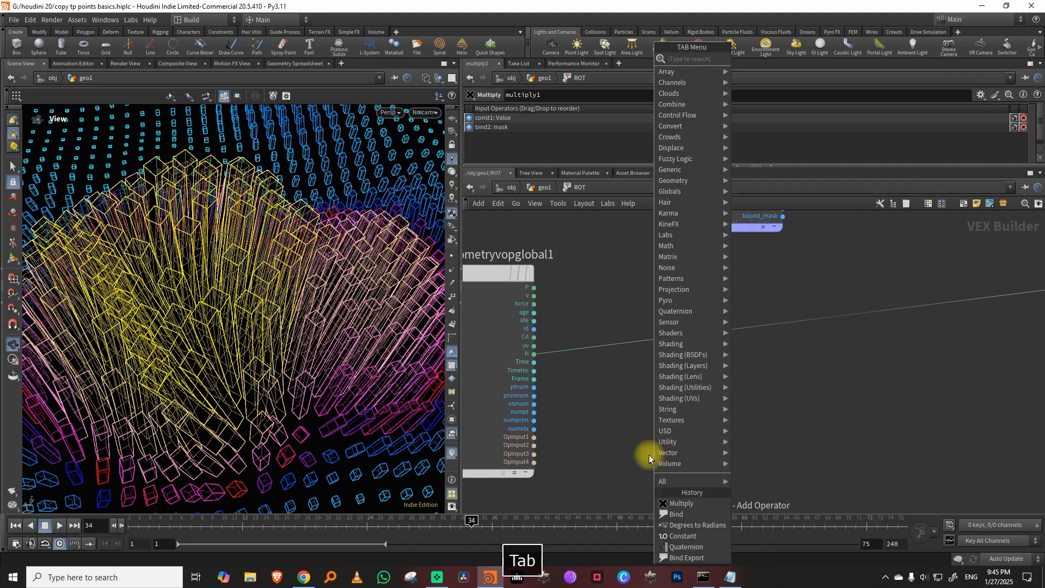
text(rand)
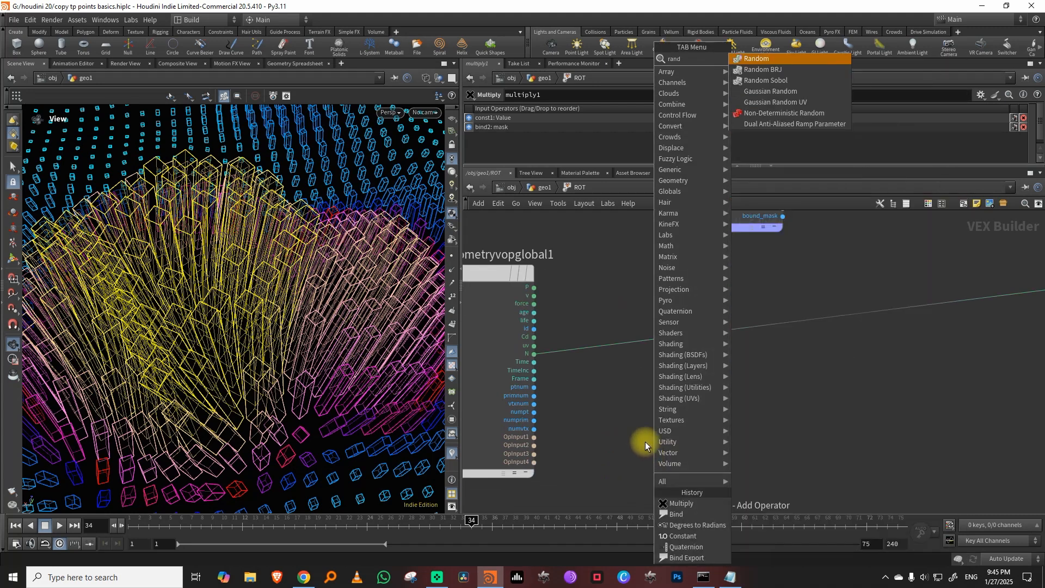
click(782, 71)
click(696, 401)
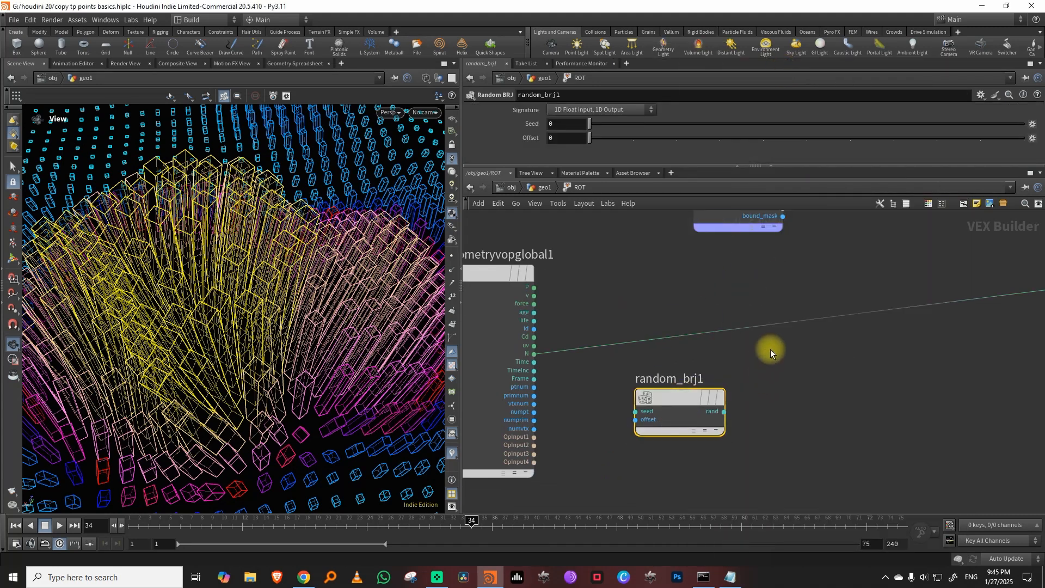
click(533, 387)
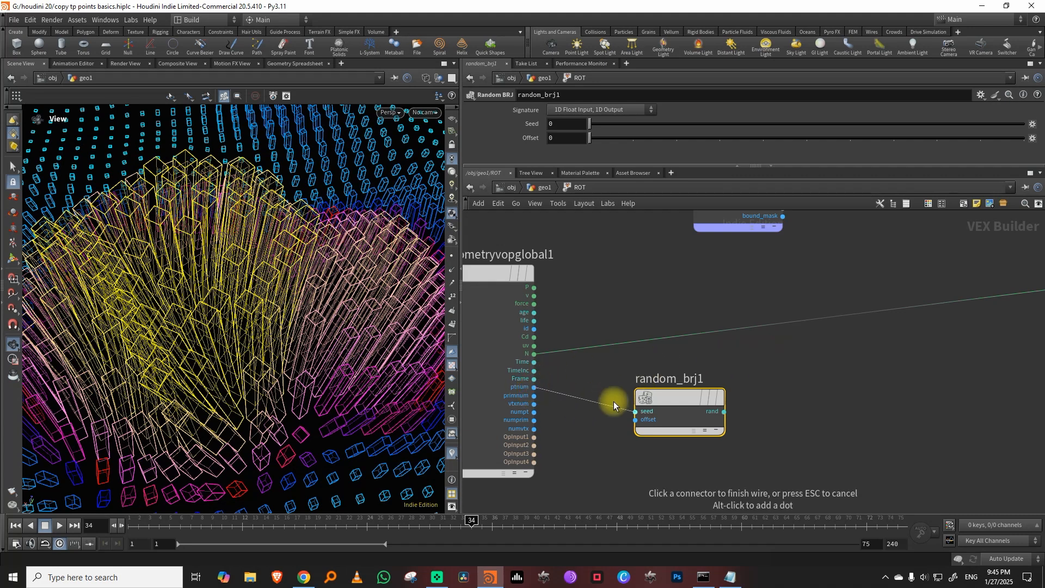
click(634, 411)
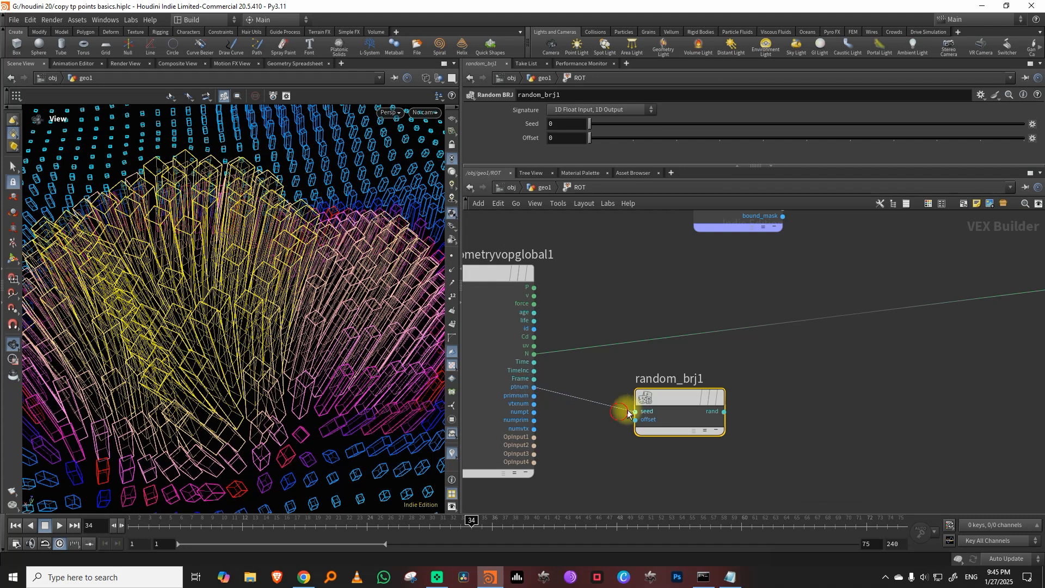
Reposition random_brj1 above geometryvopglobal1, leaving space between it and const1
scroll(738, 405, down, 4)
drag(695, 433, 665, 327)
middle_drag(580, 348, 612, 352)
drag(655, 381, 544, 378)
drag(701, 337, 617, 304)
scroll(685, 295, up, 3)
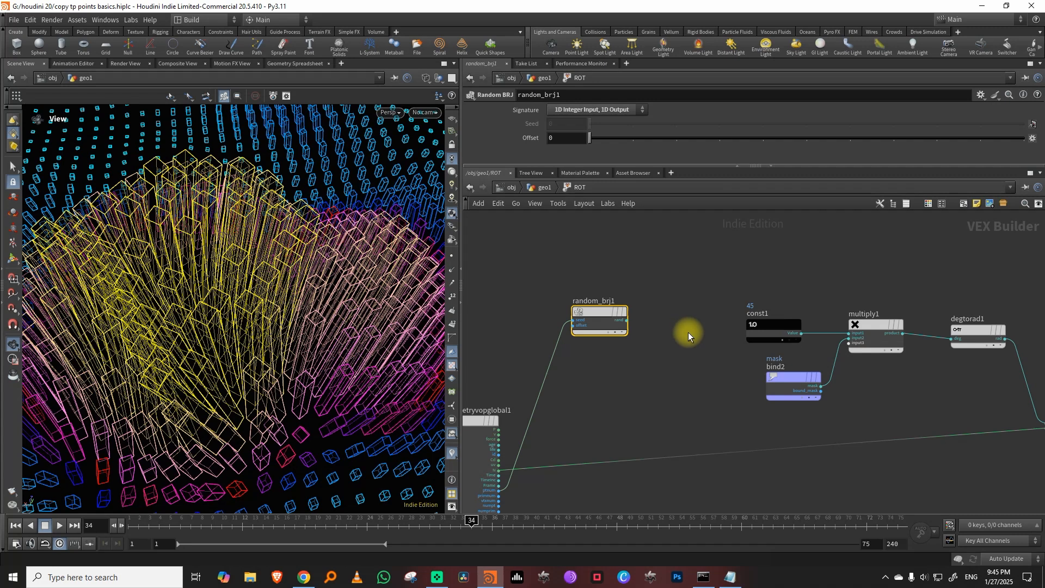
Add a Fit Range node and connect random_brj1's rand output to its val input
key(Tab)
text(fit)
key(Return)
click(737, 269)
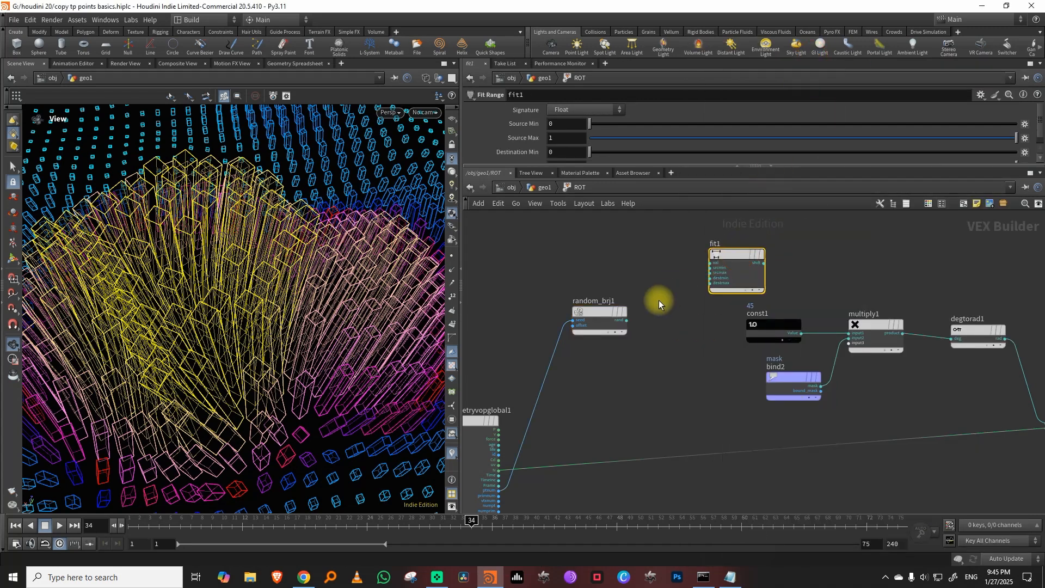
click(627, 321)
click(730, 253)
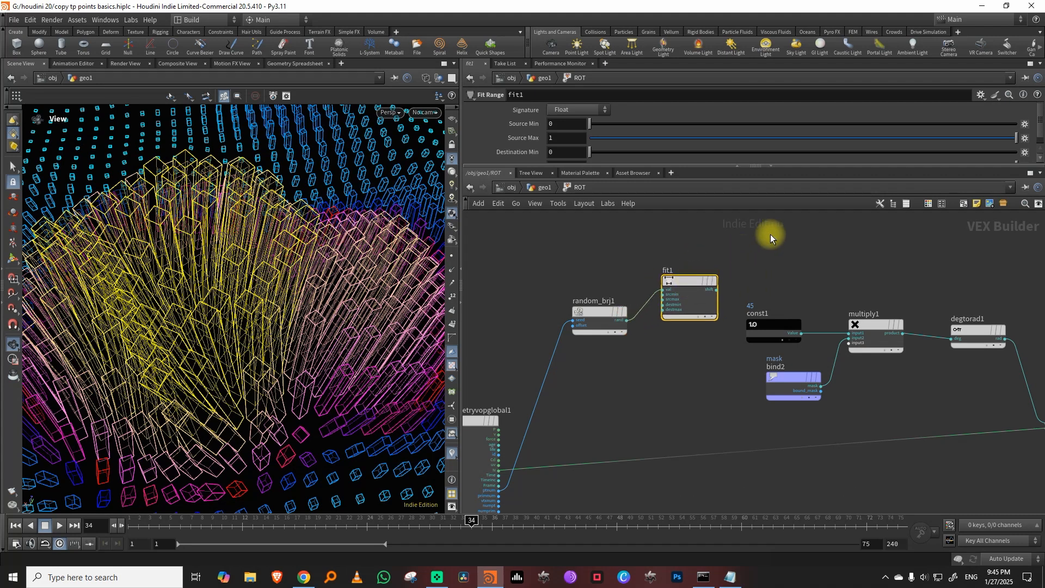
Set fit1's destination range from -45 to 45 and wire its output into multiply1's first input in place of const1
drag(572, 165, 499, 170)
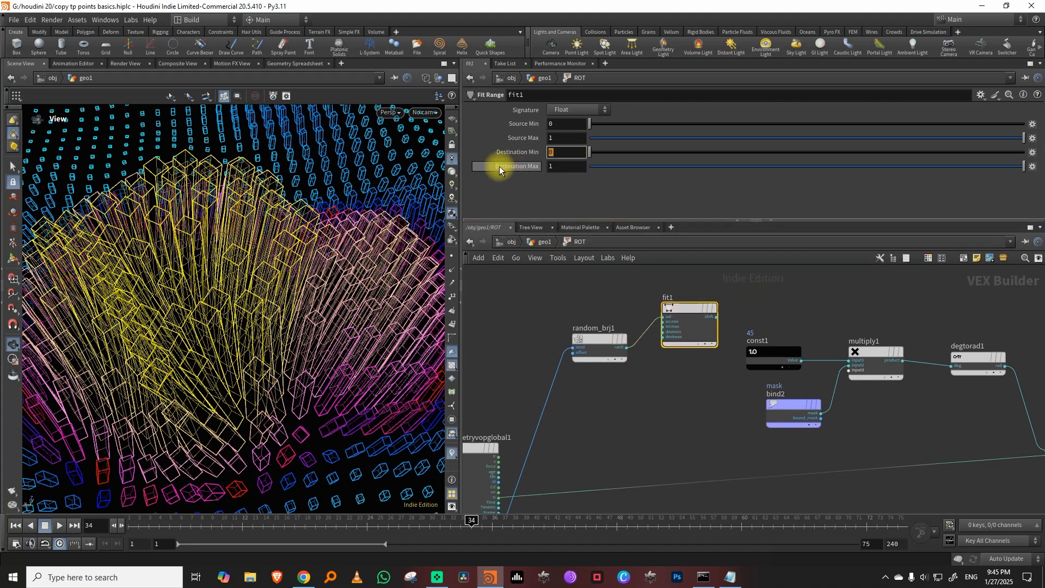
text(-45)
key(Tab)
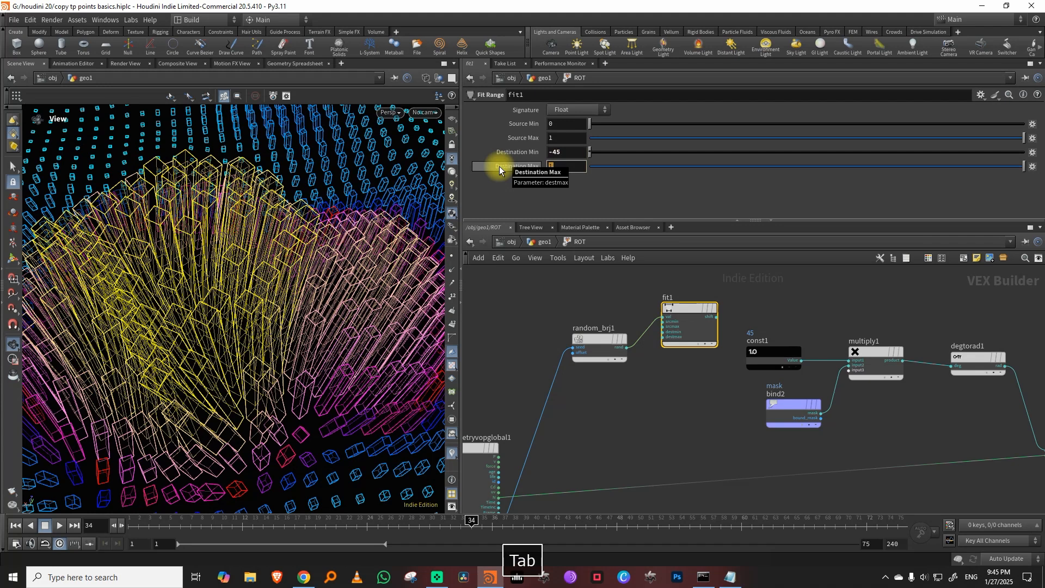
text(45)
click(716, 317)
click(849, 360)
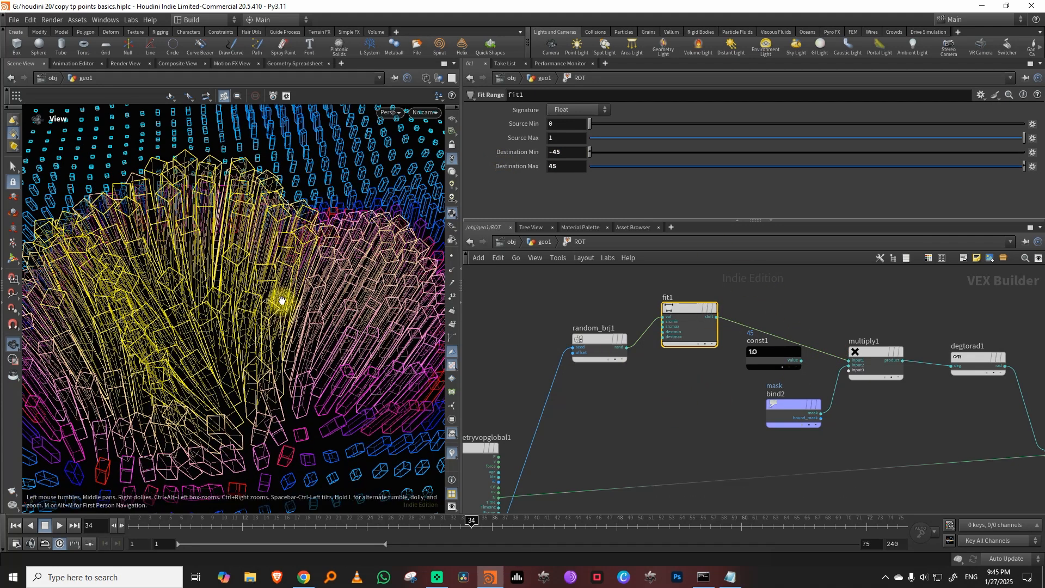
scroll(281, 301, down, 5)
drag(257, 319, 289, 314)
Return to the geo1 network at frame 1 and set attribadjustfloat4's Min Value to about 0.41
click(542, 241)
drag(166, 521, 88, 526)
middle_drag(741, 334, 702, 414)
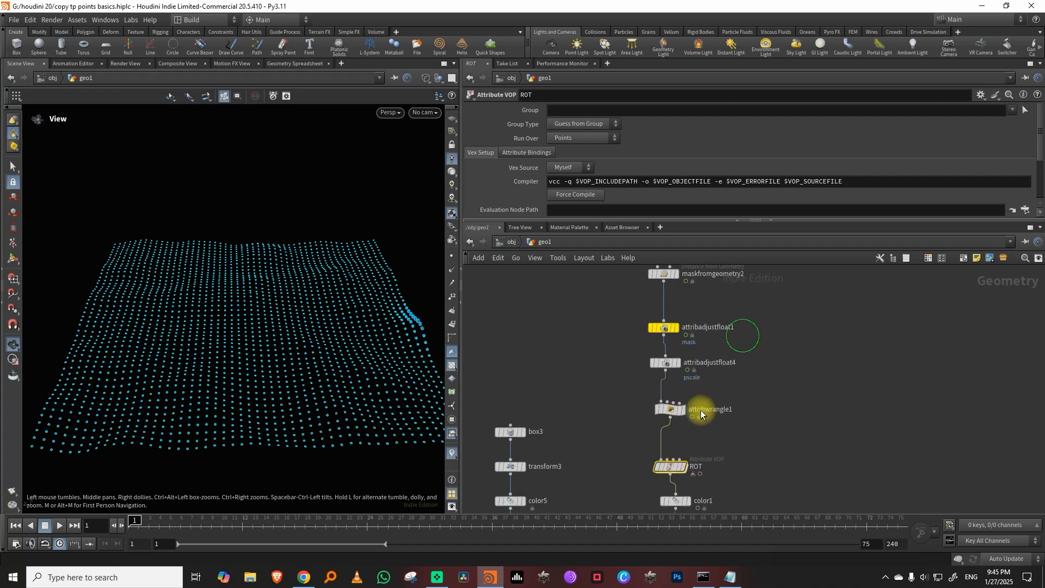
click(666, 363)
drag(608, 132, 607, 133)
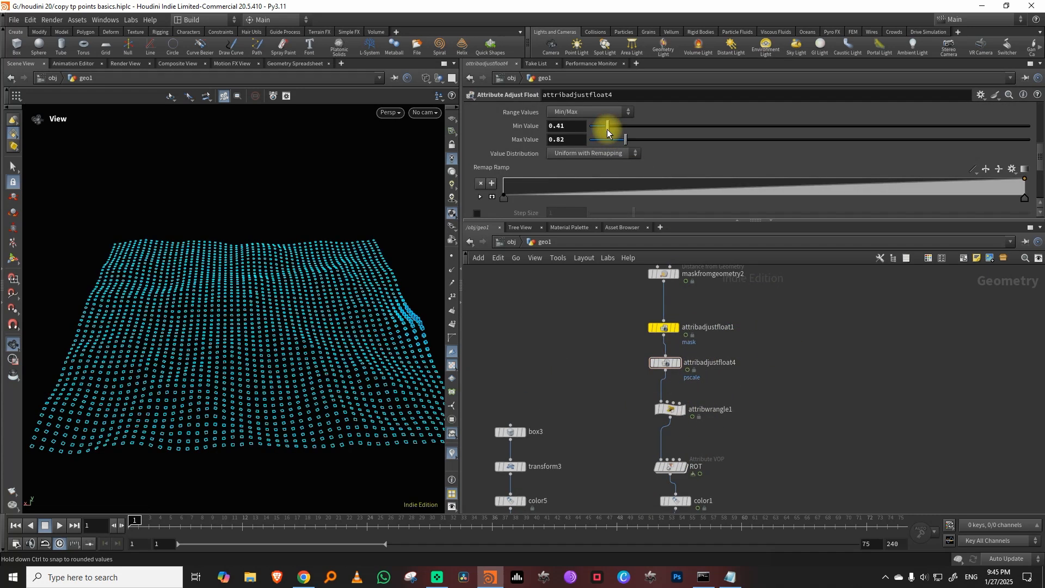
Set the fit01 minimum in attribwrangle1 to 0.3, play the animation and return to frame 1
middle_drag(612, 434, 627, 353)
click(685, 328)
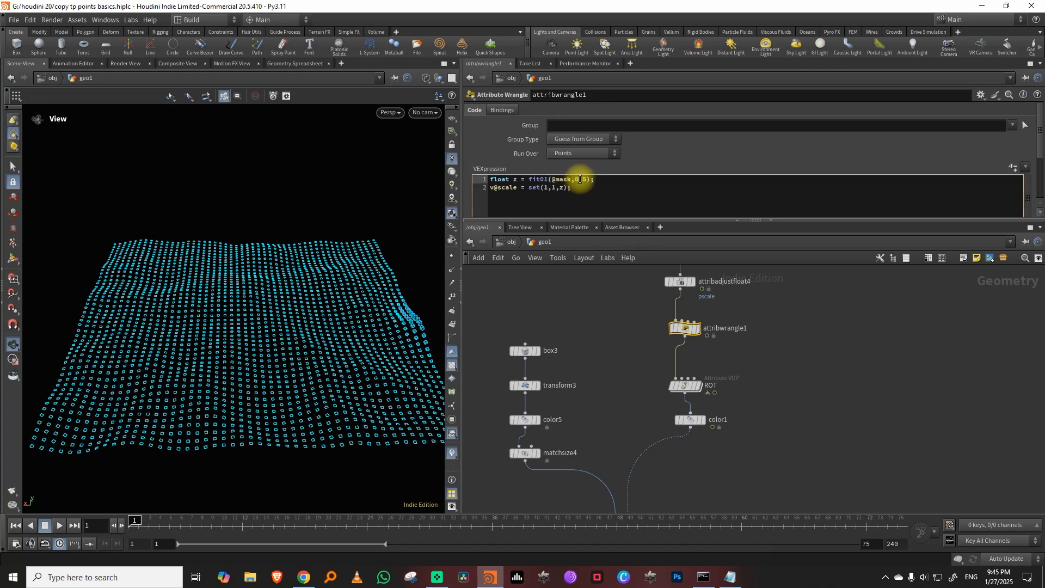
click(628, 337)
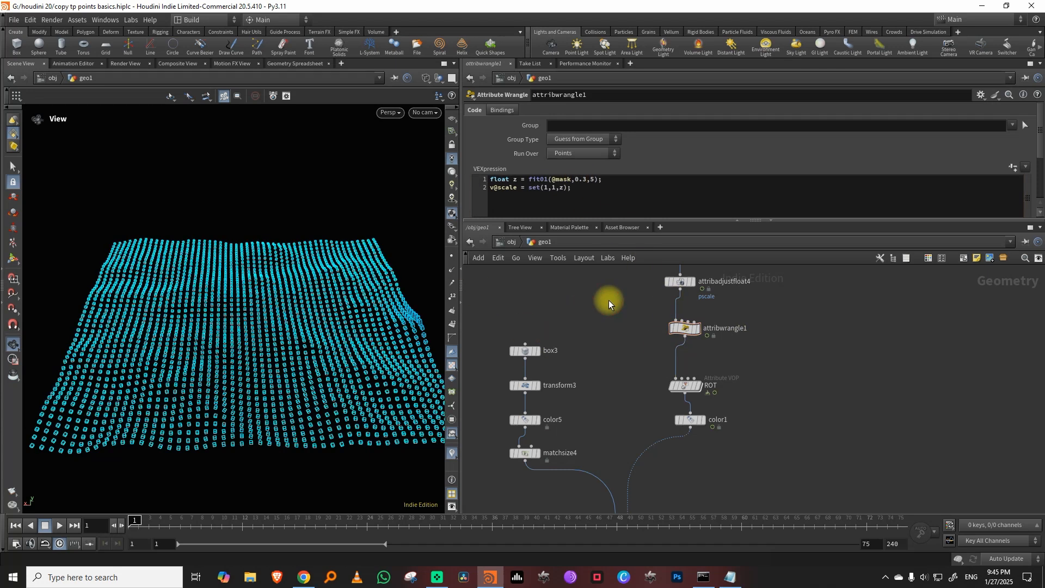
click(59, 525)
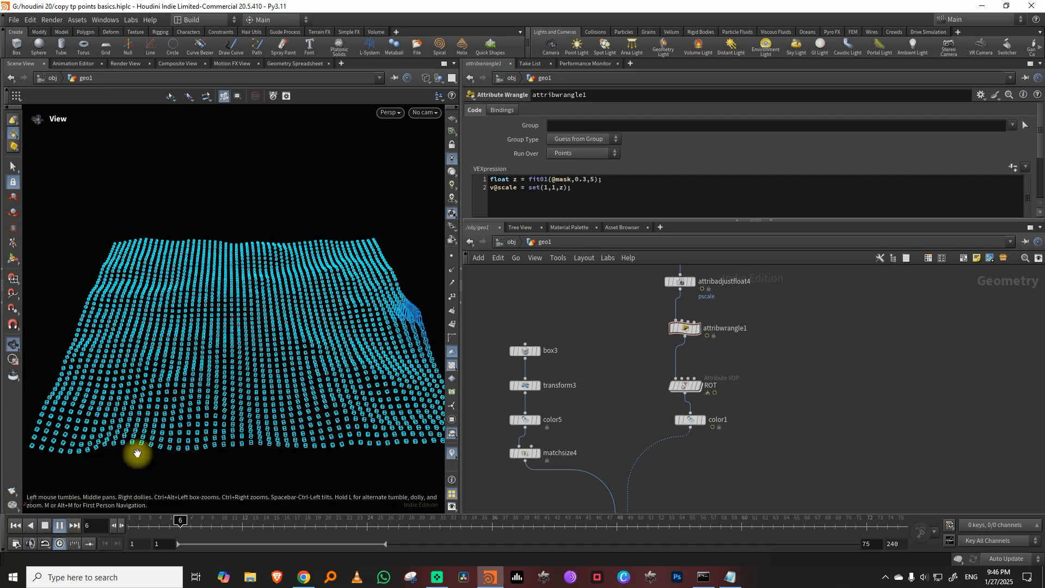
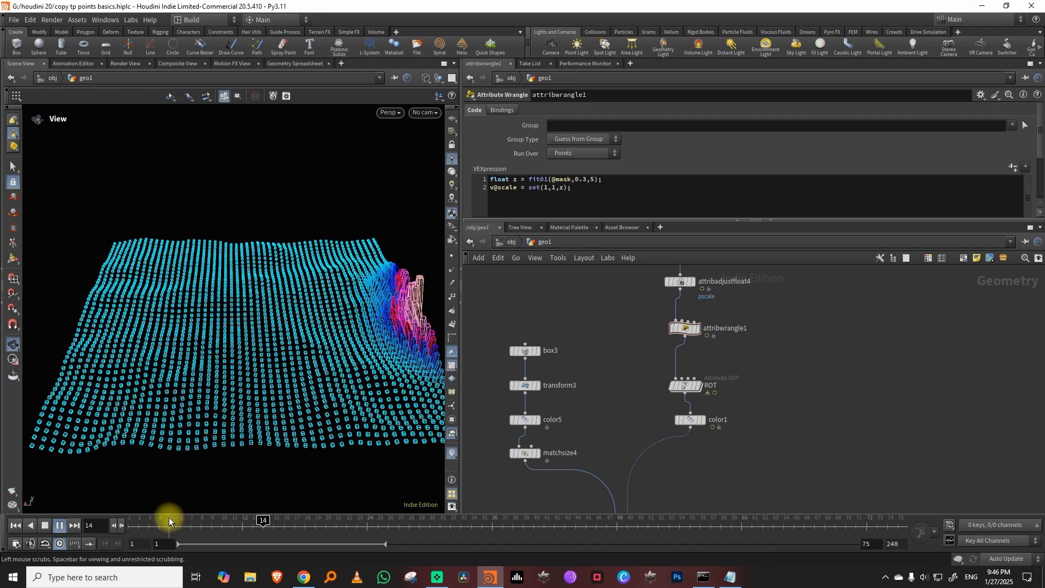
drag(166, 520, 48, 523)
Make space above ROT, add an Attribute Adjust Vector node and set its attribute name to rotate
middle_drag(766, 351, 762, 378)
mouse_move(741, 412)
middle_down()
mouse_move(741, 354)
mouse_move(724, 423)
middle_up()
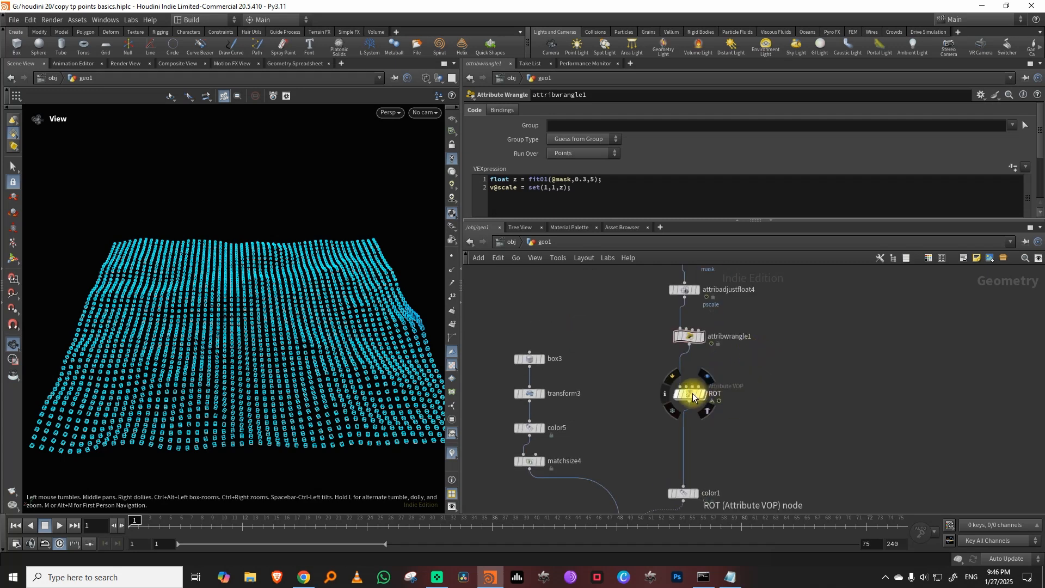
key(Tab)
text(vec)
click(874, 261)
click(778, 370)
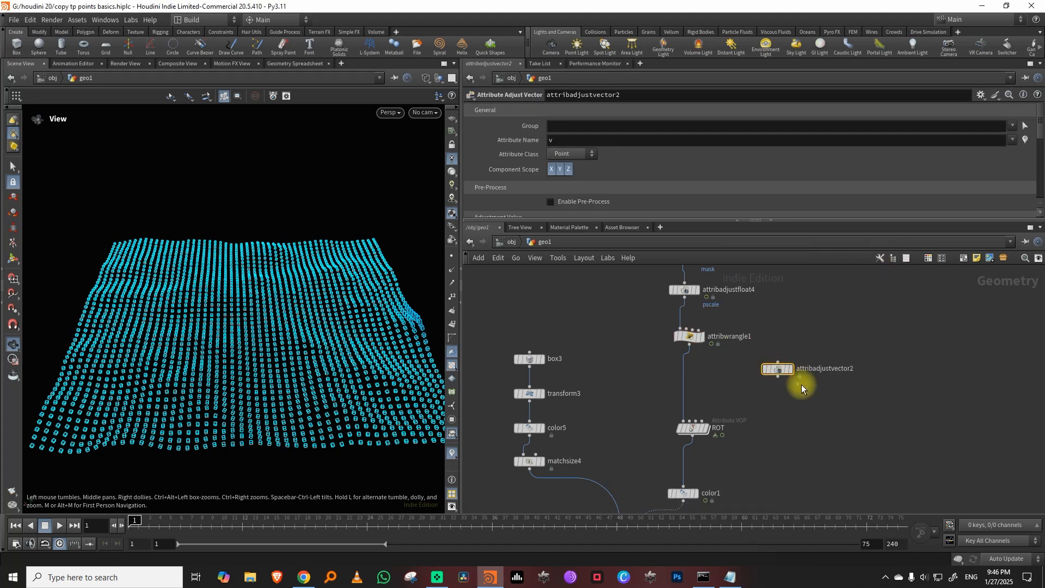
click(566, 141)
text(rotate)
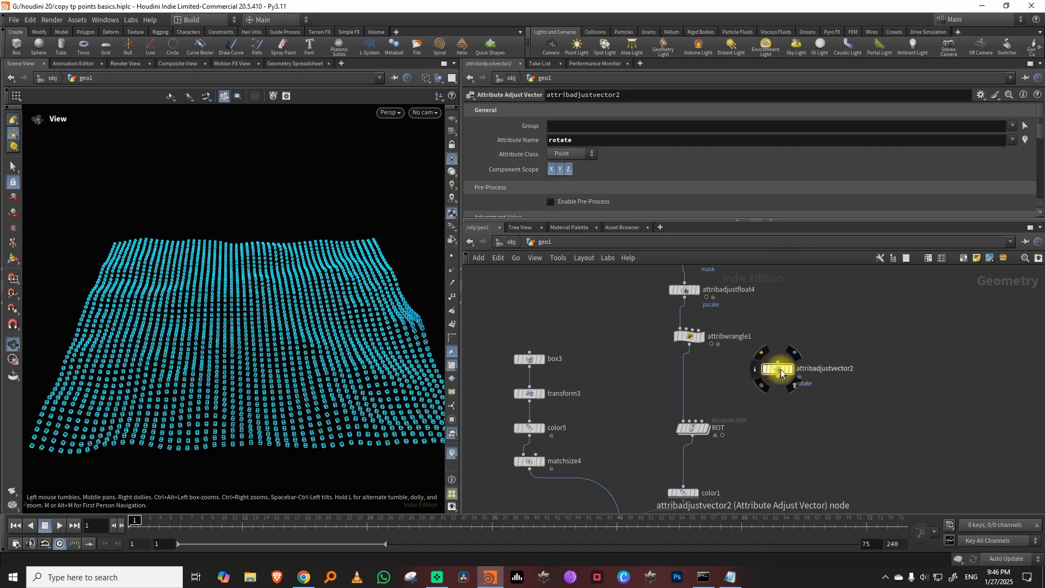
Insert attribadjustvector2 between attribwrangle1 and ROT, and turn on visualization of its rotate attribute
drag(777, 368, 680, 387)
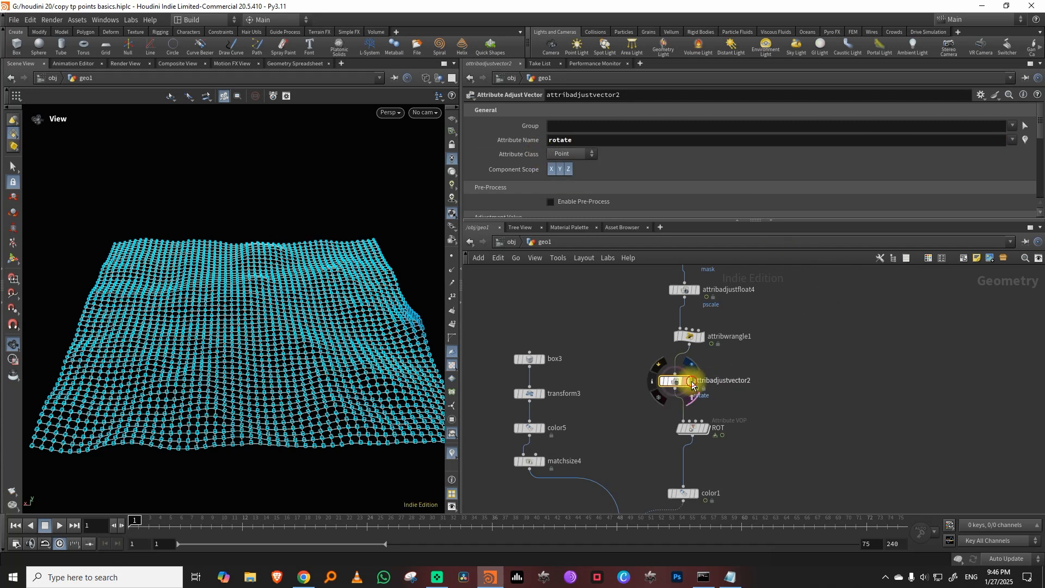
middle_click(672, 381)
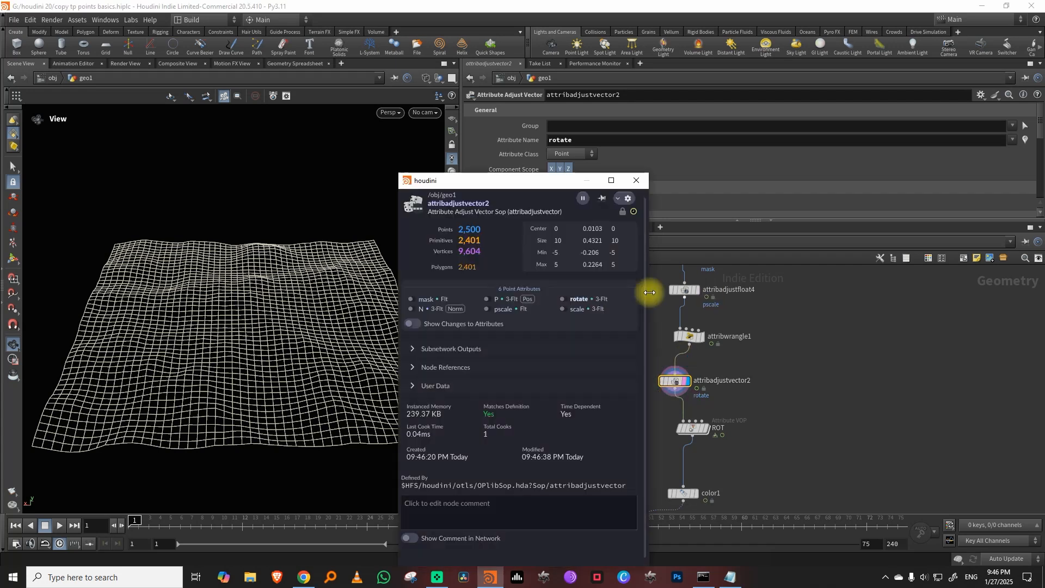
click(563, 299)
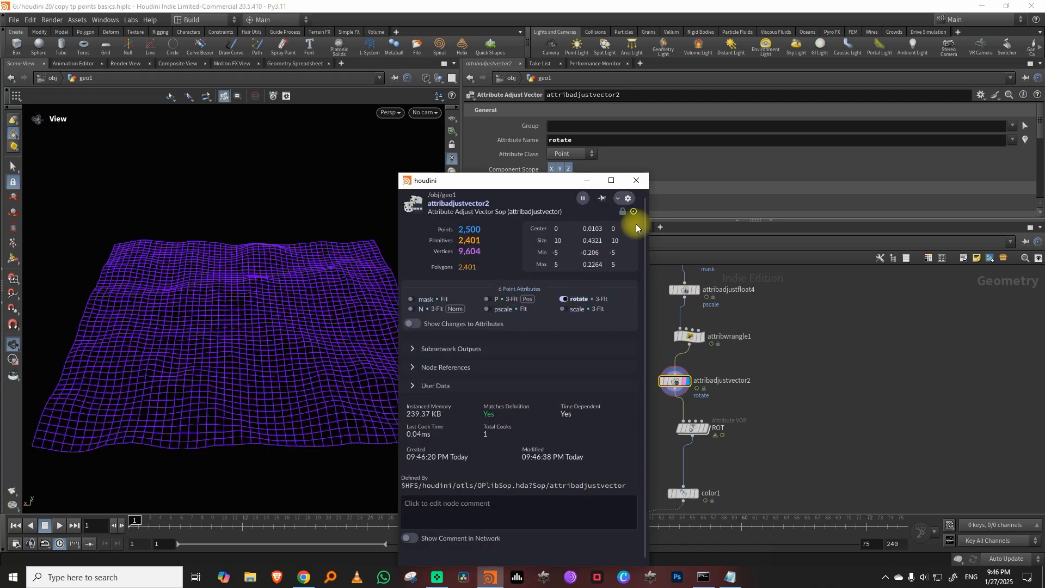
Set attribadjustvector2's operation to Set Always, adjusting with Noise at an element size of about 2.23
click(639, 180)
drag(635, 220, 691, 315)
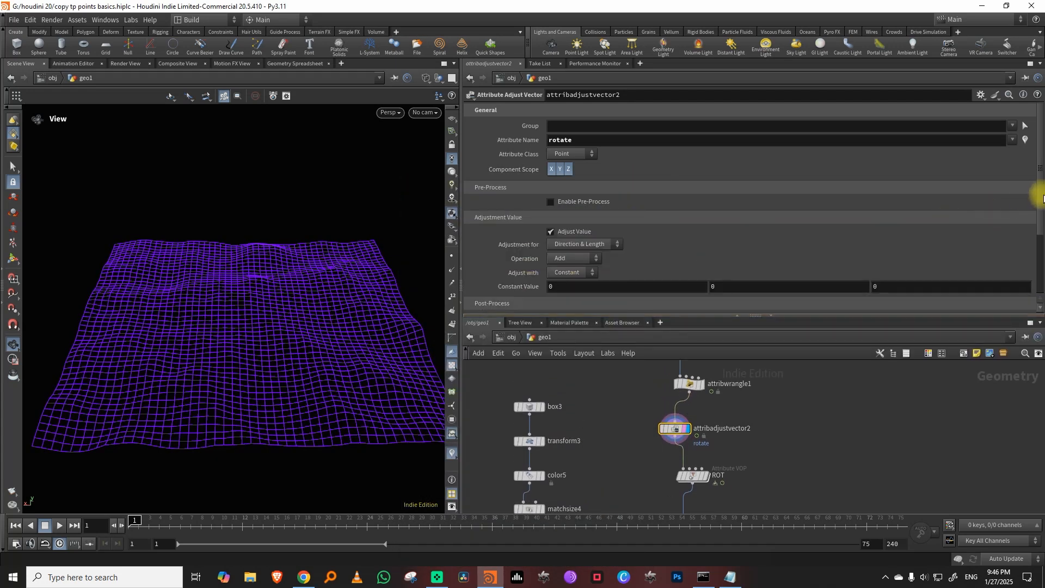
drag(1042, 197, 1026, 227)
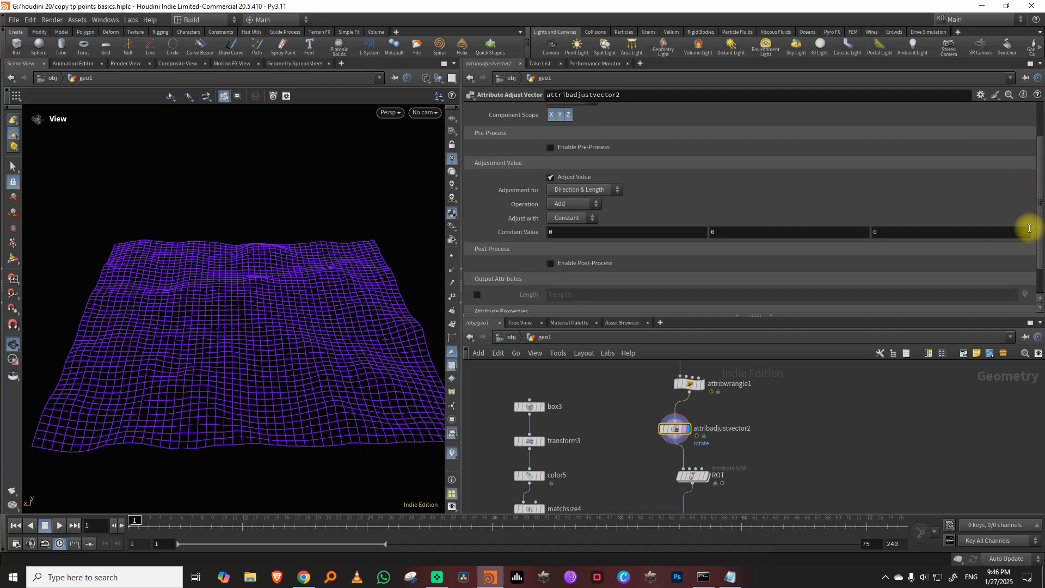
click(575, 207)
click(574, 228)
click(572, 219)
click(569, 233)
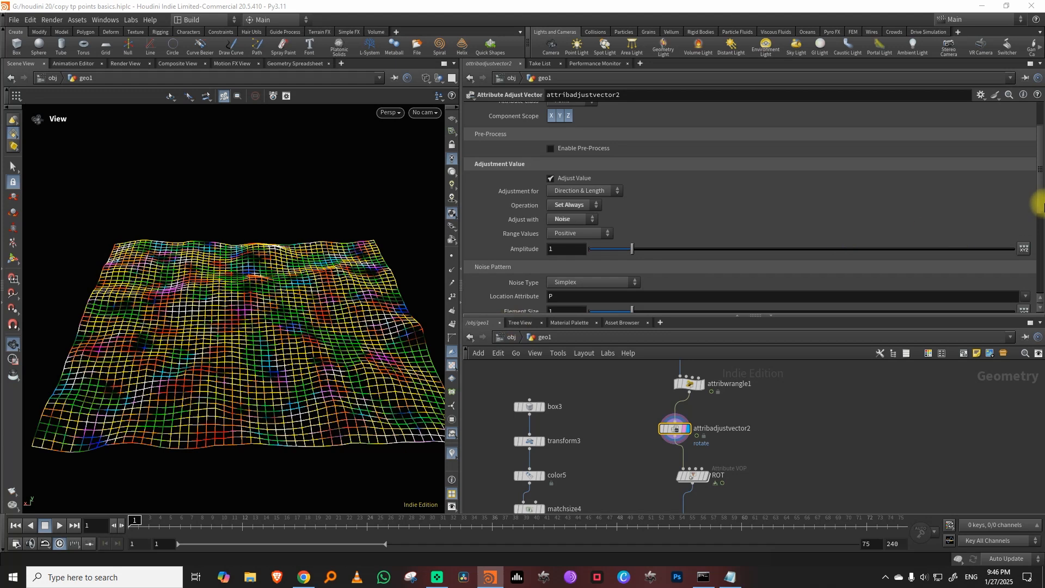
drag(1041, 206, 1019, 233)
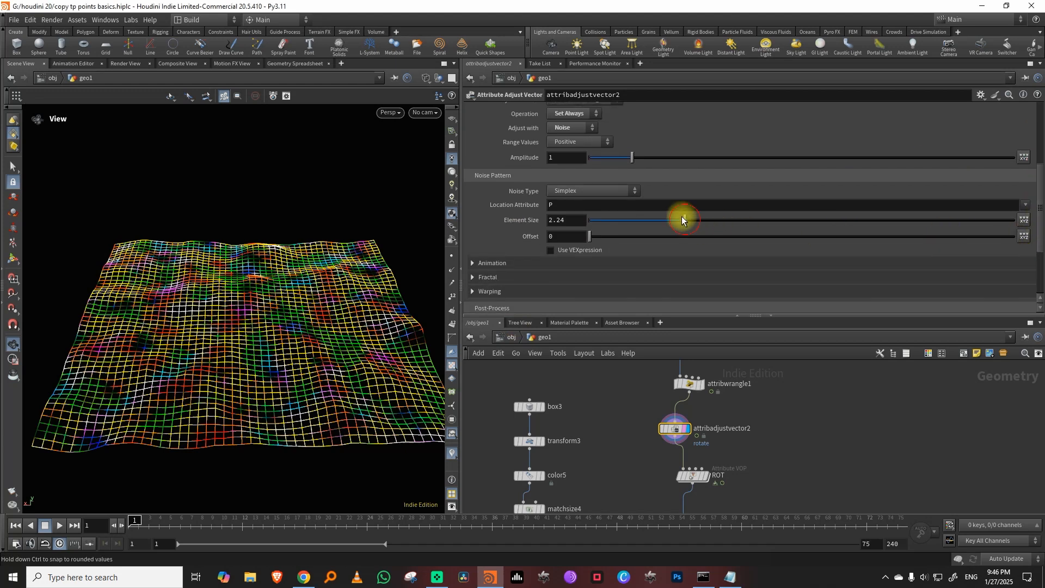
drag(682, 220, 678, 225)
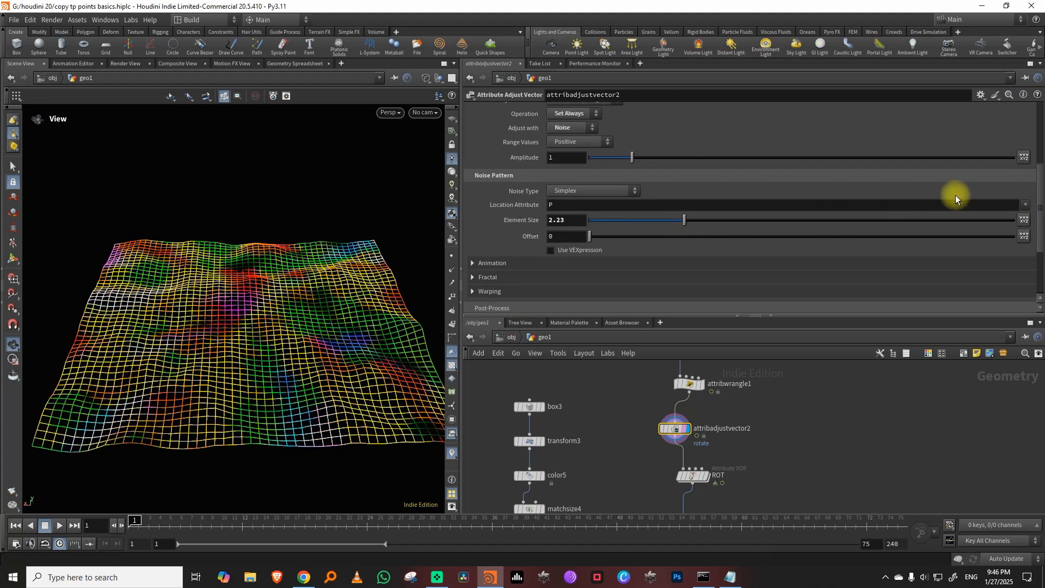
Switch the noise range values to Min/Max, with a minimum of -45 and a maximum of 45
click(579, 142)
click(580, 177)
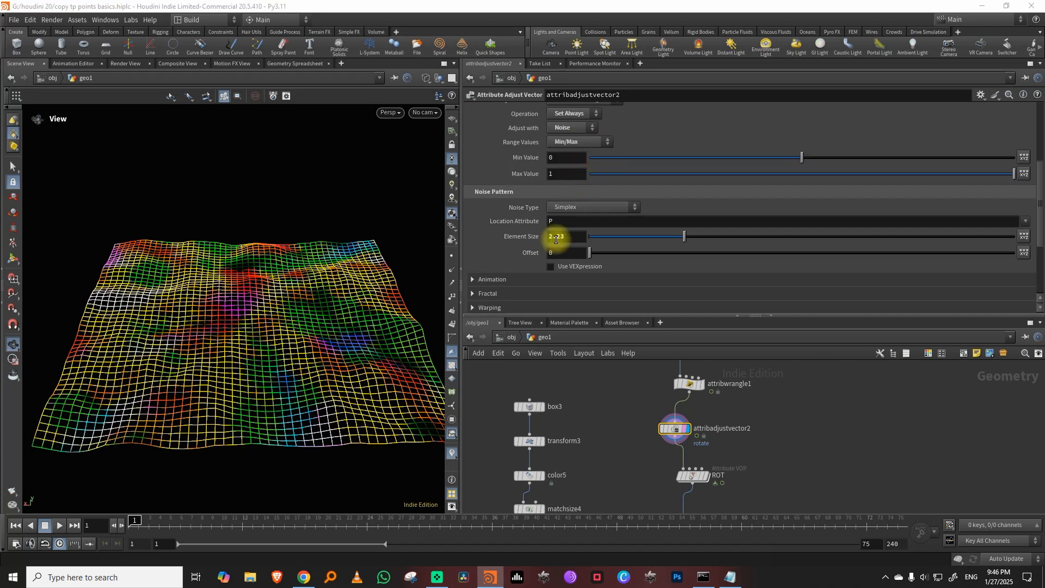
click(561, 159)
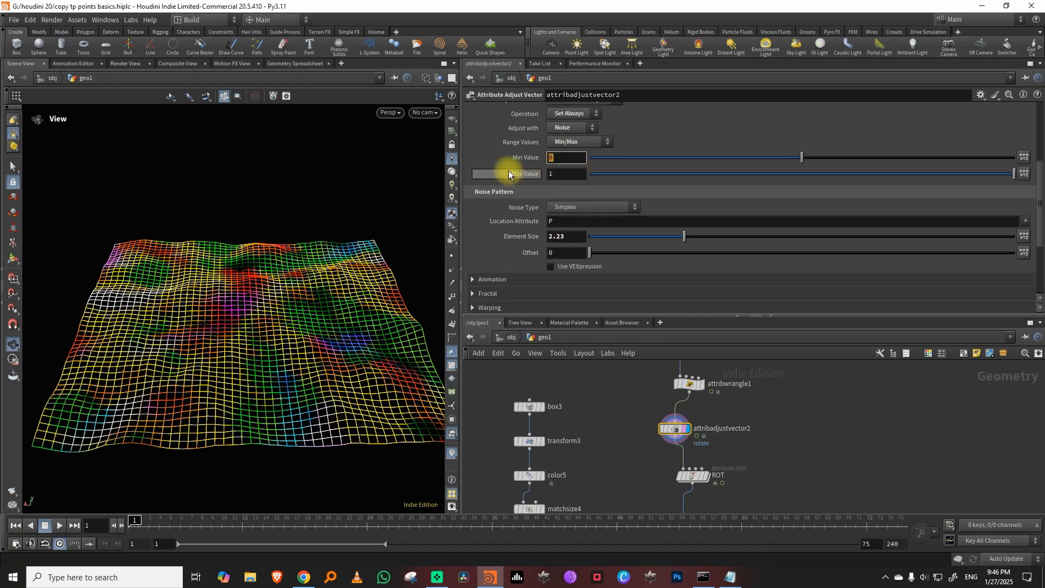
text(-45)
key(Tab)
text(45)
key(Return)
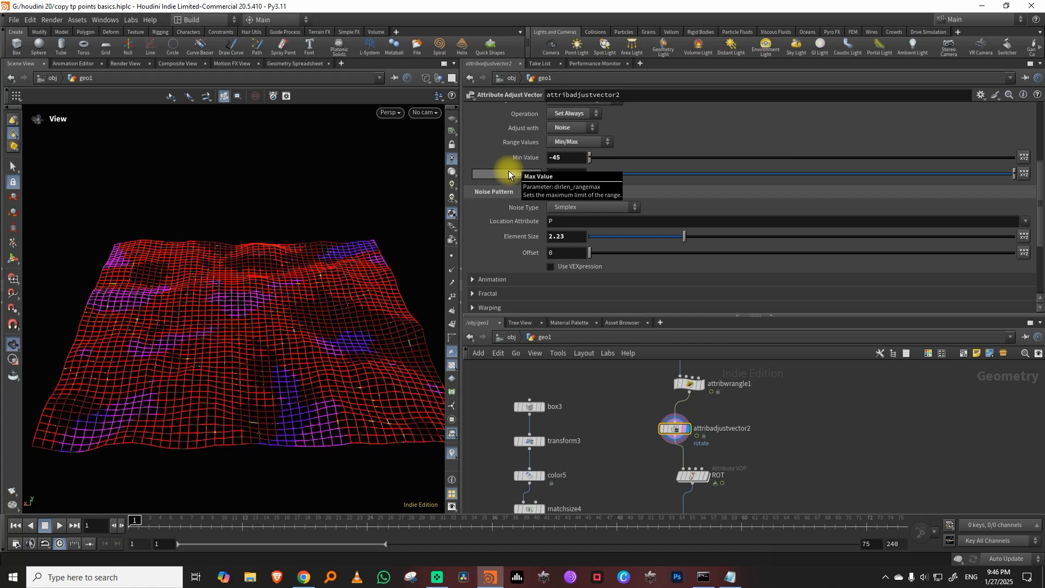
Enable Animate Noise on attribadjustvector2, play the animation and return to frame 1
drag(338, 305, 406, 310)
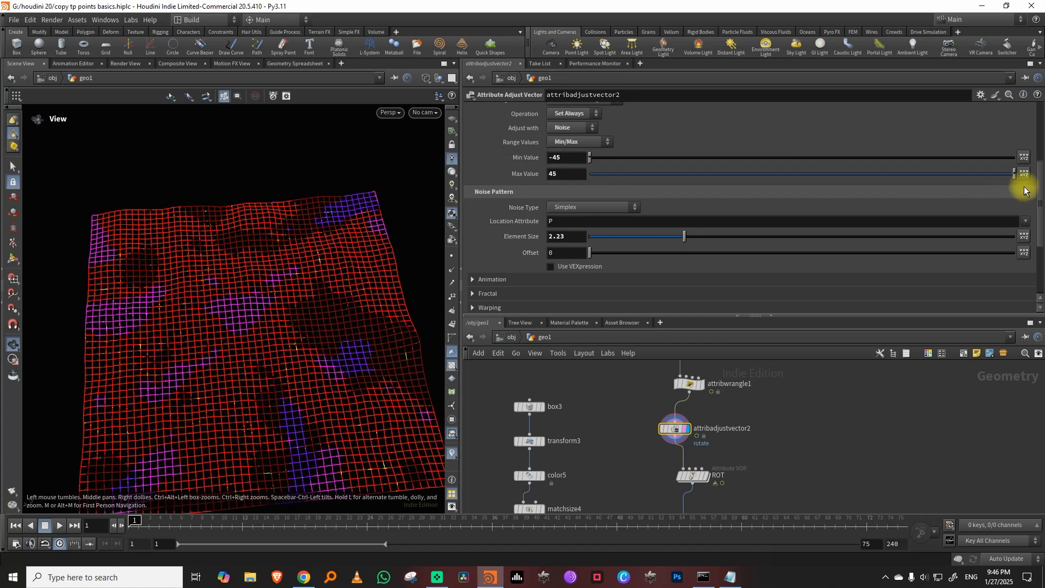
scroll(1028, 207, down, 3)
click(473, 184)
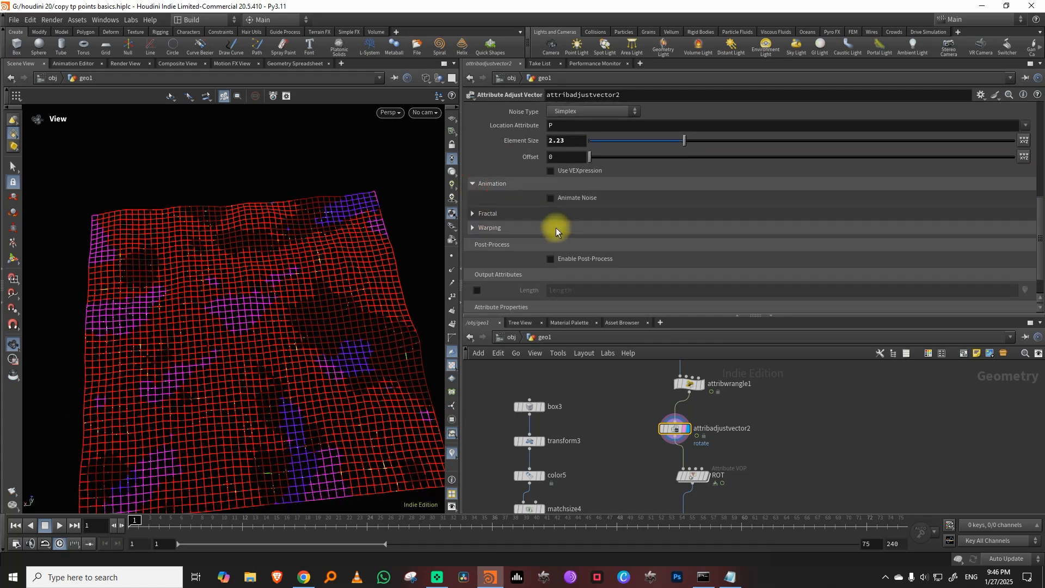
click(550, 198)
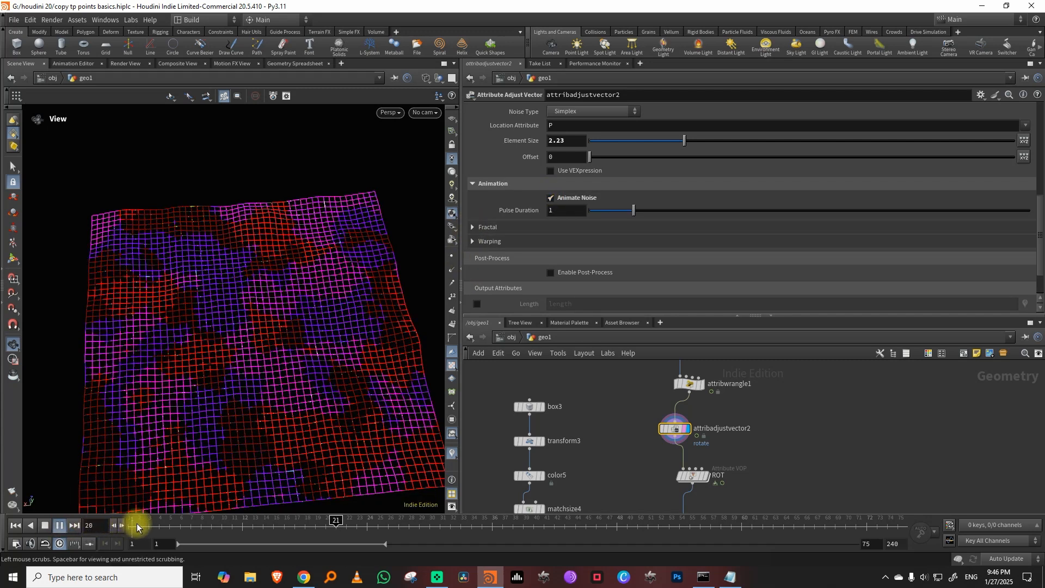
click(70, 525)
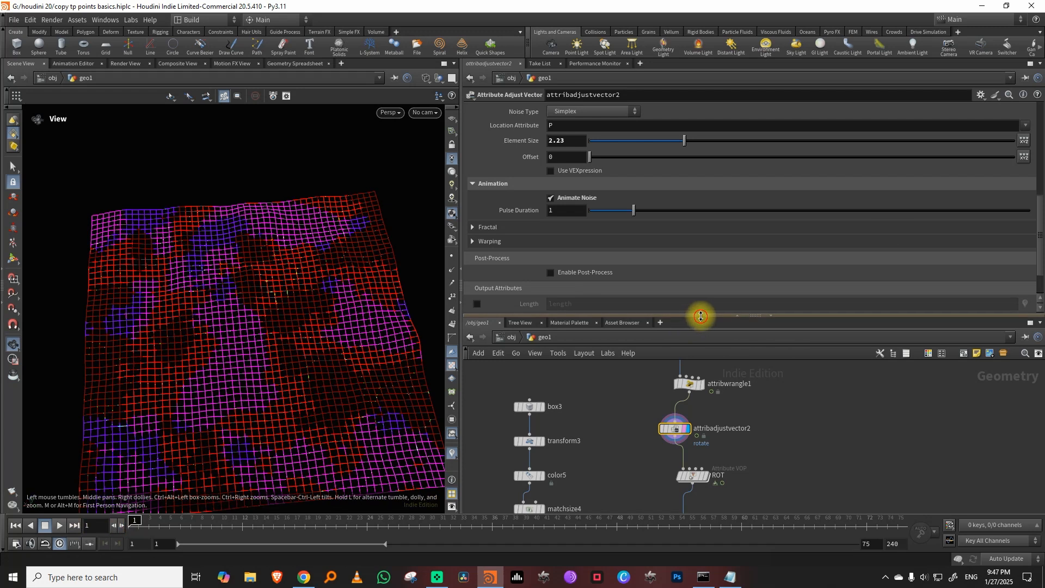
Display and select copytopoints2, and scrub the timeline to frame 25
drag(700, 316, 700, 290)
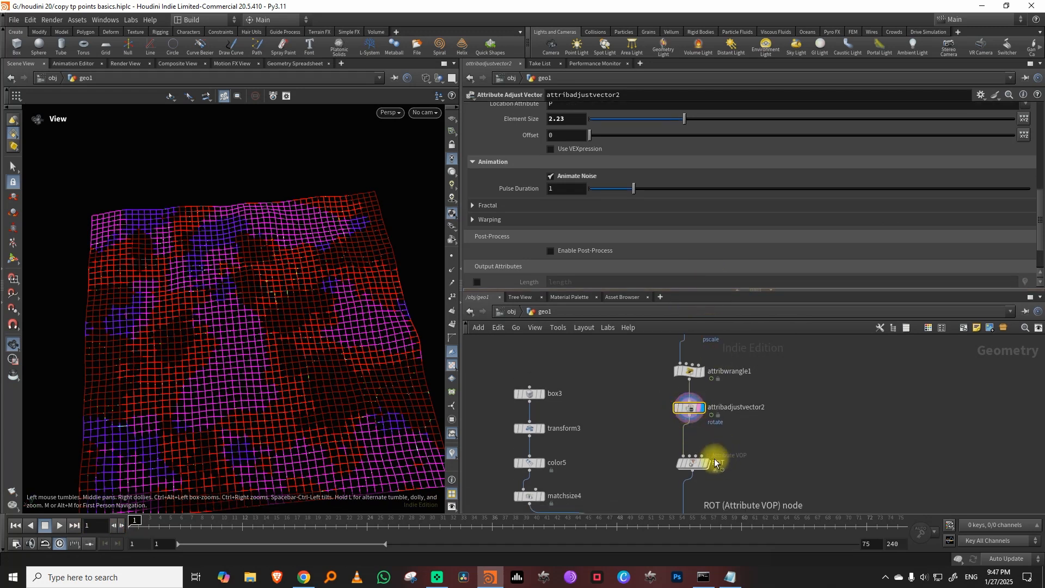
middle_drag(799, 416, 785, 371)
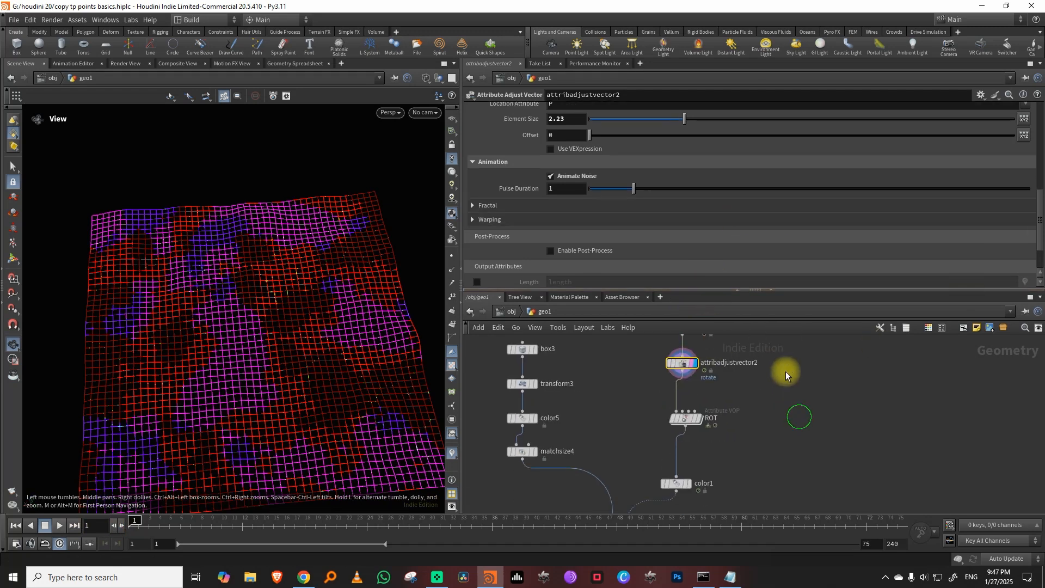
middle_drag(627, 510, 634, 442)
click(637, 493)
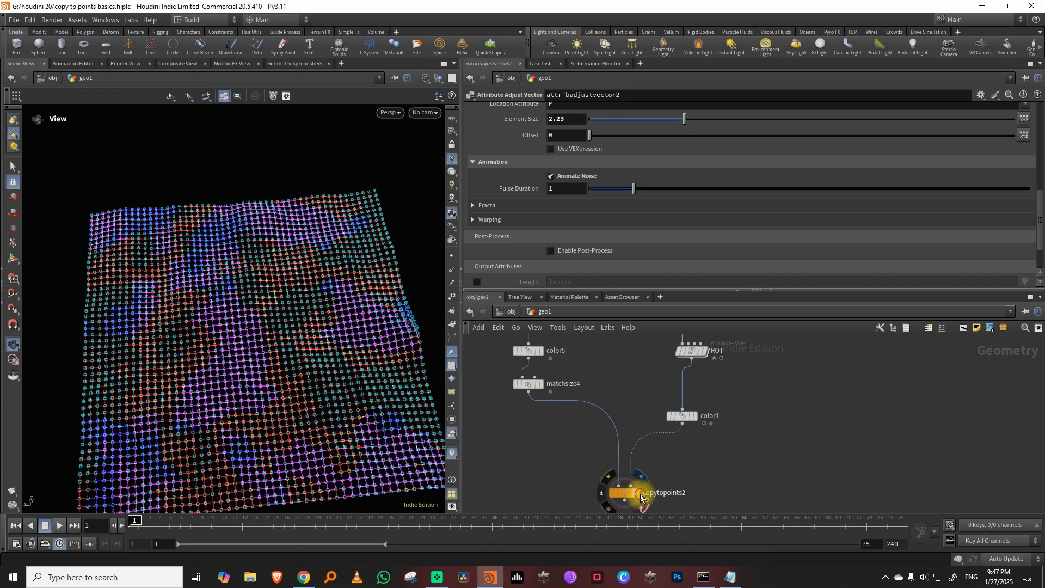
click(626, 493)
middle_drag(721, 356, 695, 419)
drag(148, 524, 379, 526)
Turn off visualization of the rotate attribute in attribadjustvector2's node information
middle_drag(733, 412, 708, 481)
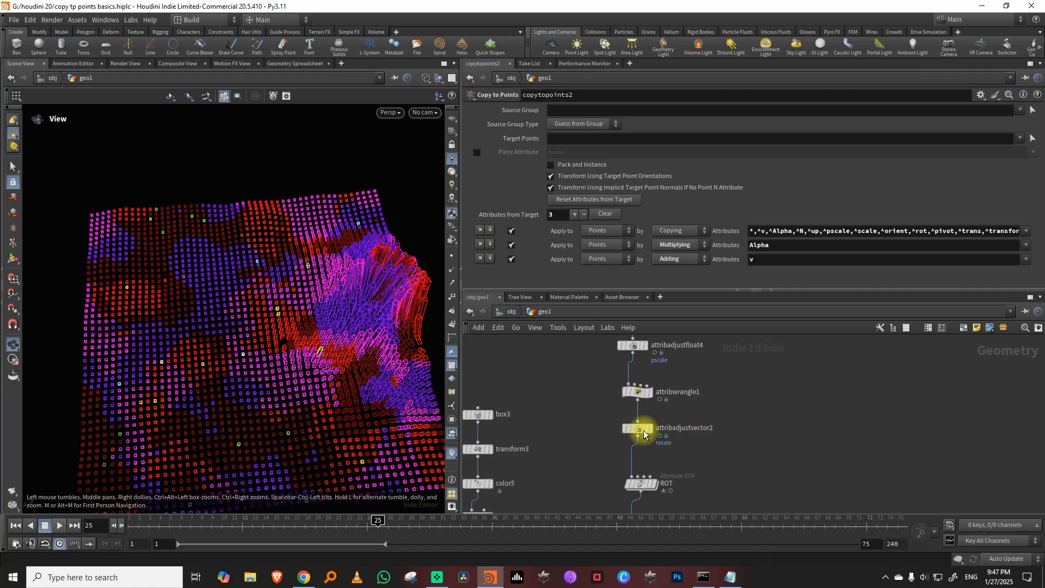
middle_click(618, 427)
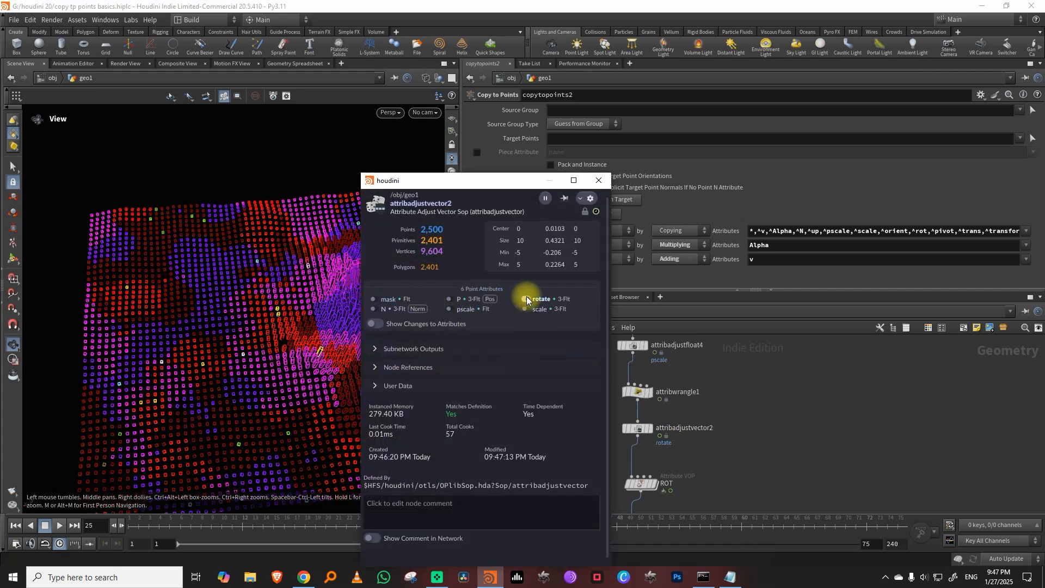
click(526, 299)
click(596, 183)
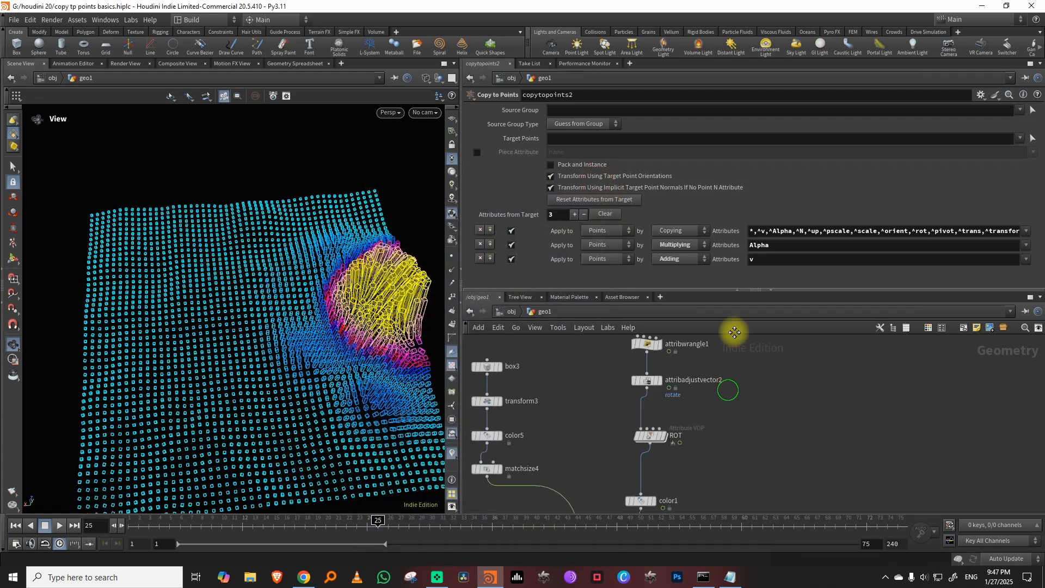
Go inside the ROT Attribute VOP, enlarge the network area and add a Bind node below the existing chain
double_click(642, 428)
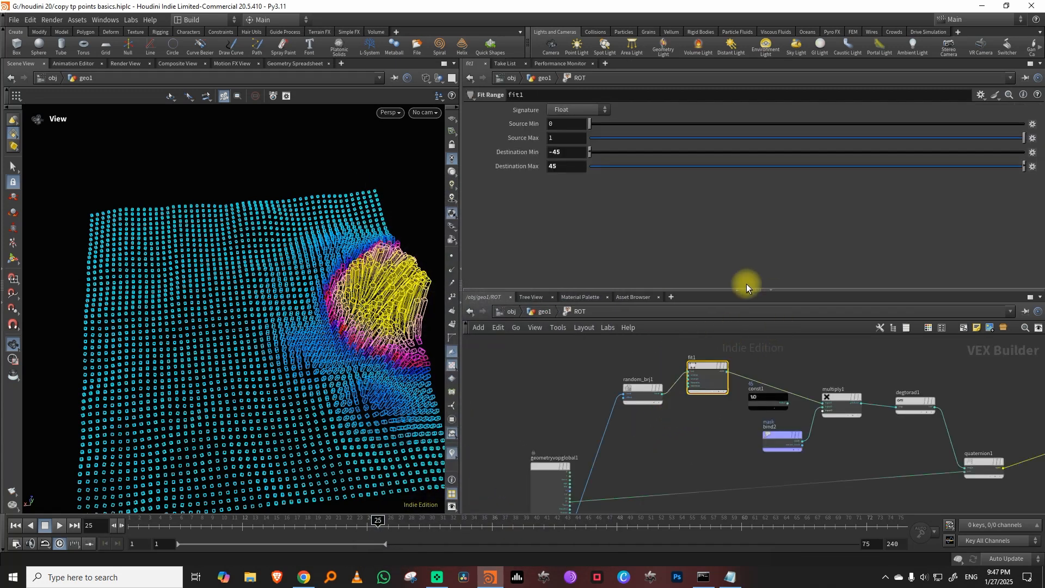
middle_drag(829, 354, 754, 329)
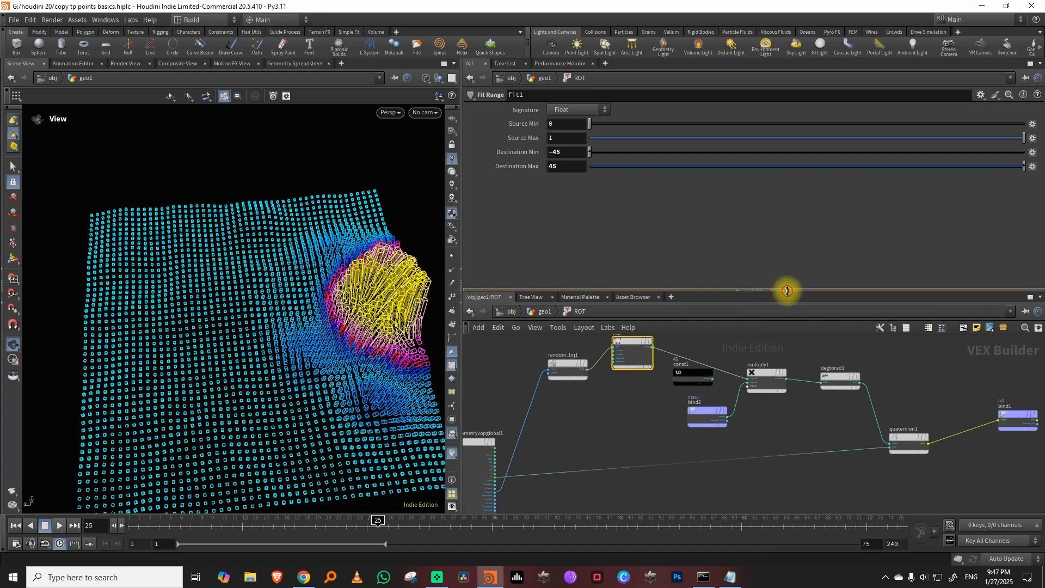
drag(788, 291, 792, 181)
drag(858, 333, 880, 359)
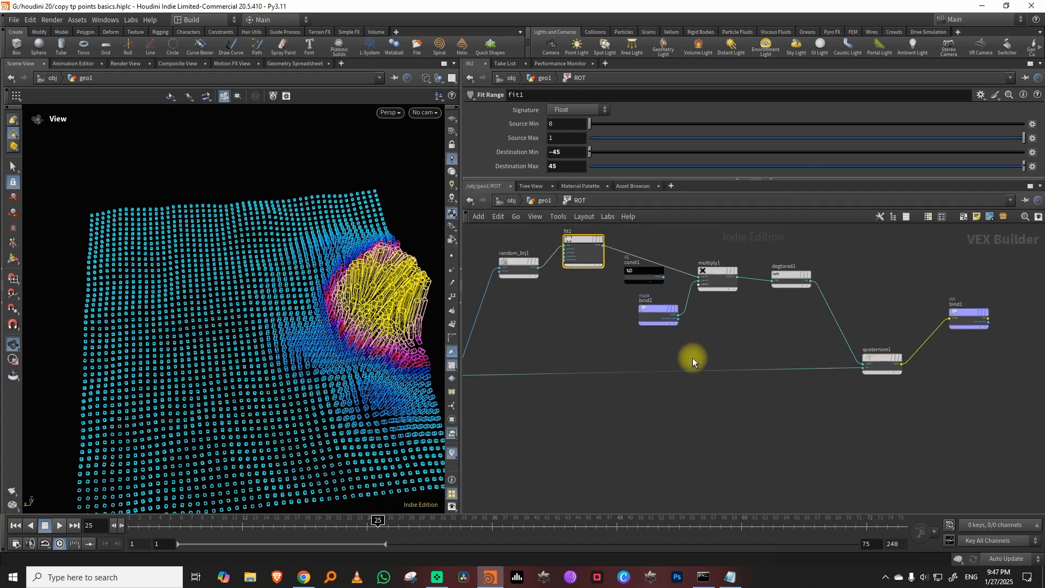
middle_drag(646, 401, 671, 421)
key(Tab)
text(bin)
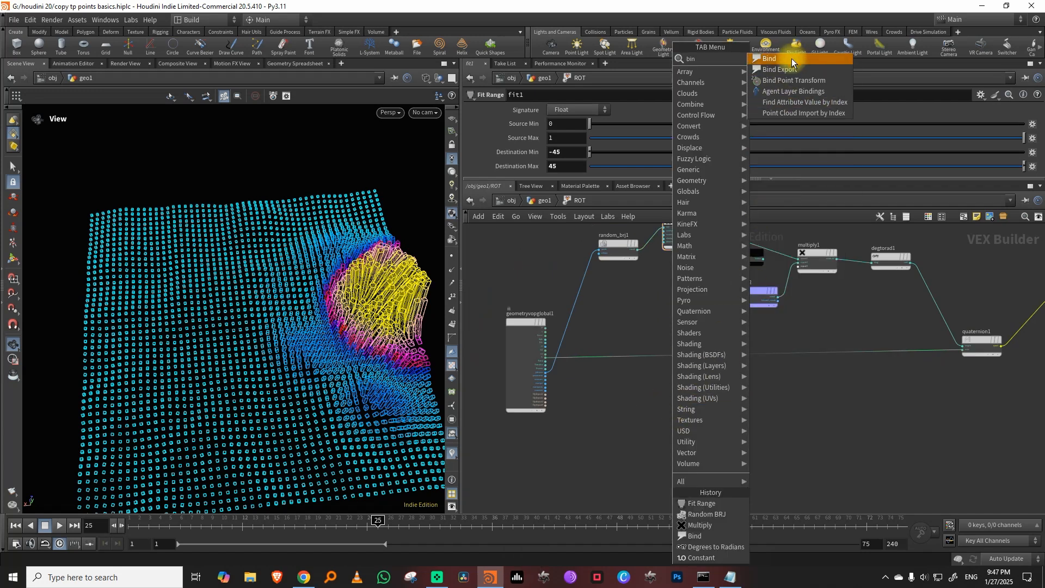
click(791, 58)
click(641, 416)
Set the new Bind node's type to 3 Floats (vector) and its name to rotate
click(572, 124)
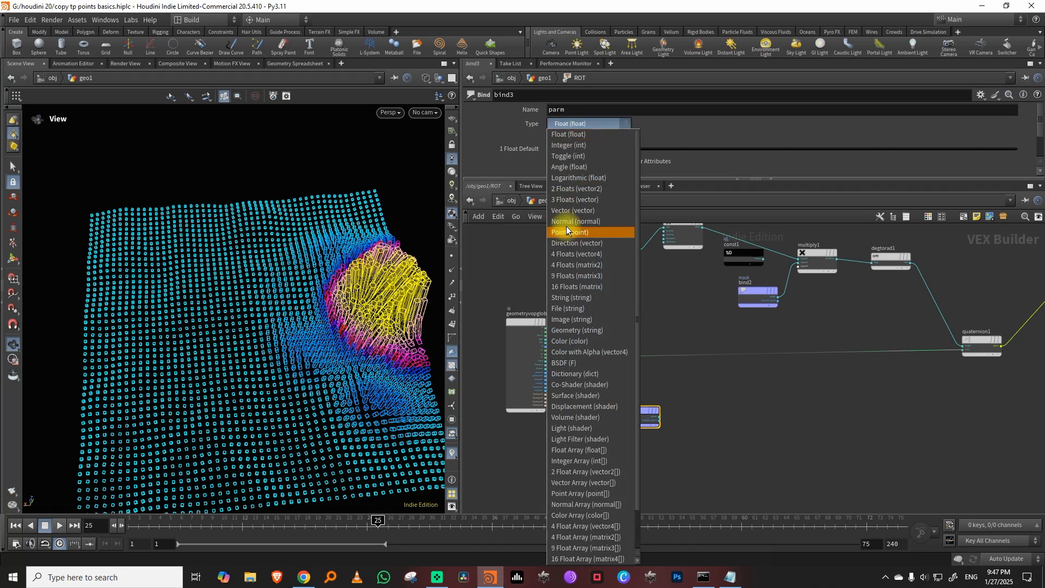
click(569, 210)
click(571, 124)
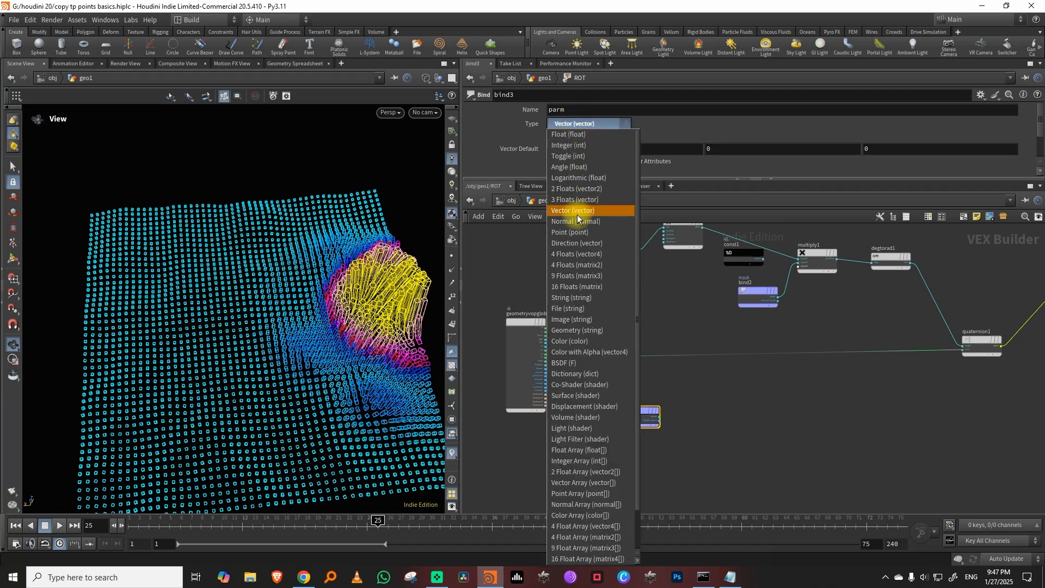
click(579, 201)
click(586, 124)
click(585, 201)
click(587, 125)
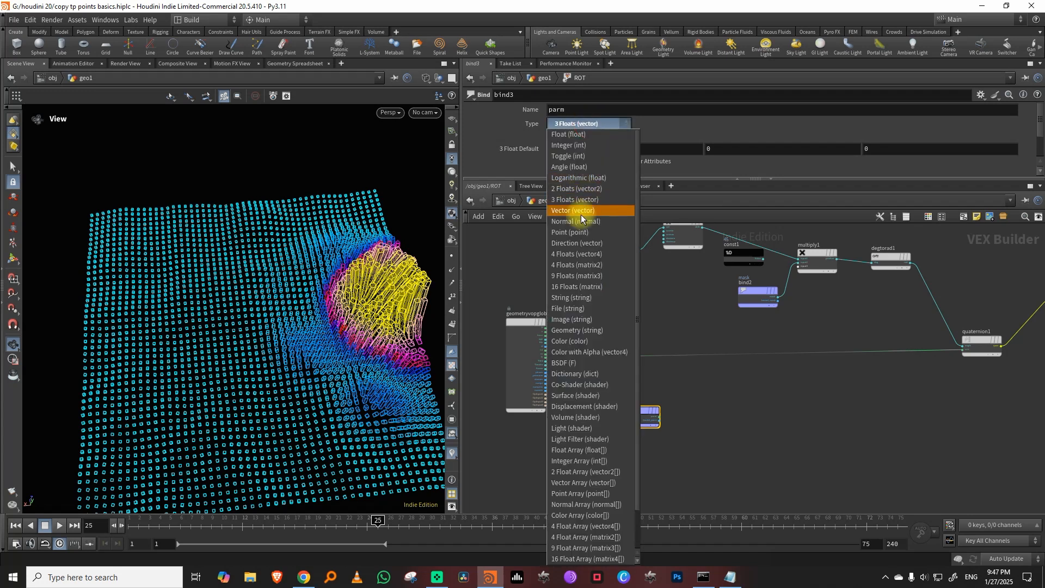
click(586, 211)
click(591, 124)
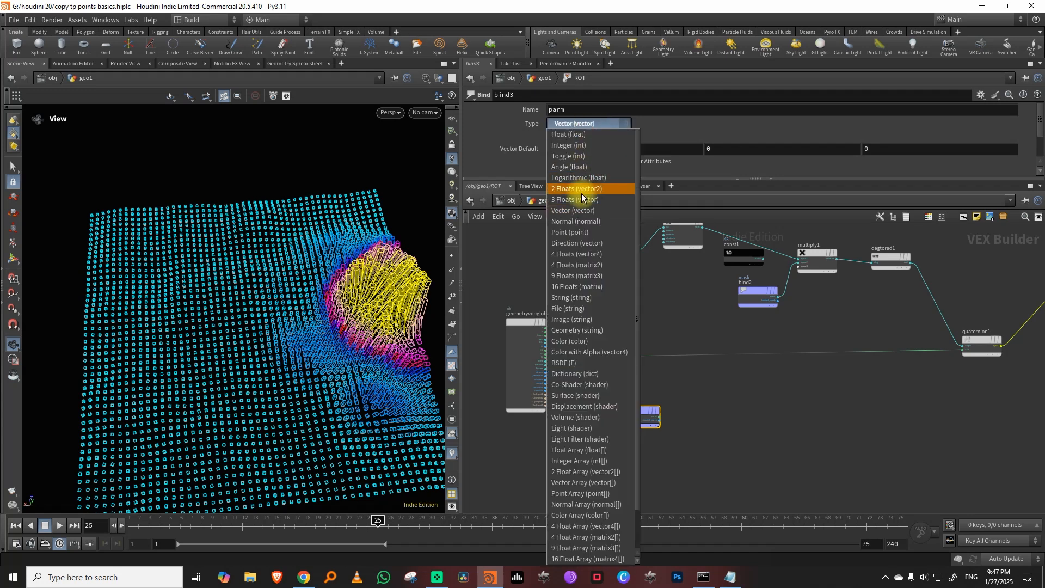
click(579, 200)
double_click(577, 110)
text(rotate)
key(Return)
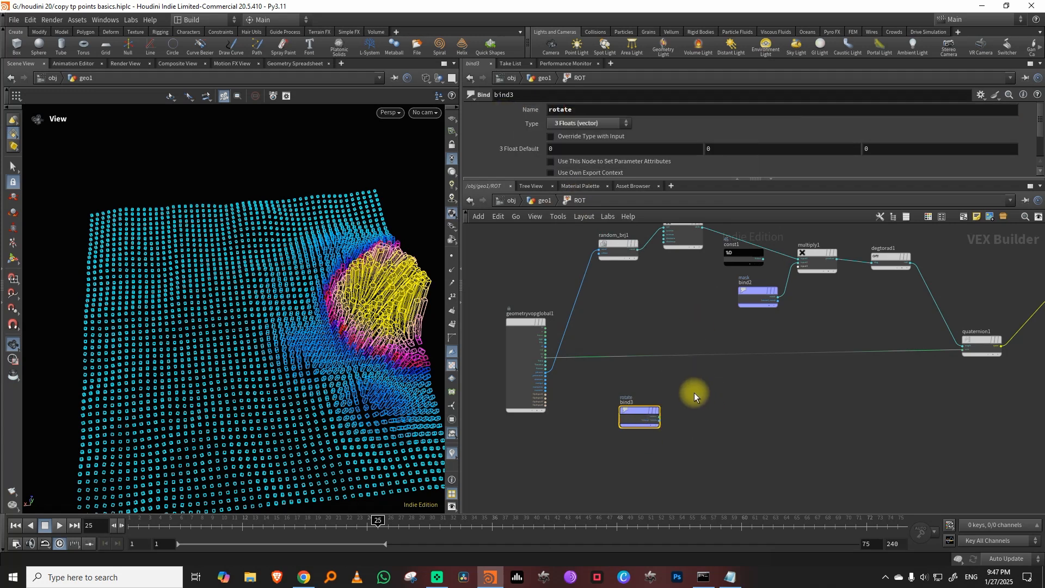
Duplicate the Degrees to Radians node beside bind3 and connect bind3's rotate output to the copy
scroll(697, 389, up, 4)
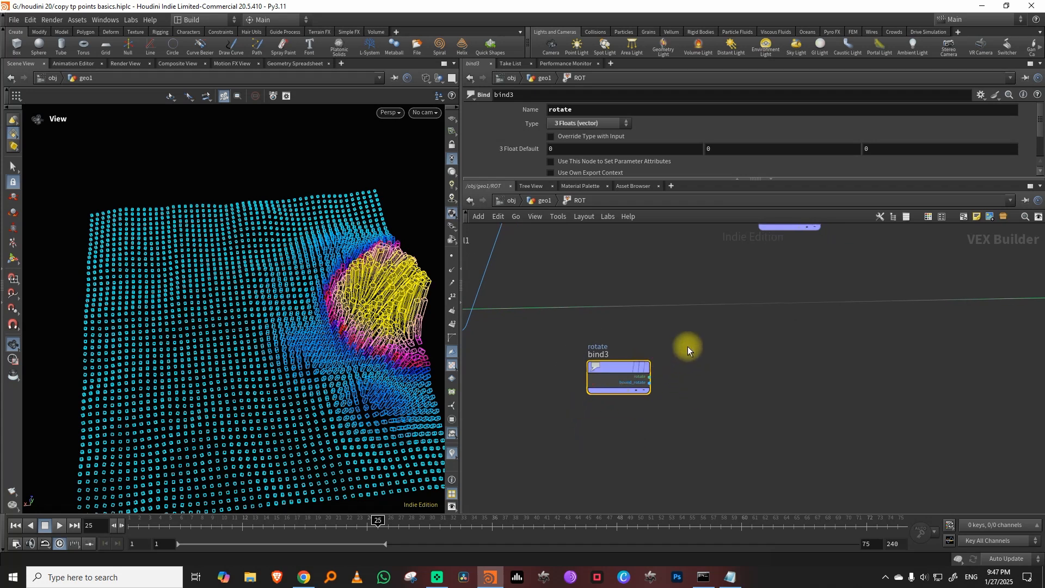
scroll(653, 381, down, 5)
scroll(653, 365, up, 5)
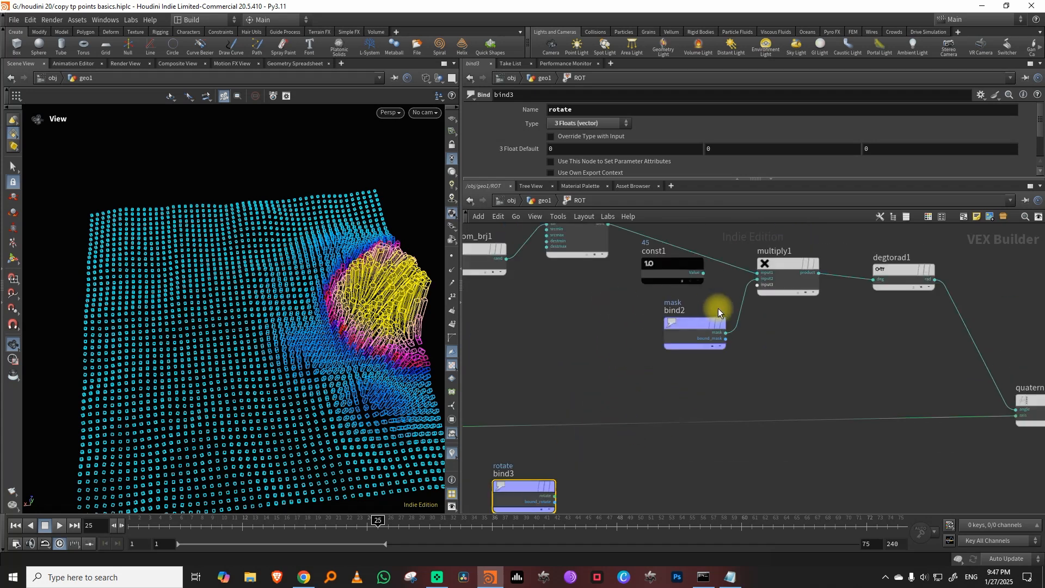
click(903, 270)
middle_drag(859, 359, 864, 319)
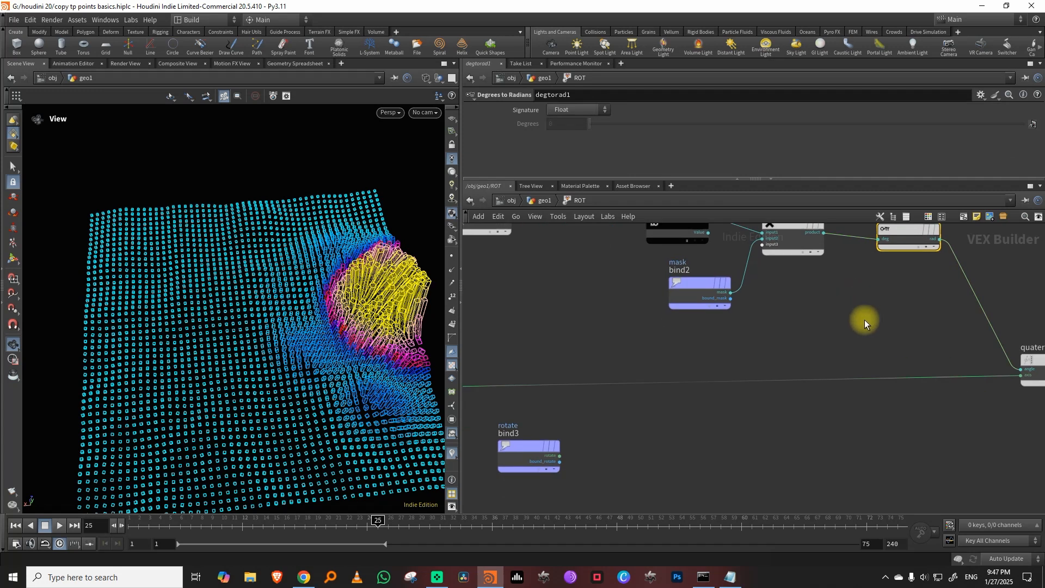
key(ctrl+c)
key(ctrl+v)
drag(855, 325, 685, 443)
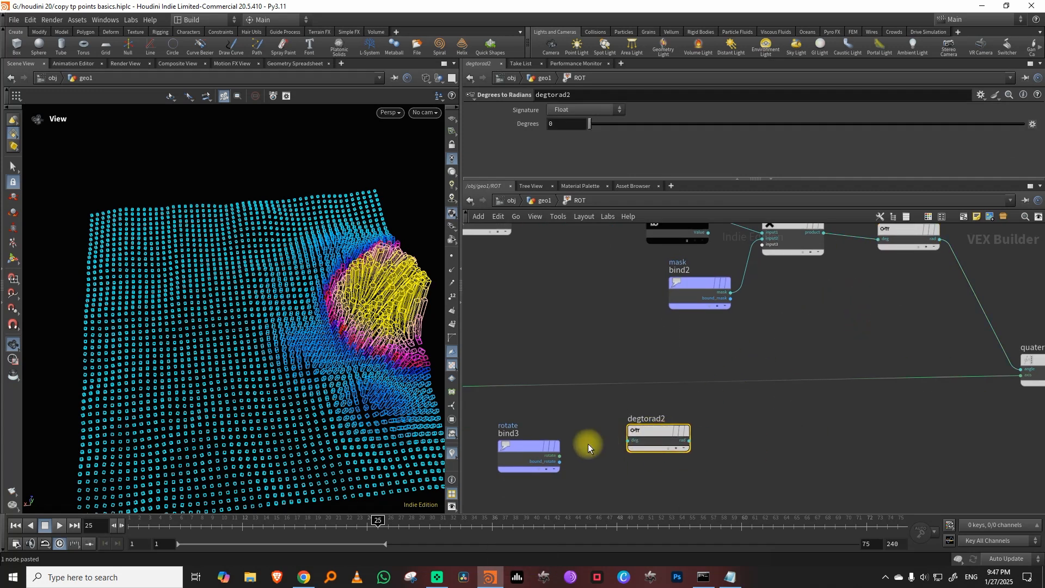
scroll(587, 443, up, 2)
drag(551, 460, 640, 438)
drag(688, 424, 682, 448)
drag(516, 431, 721, 446)
middle_drag(866, 404, 773, 394)
click(772, 394)
Add a Vector to Quaternion node and connect degtorad2's output to its input
scroll(772, 394, down, 2)
middle_drag(757, 435, 678, 405)
key(Tab)
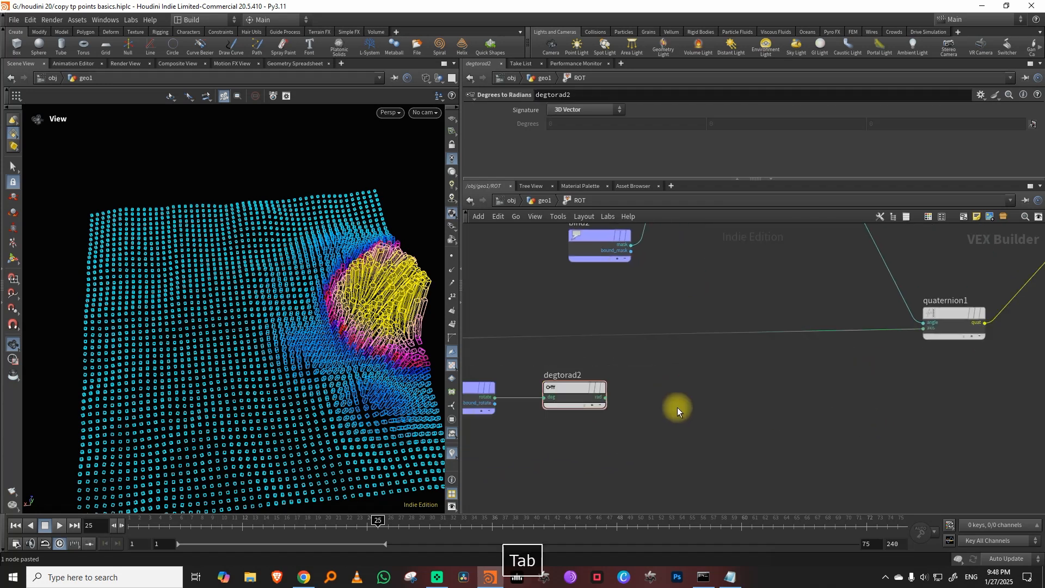
text(vect)
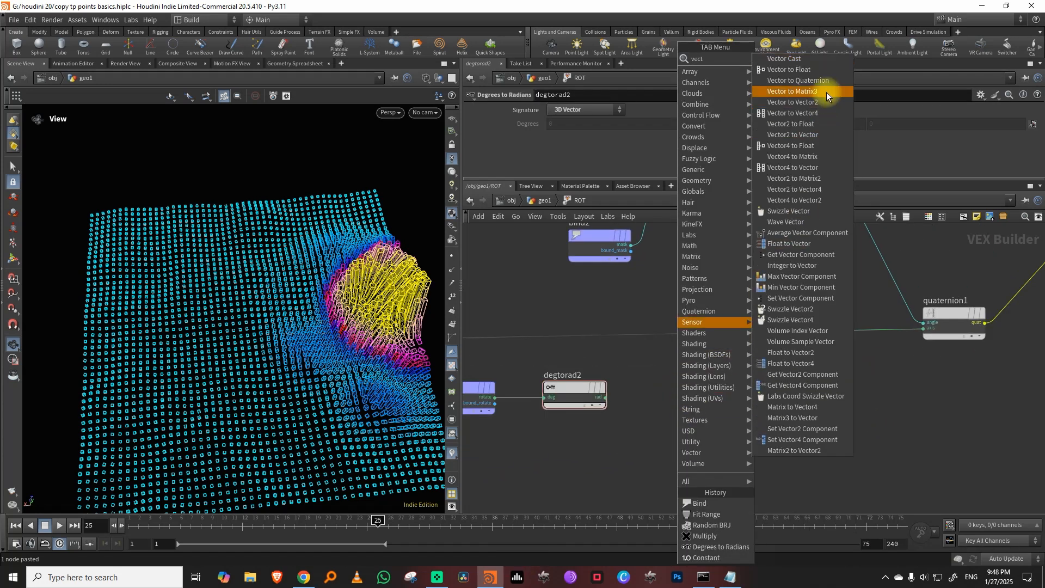
click(797, 81)
click(740, 419)
drag(607, 398, 862, 390)
Connect vectoquat1's quat output to the rot bind in place of quaternion1, and play the animation
middle_drag(1009, 344, 775, 380)
drag(716, 346, 663, 307)
drag(874, 301, 905, 375)
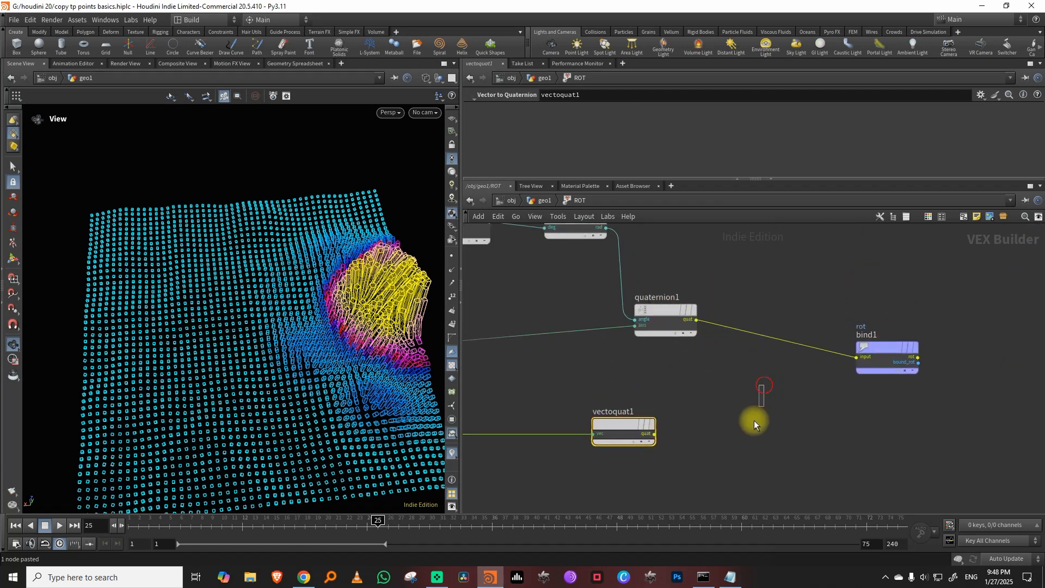
click(838, 357)
mouse_move(301, 362)
mouse_down()
mouse_move(315, 355)
mouse_move(320, 319)
mouse_move(310, 355)
mouse_up()
click(59, 525)
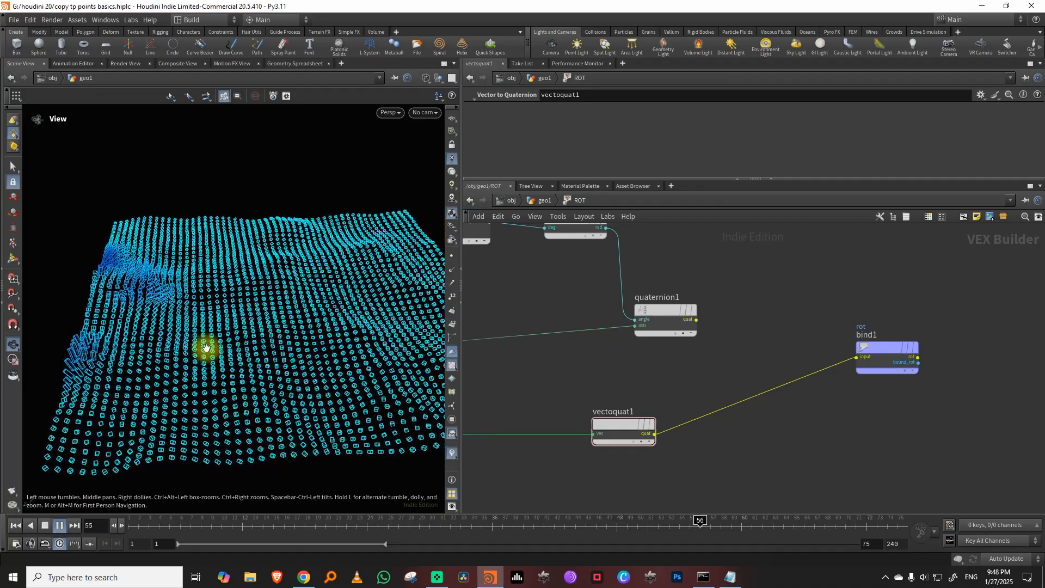
Insert a Multiply node on the wire between the rotate bind and degtorad2
drag(174, 526, 401, 523)
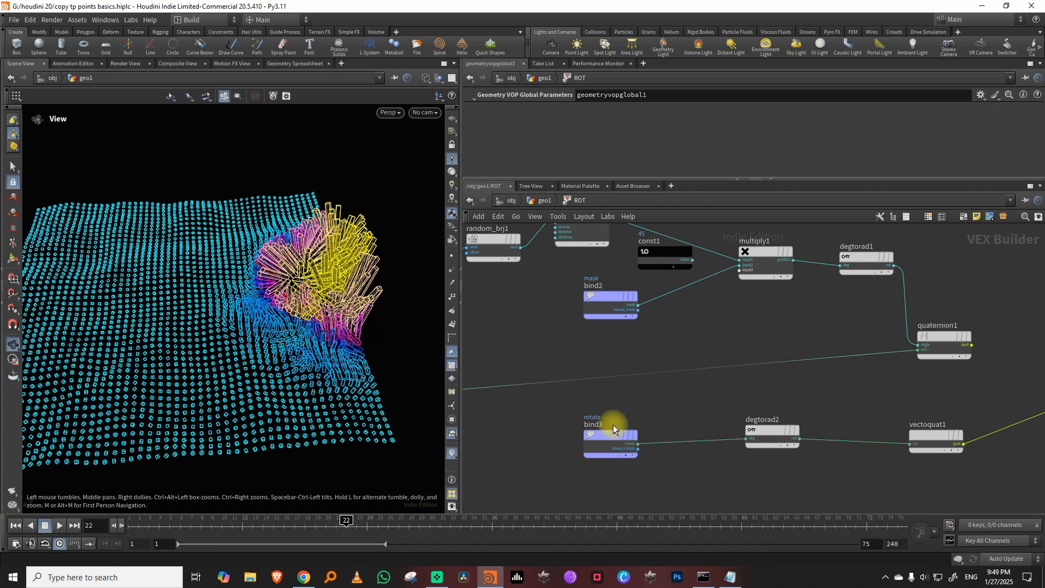
drag(612, 426, 589, 428)
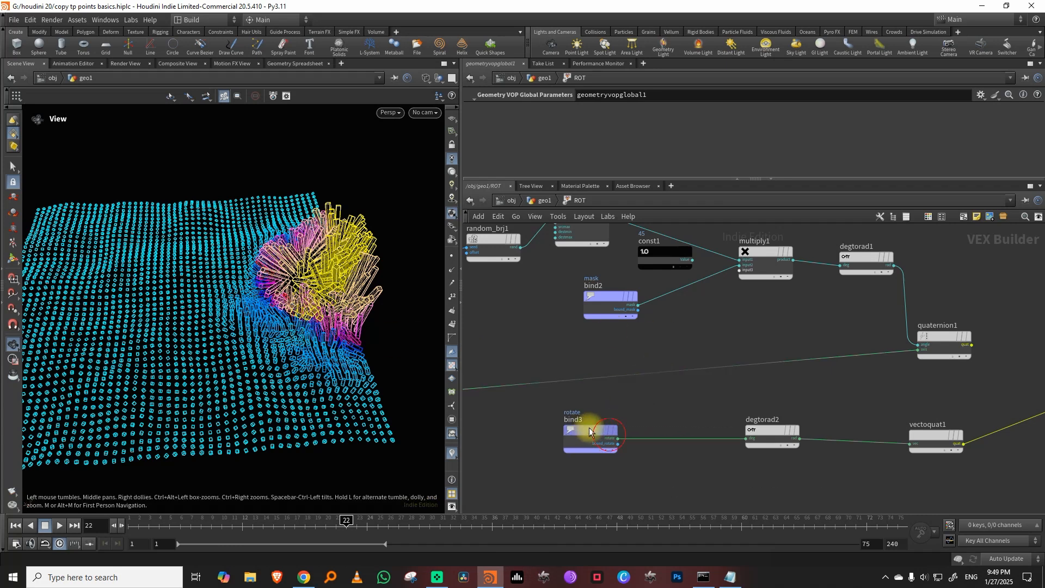
middle_drag(220, 324, 266, 313)
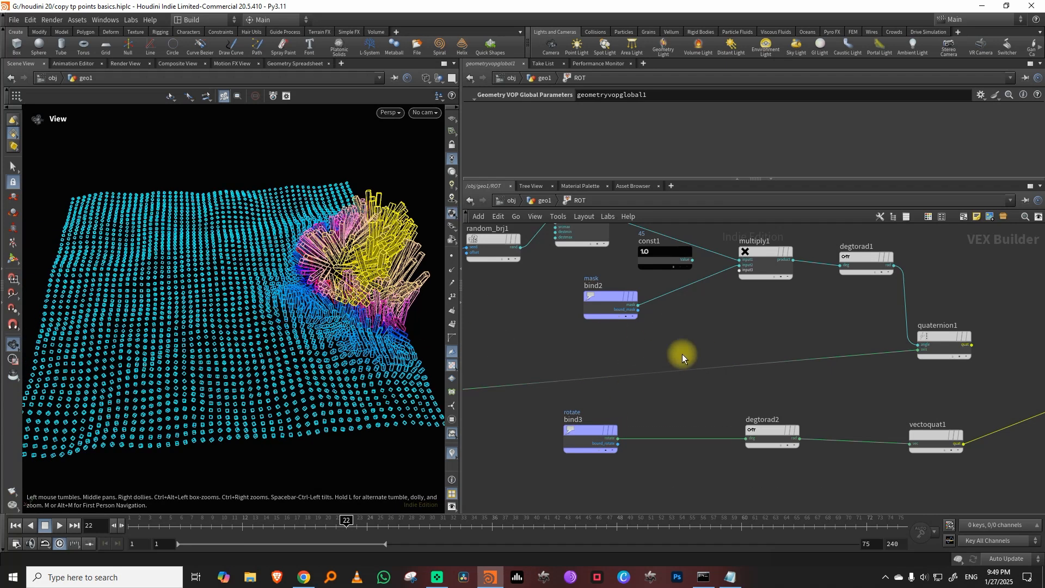
key(Tab)
text(mul)
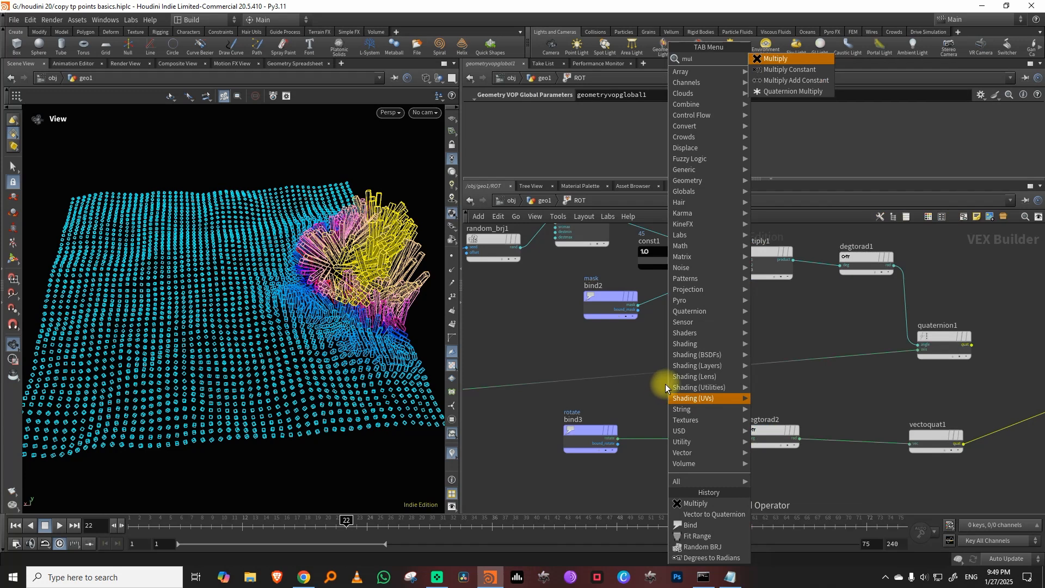
click(775, 58)
click(692, 442)
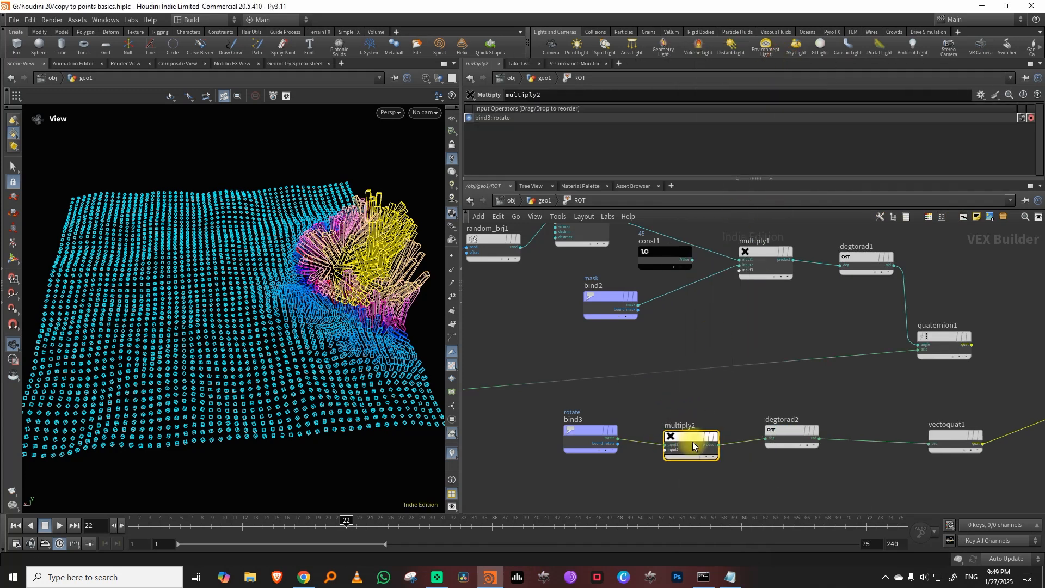
Connect bind2's mask output to the second input of multiply2 and play the animation
scroll(660, 346, up, 3)
click(621, 266)
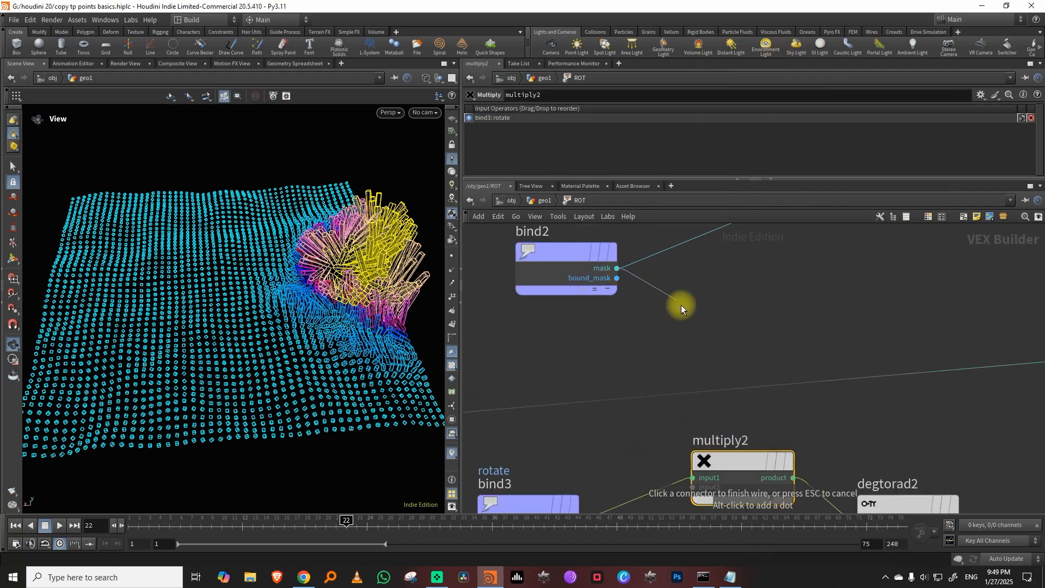
click(692, 387)
drag(326, 353, 323, 308)
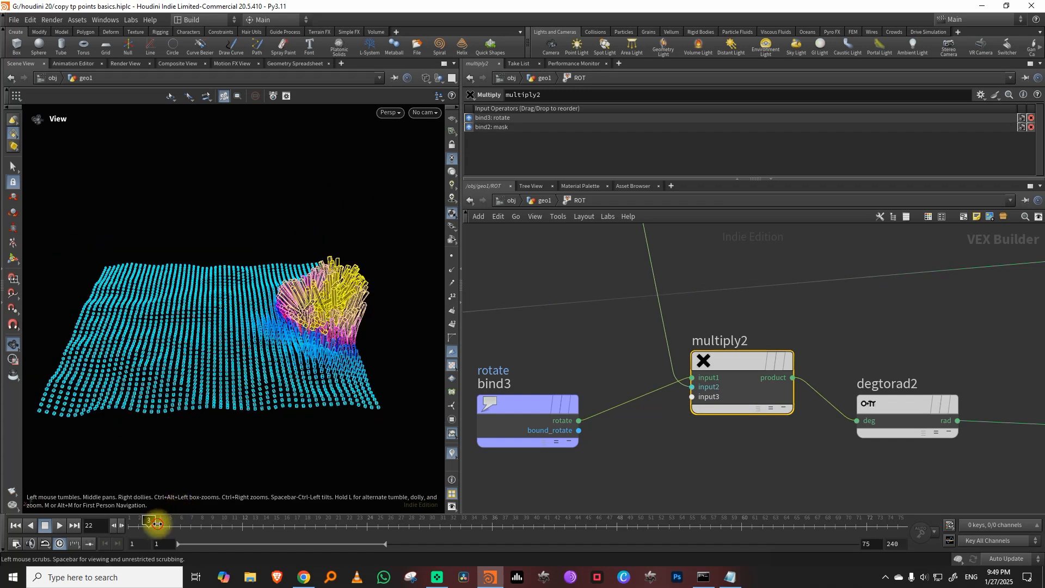
drag(156, 523, 106, 526)
click(62, 525)
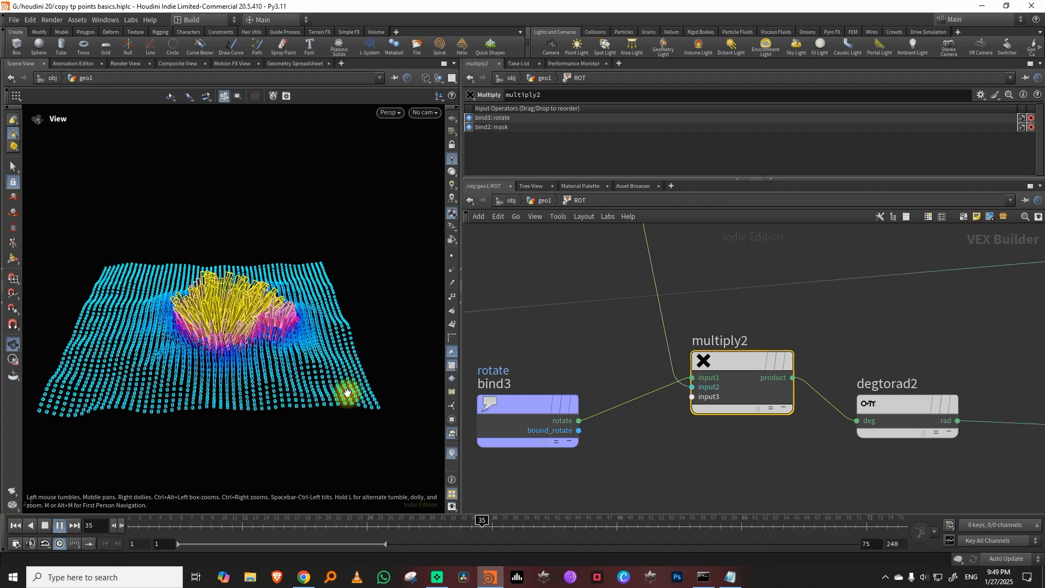
drag(165, 522, 486, 523)
Return to the geo1 network, bypass maskfromgeometry2, and play the animation
middle_drag(613, 322, 599, 422)
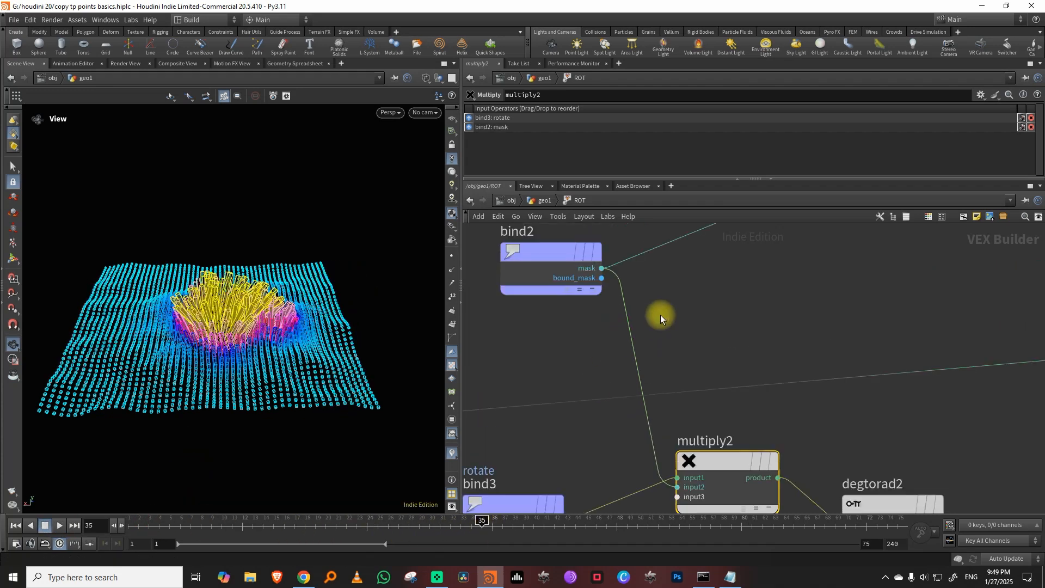
click(535, 203)
scroll(734, 343, up, 10)
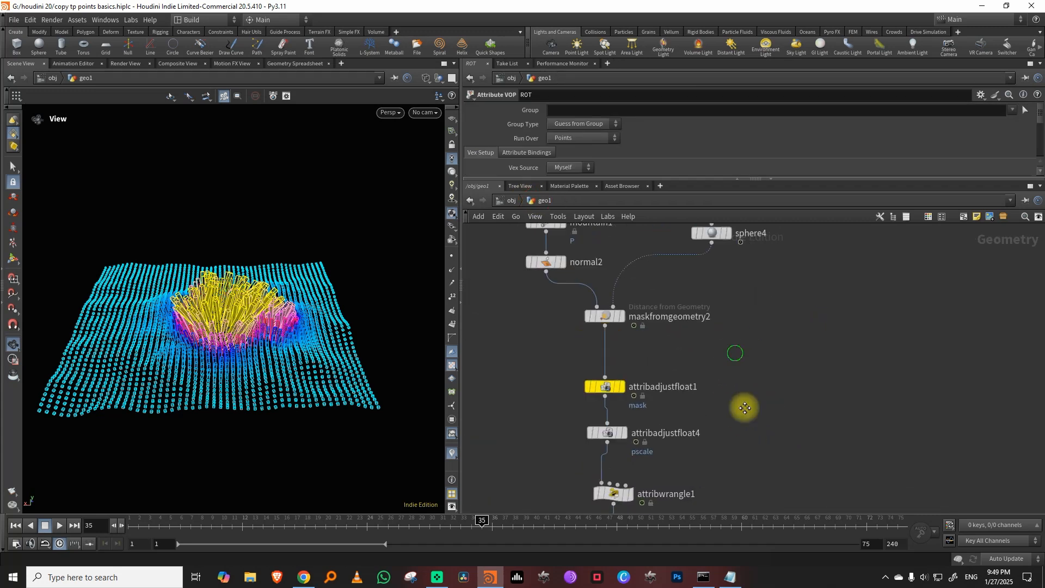
scroll(720, 383, down, 3)
click(688, 366)
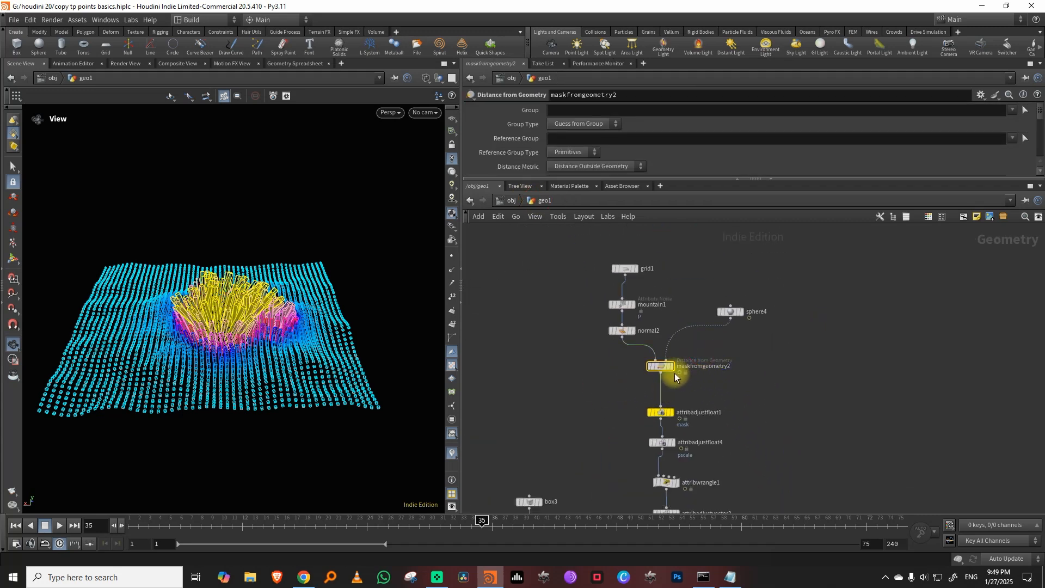
click(652, 365)
drag(236, 321, 250, 367)
click(60, 526)
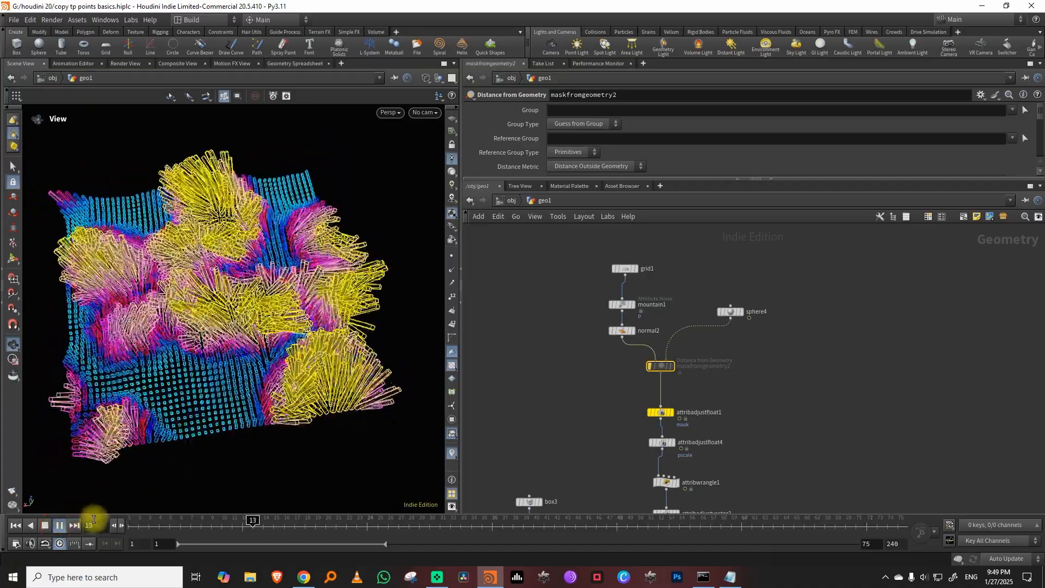
click(135, 523)
Enlarge the parameter area, set attribadjustvector2's noise pulse duration to 2.3, and play the animation
middle_drag(757, 500, 750, 363)
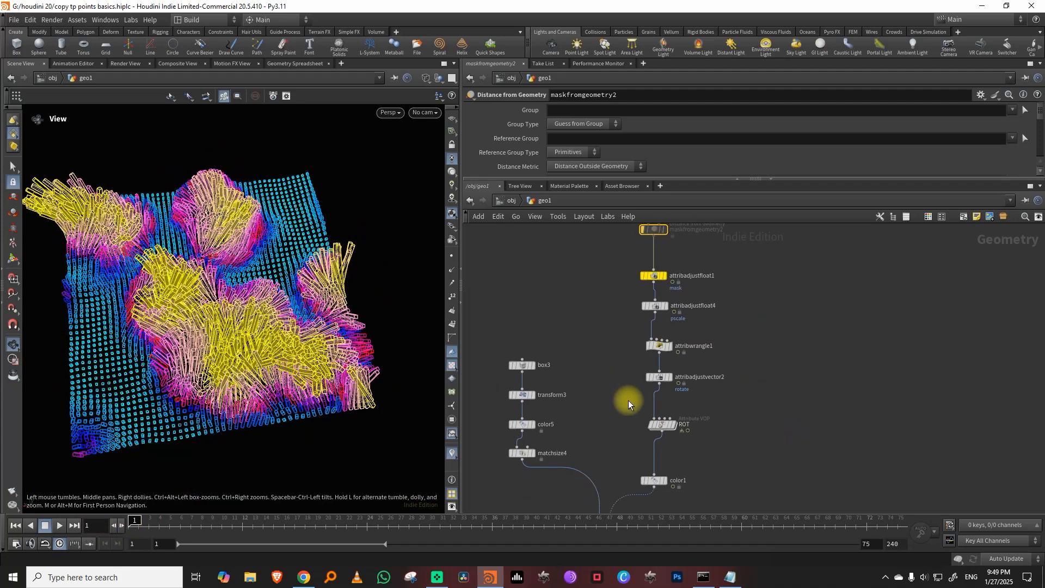
drag(701, 443, 701, 443)
drag(680, 179, 708, 315)
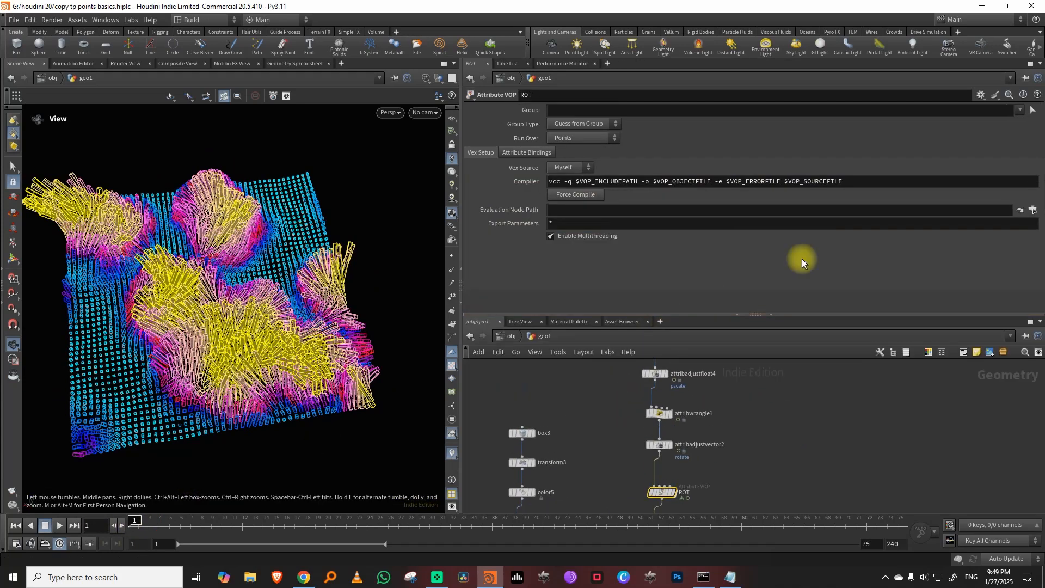
middle_drag(743, 431, 744, 413)
click(659, 427)
drag(680, 210, 673, 217)
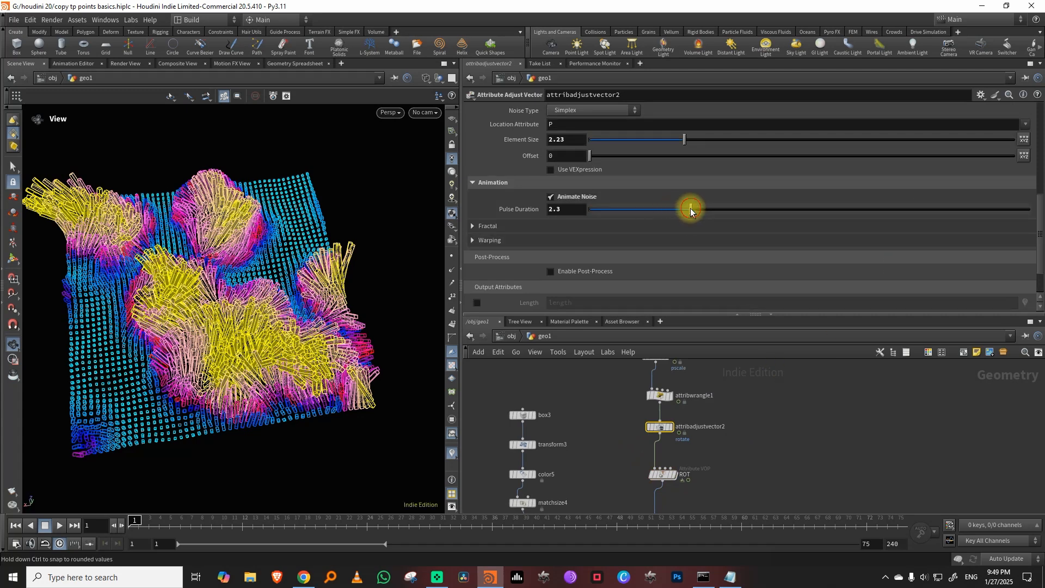
click(60, 526)
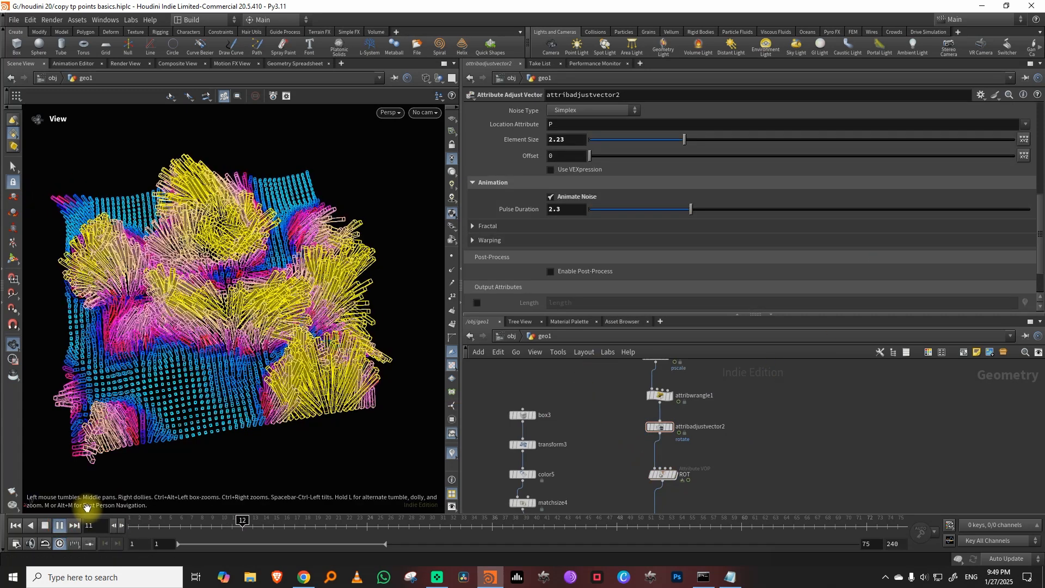
click(60, 525)
Change the noise type of attribadjustfloat1 to Worley Cellular F2-F1
middle_drag(752, 409, 675, 422)
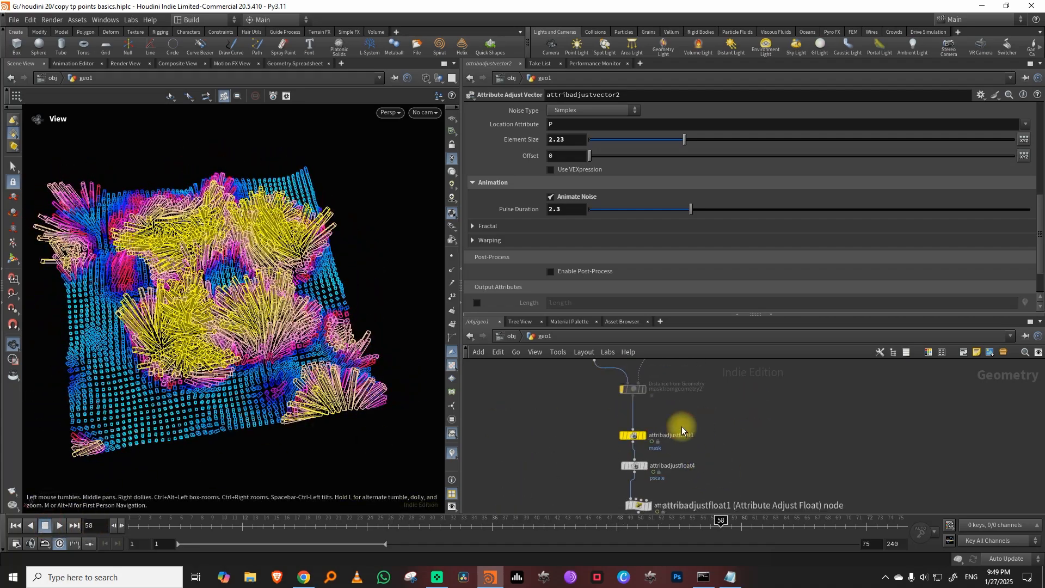
click(642, 435)
click(594, 239)
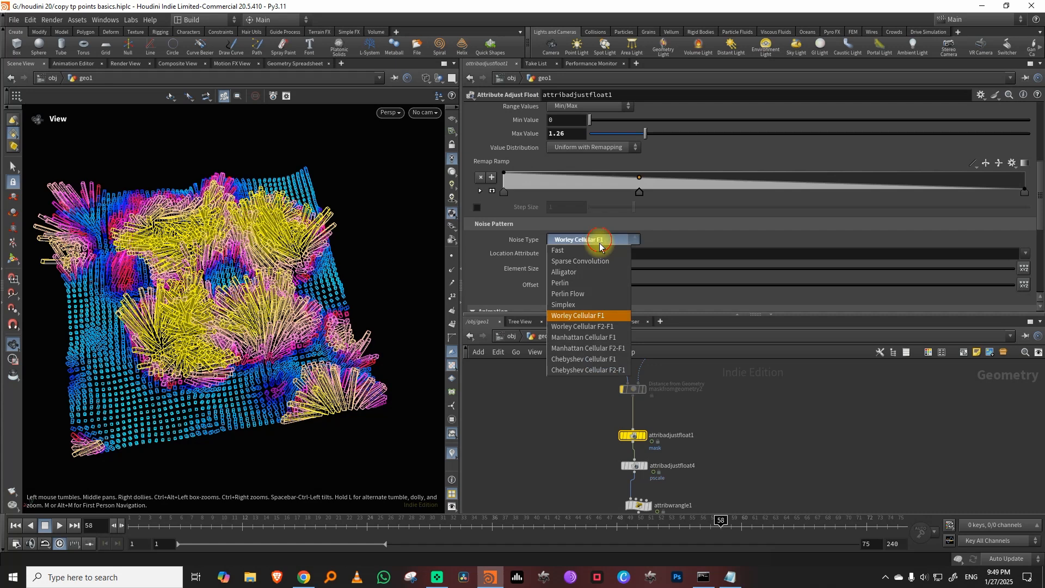
click(590, 327)
Set attribadjustvector2's noise range to a minimum of -10 and a maximum of 10
middle_drag(725, 454, 739, 384)
middle_drag(719, 441, 719, 416)
middle_drag(687, 451, 690, 422)
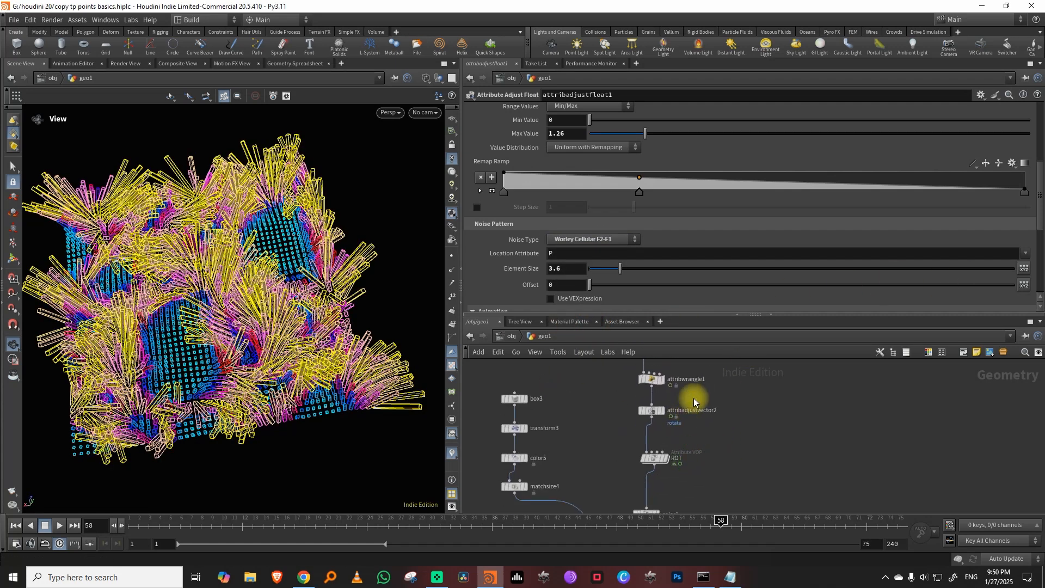
click(691, 411)
drag(1039, 218, 1040, 158)
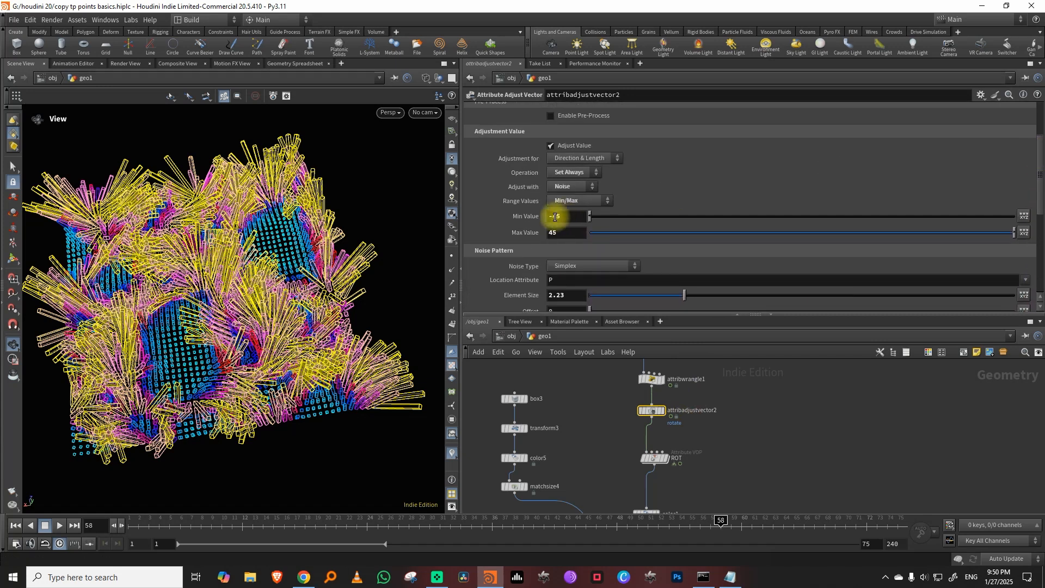
key(Tab)
text(10)
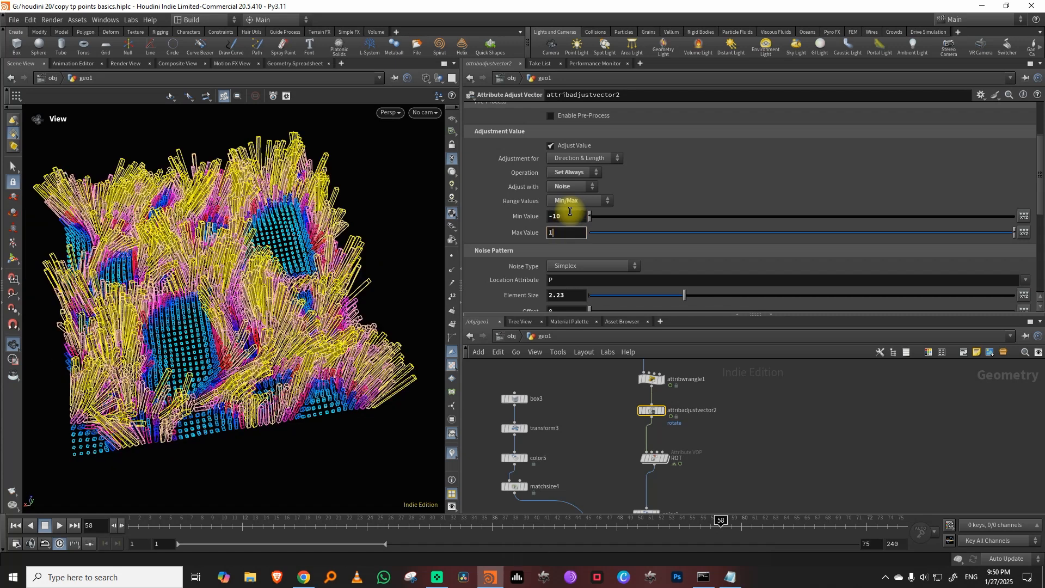
key(Return)
drag(219, 297, 218, 246)
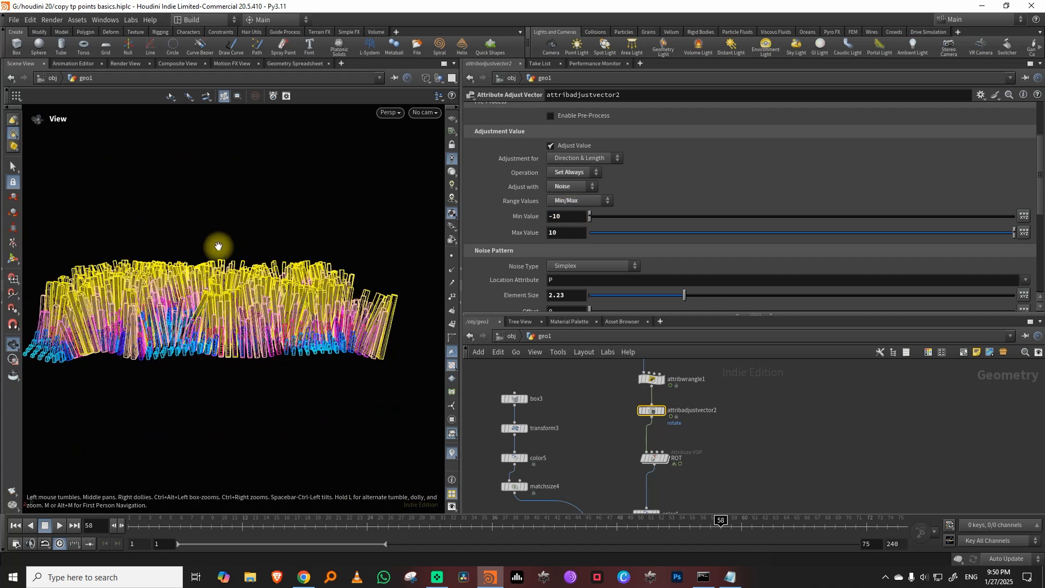
Rename the attribwrangle1 node to scale1
scroll(702, 422, up, 2)
middle_drag(612, 404, 586, 430)
click(620, 445)
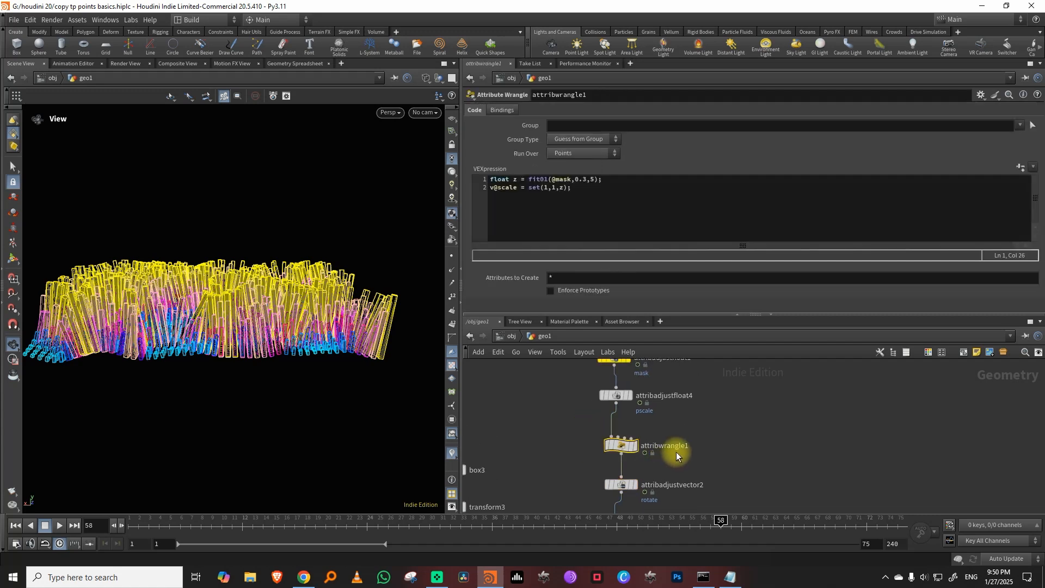
text(scale1)
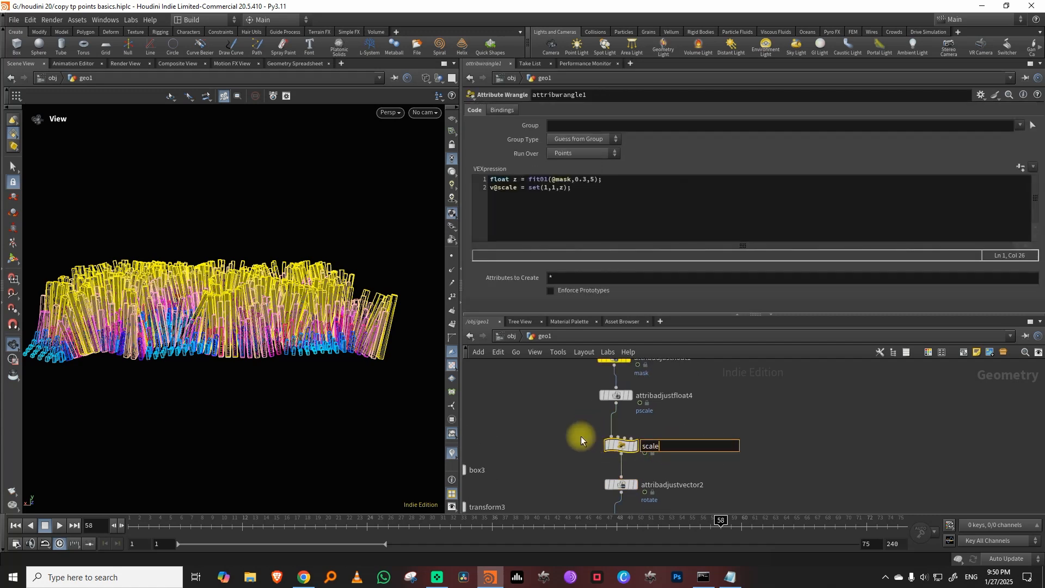
key(Return)
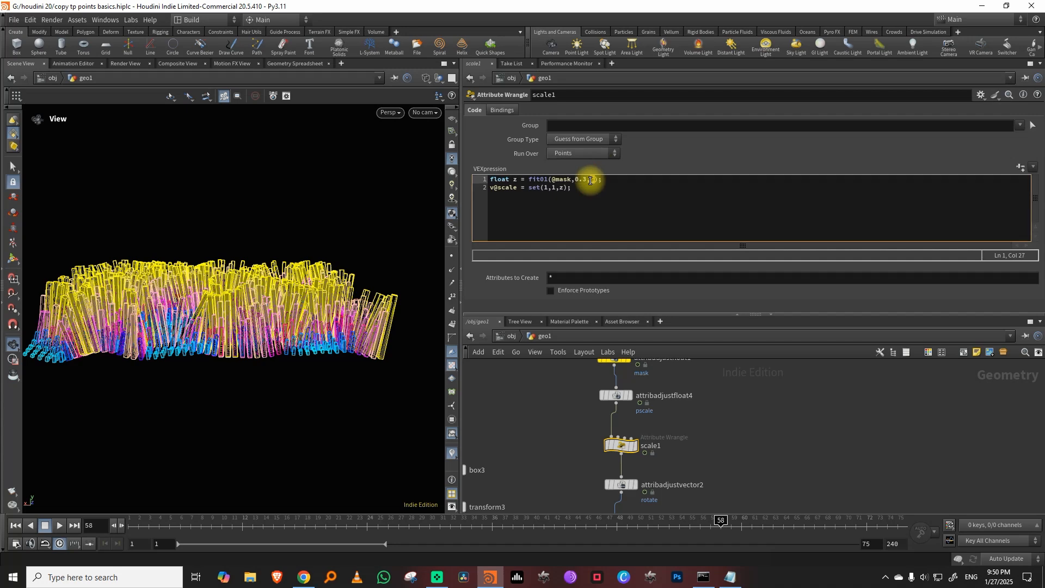
Change the upper limit of the fit01 function in scale1's VEX code to 2
click(735, 410)
drag(248, 321, 206, 389)
Play the animation with maskfromgeometry2 active, and return to frame 1
middle_drag(738, 460, 735, 397)
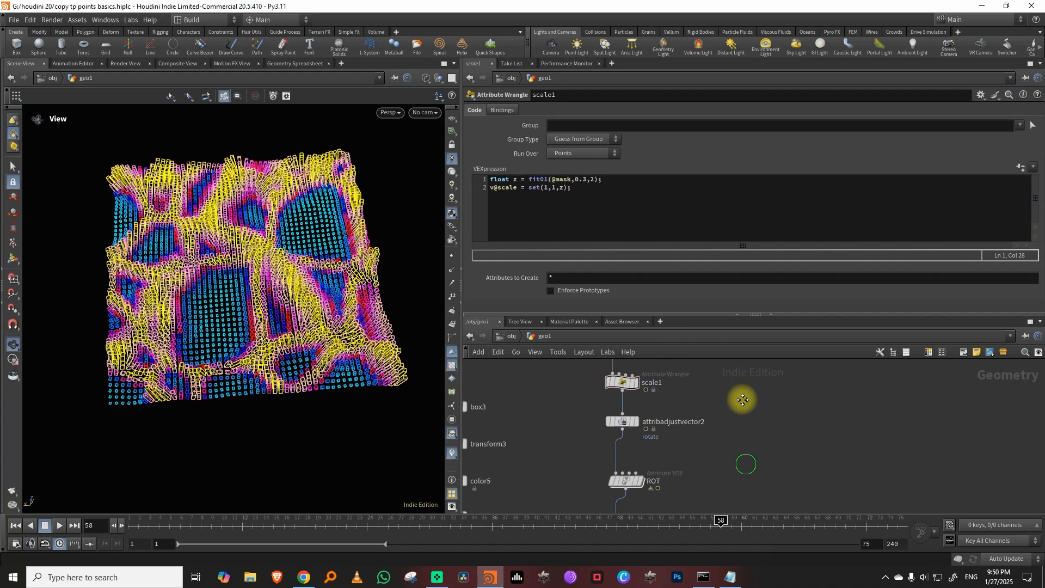
click(617, 420)
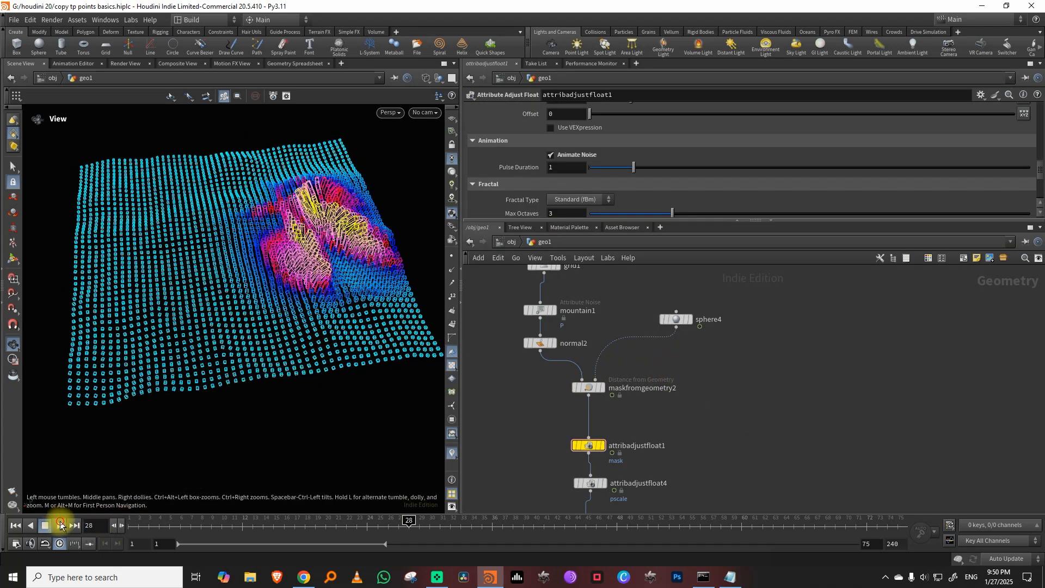
click(60, 525)
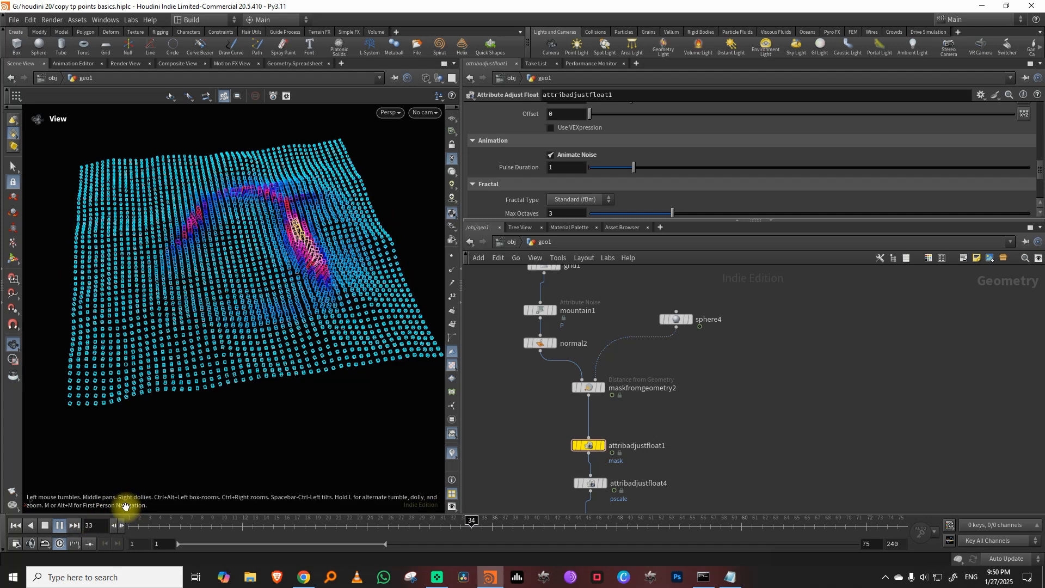
click(136, 524)
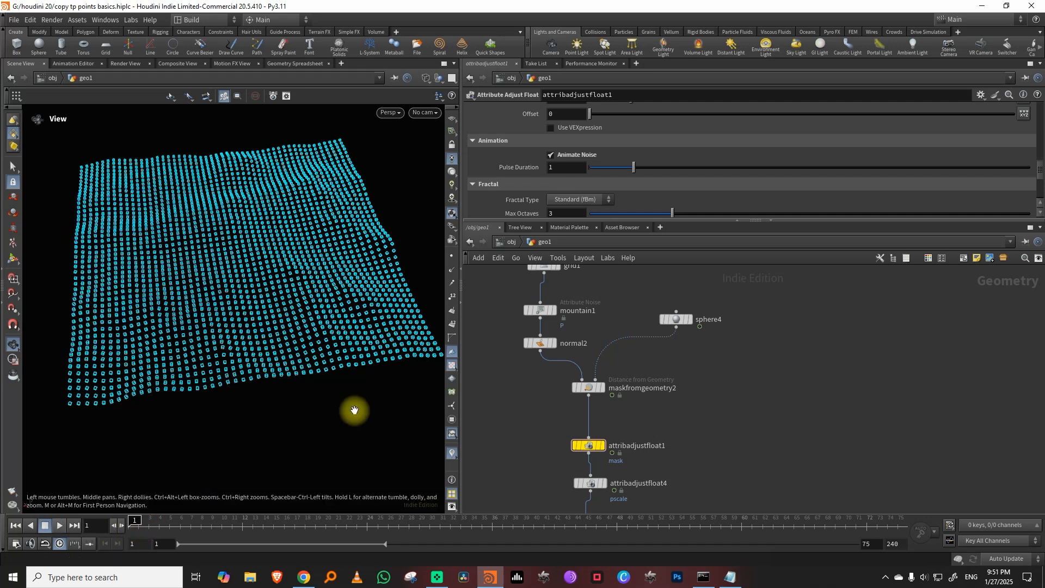
Add a Sphere node beside grid1 with primitive type Polygon, uniform scale 2.17 and frequency 30
scroll(648, 336, down, 2)
key(Tab)
text(s)
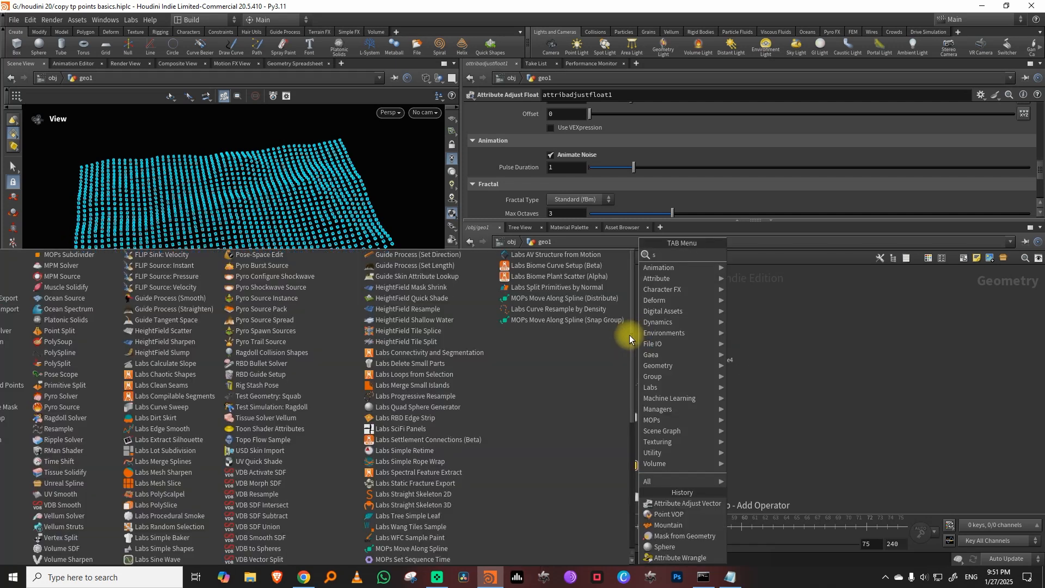
text(p)
click(335, 254)
click(498, 317)
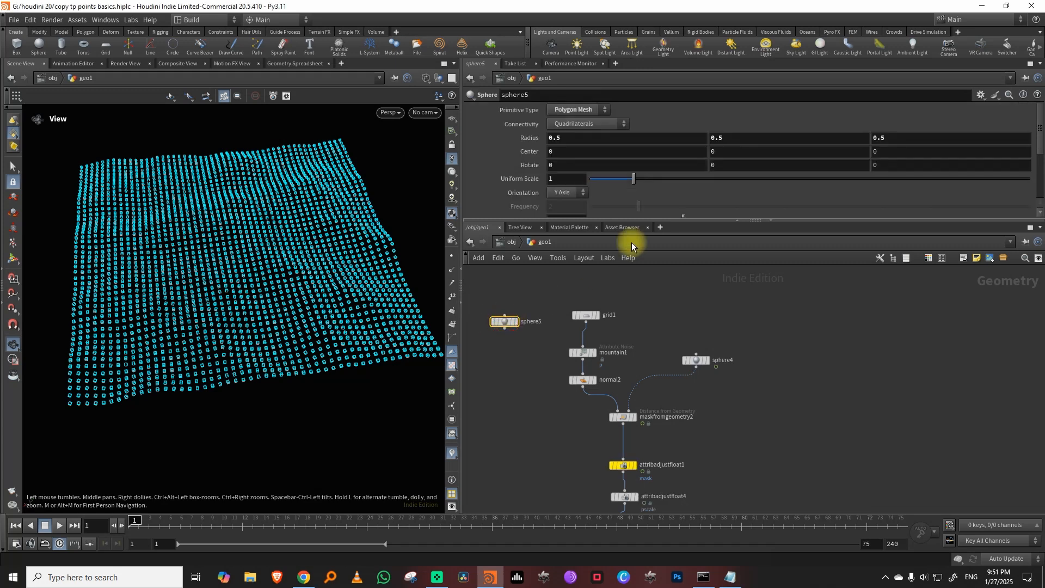
click(586, 109)
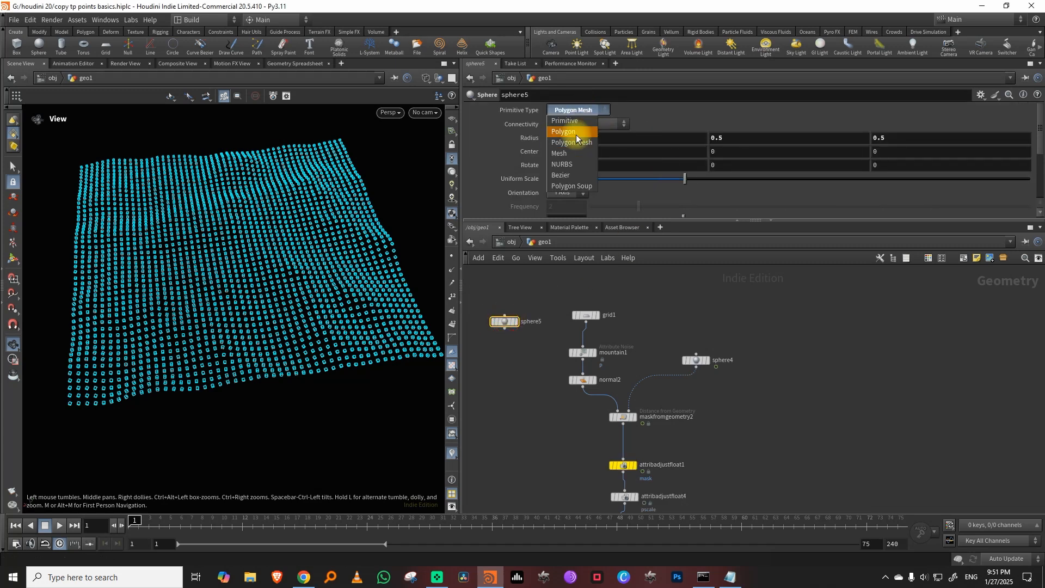
click(576, 135)
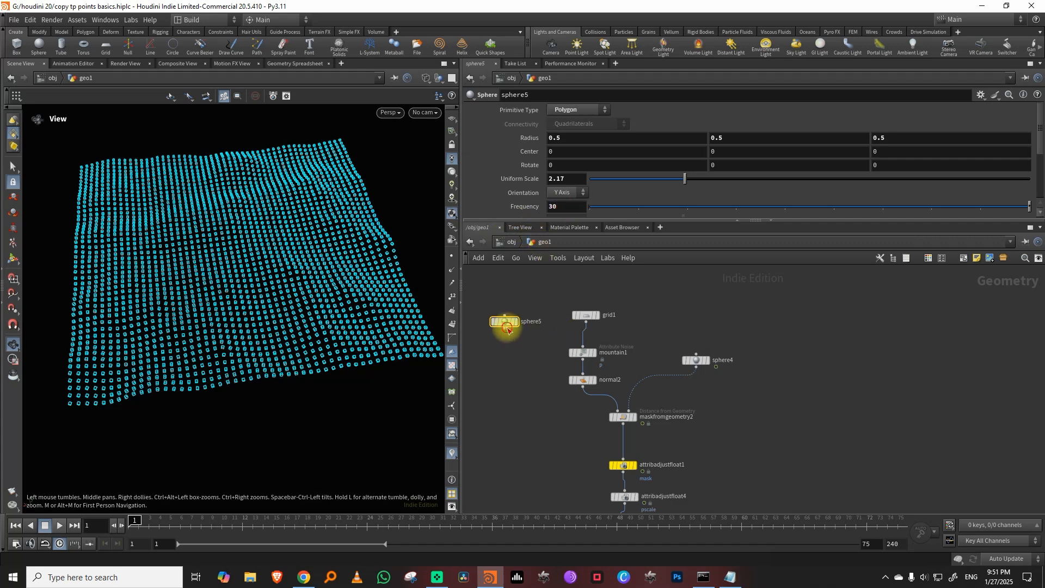
Connect sphere5 to normal2 in place of mountain1, and turn on the template display of sphere4 to view both spheres
drag(594, 365, 608, 350)
key(space)
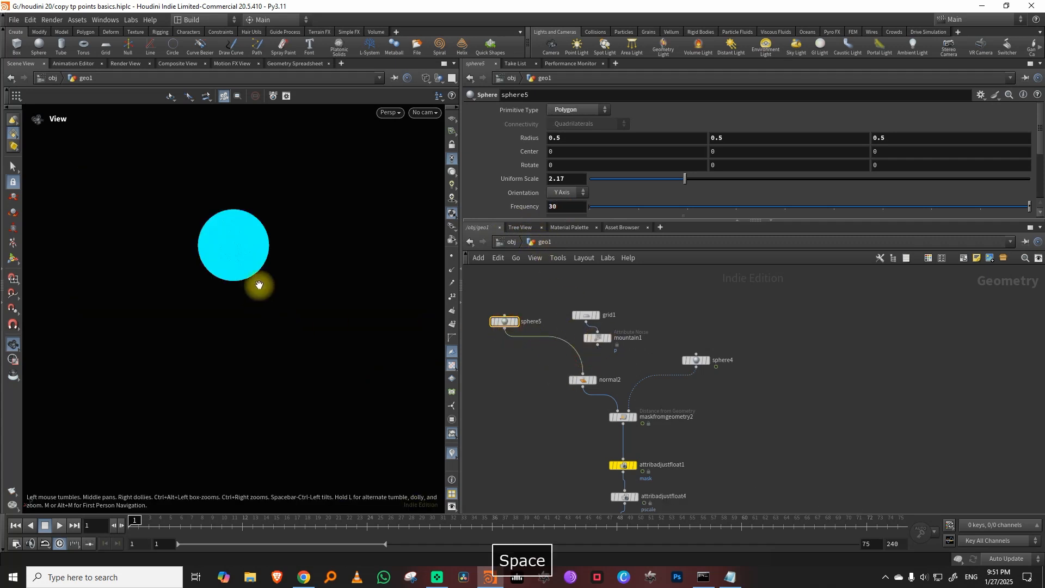
click(704, 360)
right_drag(252, 261, 313, 238)
middle_drag(313, 238, 317, 244)
drag(235, 304, 396, 306)
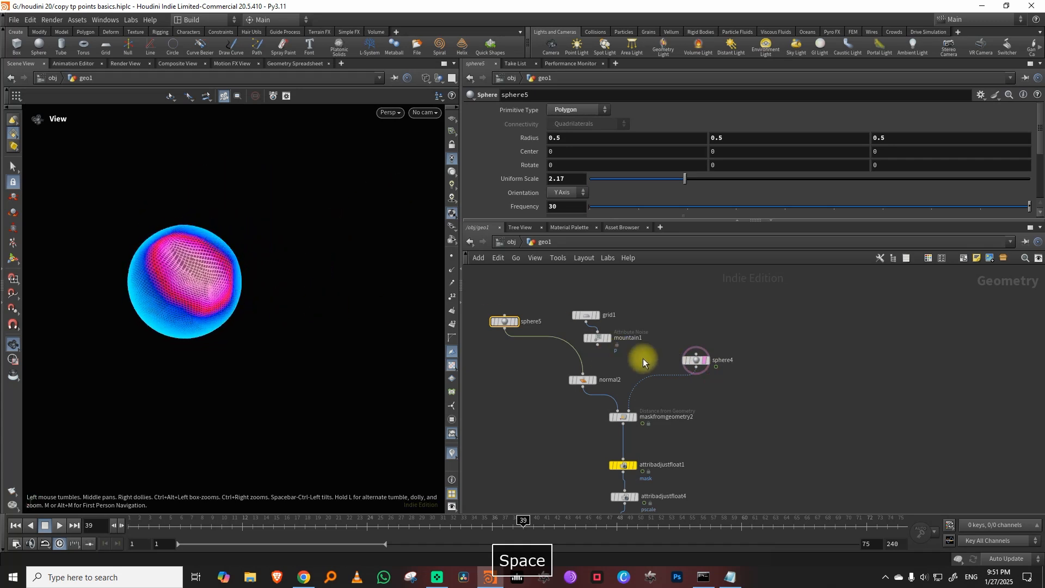
Delete the animation channels from sphere4's Center parameter
click(698, 362)
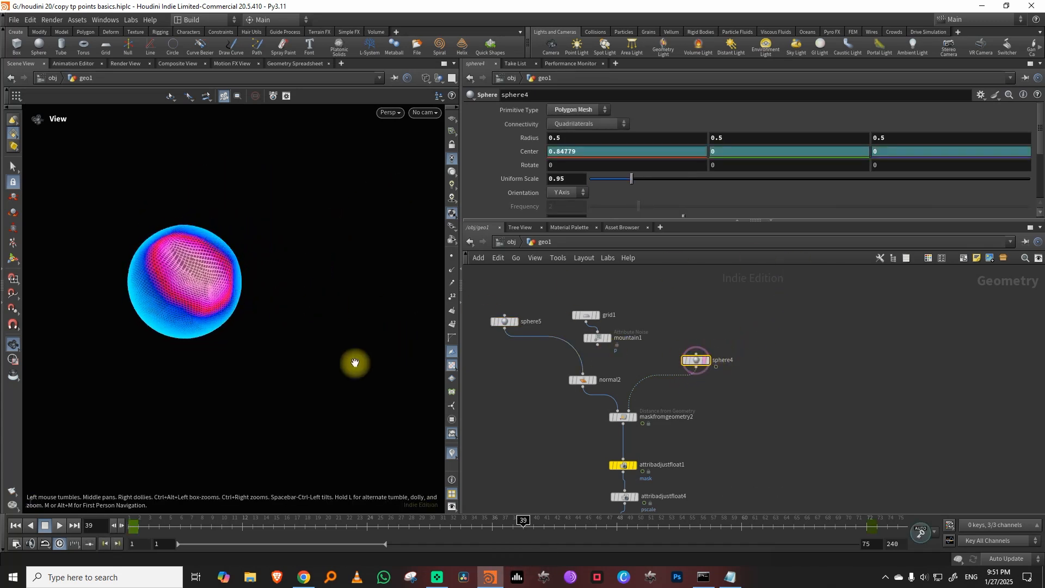
drag(355, 362, 283, 349)
right_click(523, 151)
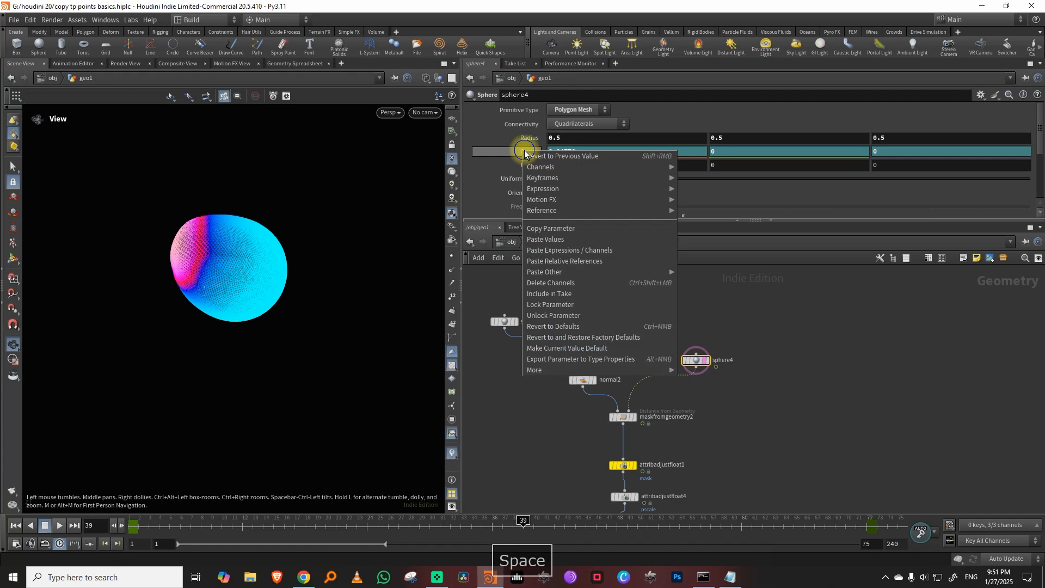
click(559, 283)
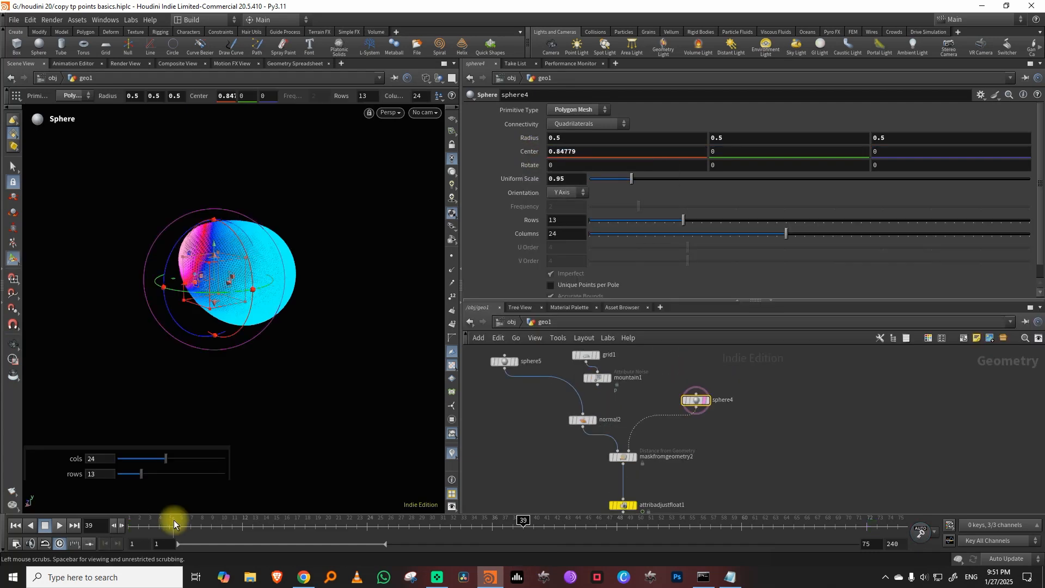
Move sphere4 to about -0.10, 1.08, 0 with uniform scale 0.59, and scrub the timeline around frames 8 to 13
drag(167, 528, 94, 535)
key(space)
drag(289, 406, 266, 389)
drag(215, 297, 240, 296)
click(260, 519)
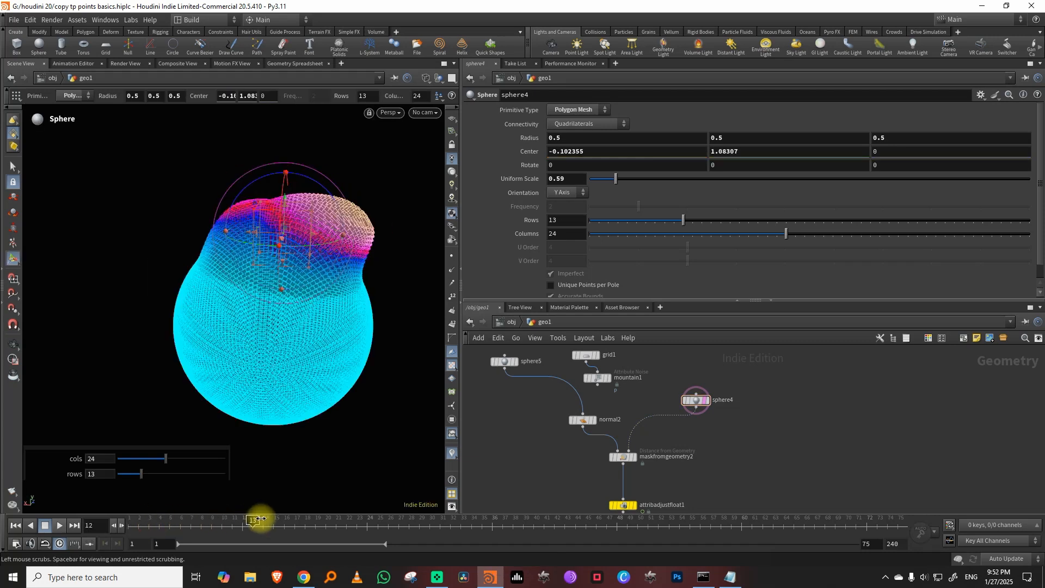
drag(260, 519, 209, 510)
Set sphere5's uniform scale to 5.66, and move sphere4 up to the top surface of the enlarged sphere
middle_drag(533, 416, 568, 450)
click(539, 394)
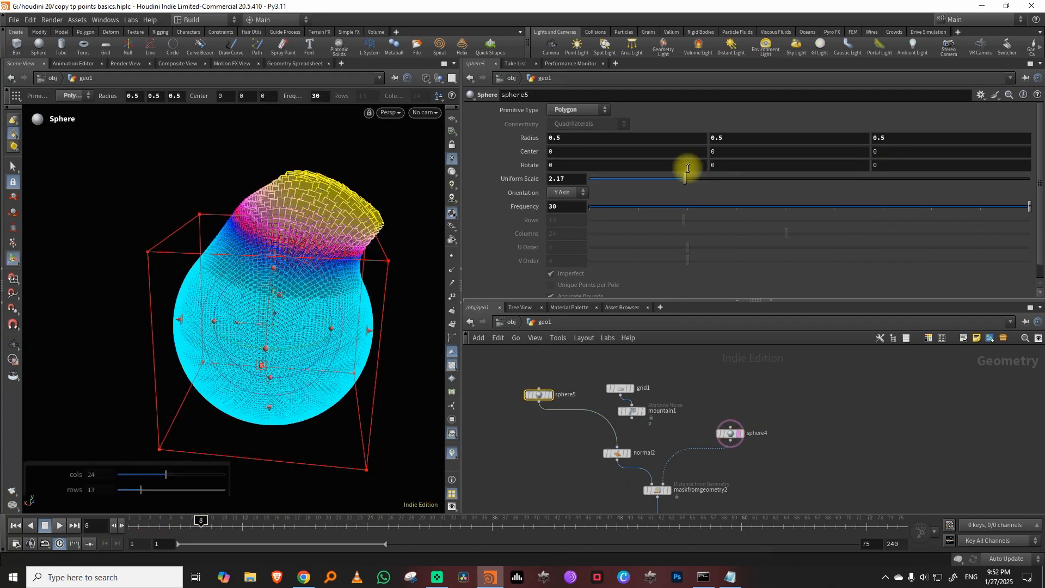
click(778, 178)
key(space)
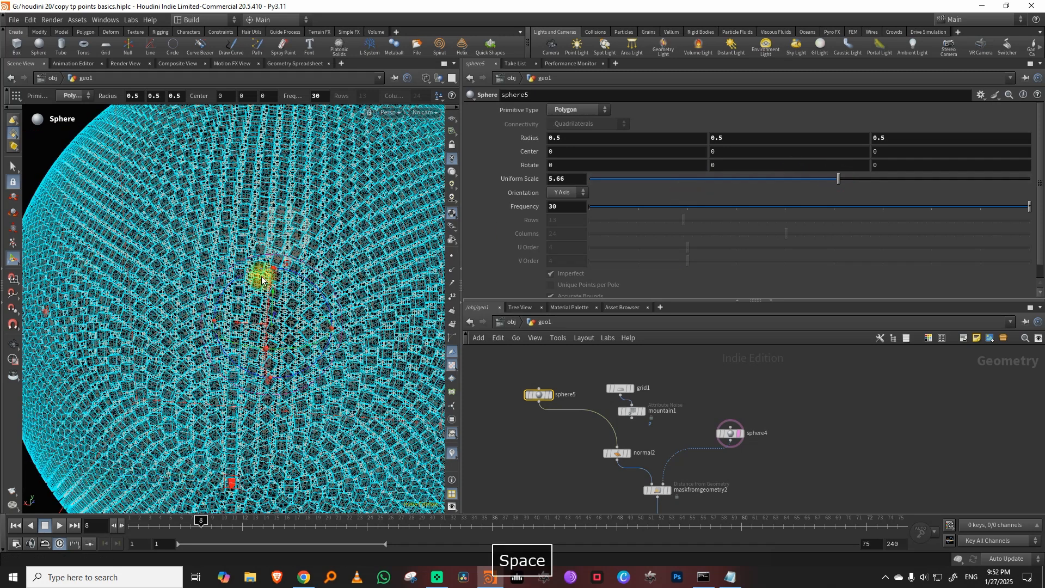
right_drag(261, 276, 114, 403)
click(730, 433)
drag(202, 524, 301, 524)
Change the upper limit of fit01 in scale1's VEX code to 5 and play the animation
middle_drag(581, 505, 570, 390)
click(645, 388)
drag(669, 430, 671, 430)
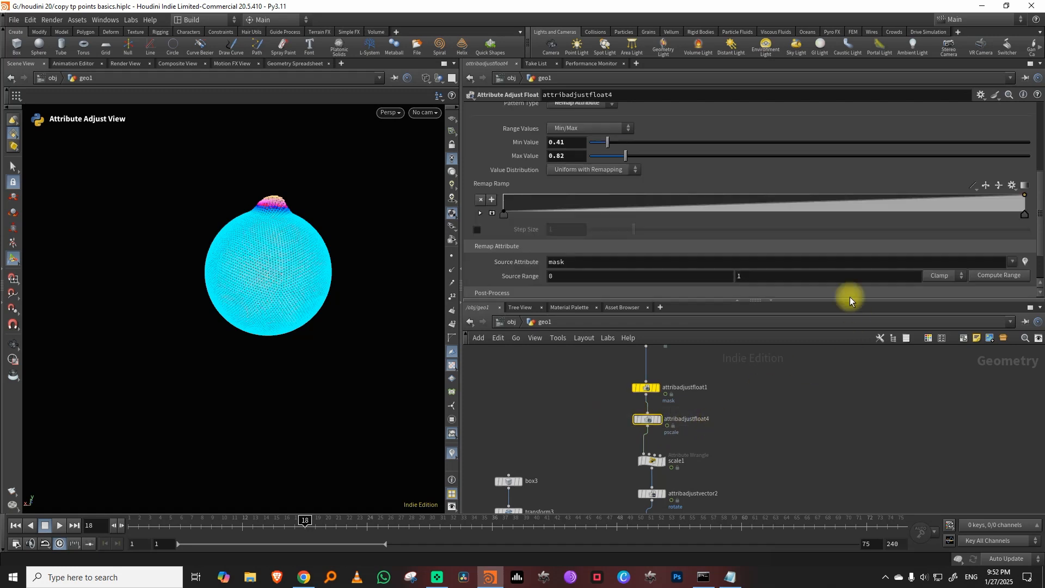
drag(663, 377, 665, 376)
click(594, 196)
click(587, 210)
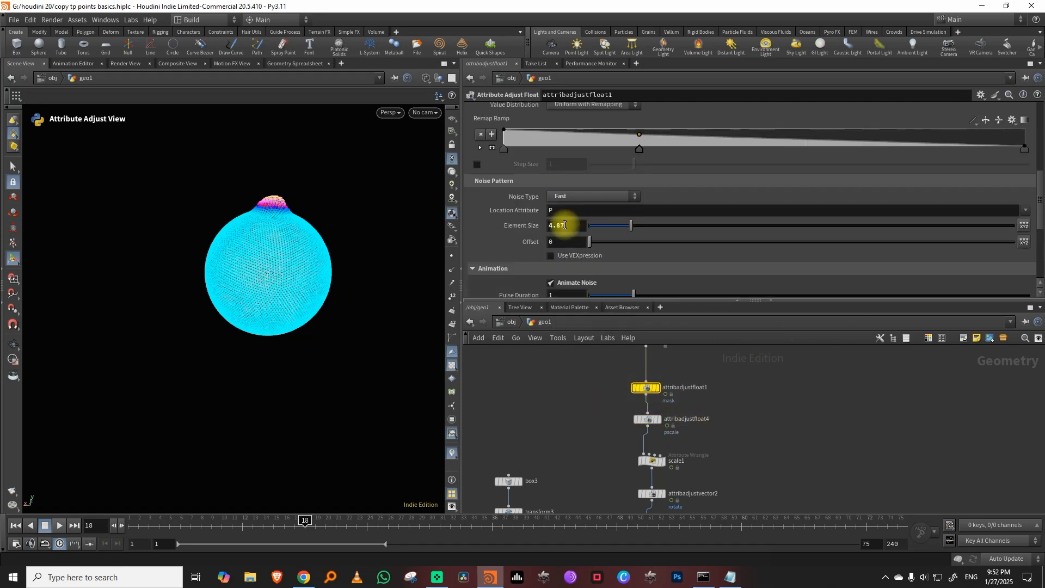
key(space)
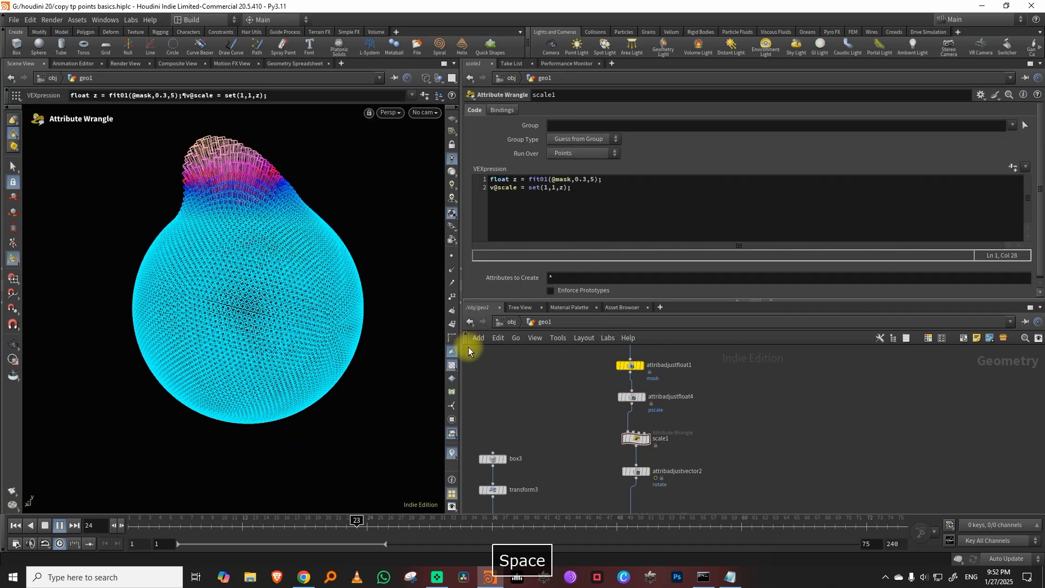
middle_drag(719, 396, 704, 443)
click(59, 525)
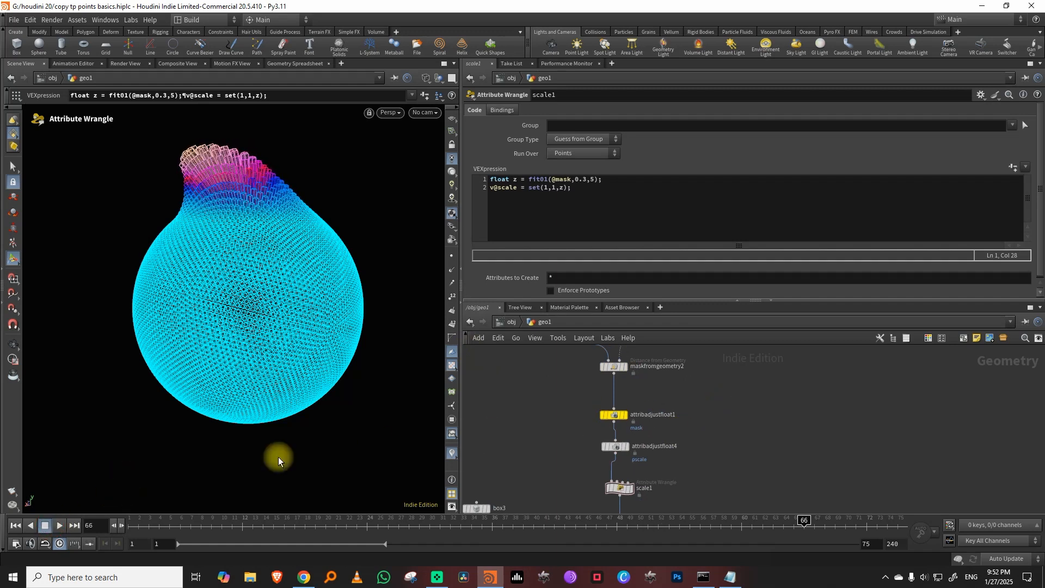
Remove the middle point of attribadjustfloat1's remap ramp, set its noise element size to 1.28, and play briefly
drag(608, 426, 605, 429)
drag(638, 149, 601, 229)
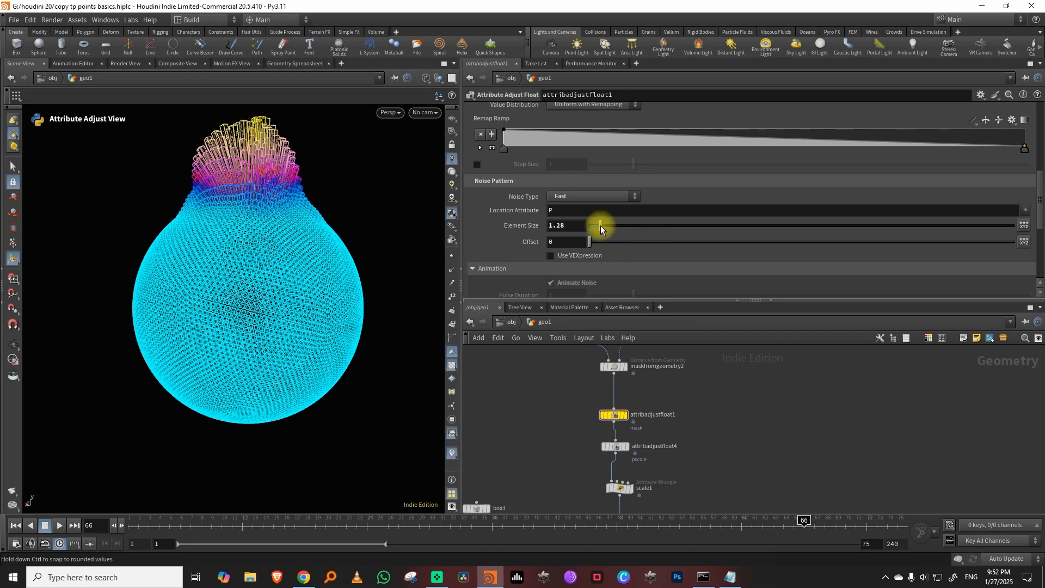
click(60, 525)
click(60, 526)
Set the noise element size of attribadjustvector2 to 1.04, play the animation, and return to frame 1
middle_drag(681, 498, 697, 425)
drag(692, 436, 592, 470)
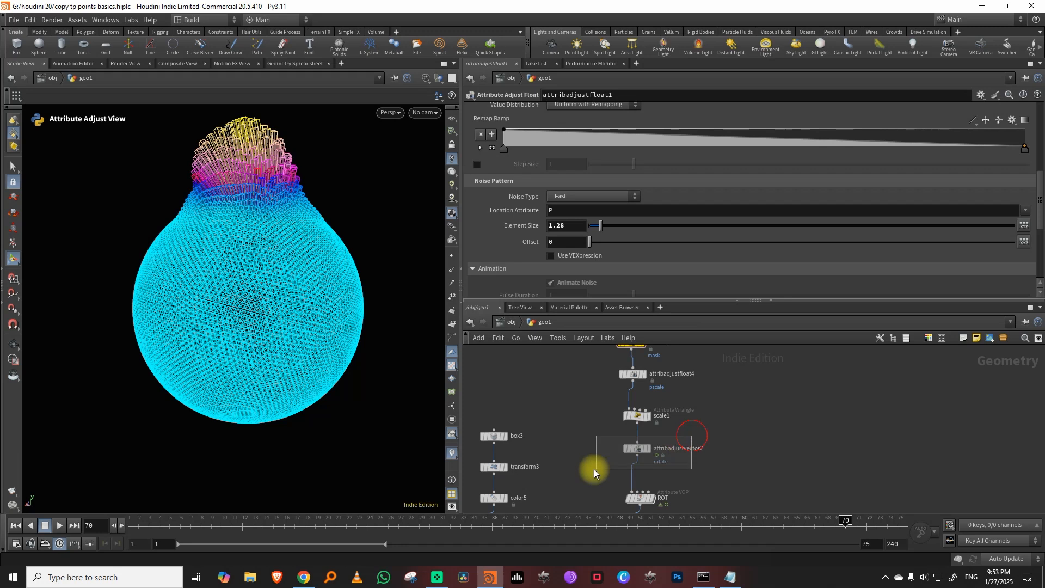
click(737, 411)
drag(641, 291, 635, 294)
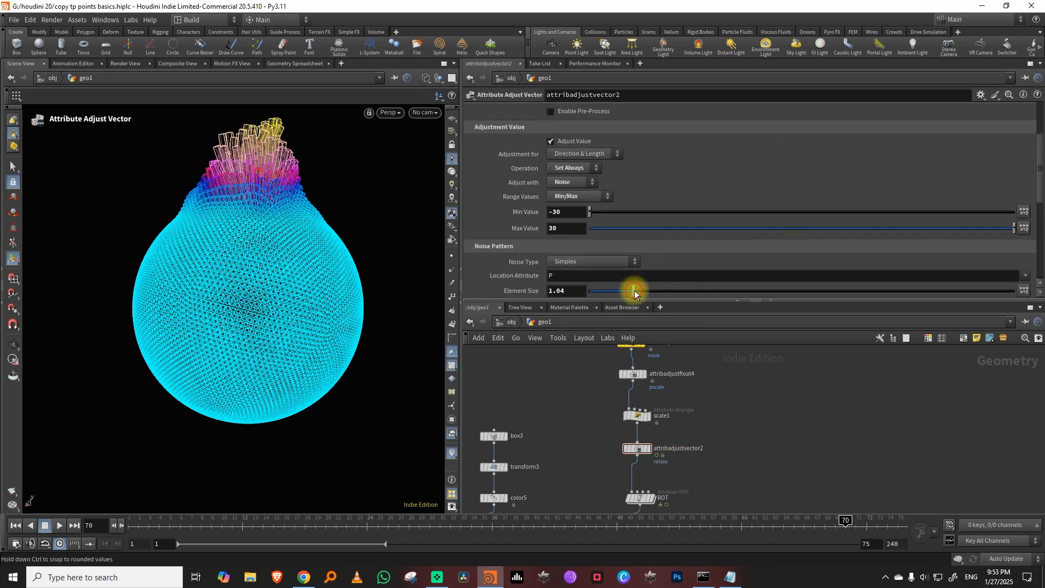
click(64, 527)
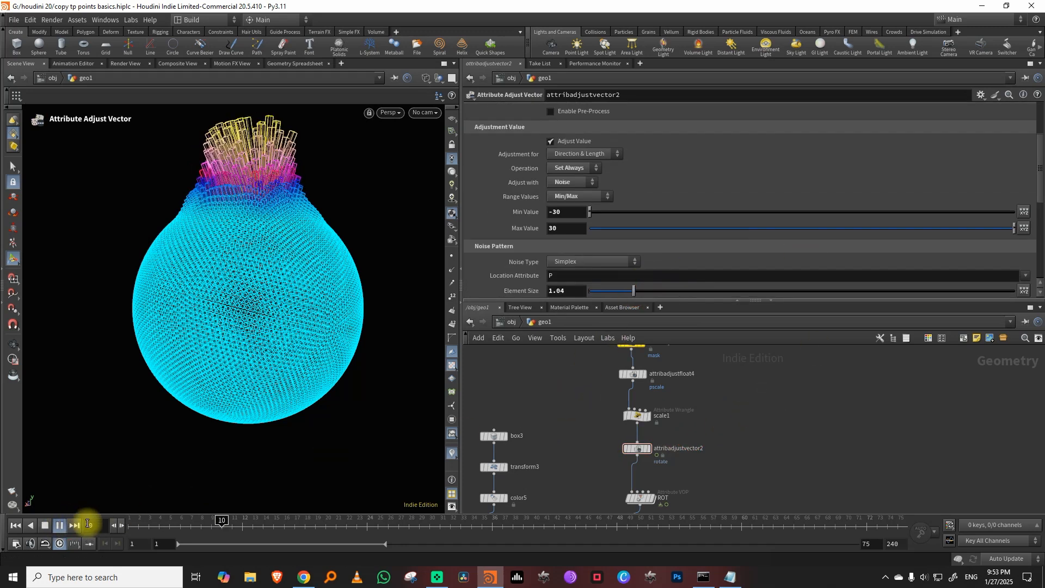
drag(149, 525, 91, 532)
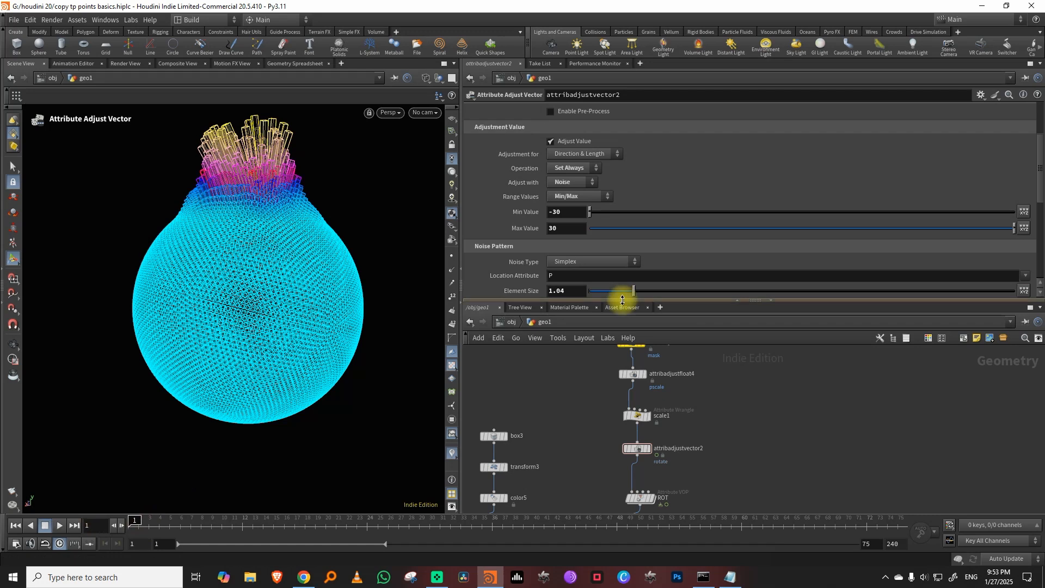
Add a Circle node with uniform scale 2.87 and 50 divisions, sizing it against normal2 shown as a template
drag(622, 300, 622, 205)
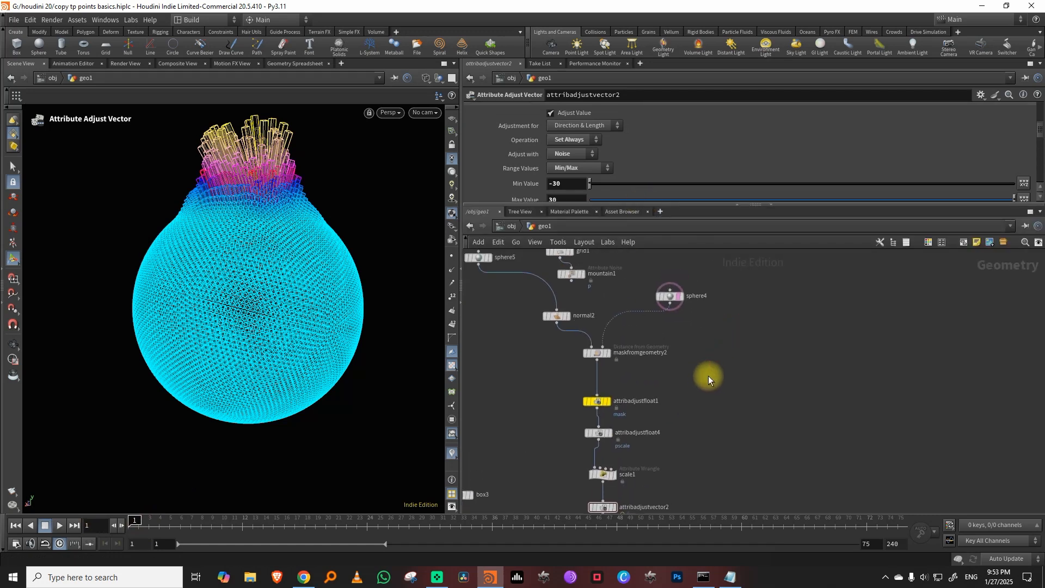
key(Tab)
click(809, 267)
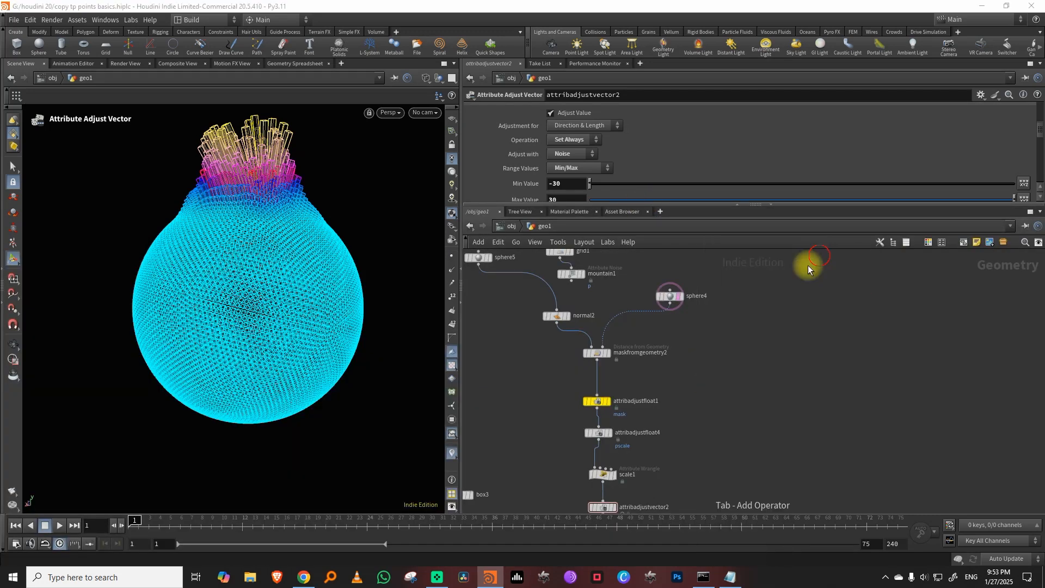
click(757, 326)
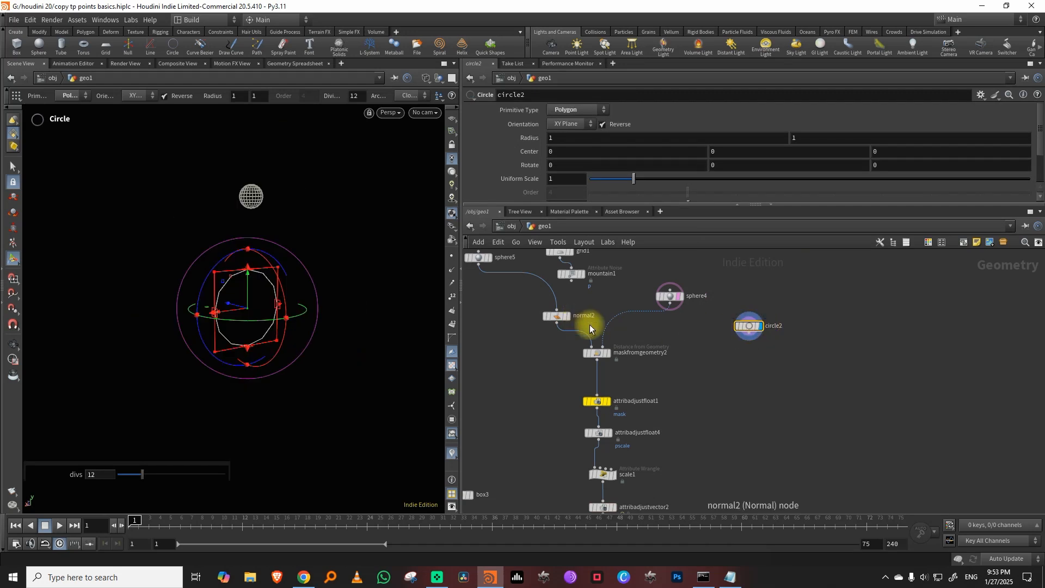
key(space)
drag(338, 333, 376, 299)
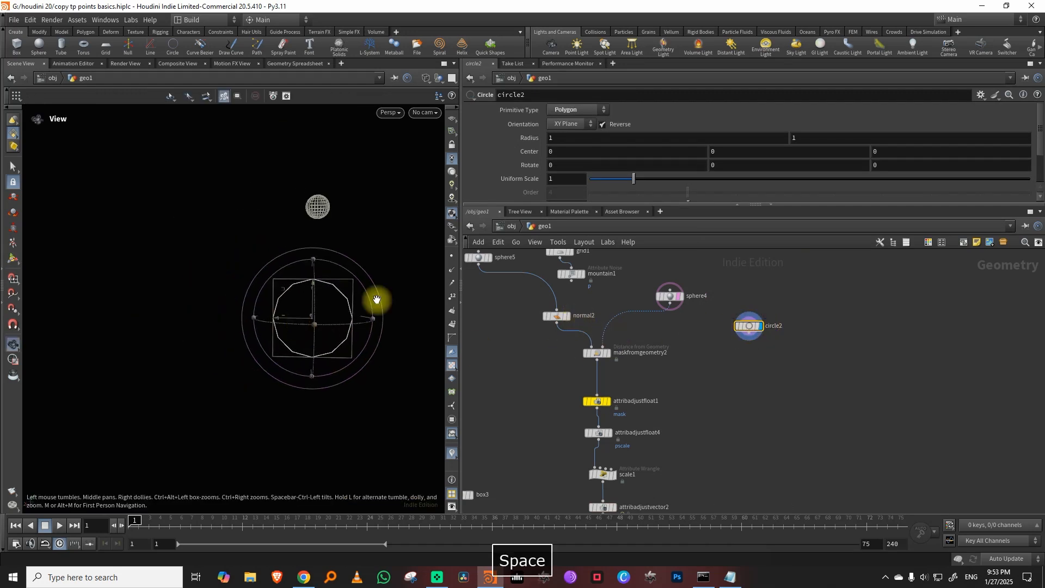
click(566, 319)
drag(641, 180, 716, 176)
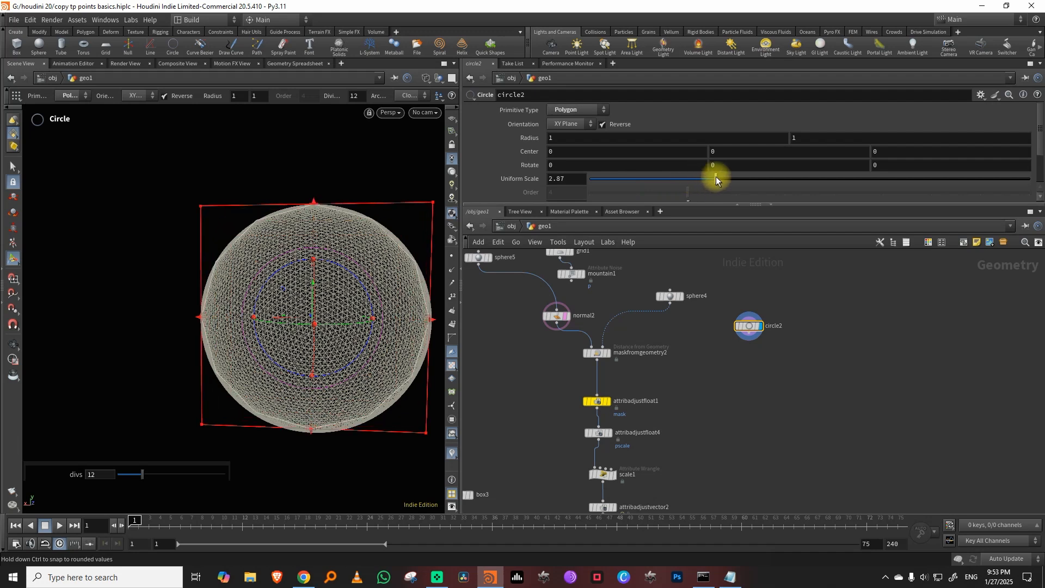
scroll(1029, 148, down, 3)
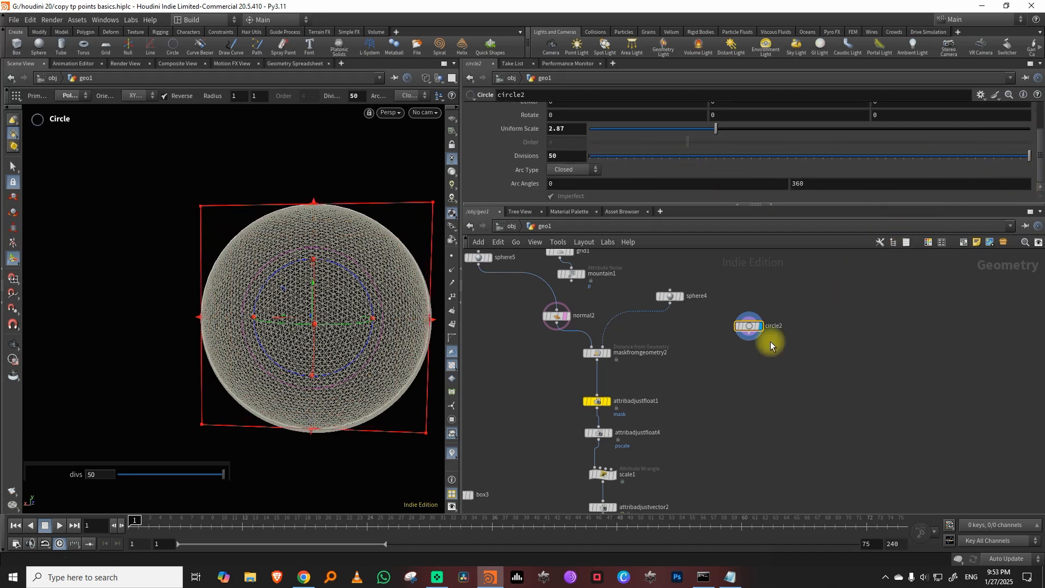
Add a Path Deform node with sphere4 as its geometry input and circle2 as its curve input
middle_drag(716, 342, 696, 364)
key(Tab)
text(path)
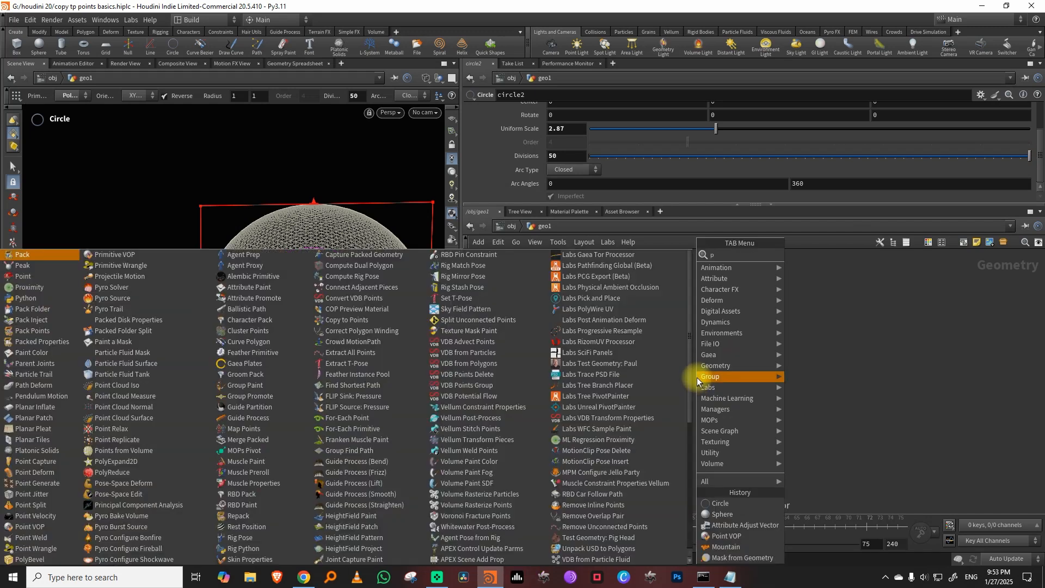
click(819, 255)
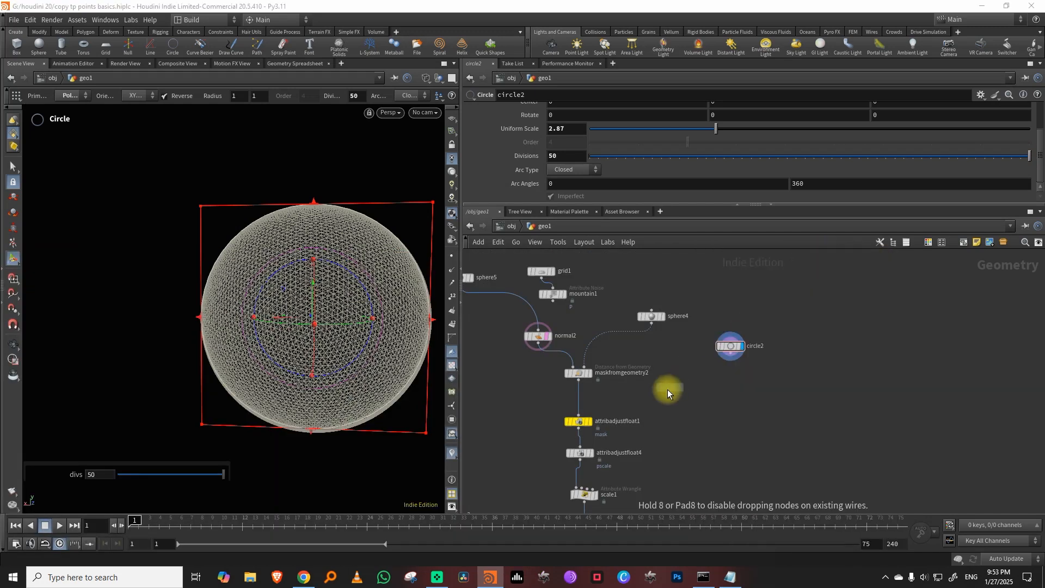
click(668, 390)
click(656, 382)
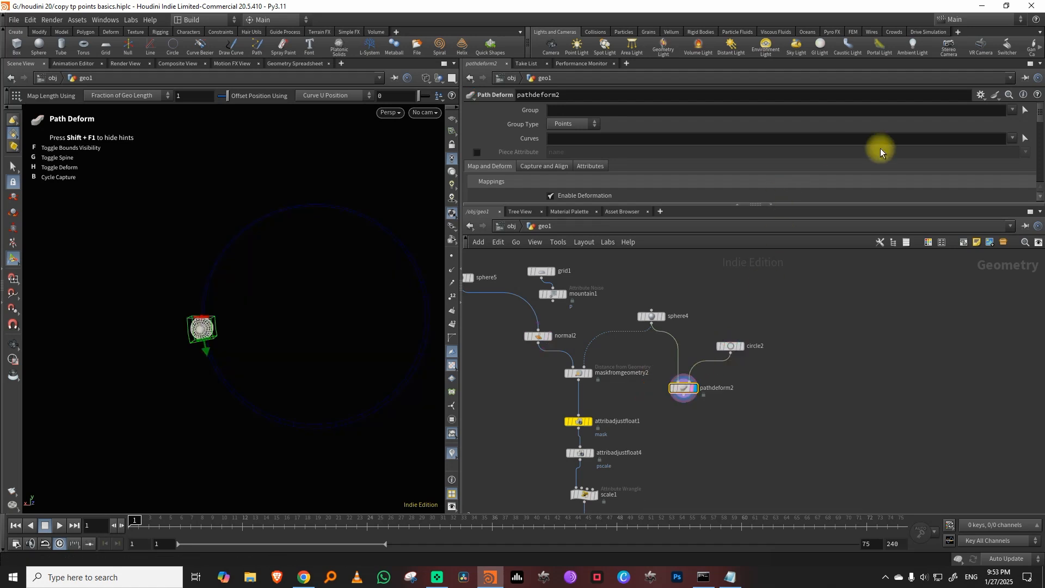
drag(1040, 116, 1038, 152)
click(485, 165)
drag(648, 205, 691, 299)
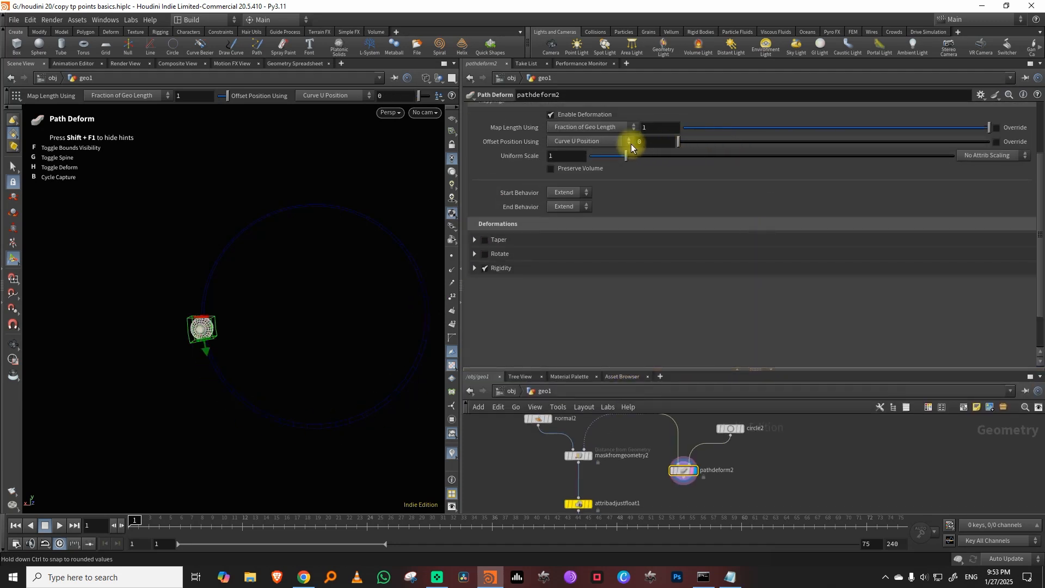
text(@Time)
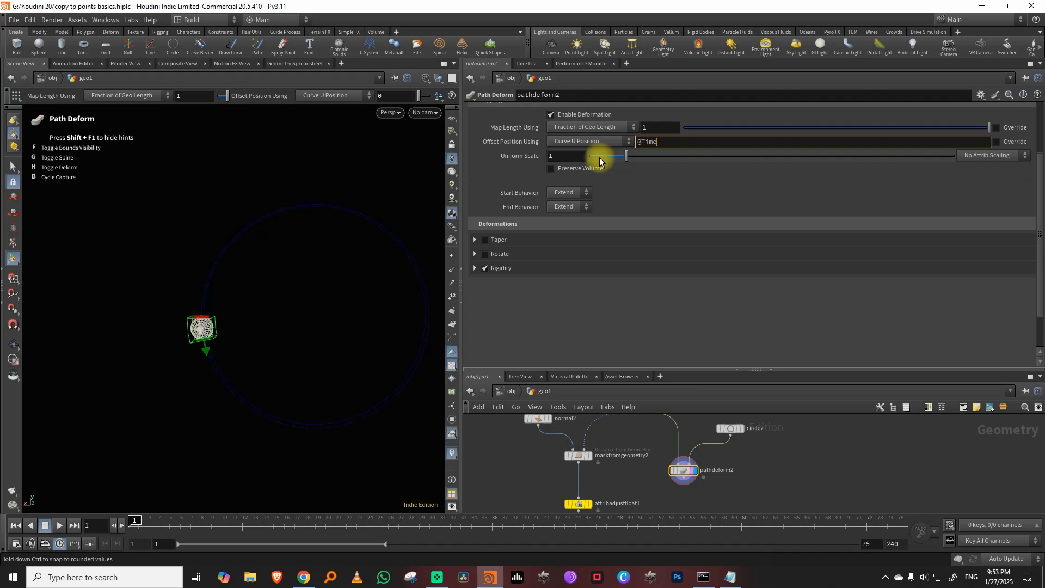
key(Return)
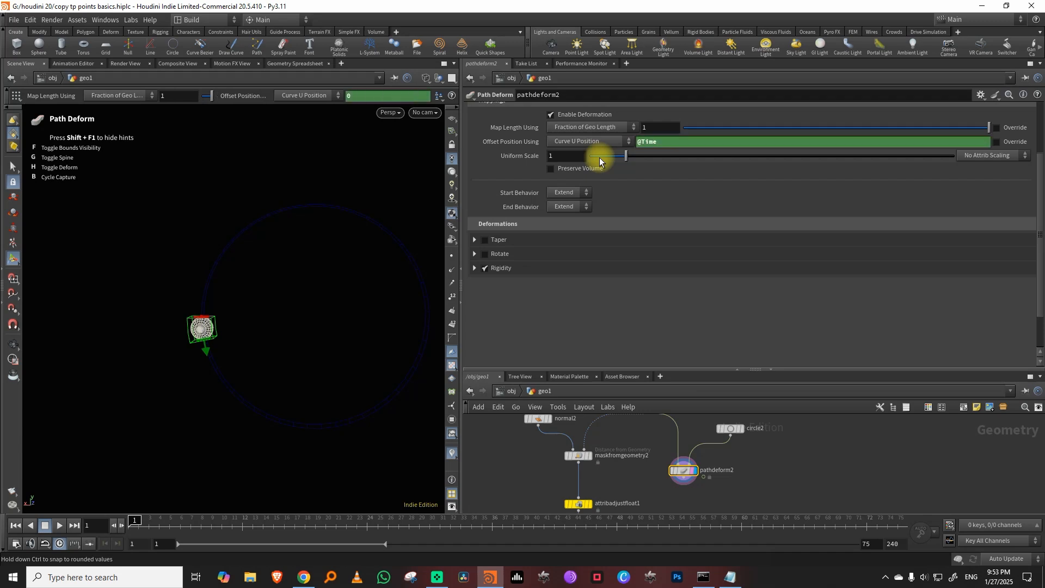
click(580, 443)
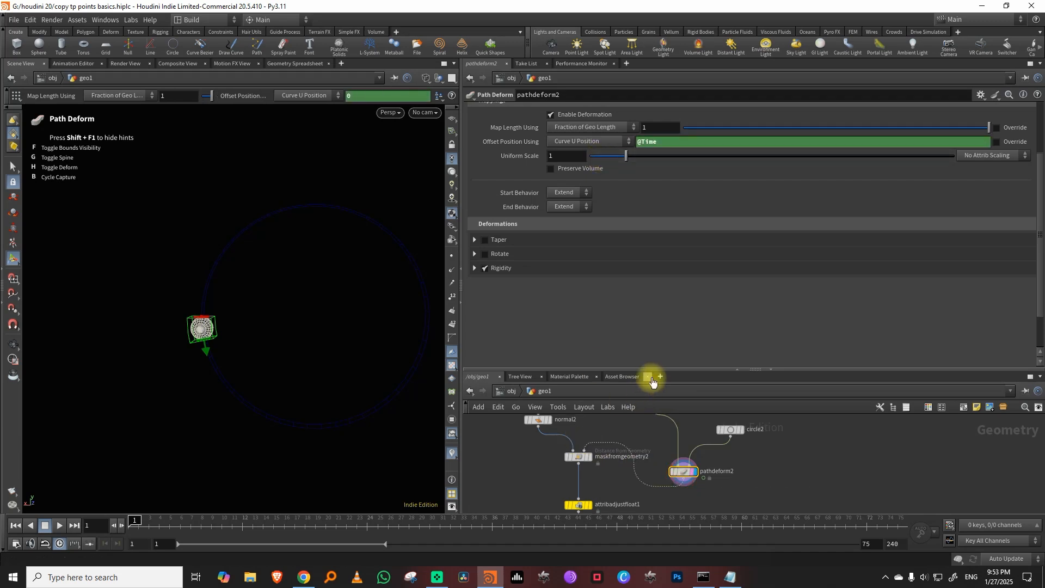
Display copytopoints2, play the animation of the mask circling the sphere, and stop at frame 5
drag(645, 370, 647, 280)
middle_drag(751, 413, 780, 322)
middle_drag(730, 423, 757, 303)
middle_drag(723, 420, 770, 304)
click(639, 416)
drag(715, 393, 628, 434)
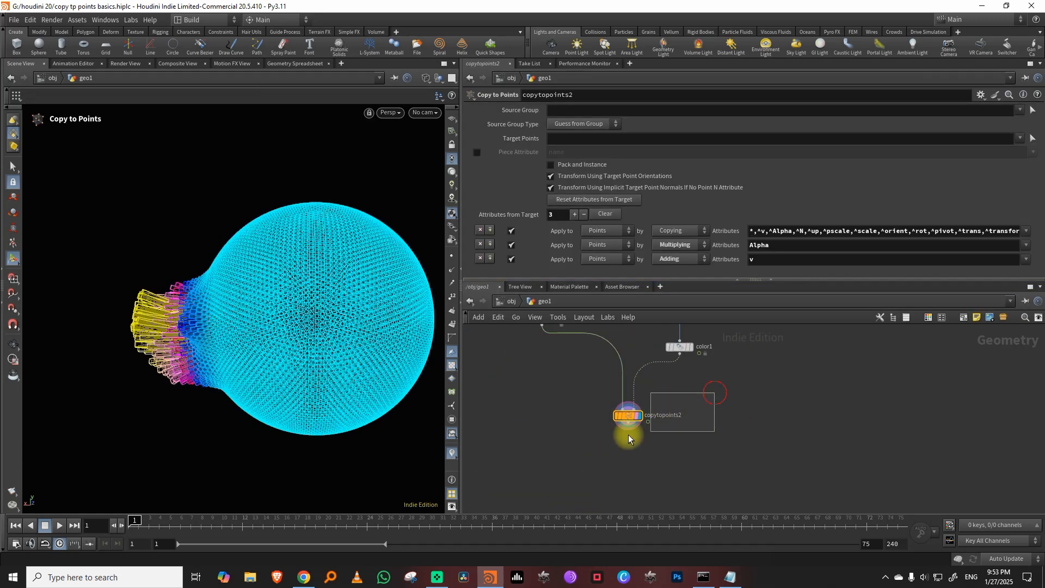
click(61, 524)
key(space)
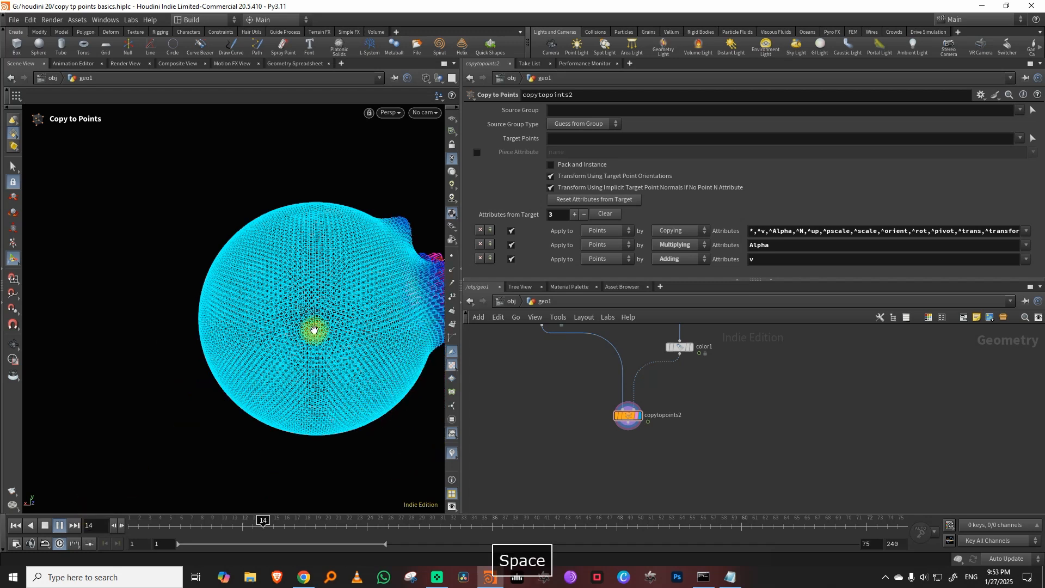
right_drag(314, 331, 236, 374)
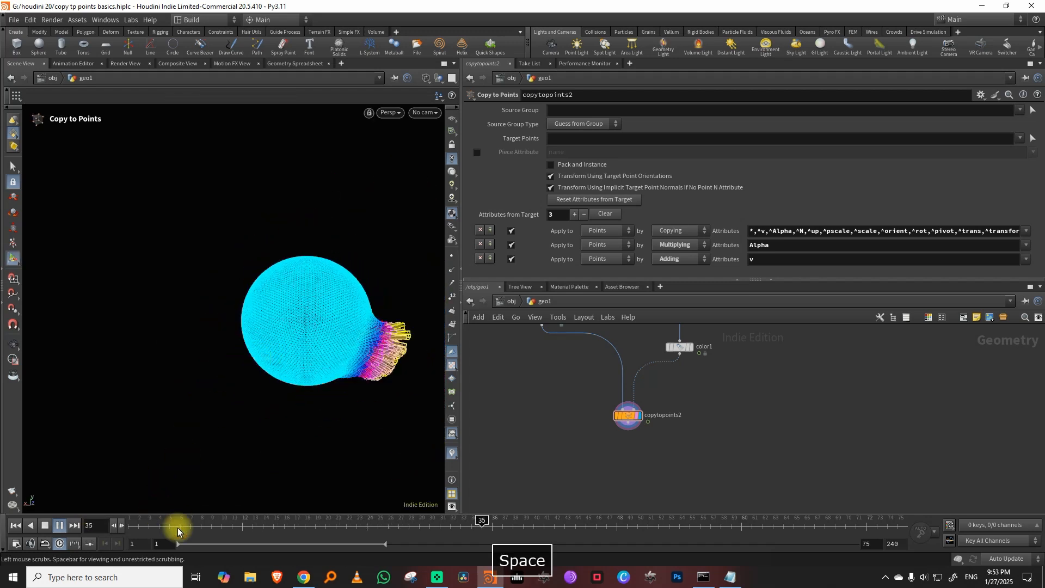
click(171, 524)
middle_drag(770, 332, 709, 494)
middle_drag(718, 335, 676, 463)
drag(726, 417, 663, 383)
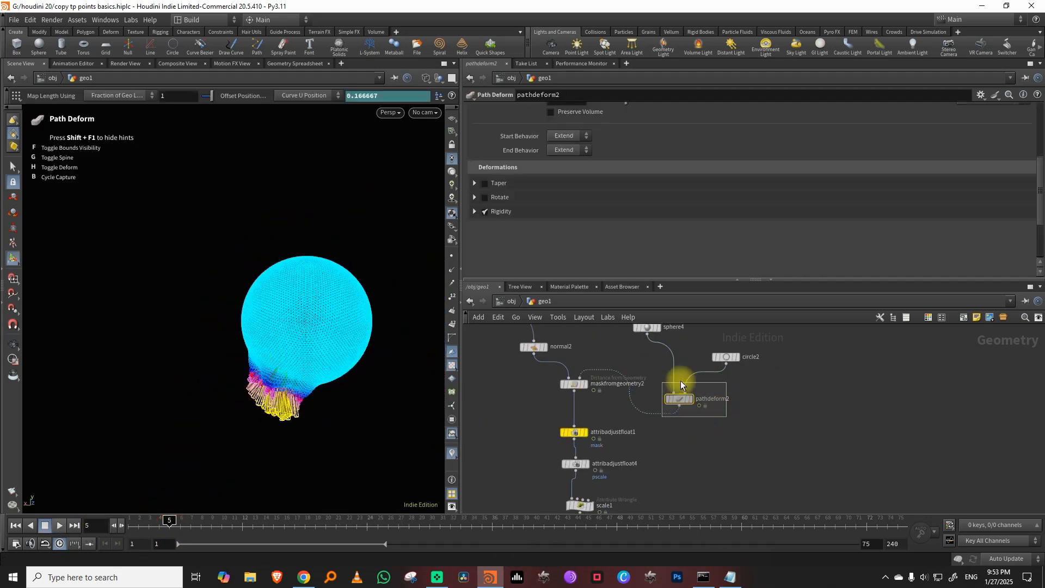
drag(1033, 179, 1042, 129)
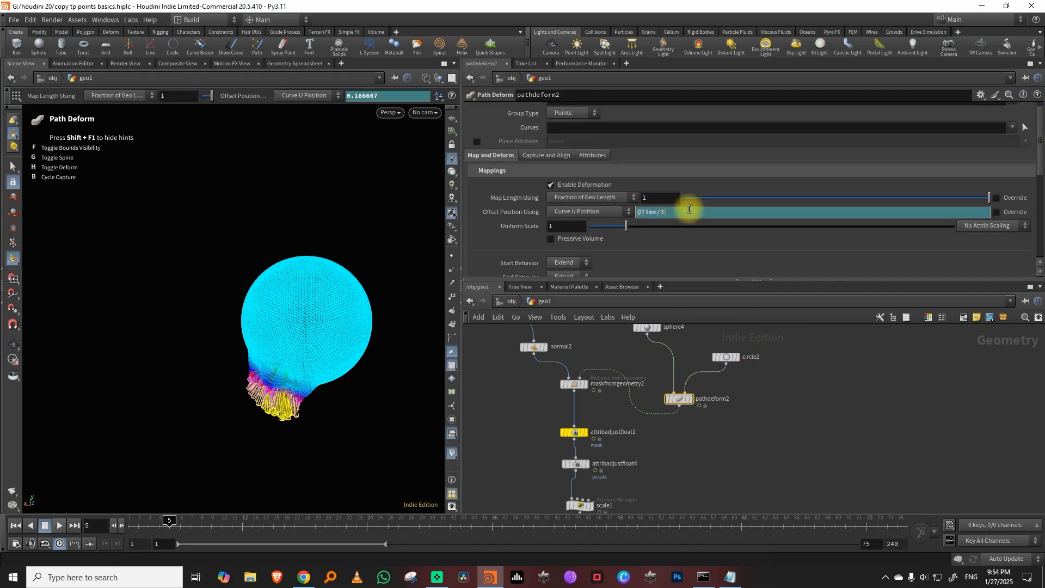
key(Return)
drag(132, 526, 65, 526)
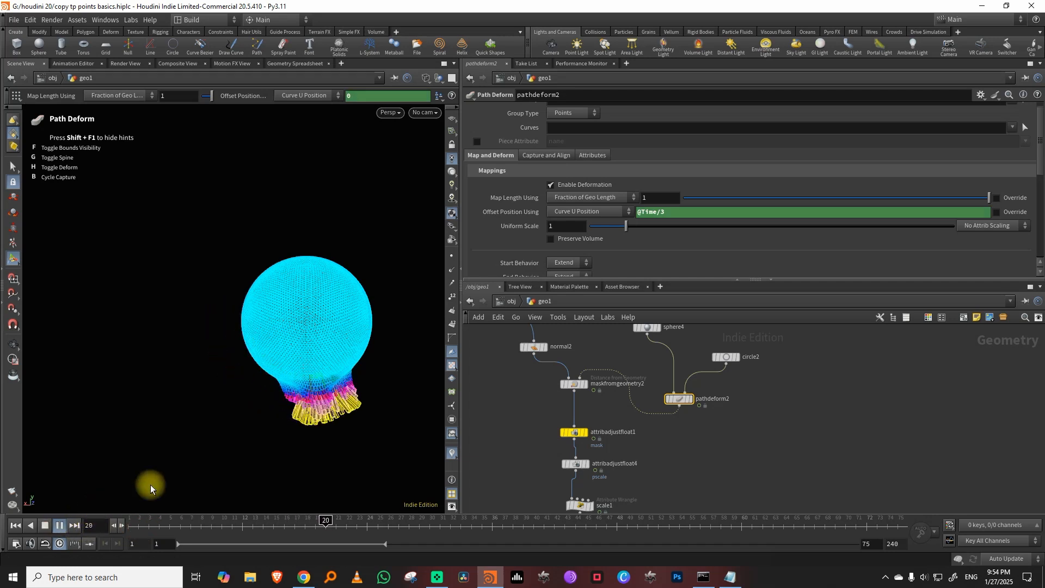
Increase maskfromgeometry2's radius to 2.88 during playback, and stop the animation at frame 17
click(570, 385)
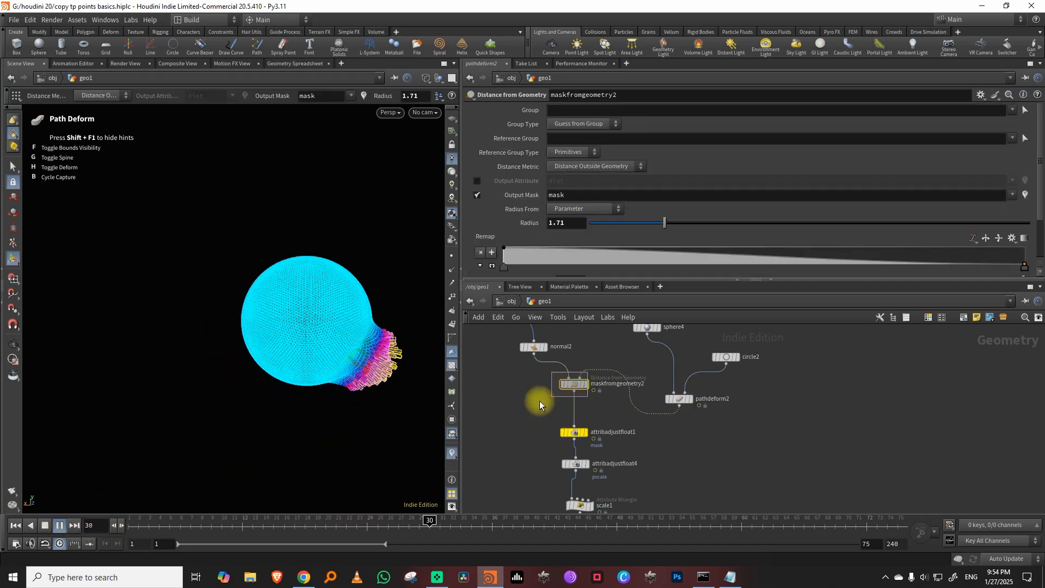
click(716, 223)
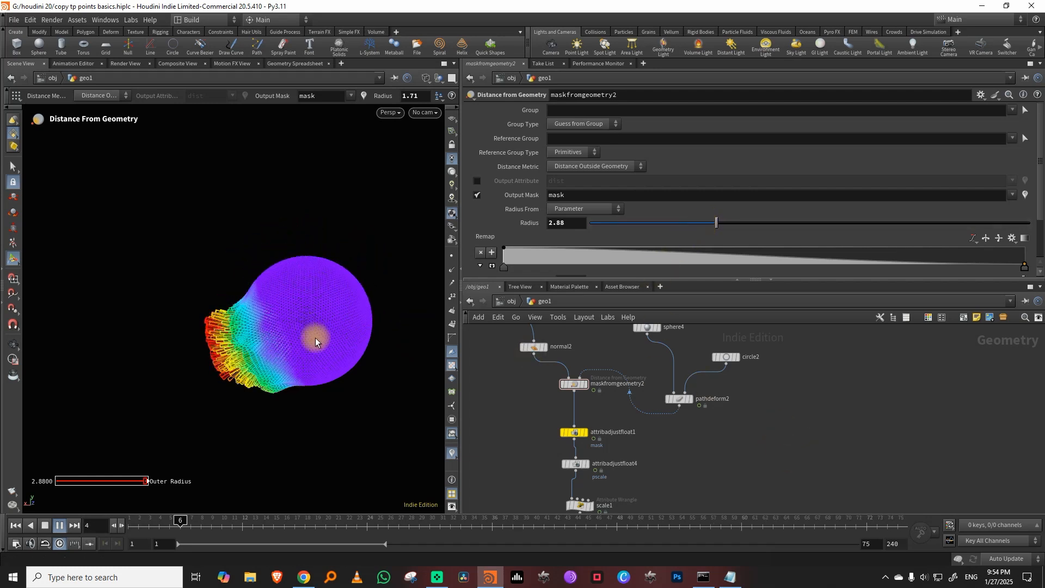
click(45, 525)
Set attribadjustfloat1's noise type to Worley Cellular F1 with an element size of 1.99, and replay the animation from frame 1
middle_drag(665, 466, 659, 412)
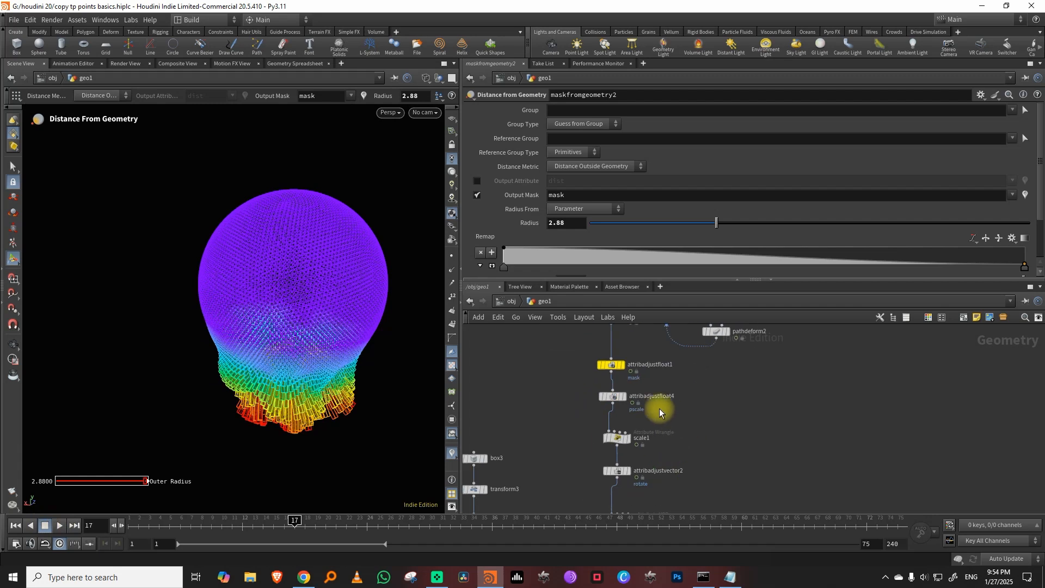
click(612, 365)
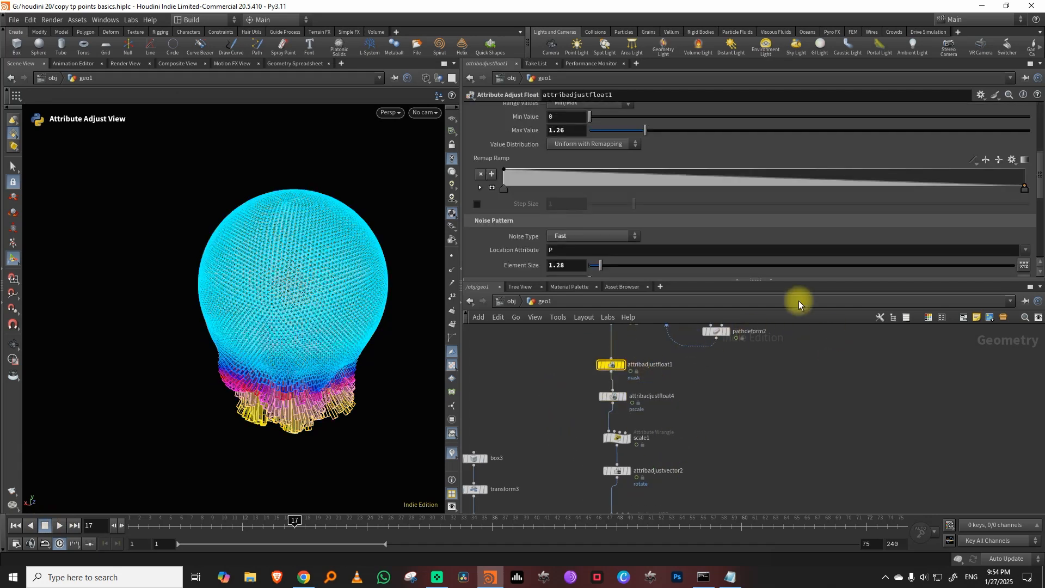
click(594, 237)
click(583, 324)
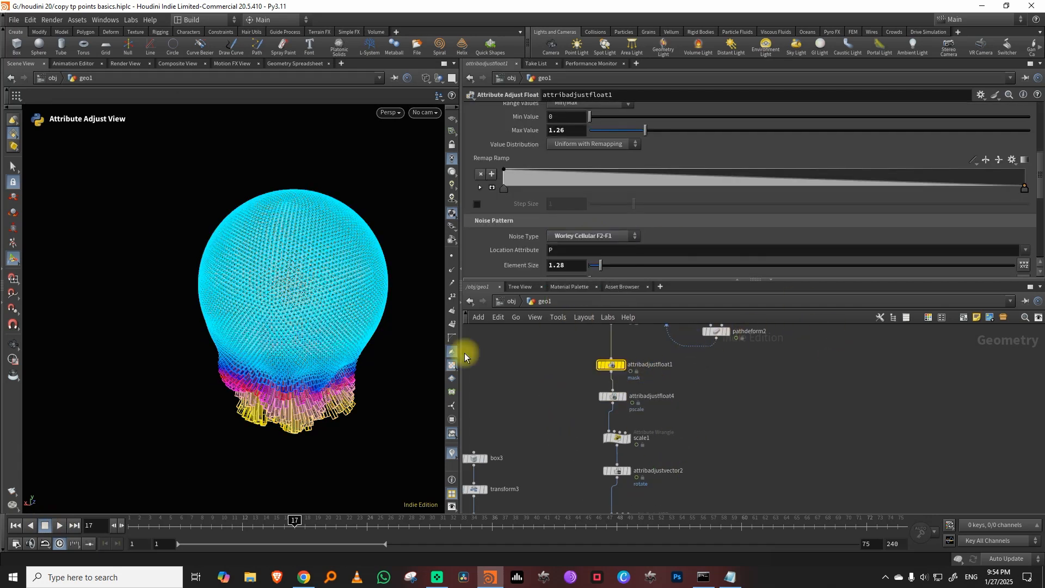
key(space)
drag(267, 350, 303, 284)
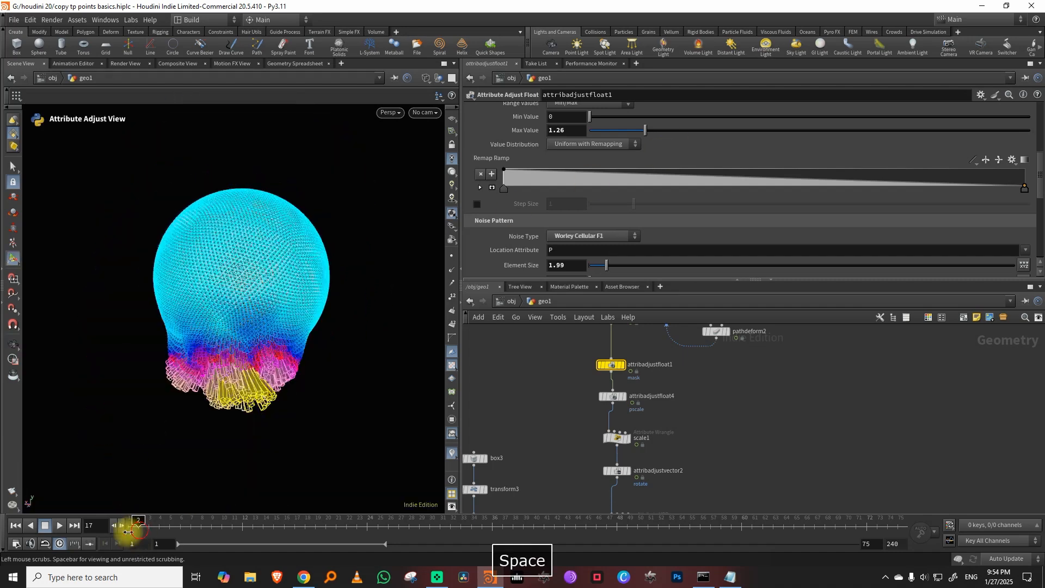
click(59, 526)
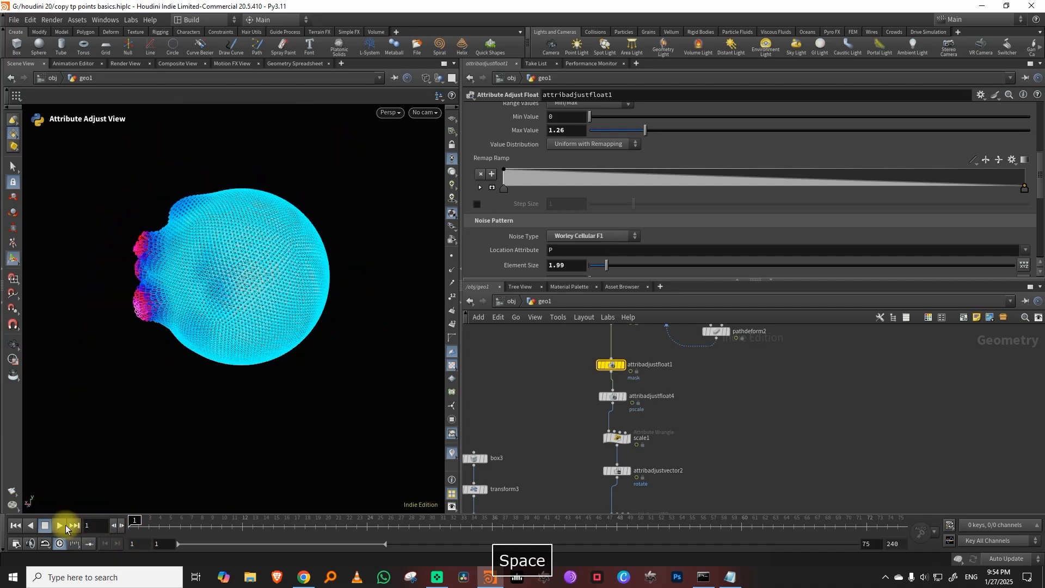